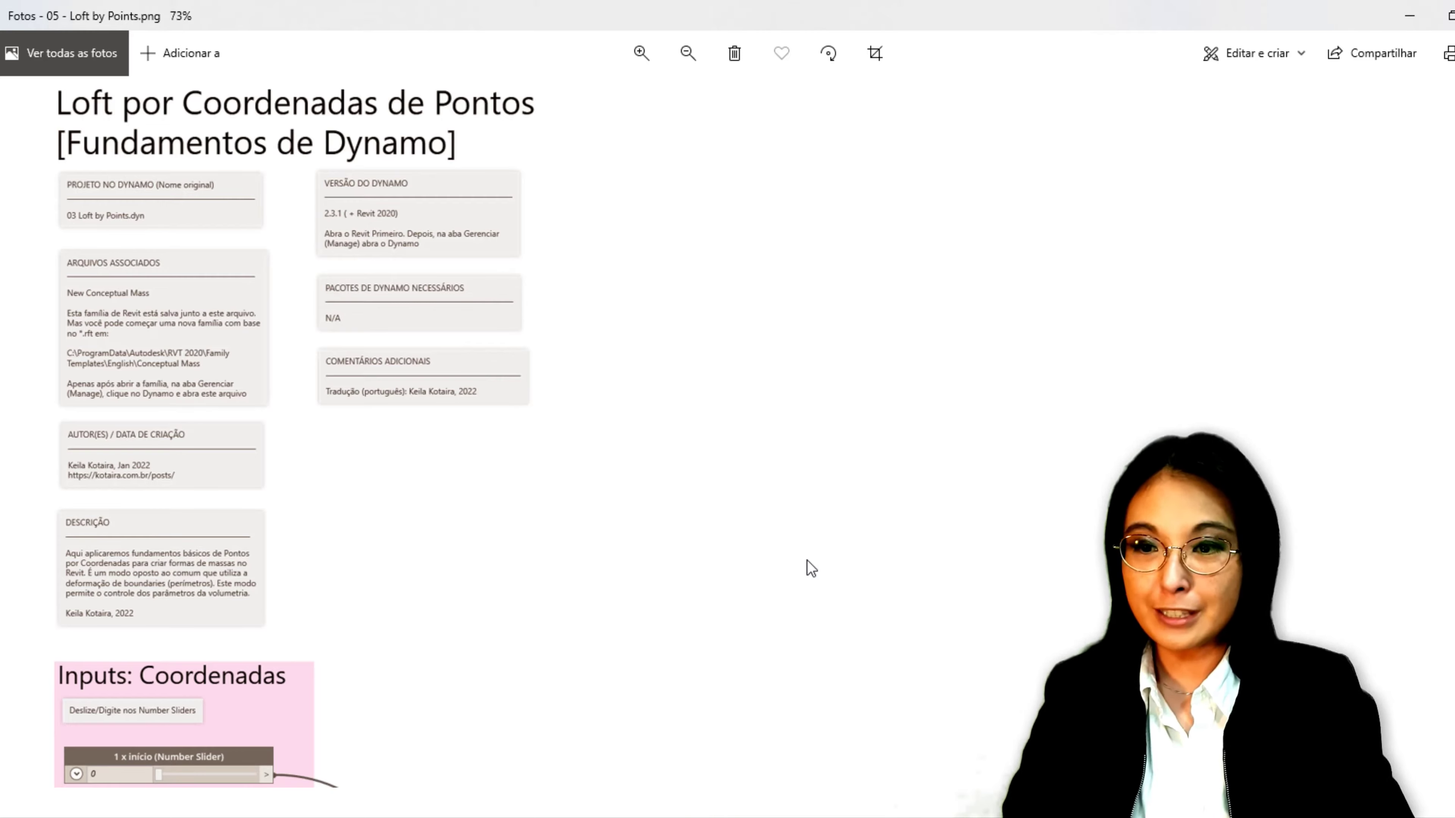
# Scroll through the Loft by Points info sheet to review its cards
pyautogui.scroll(2, 68, 527)
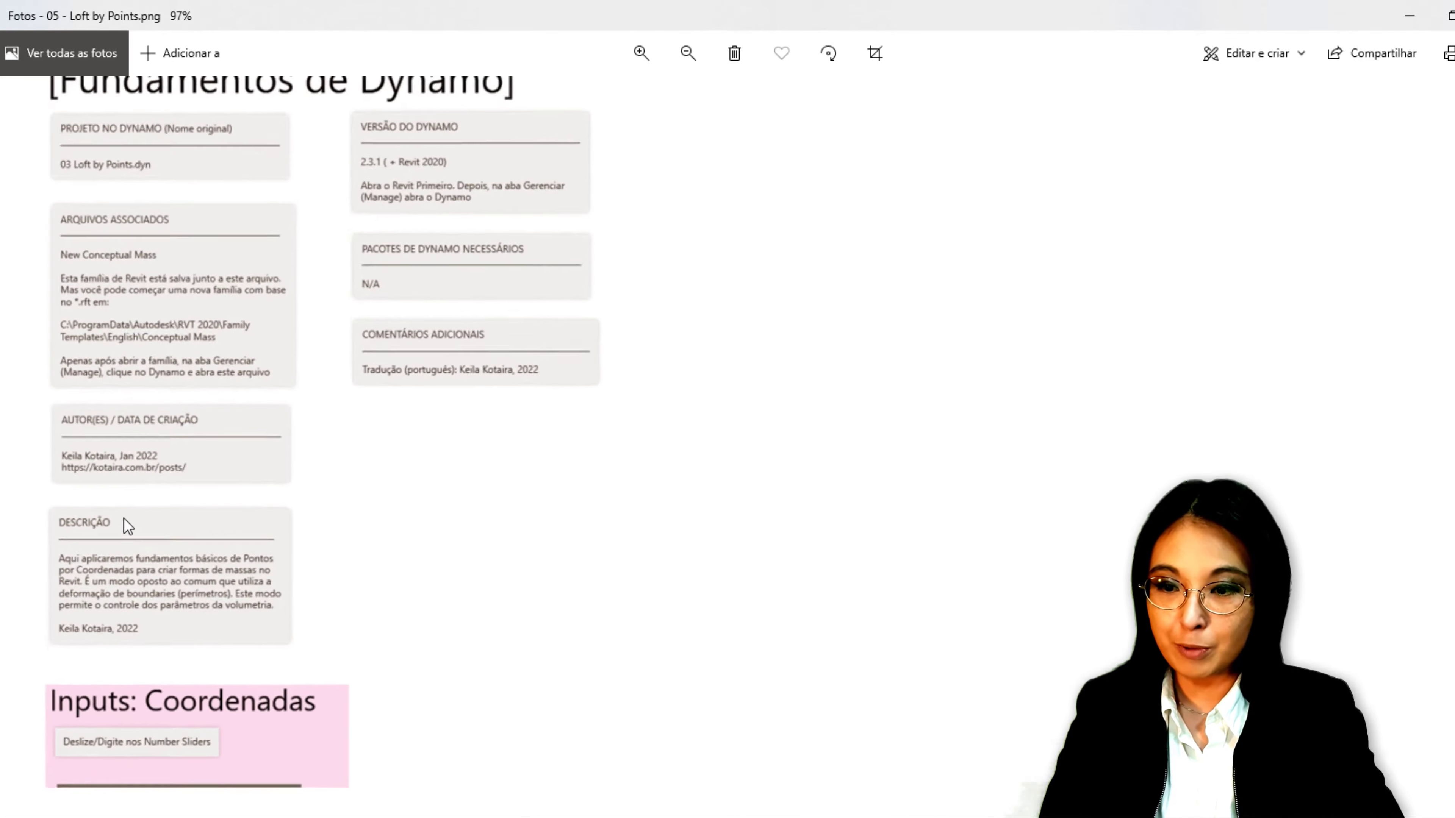
pyautogui.scroll(3, 146, 510)
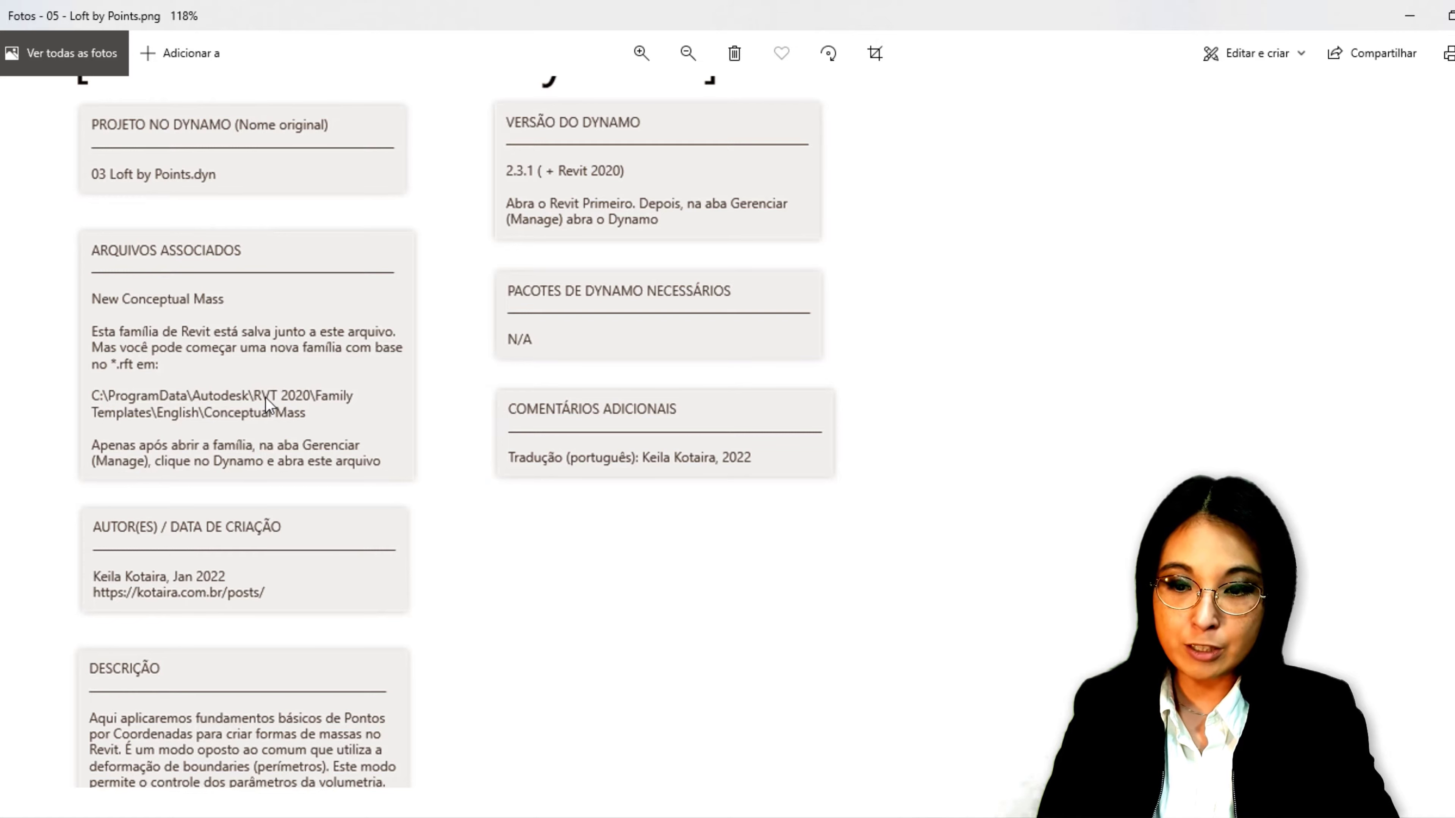
pyautogui.click(312, 397)
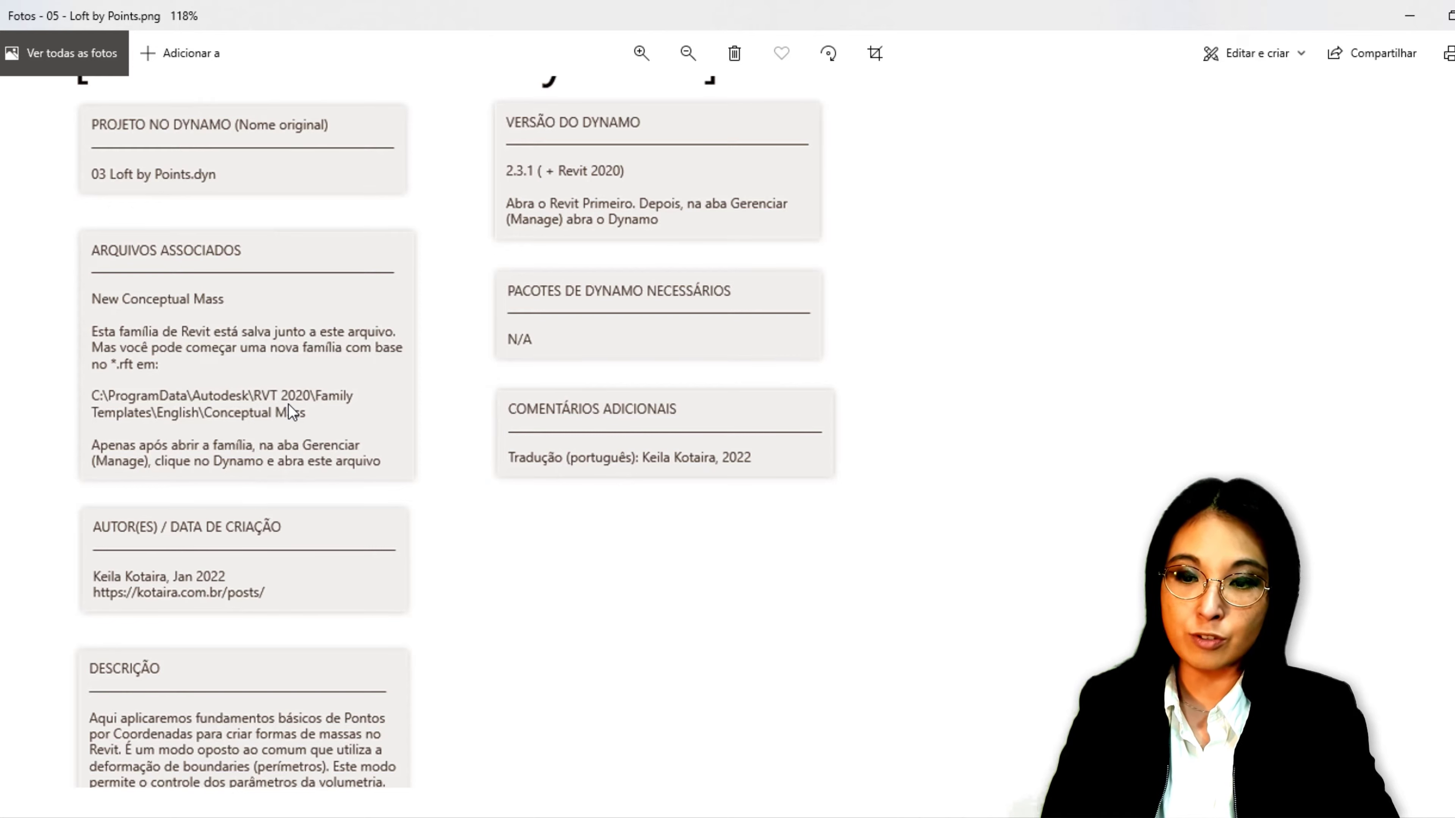
pyautogui.click(295, 404)
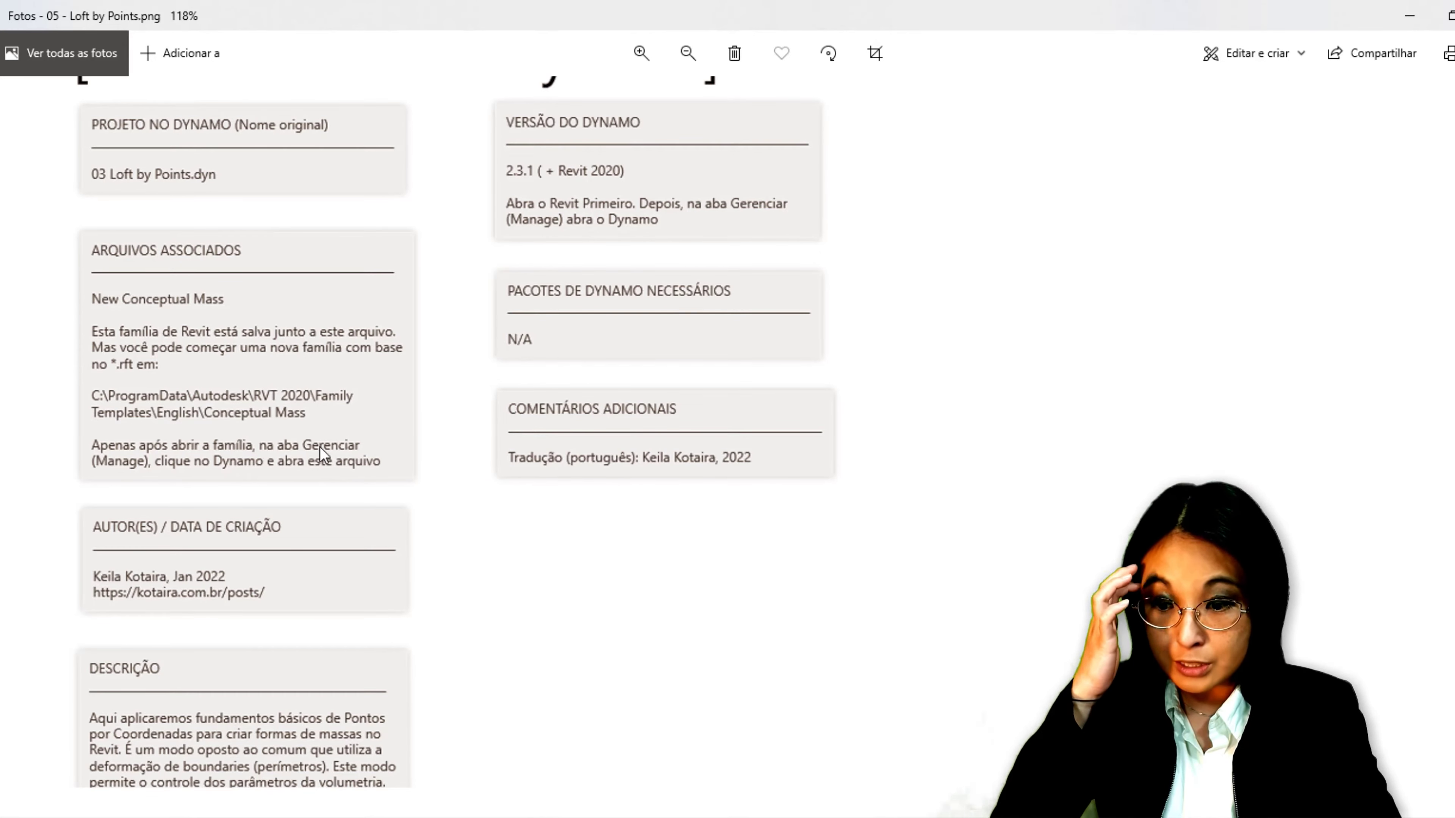
pyautogui.scroll(-1, 400, 473)
pyautogui.scroll(-1, 400, 473)
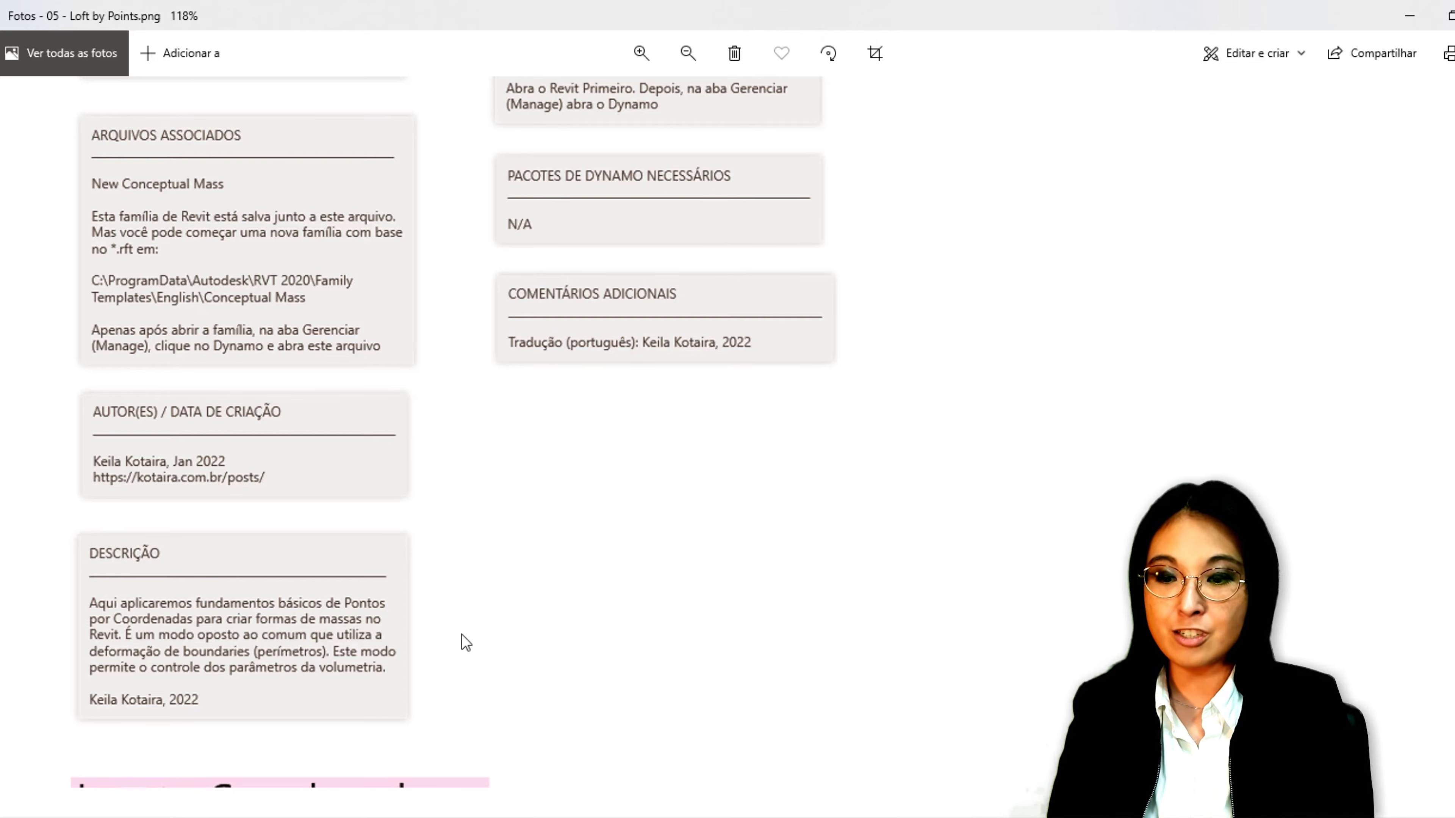
# Take a final look at the sheet, then minimize Photos to bring Revit back
pyautogui.scroll(3, 759, 436)
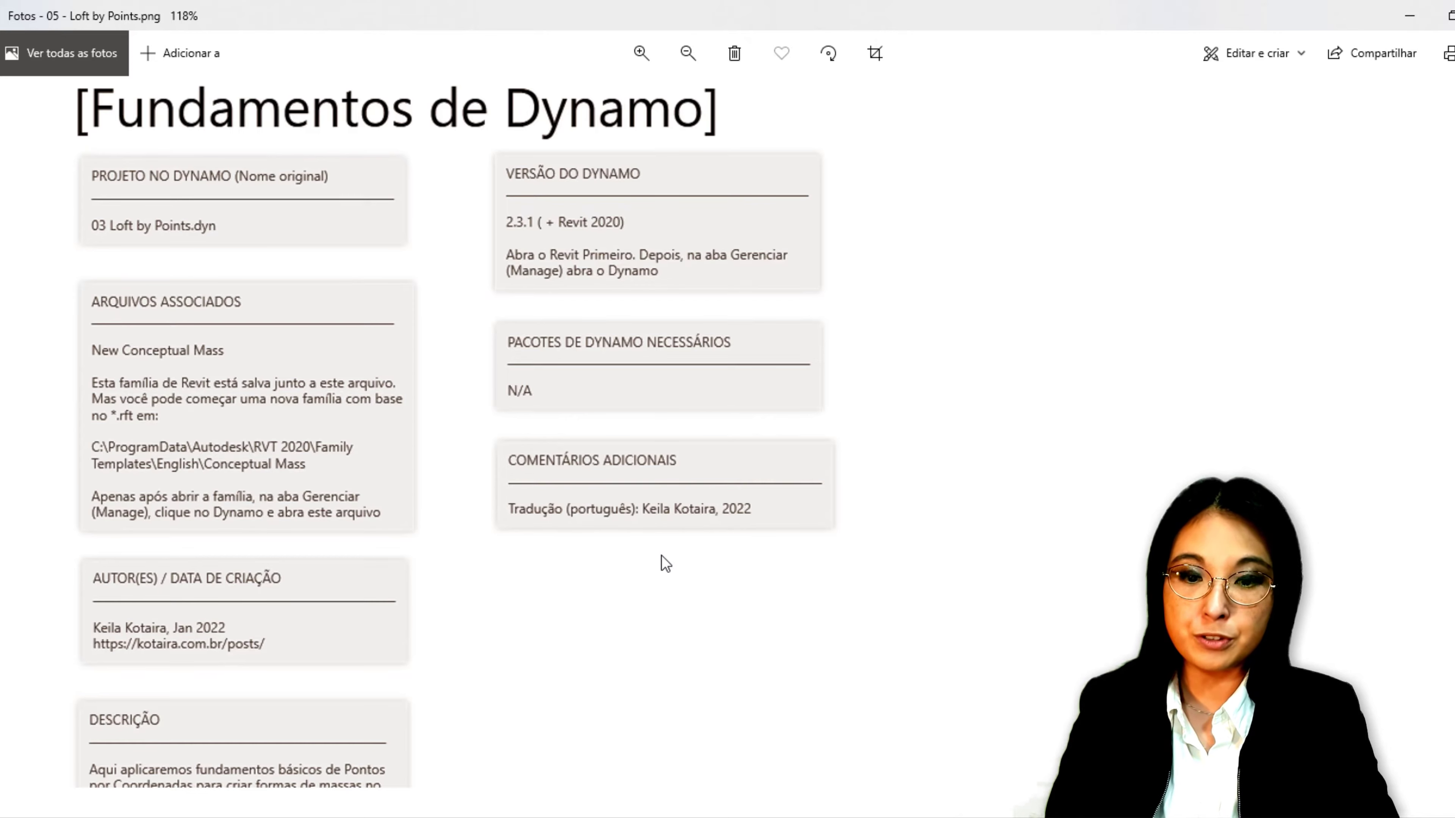
pyautogui.scroll(-3, 673, 688)
pyautogui.scroll(-2, 627, 478)
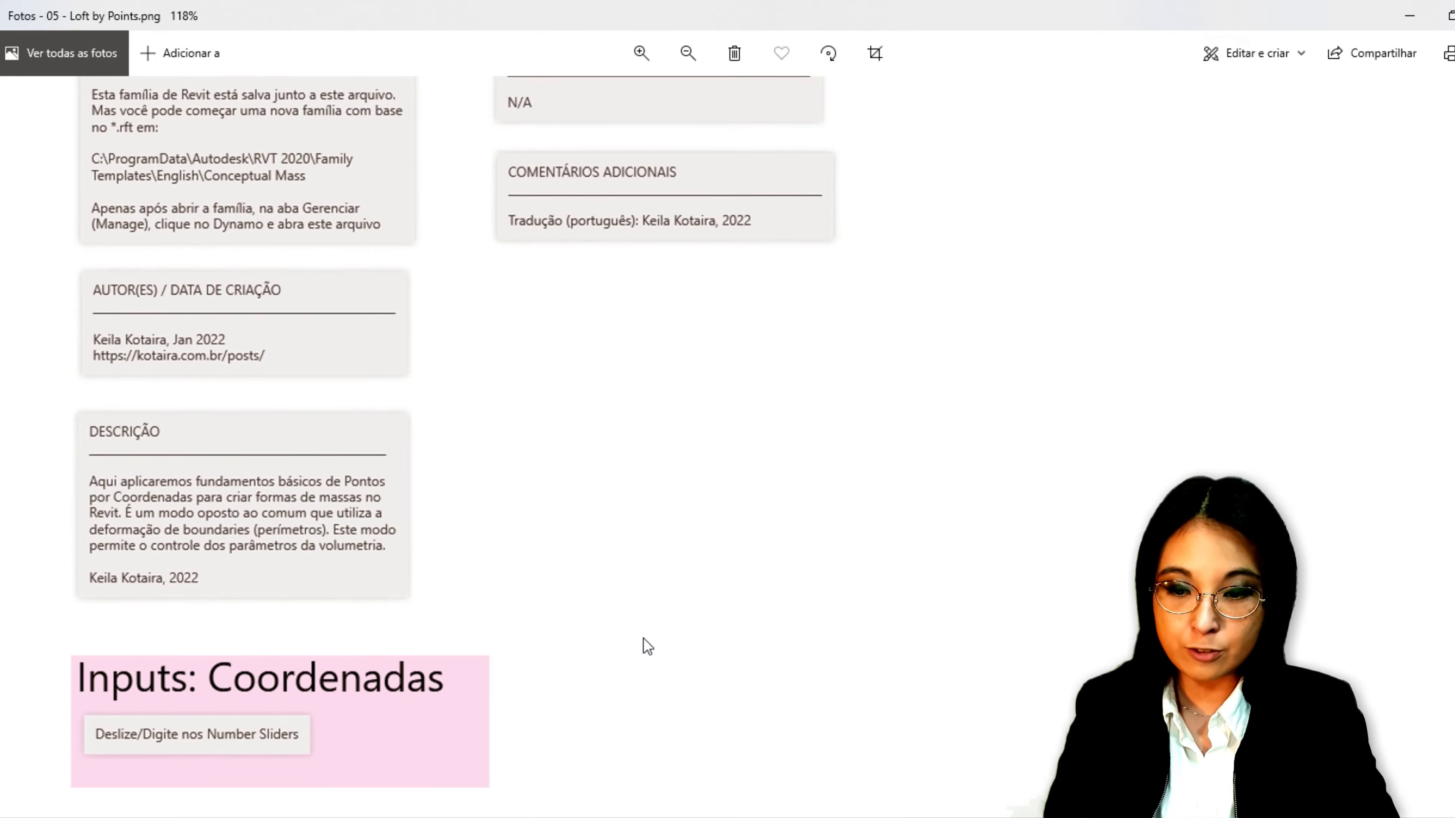
pyautogui.scroll(-2, 643, 642)
pyautogui.scroll(3, 689, 550)
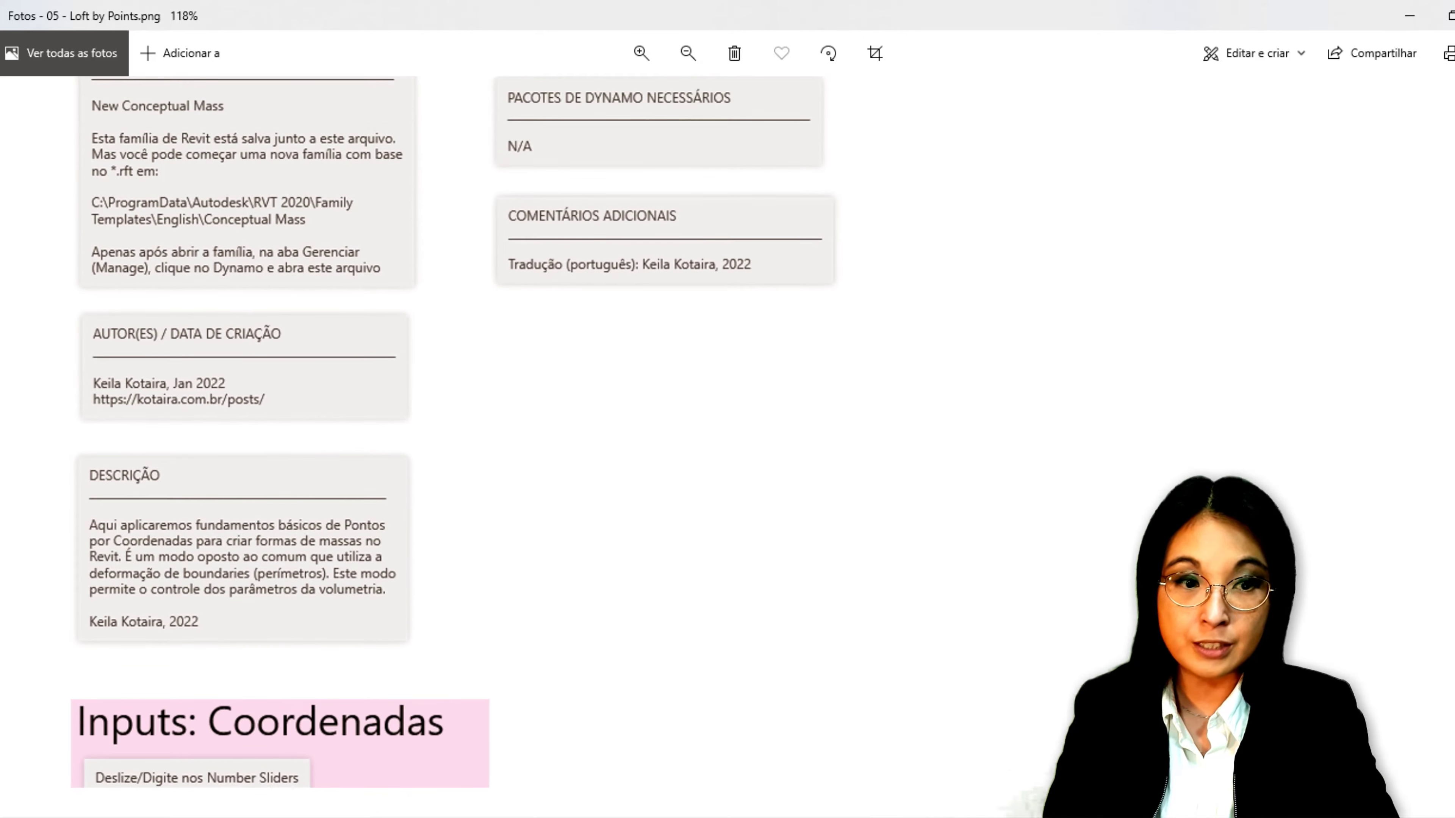
pyautogui.click(1414, 23)
pyautogui.click(438, 215)
pyautogui.click(836, 31)
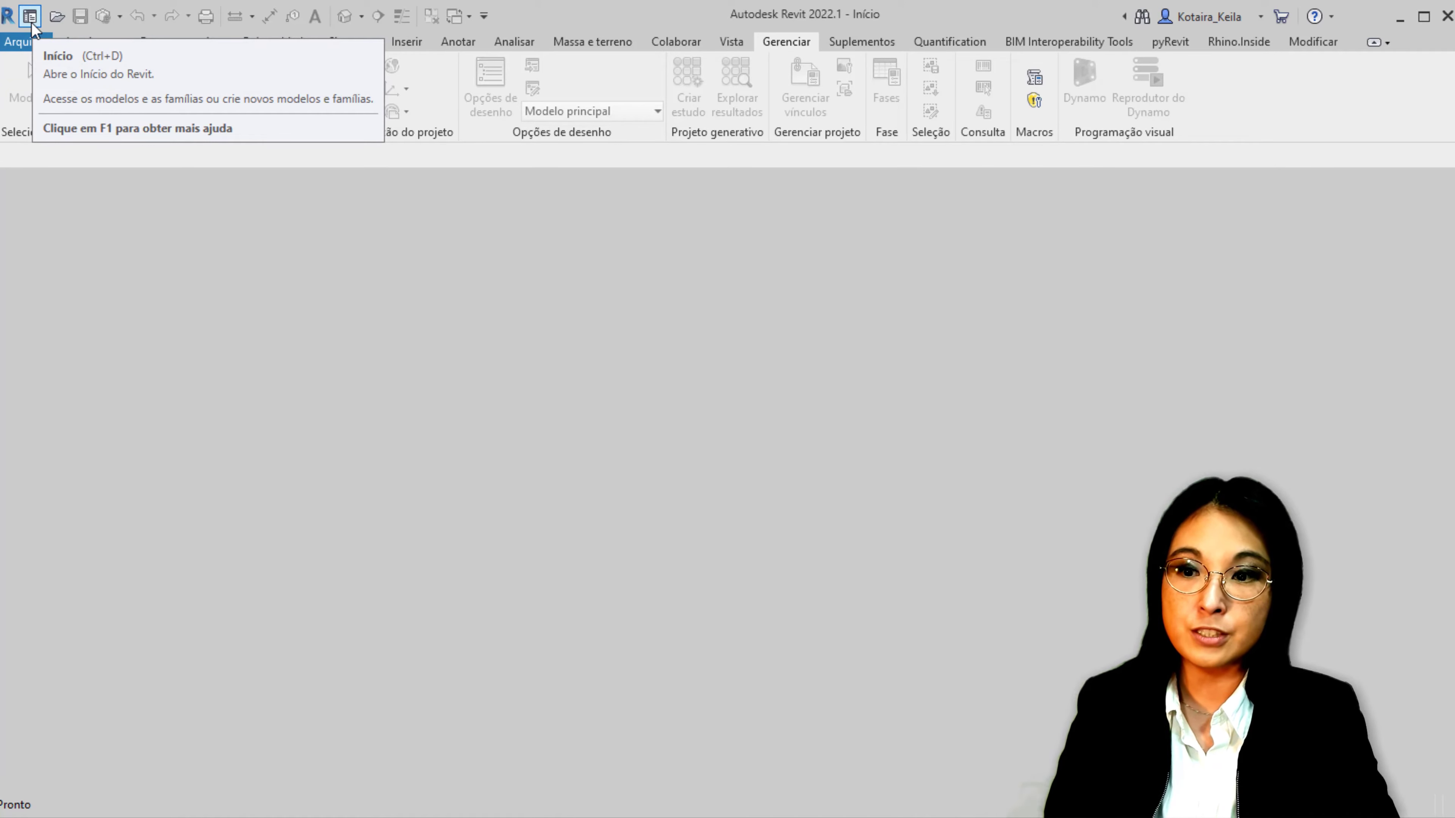
pyautogui.click(31, 17)
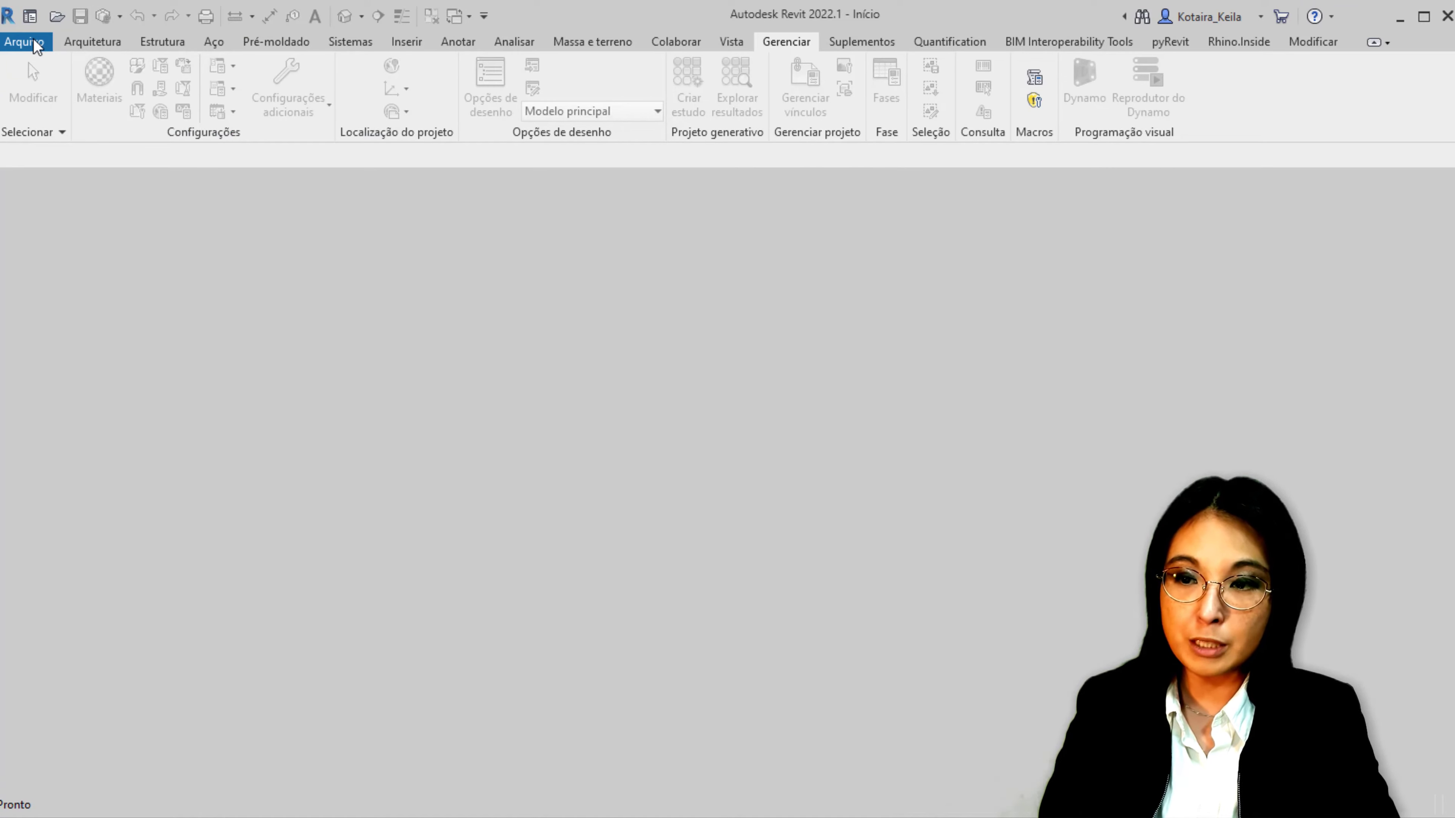
pyautogui.click(34, 43)
pyautogui.moveTo(63, 115)
pyautogui.click(117, 129)
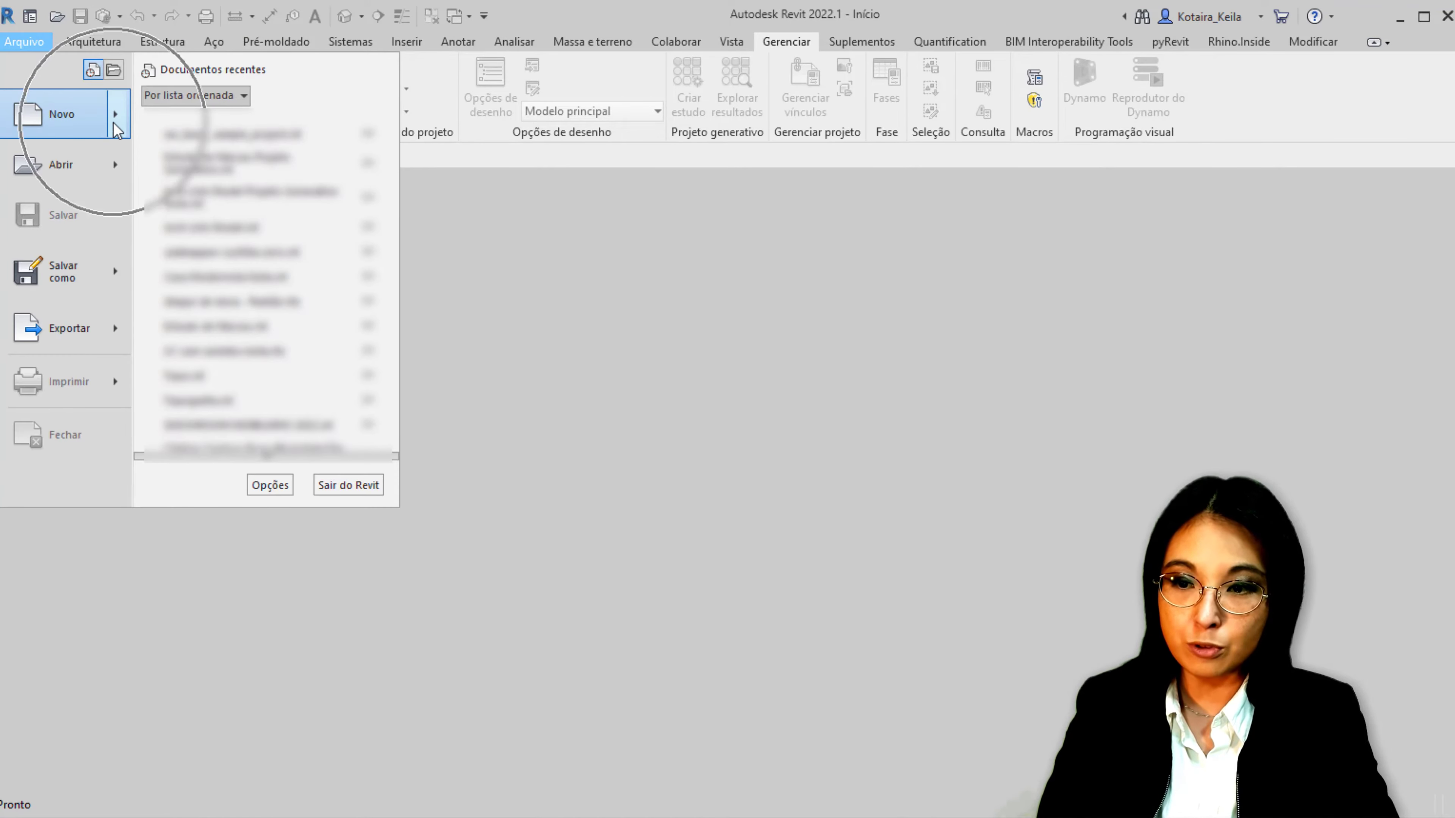
pyautogui.click(245, 177)
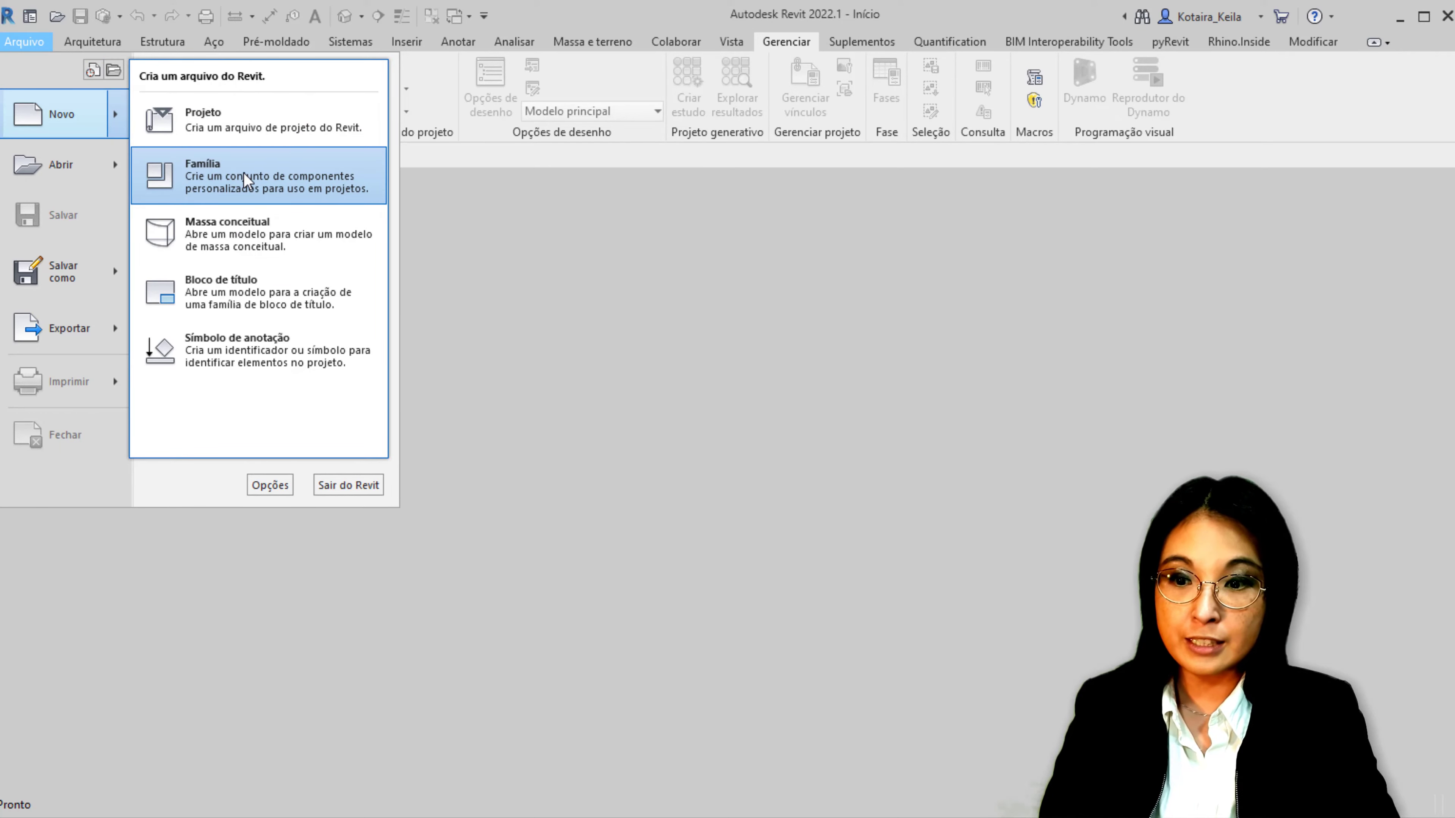
pyautogui.click(270, 247)
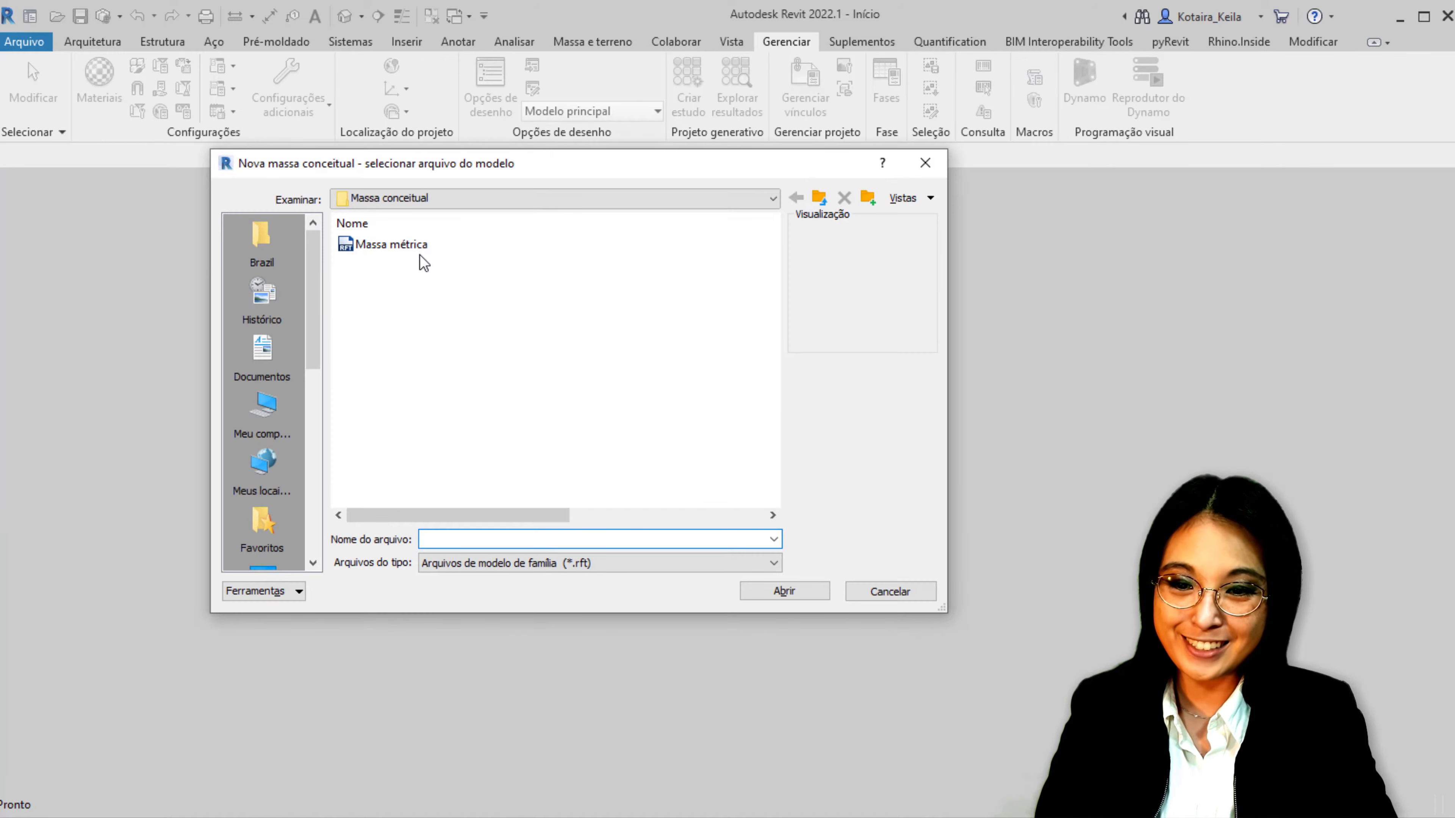
pyautogui.click(419, 248)
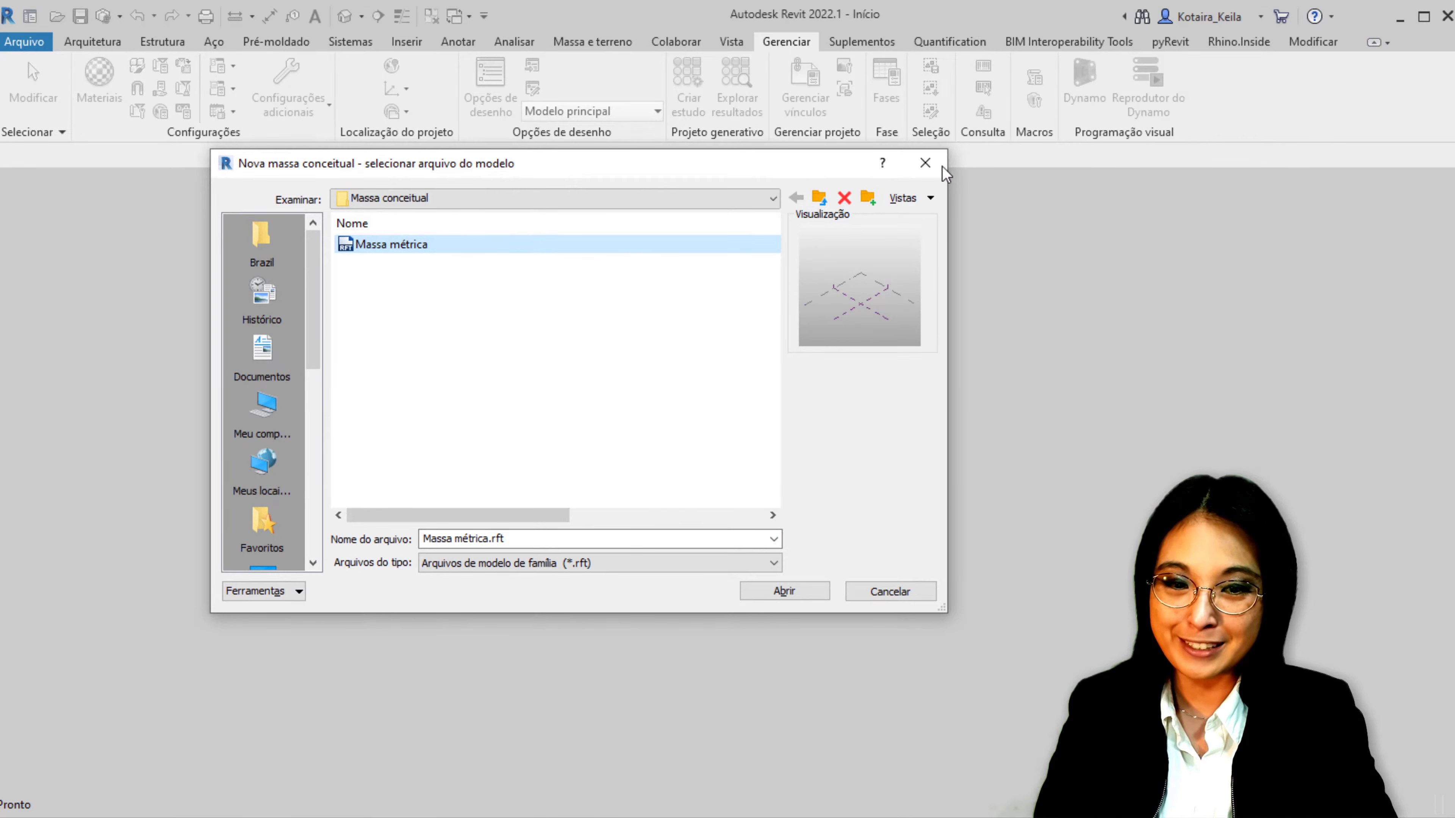
pyautogui.click(925, 163)
# Start a new family and pick the Massa métrica template in Massa conceitual
pyautogui.click(29, 46)
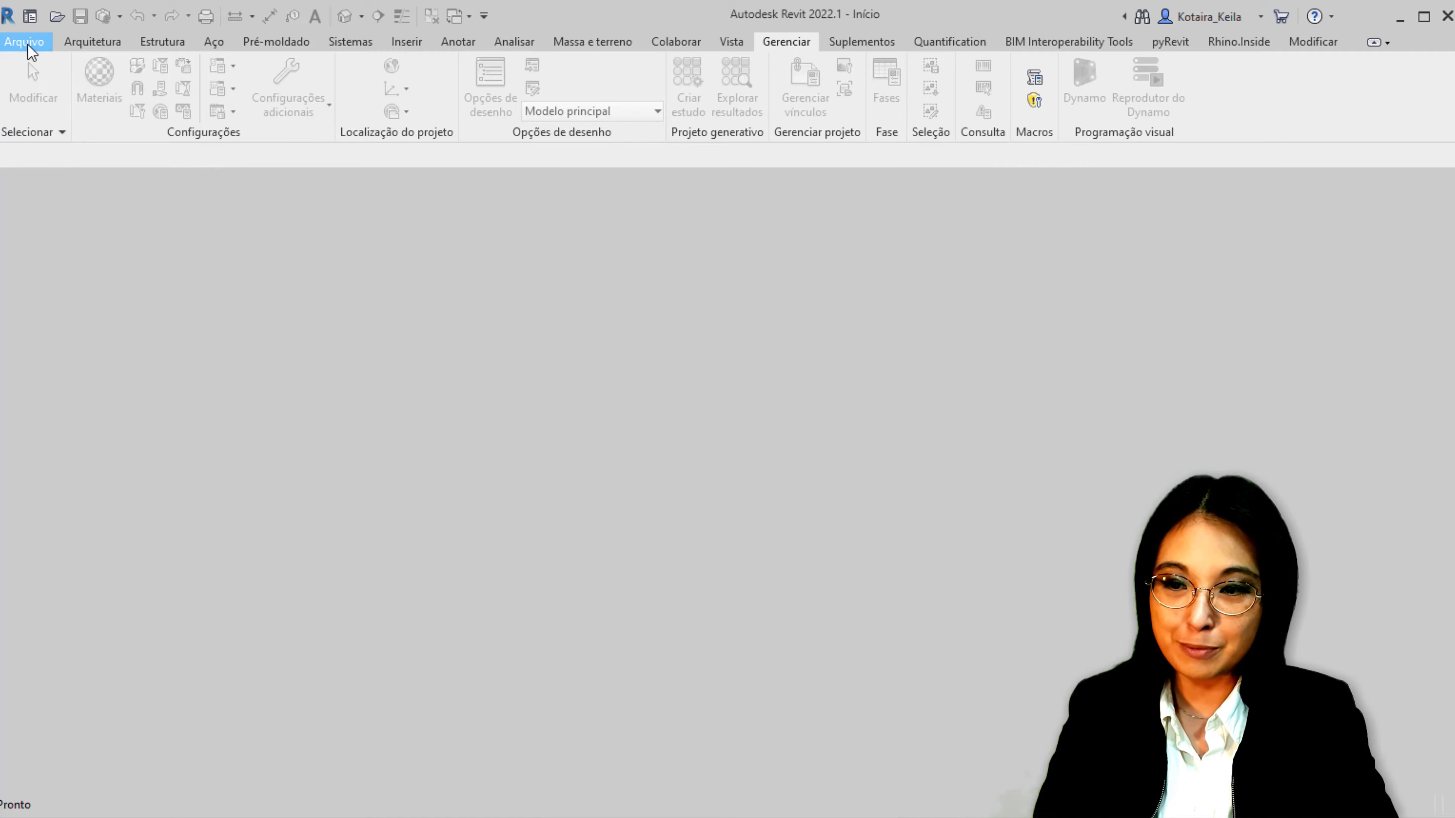
pyautogui.click(241, 172)
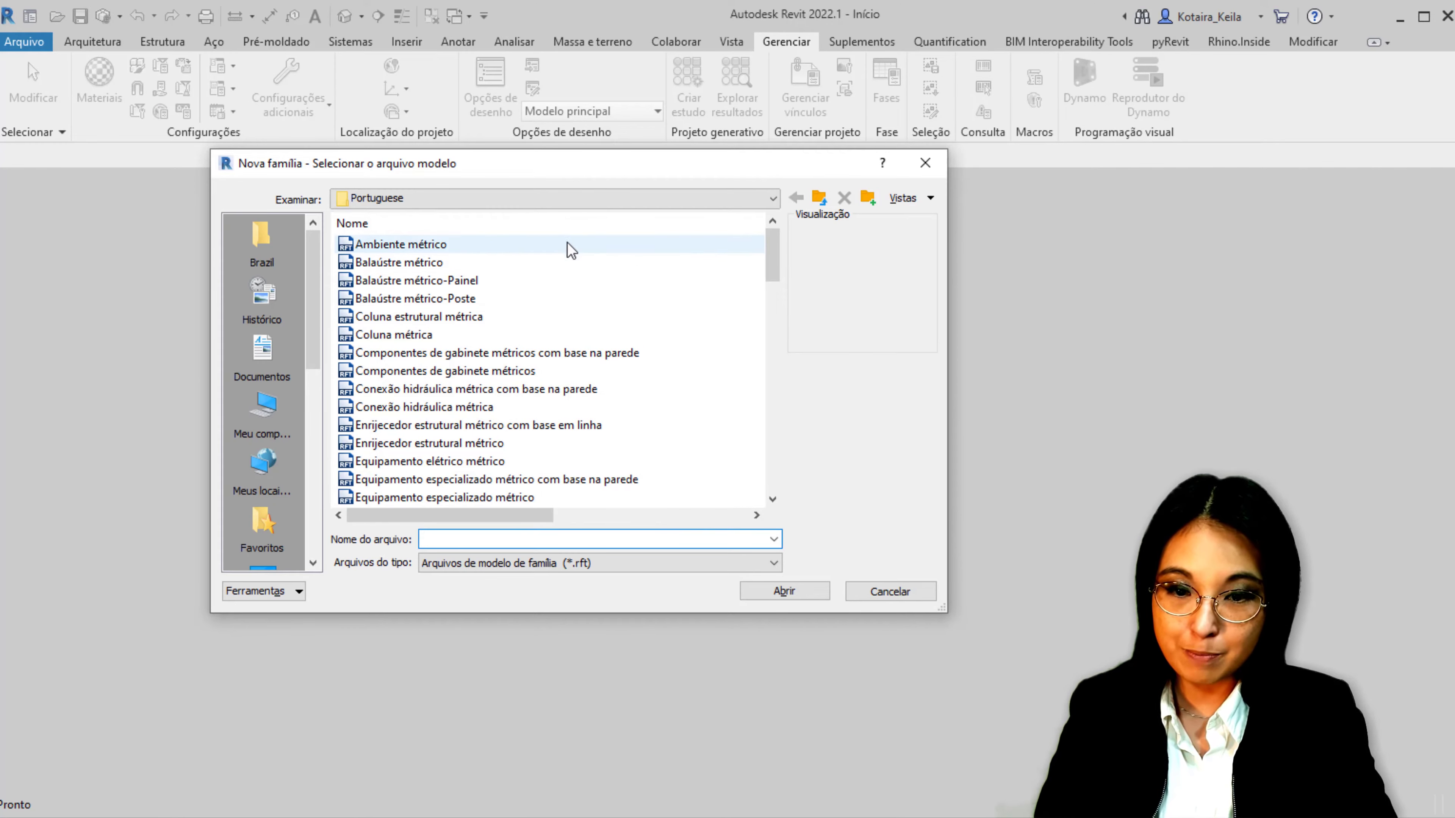
pyautogui.scroll(-5, 640, 377)
pyautogui.scroll(-4, 643, 379)
pyautogui.scroll(-3, 643, 380)
pyautogui.scroll(-1, 640, 380)
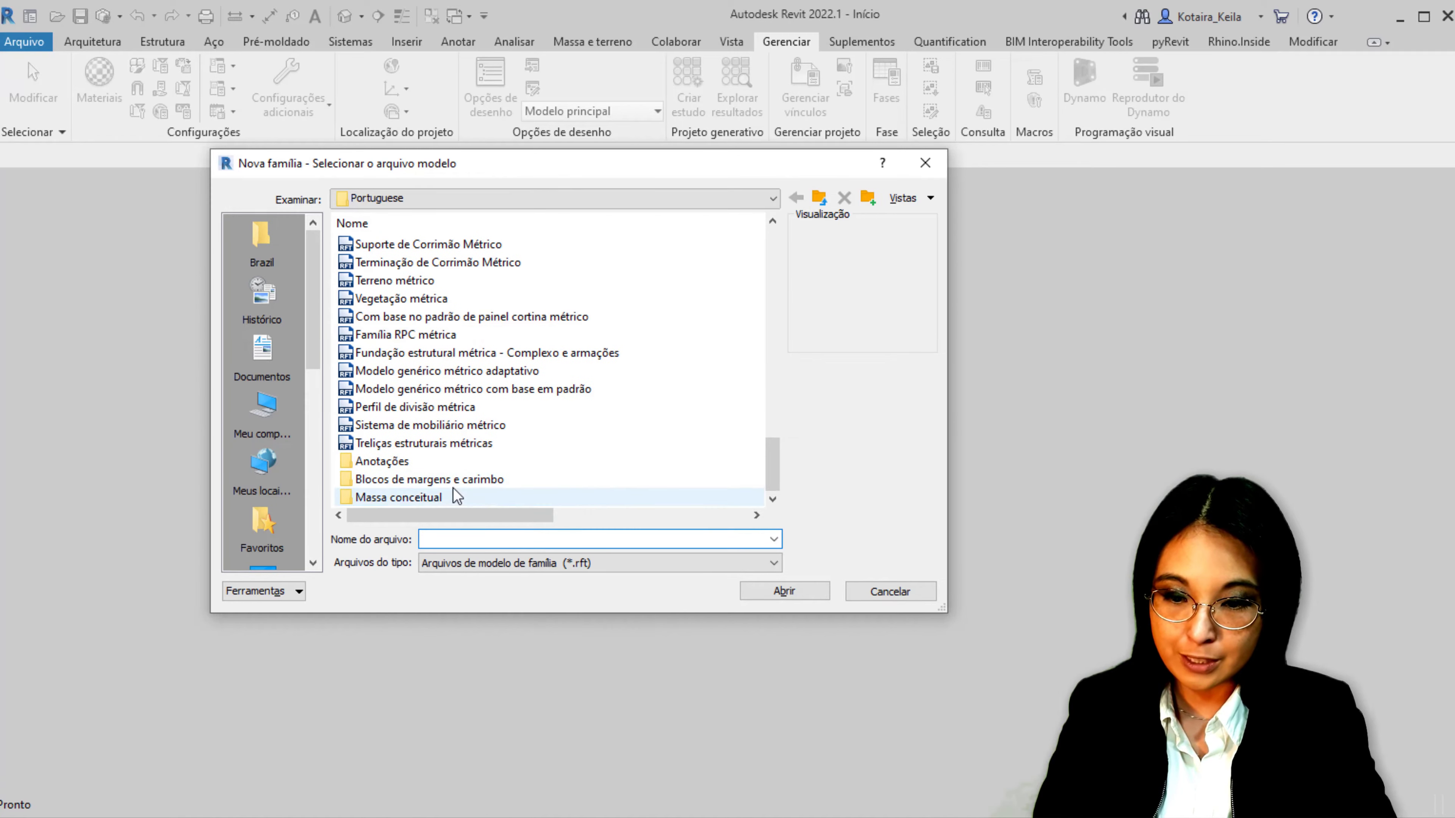
pyautogui.doubleClick(435, 498)
pyautogui.click(406, 245)
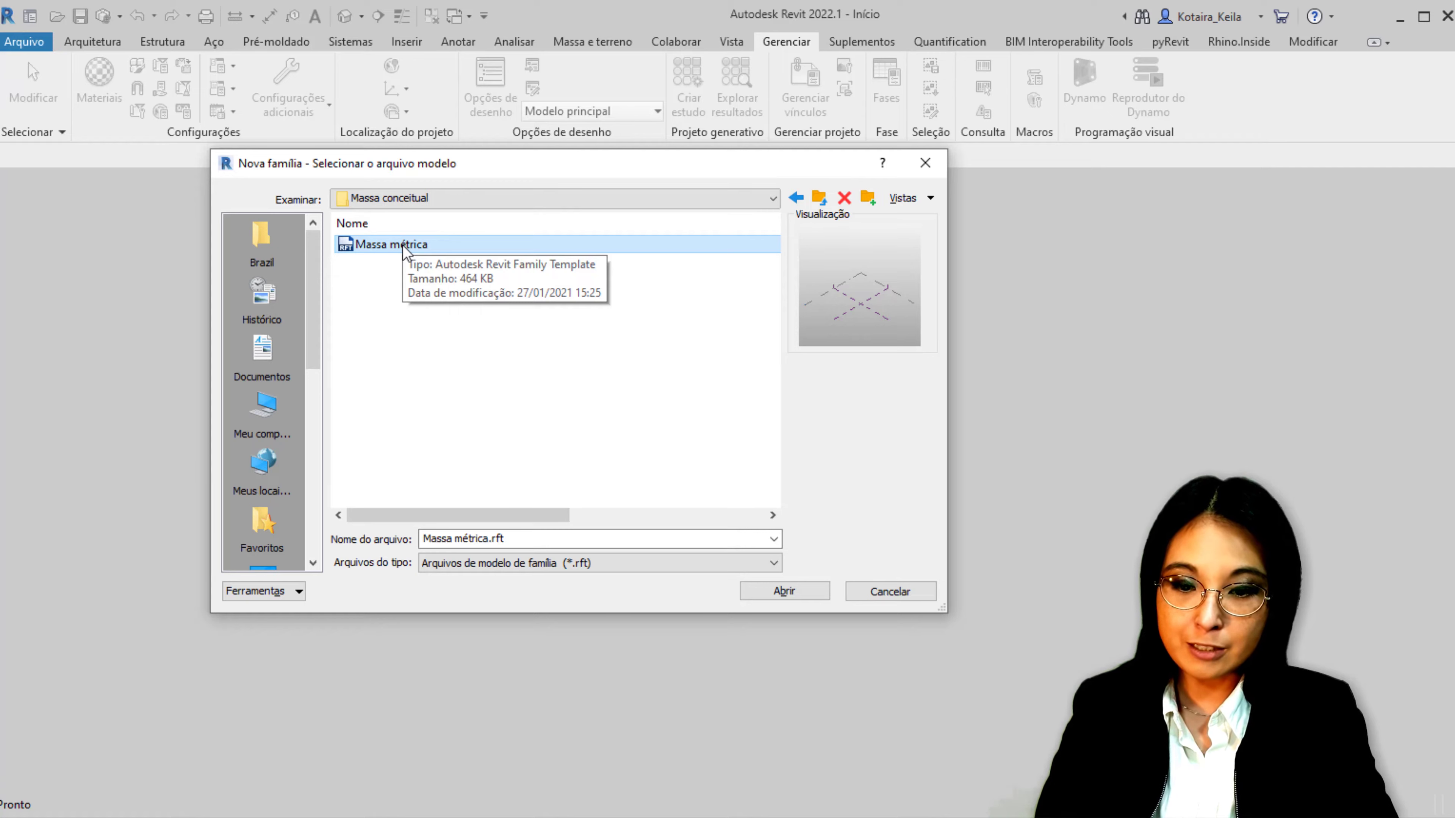
# Switch to the English Conceptual Mass templates and create the family from Metric Mass
pyautogui.click(756, 201)
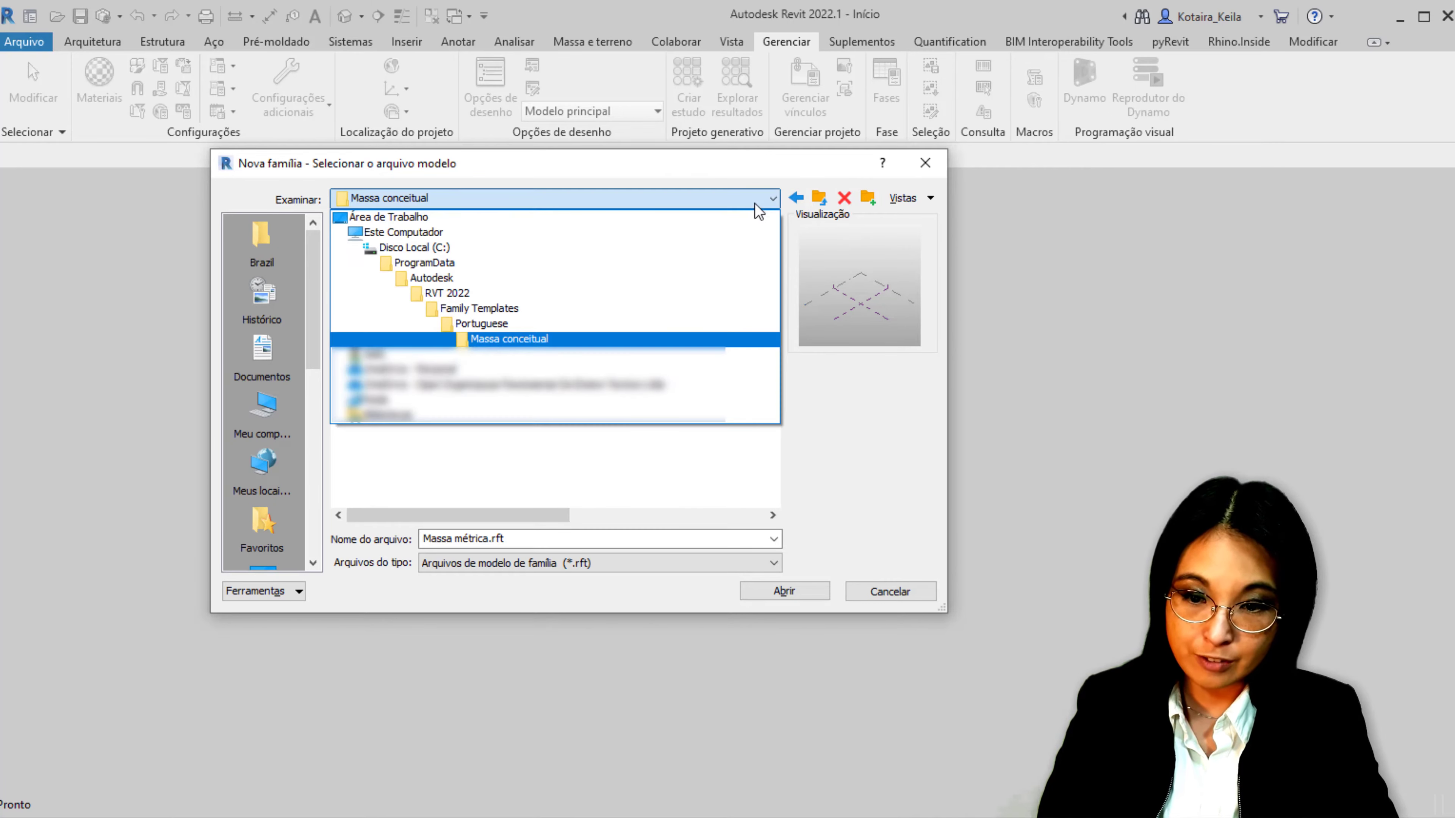
pyautogui.click(539, 309)
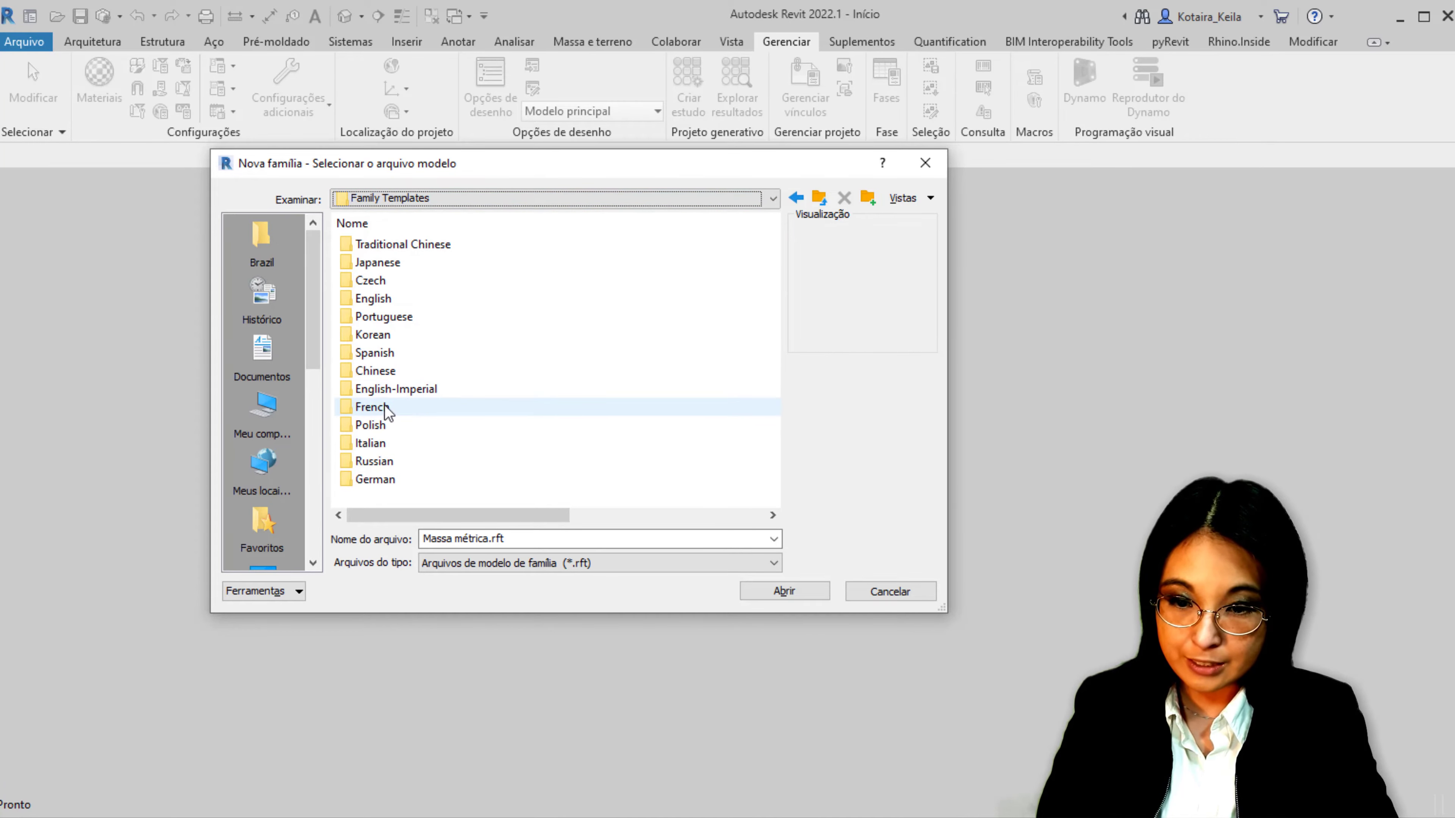
pyautogui.doubleClick(408, 281)
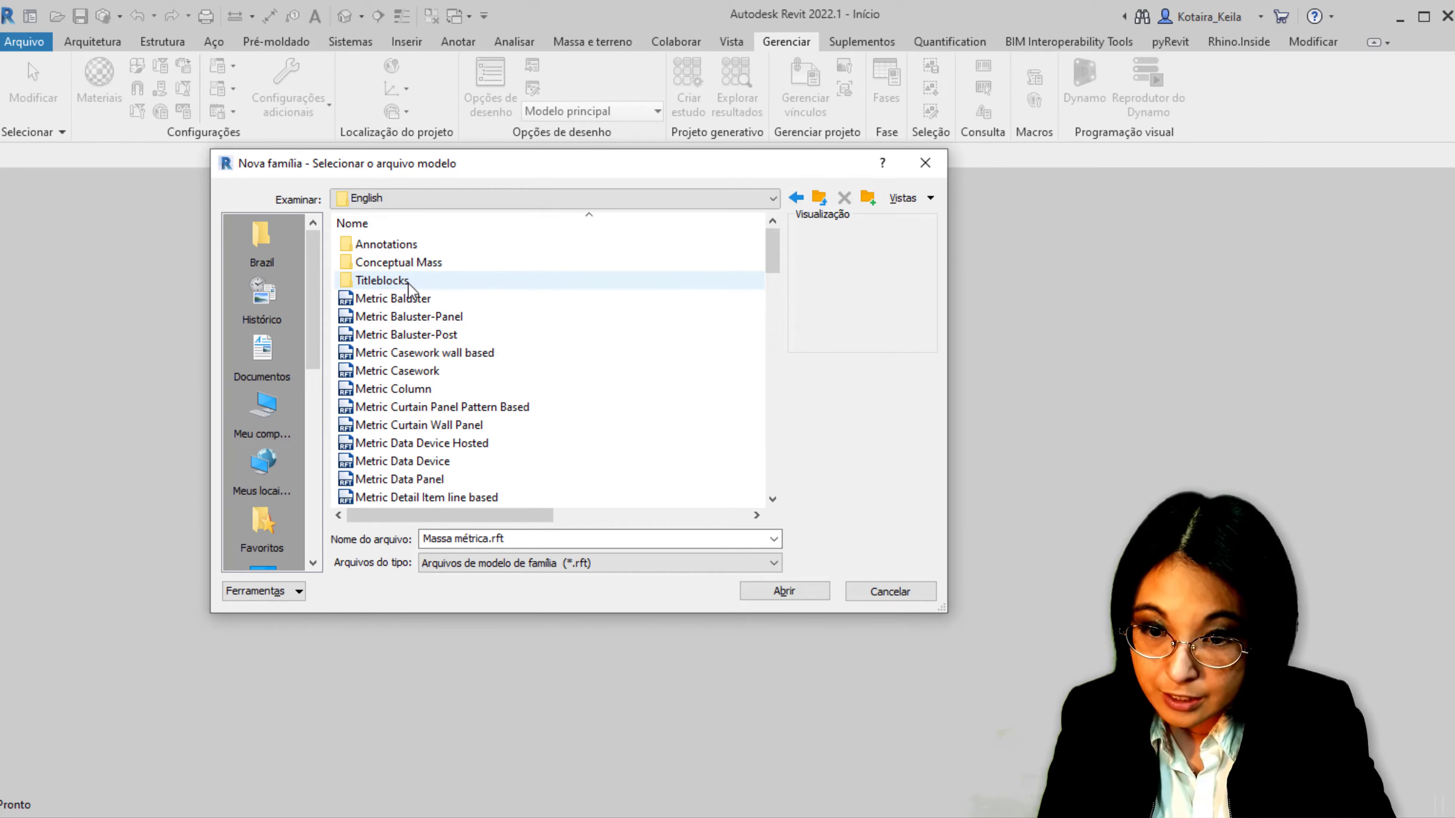
pyautogui.doubleClick(435, 265)
pyautogui.click(393, 247)
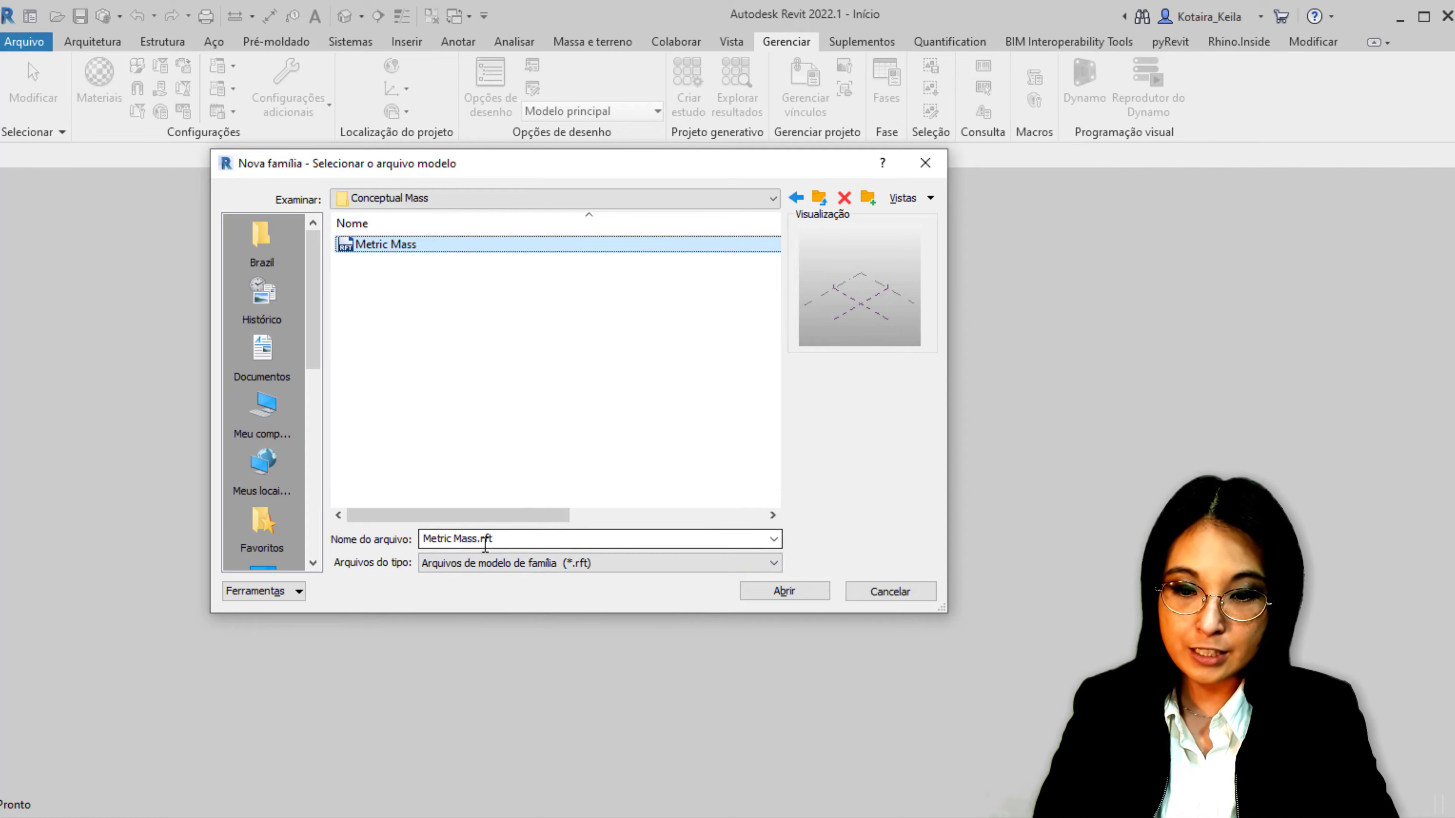
pyautogui.click(792, 594)
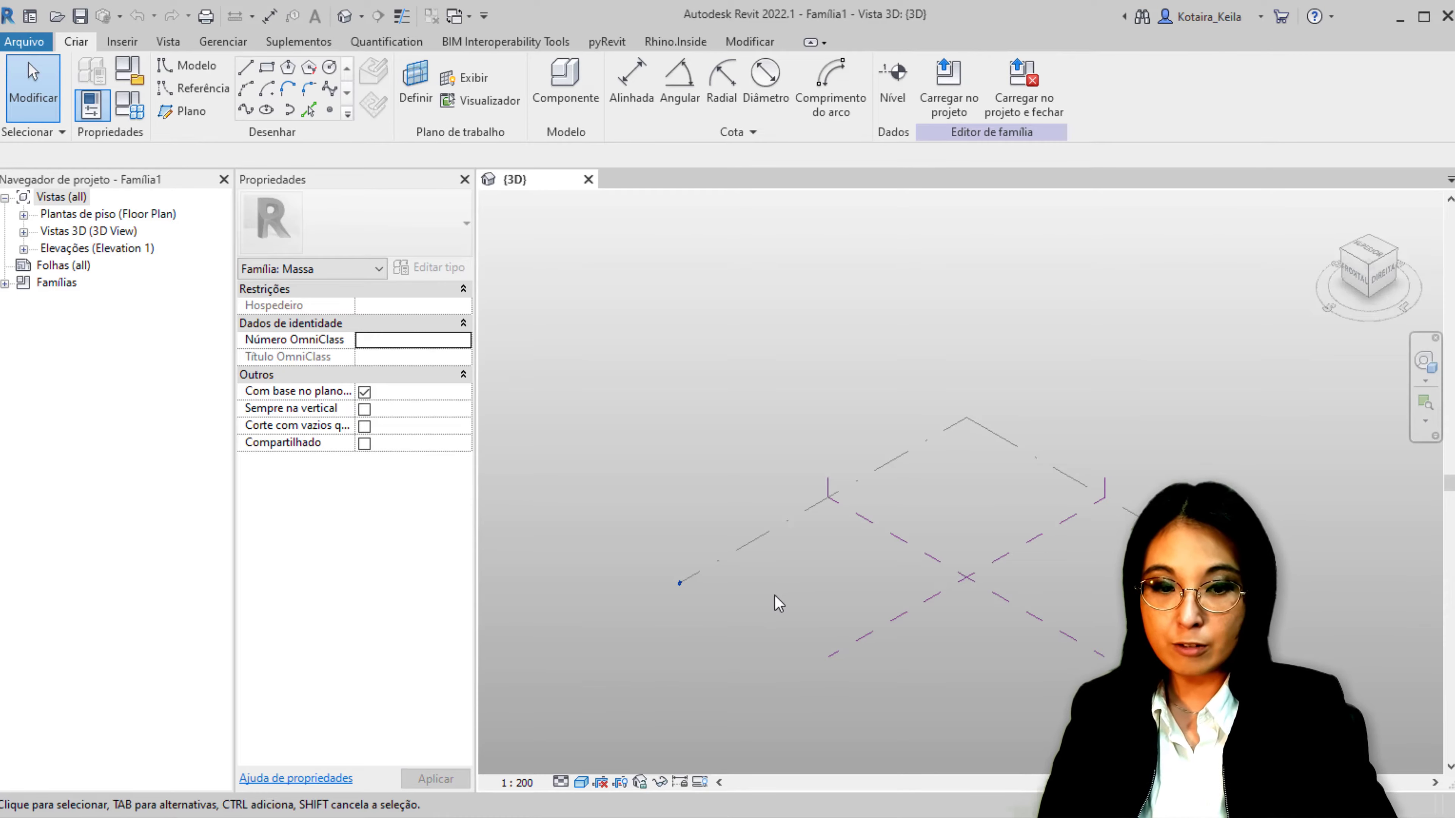
# Launch Dynamo from the Manage tab and open the 05 - Loft by Points graph
pyautogui.moveTo(601, 458); pyautogui.dragTo(623, 498, button='middle')
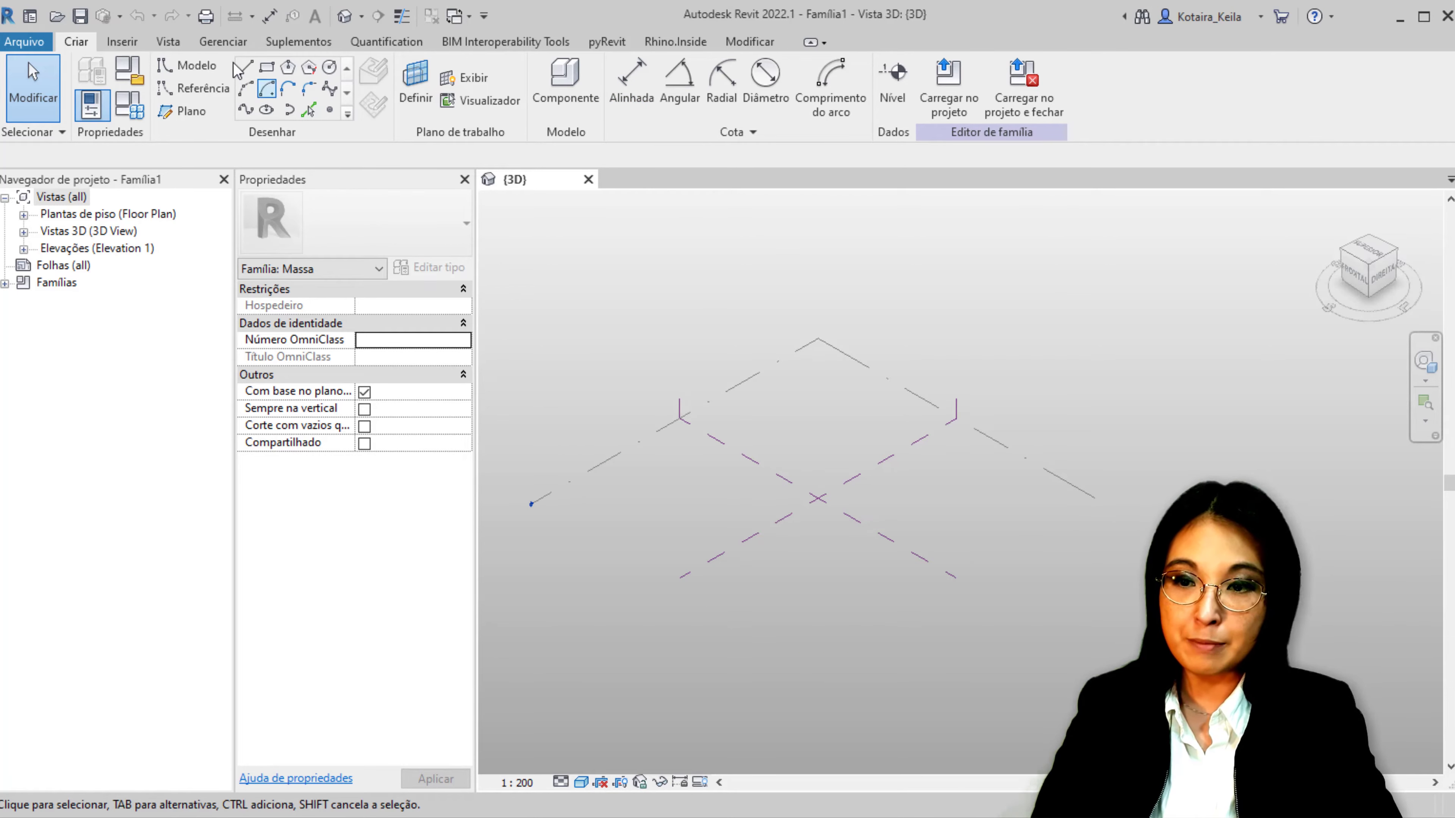
pyautogui.click(223, 42)
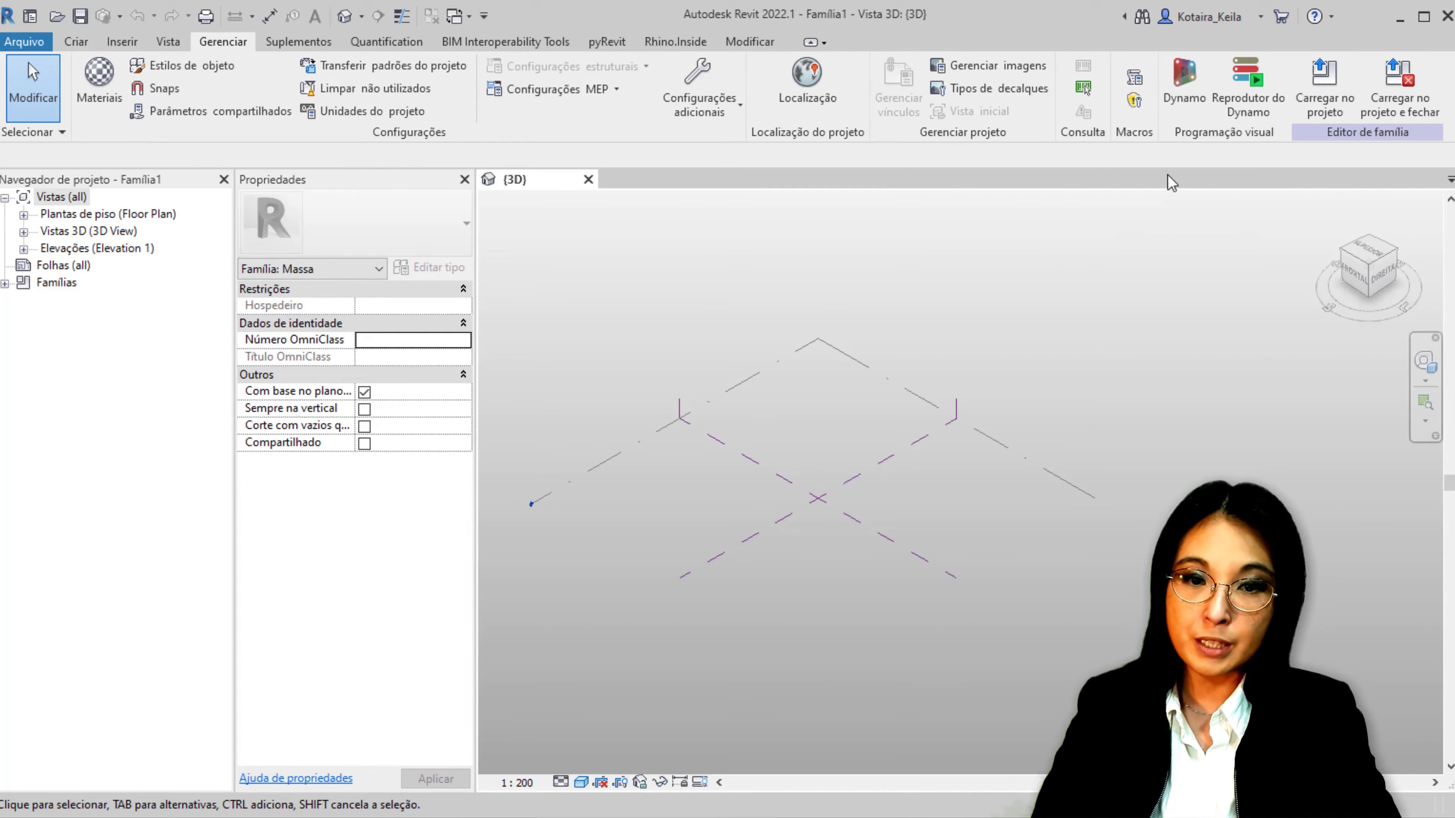
pyautogui.click(1184, 75)
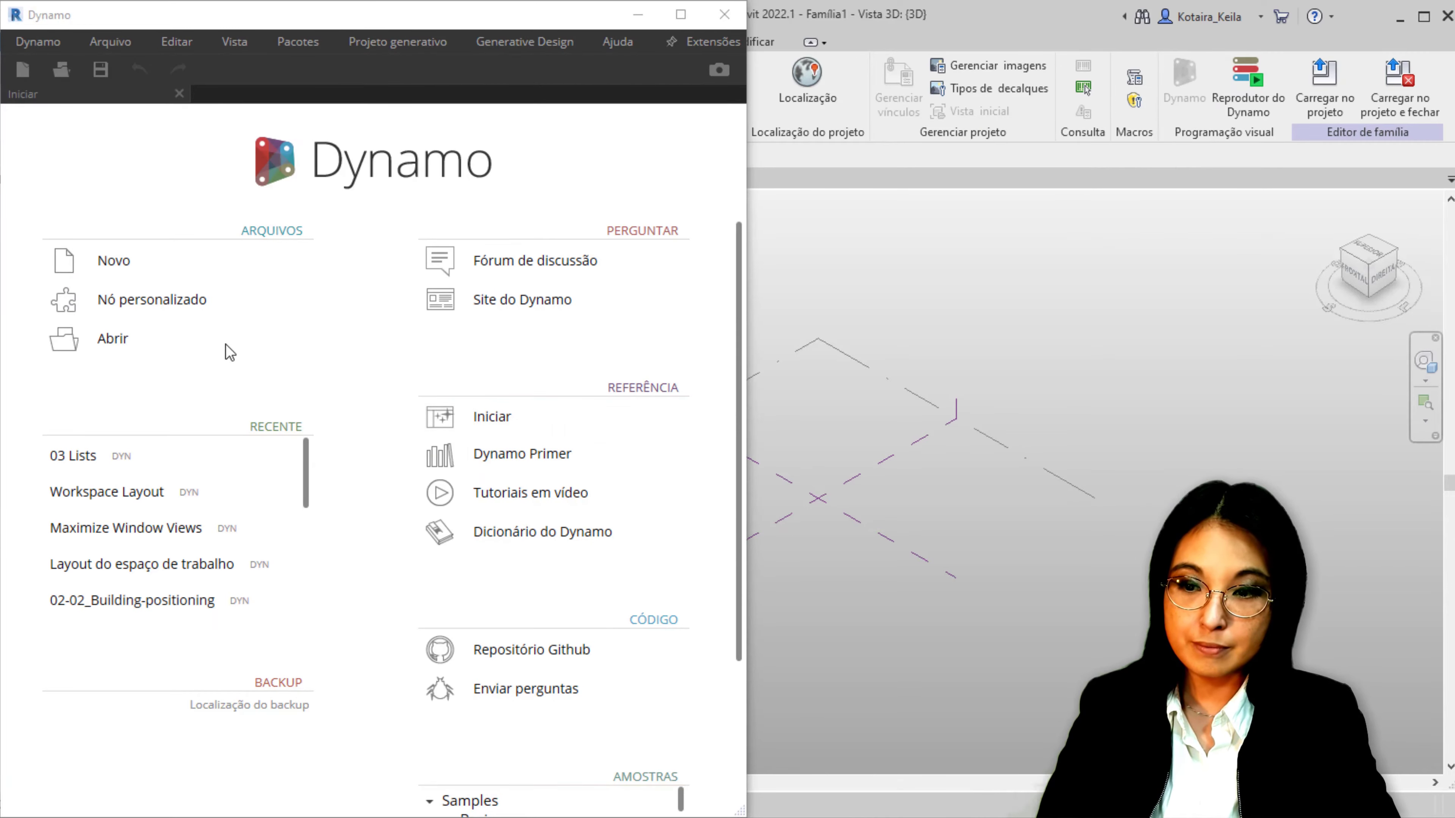
pyautogui.click(144, 344)
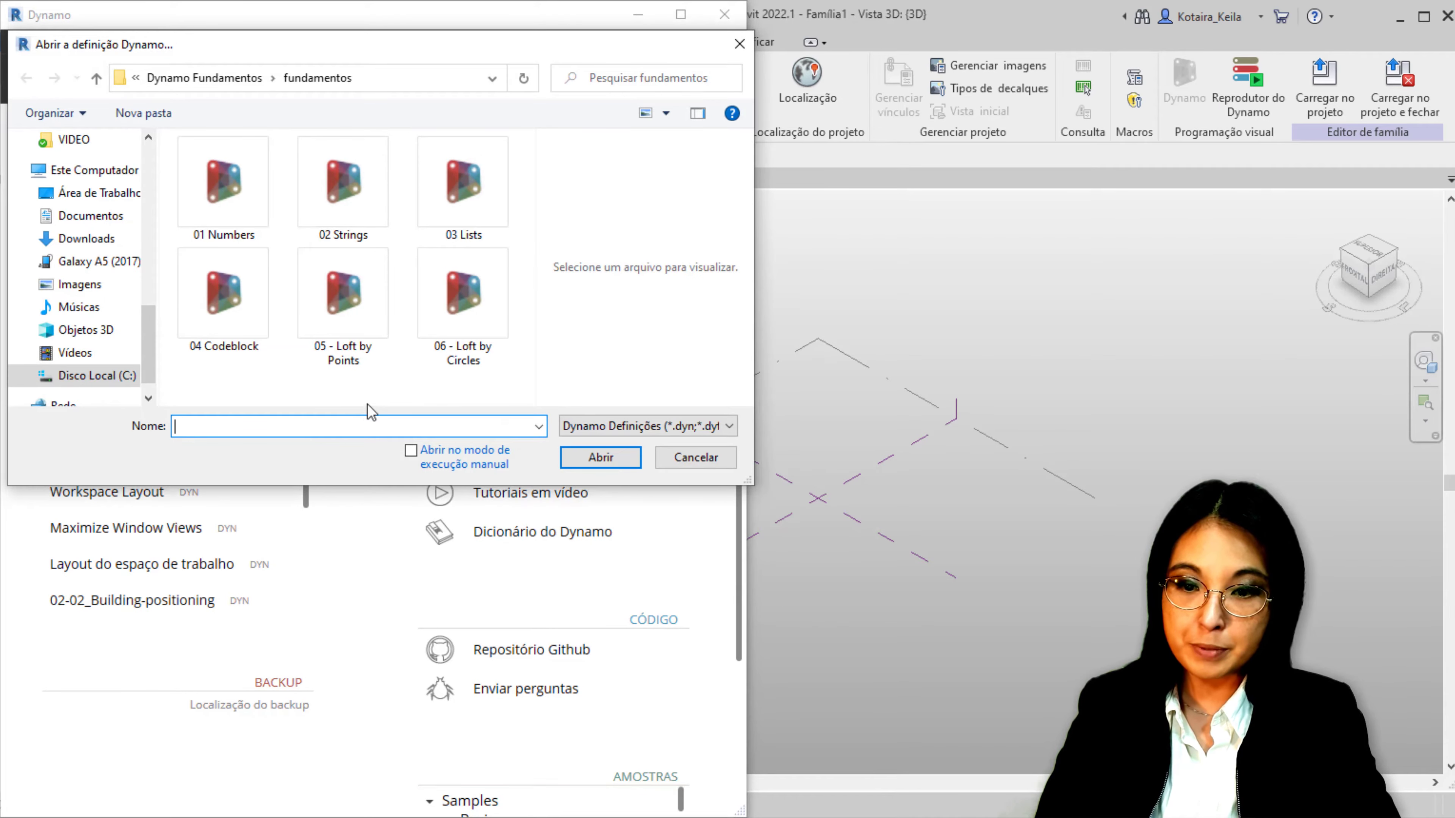
pyautogui.click(348, 346)
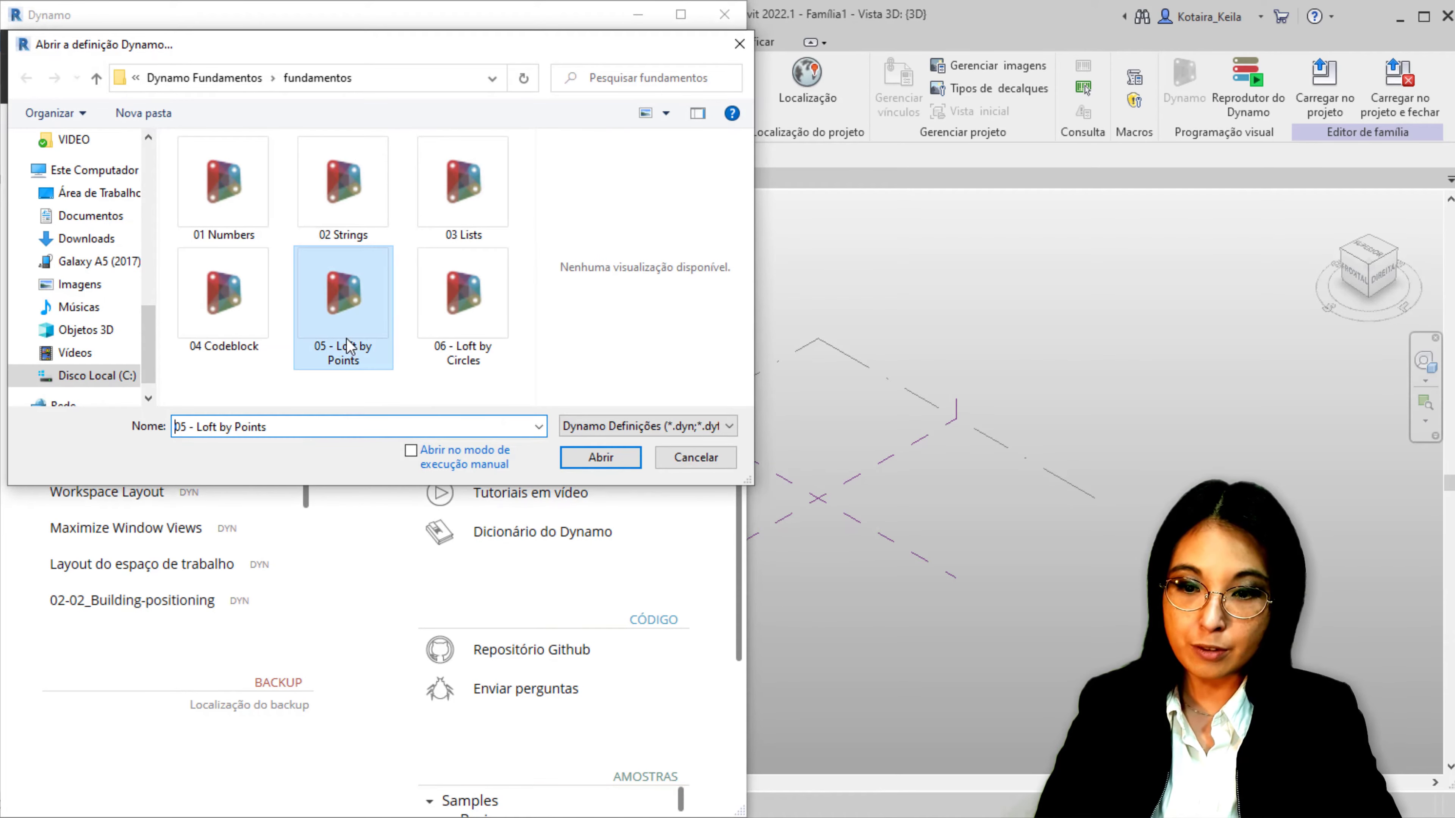
pyautogui.click(607, 463)
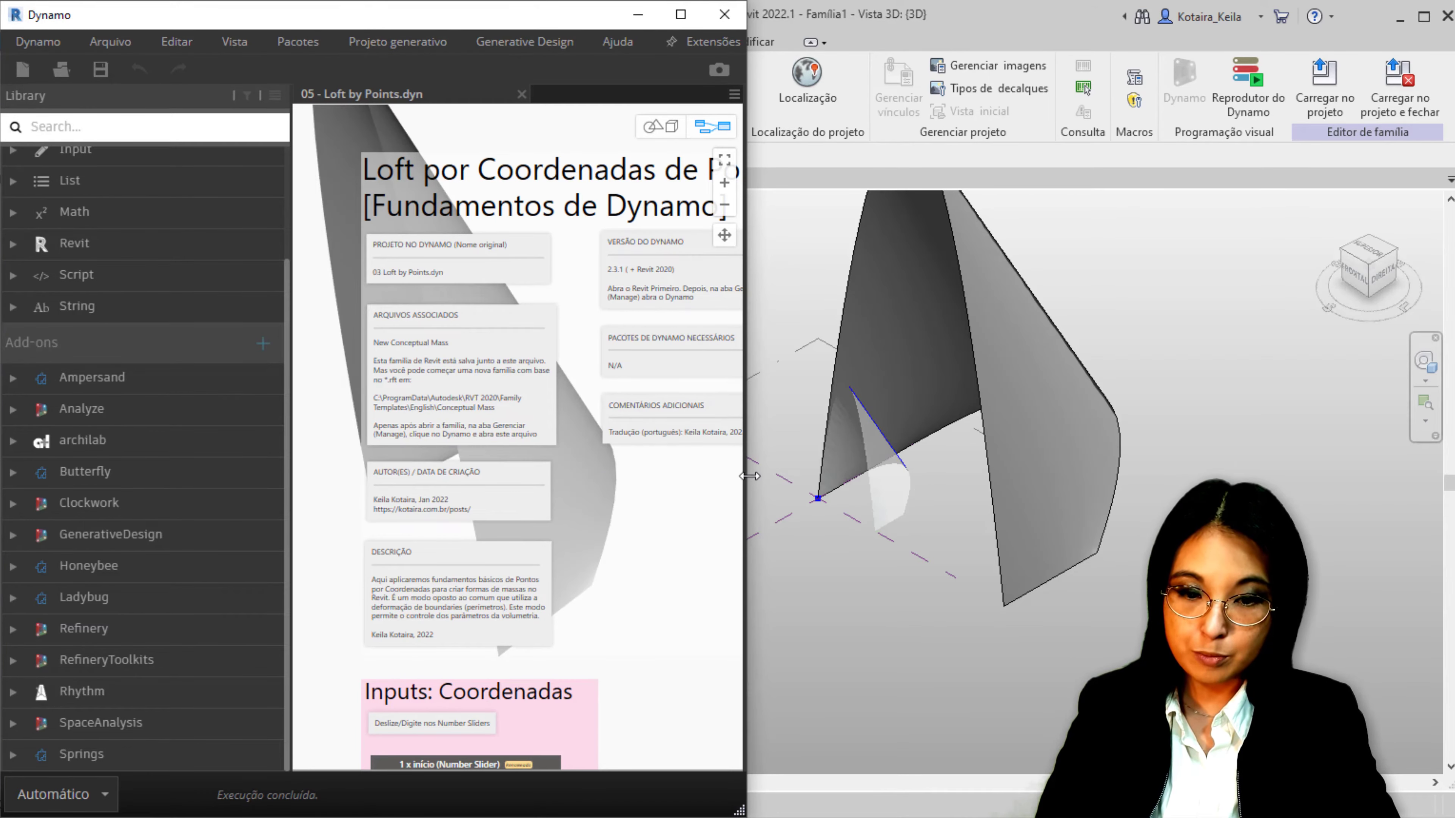
# Widen the Dynamo window and pan past the author notes to the Inputs: Coordenadas sliders
pyautogui.moveTo(759, 478); pyautogui.dragTo(955, 478)
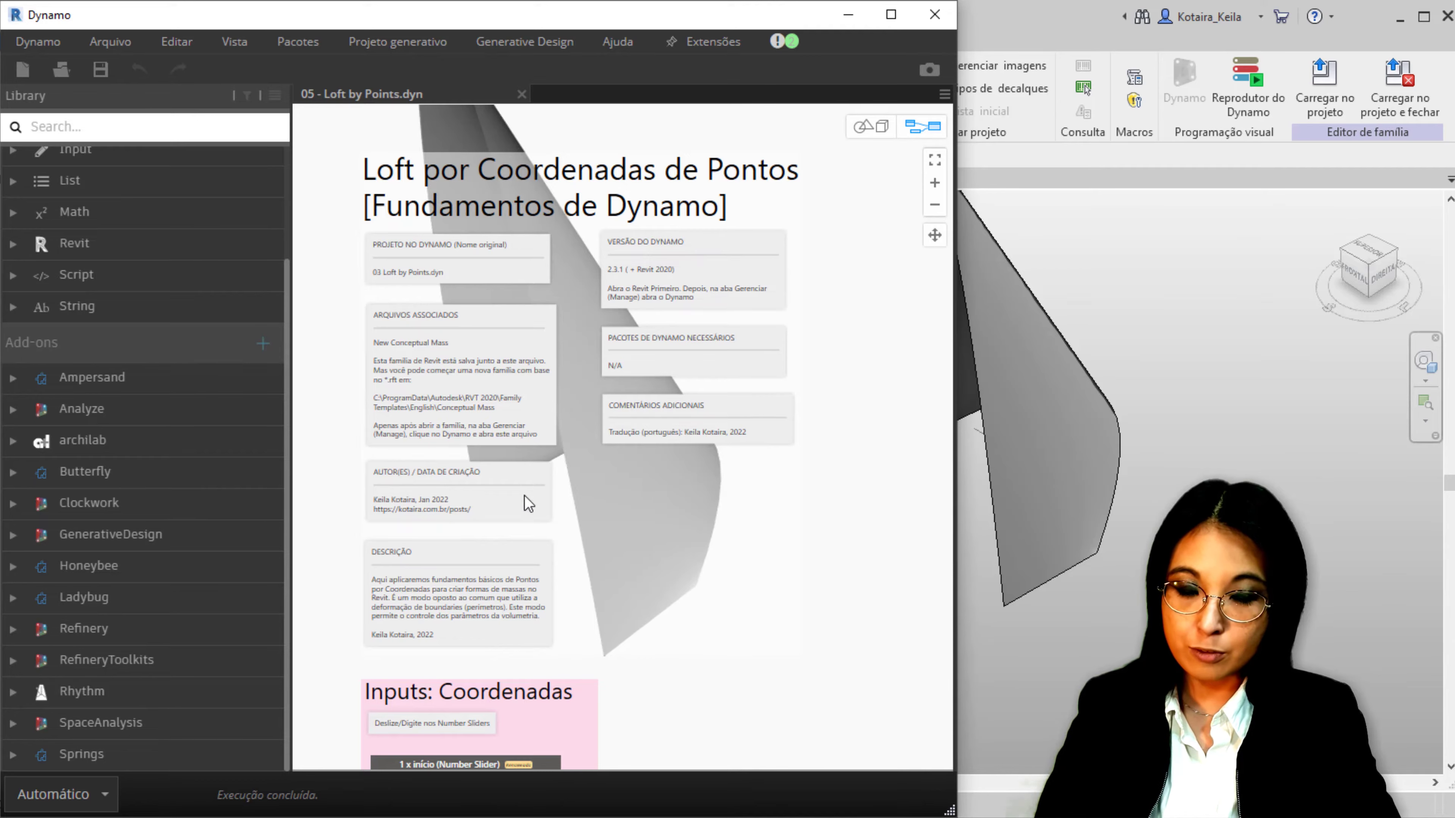
pyautogui.scroll(1, 554, 576)
pyautogui.scroll(3, 444, 350)
pyautogui.scroll(3, 448, 345)
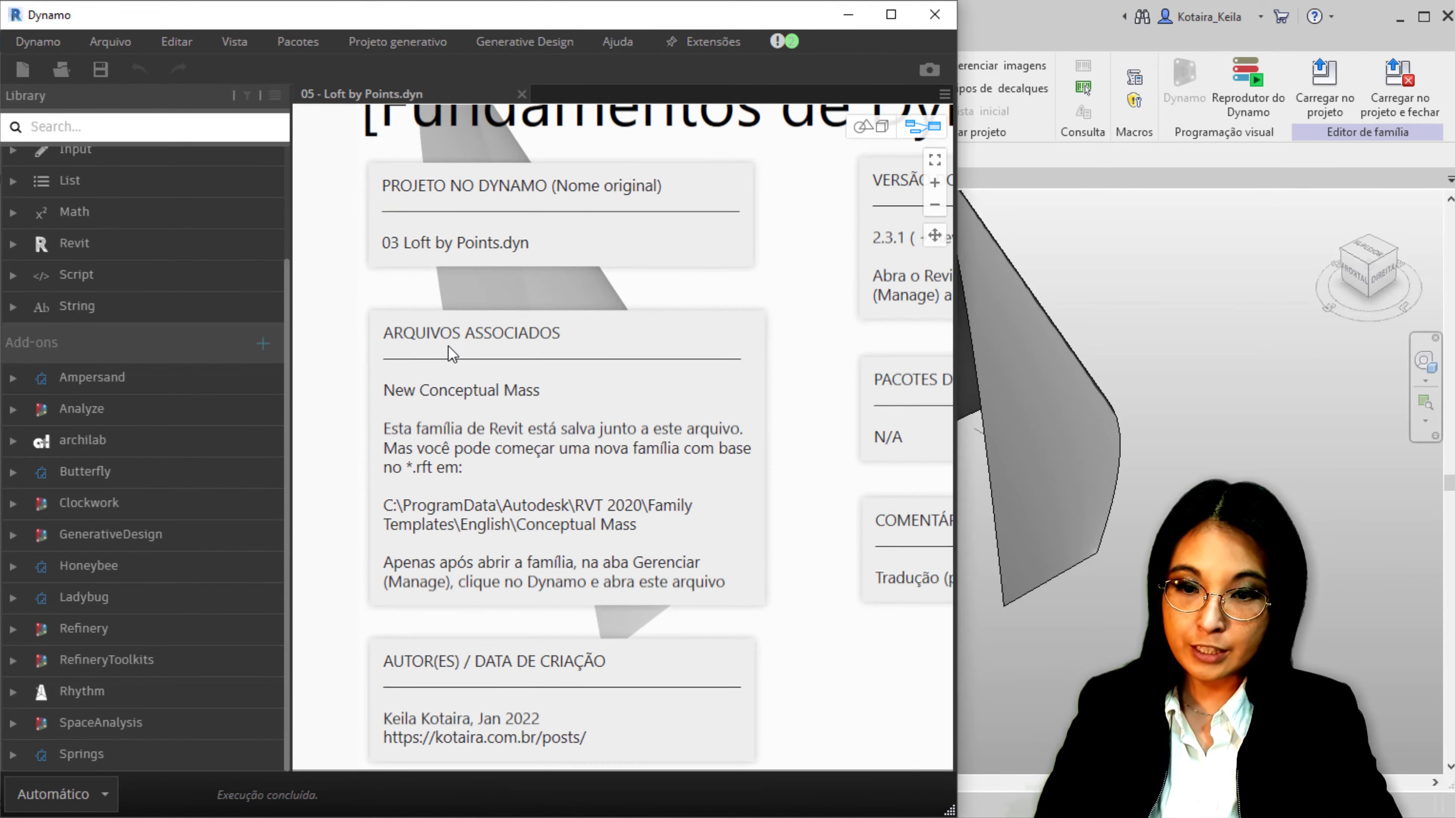
pyautogui.moveTo(481, 657)
pyautogui.mouseDown(button='middle')
pyautogui.moveTo(508, 564)
pyautogui.moveTo(475, 351)
pyautogui.mouseUp(button='middle')
pyautogui.scroll(-3, 544, 410)
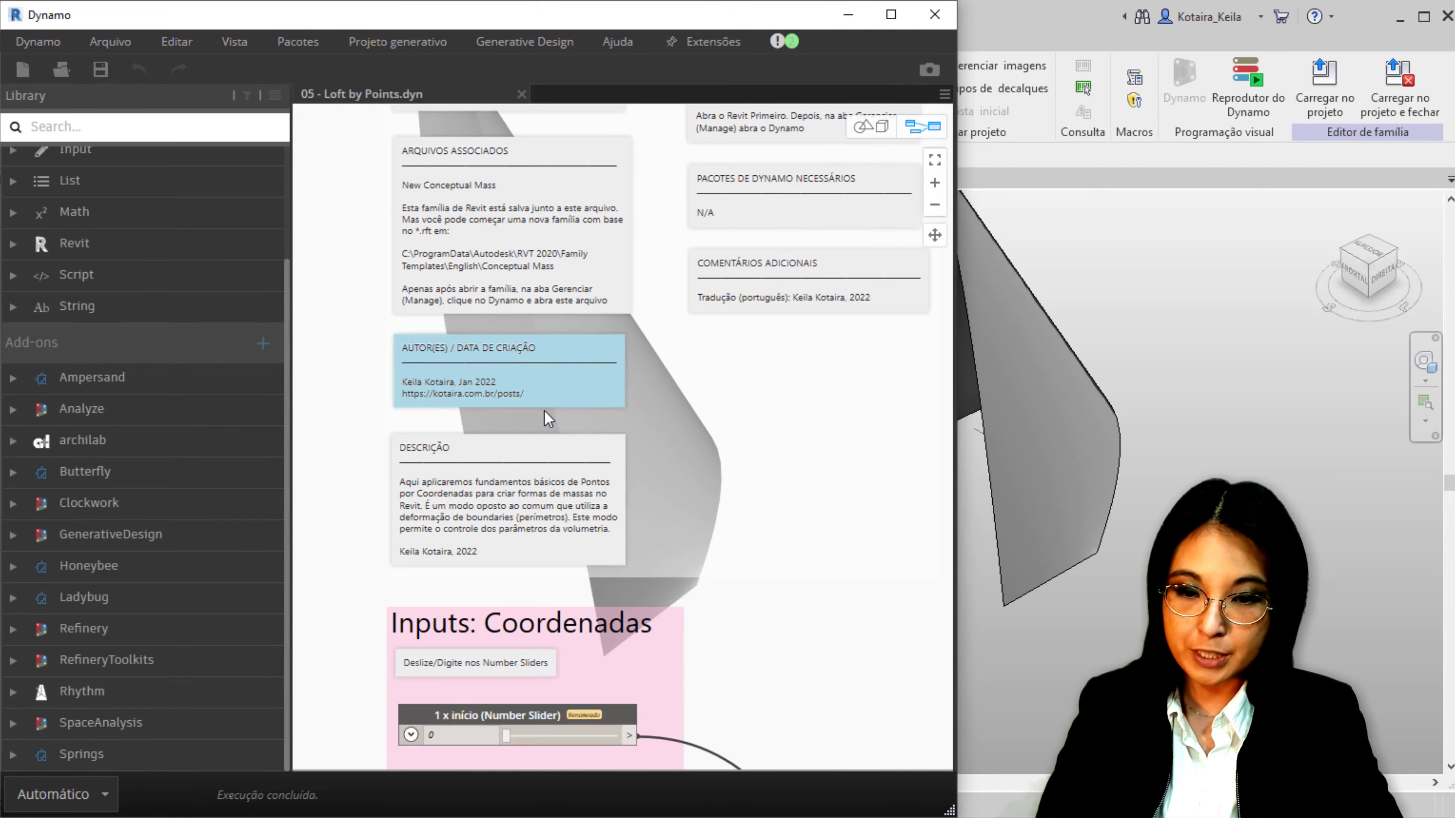
pyautogui.scroll(1, 483, 683)
pyautogui.moveTo(483, 683); pyautogui.dragTo(484, 681, button='middle')
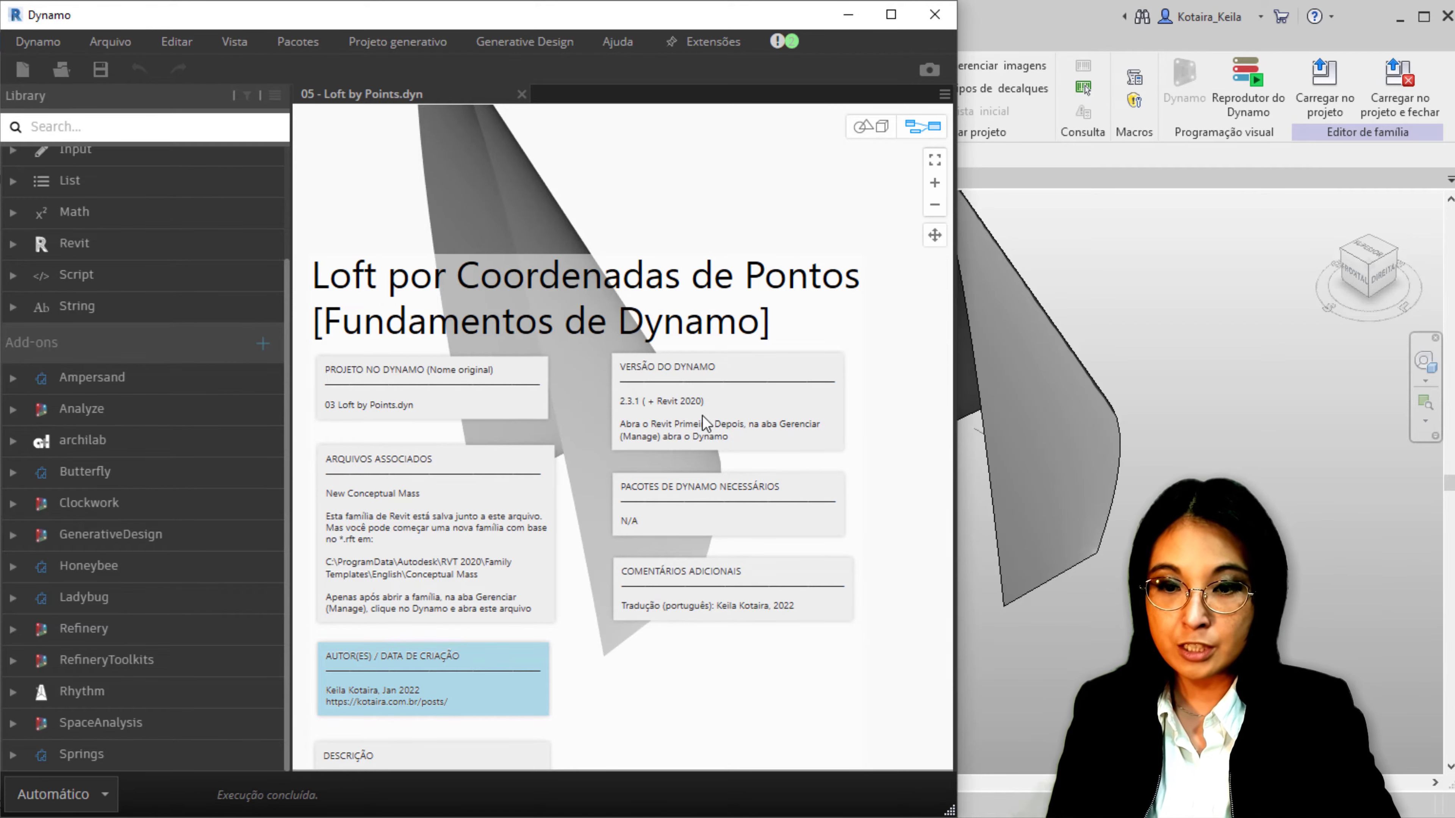
pyautogui.moveTo(646, 692); pyautogui.dragTo(681, 364, button='middle')
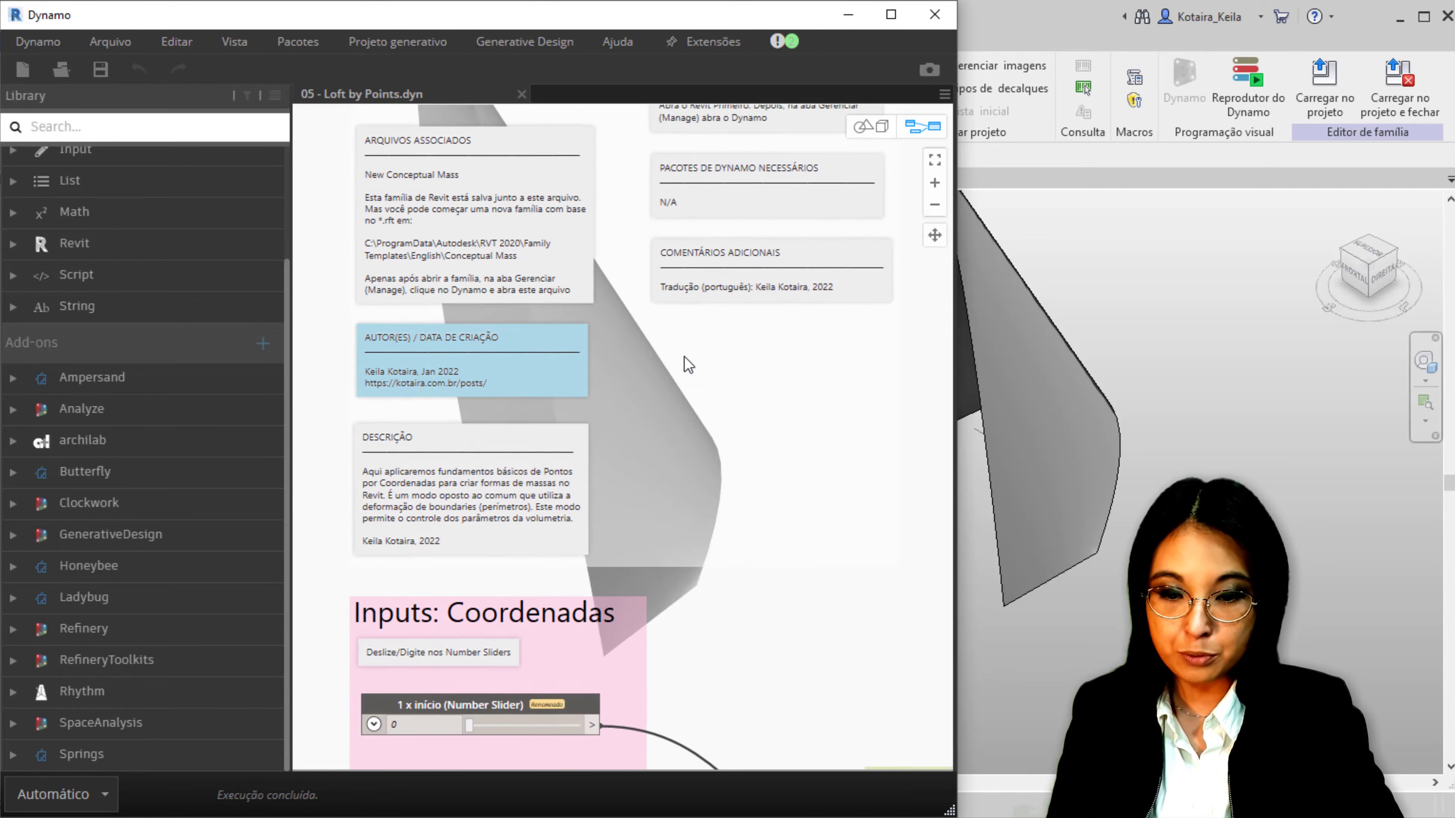
pyautogui.moveTo(626, 565); pyautogui.dragTo(660, 360, button='middle')
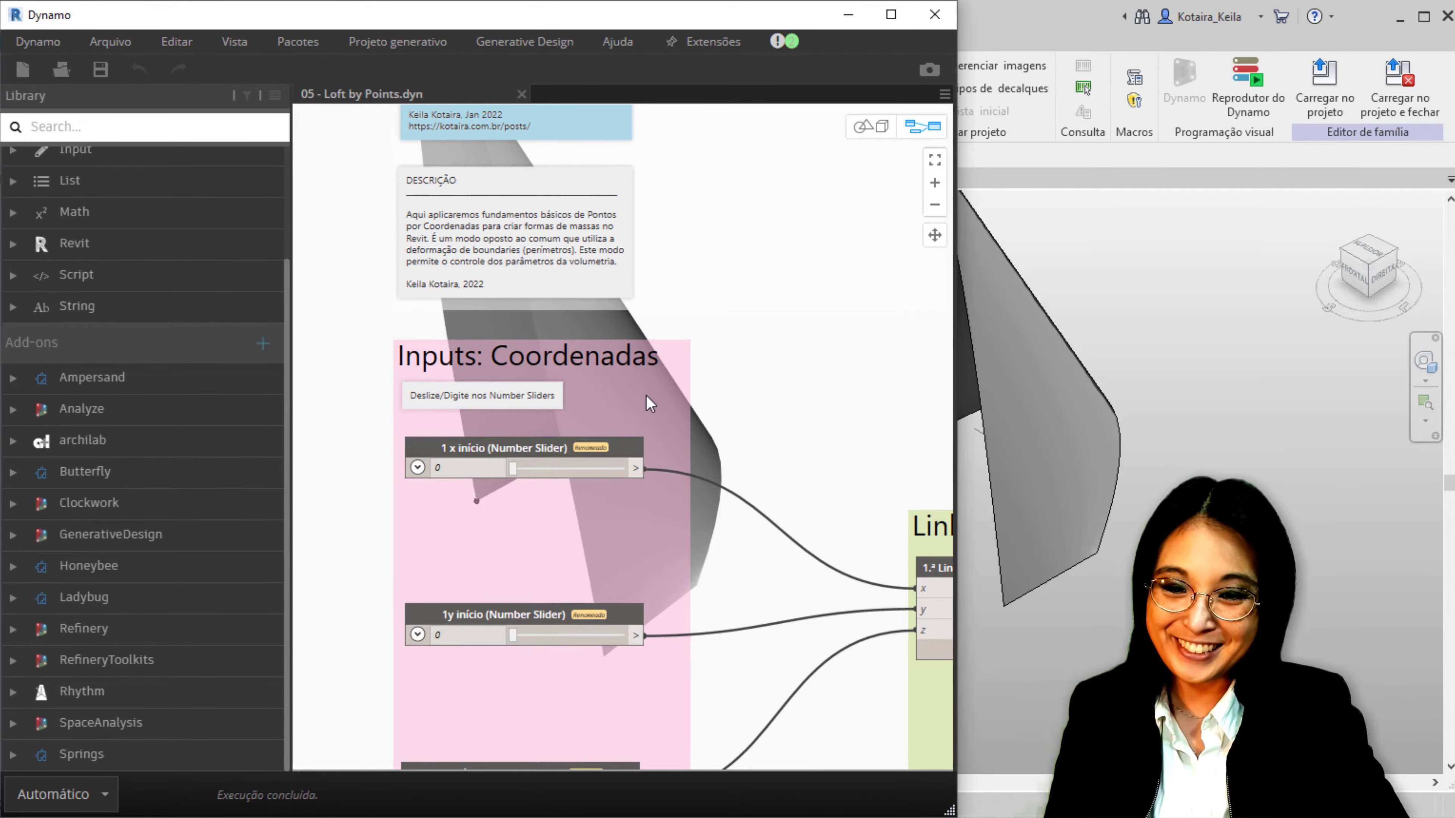
pyautogui.moveTo(355, 495); pyautogui.dragTo(389, 493, button='middle')
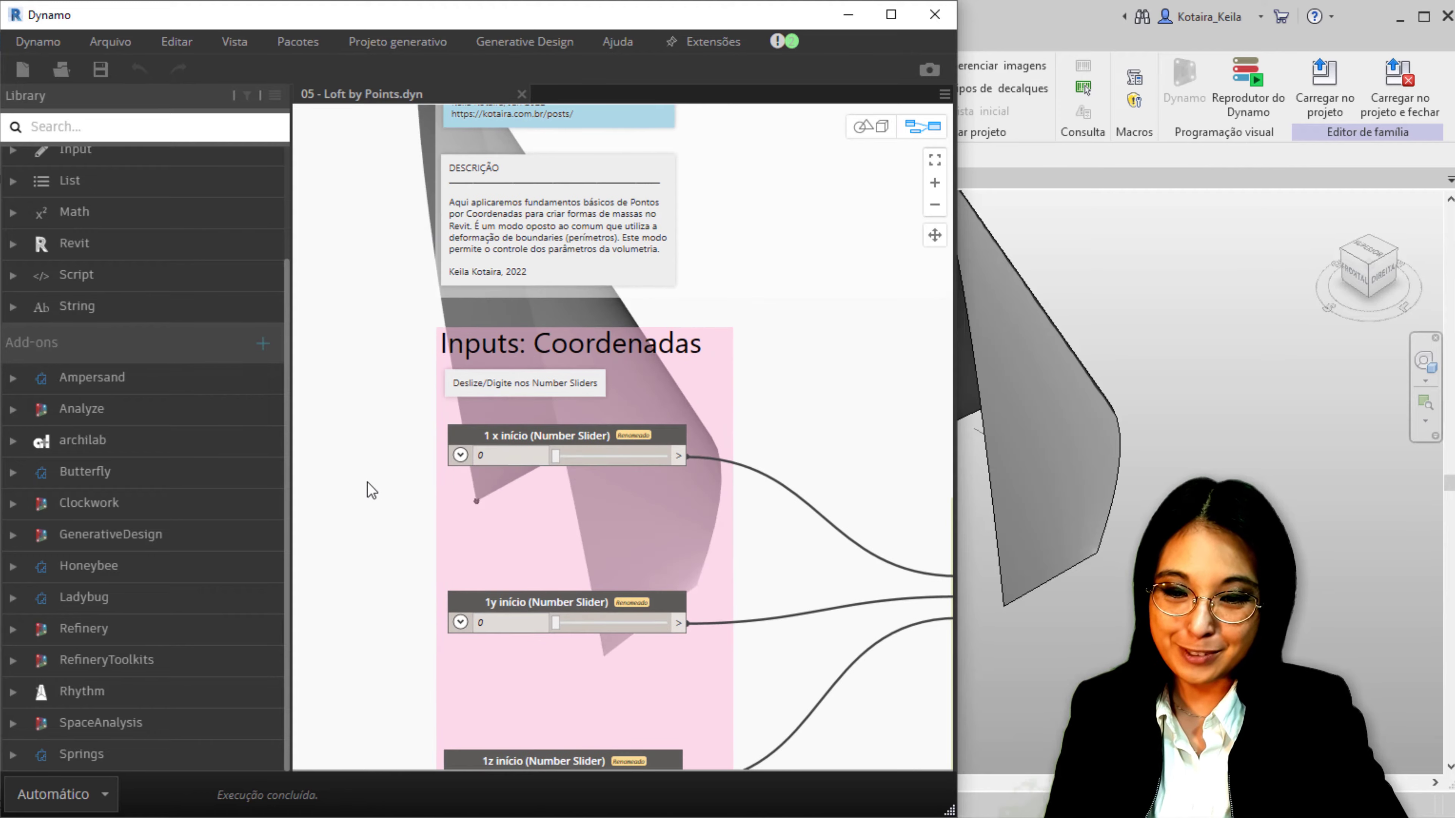
# Search for the Number Slider node and preview its description without adding it
pyautogui.rightClick(356, 469)
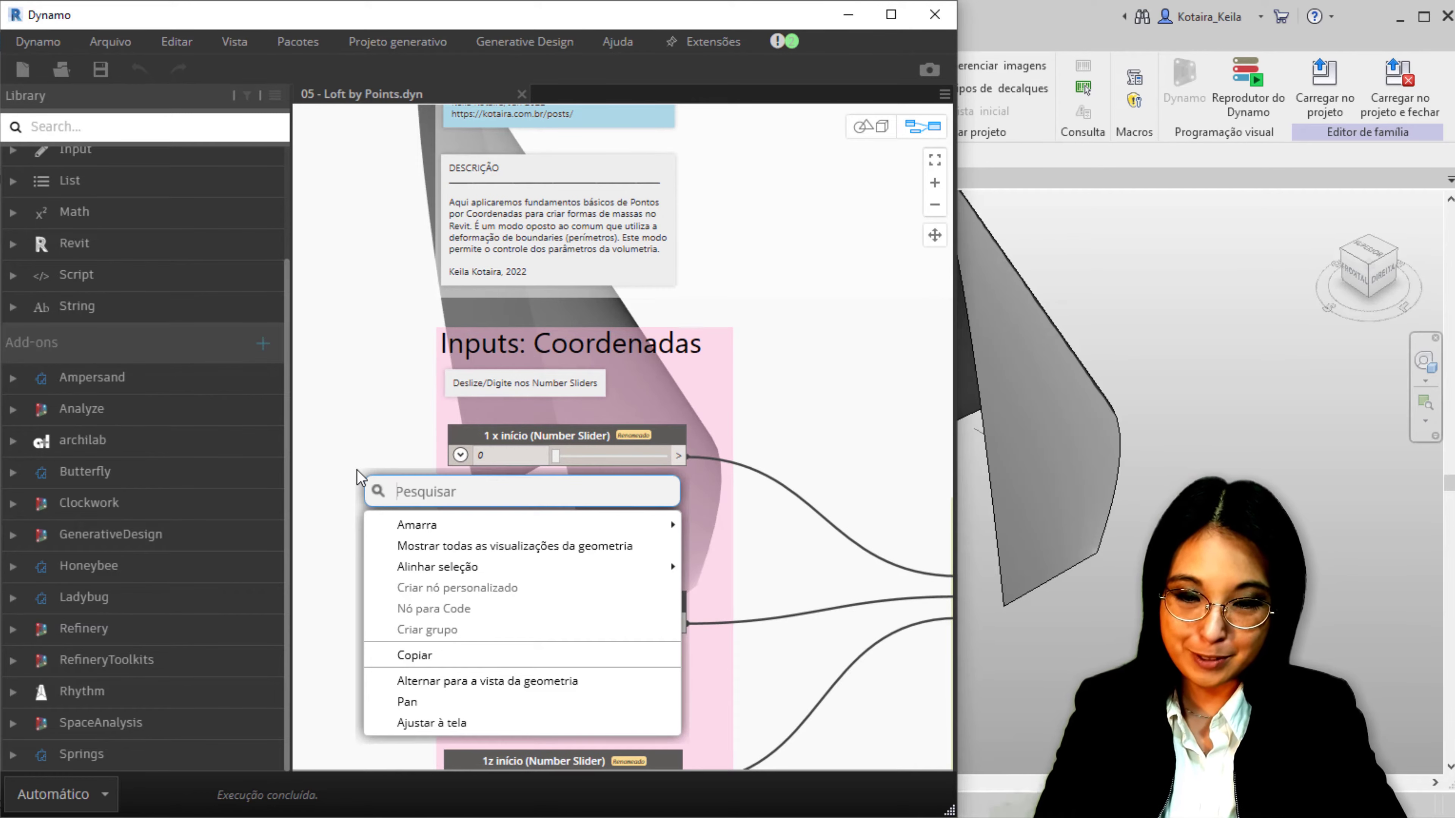
pyautogui.write('num')
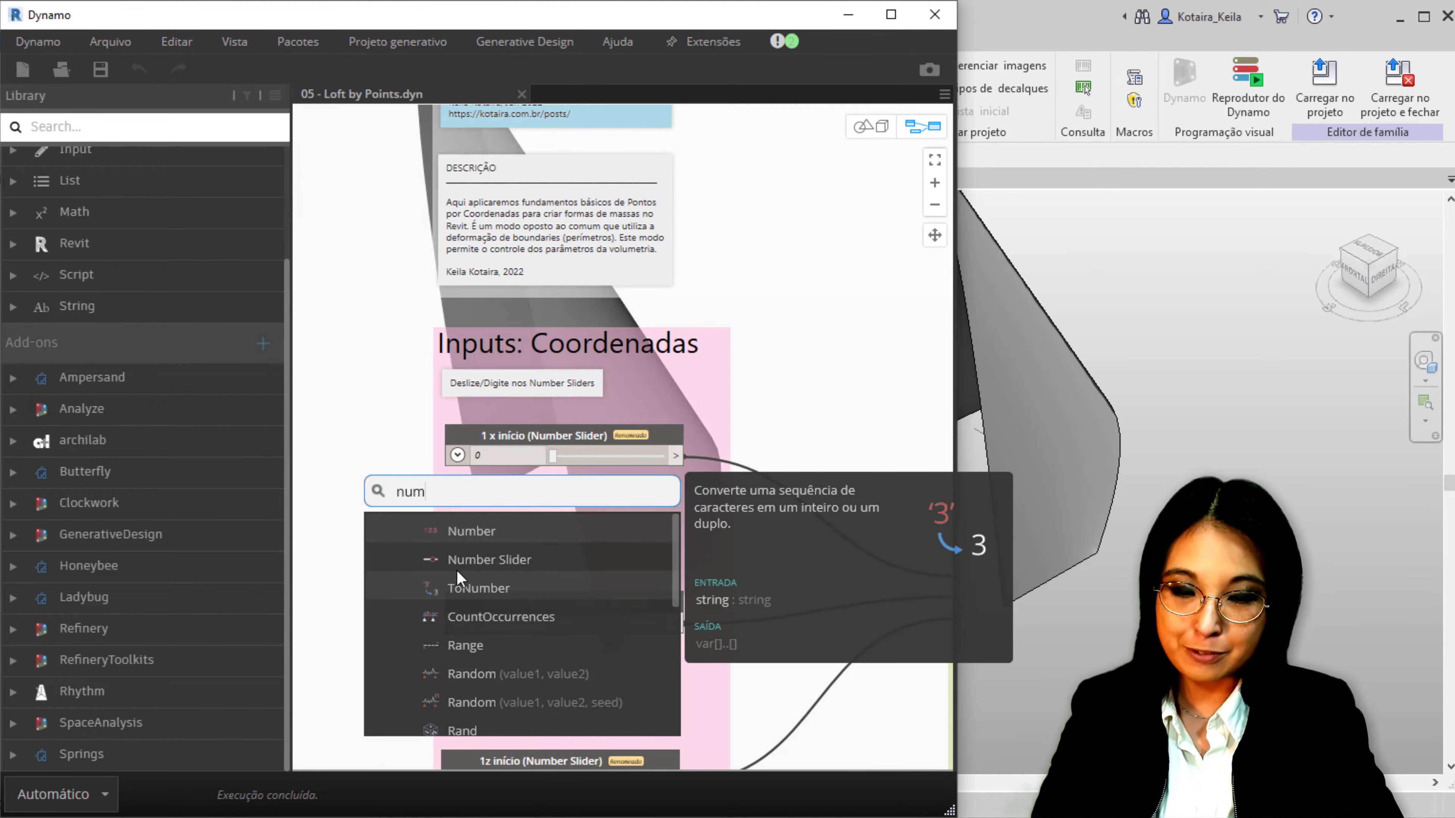
pyautogui.click(495, 562)
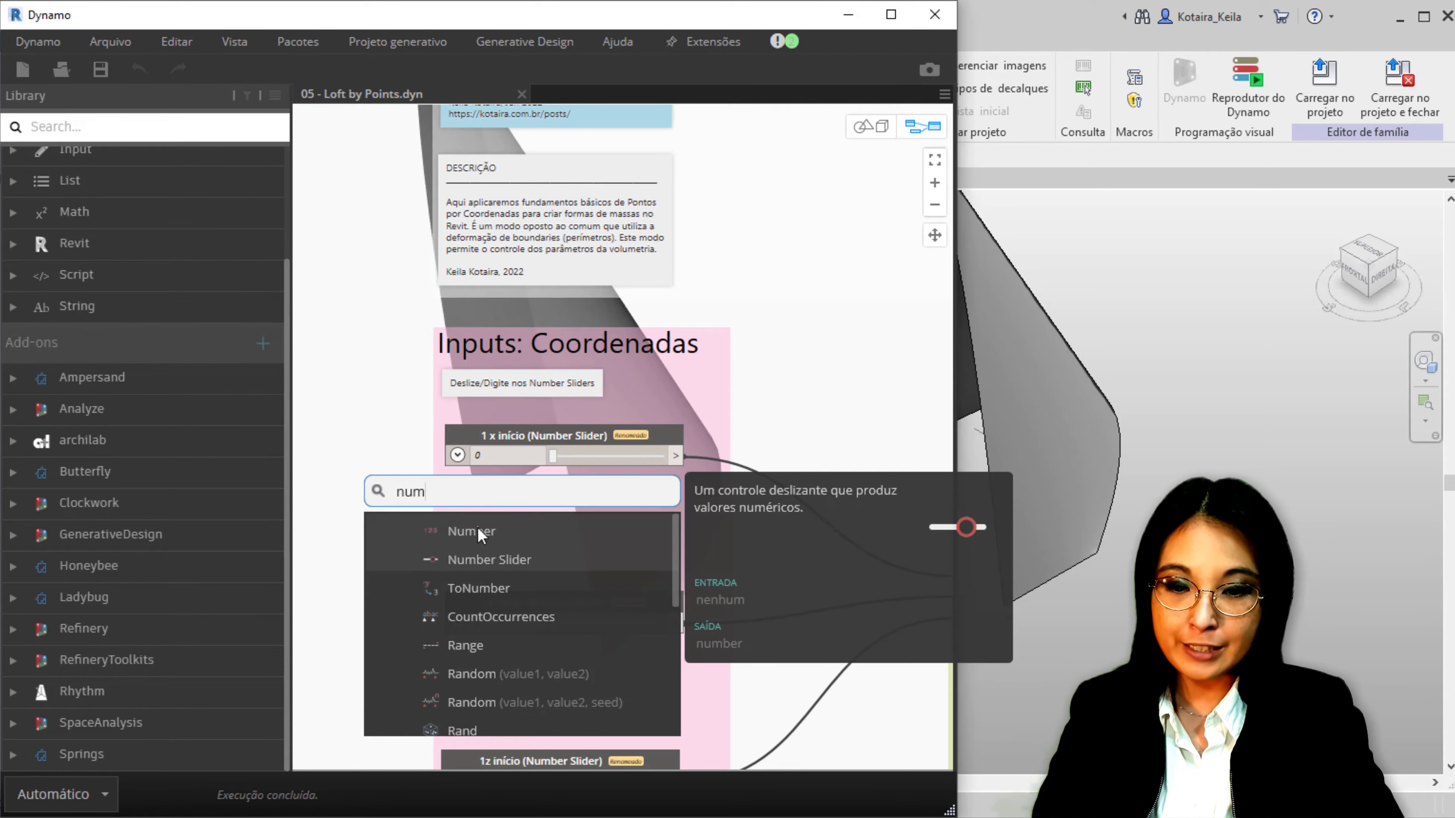
pyautogui.click(462, 478)
# Expand the 1 x início slider and drag its value to 13.7
pyautogui.click(456, 455)
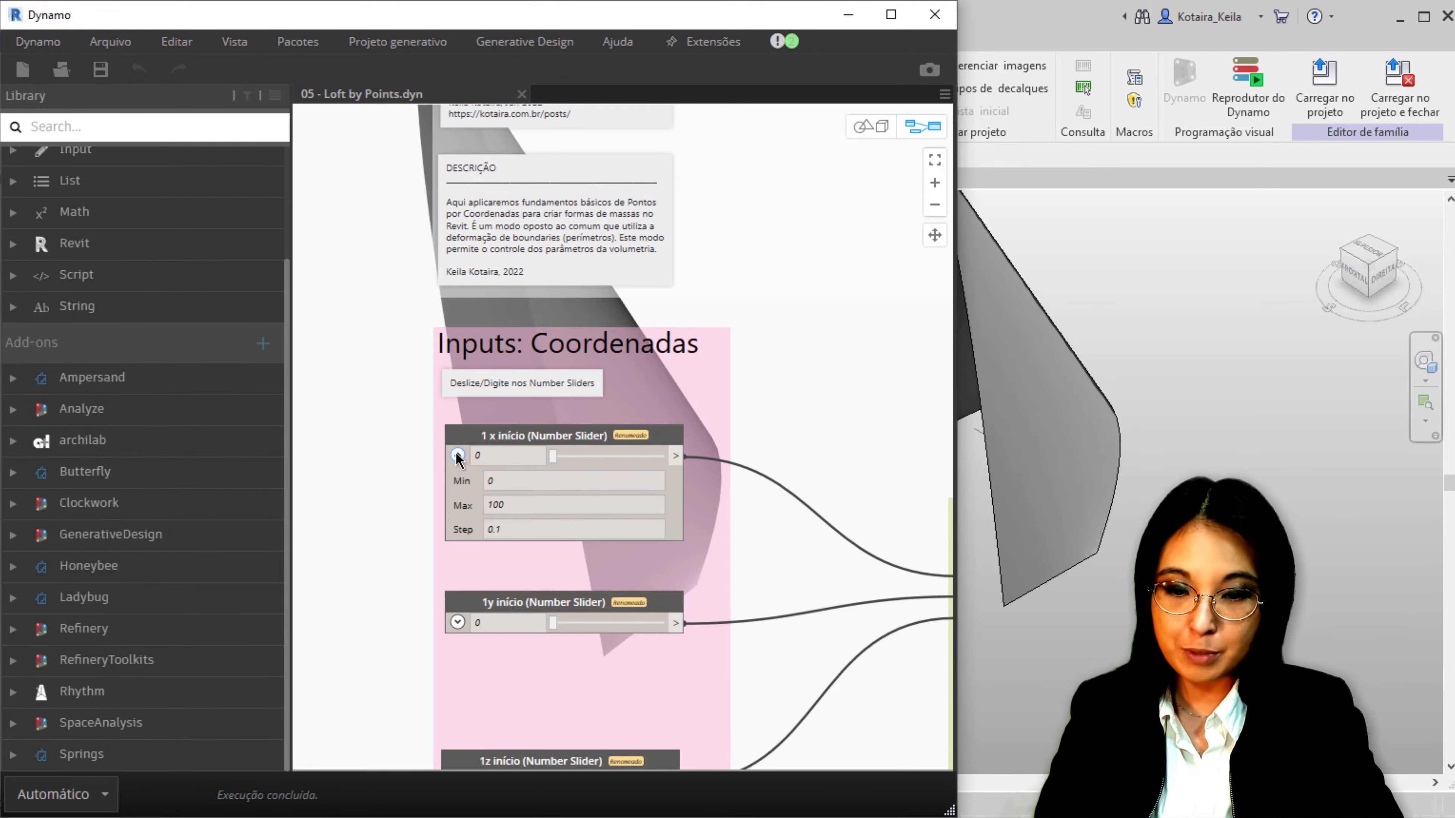
pyautogui.click(523, 460)
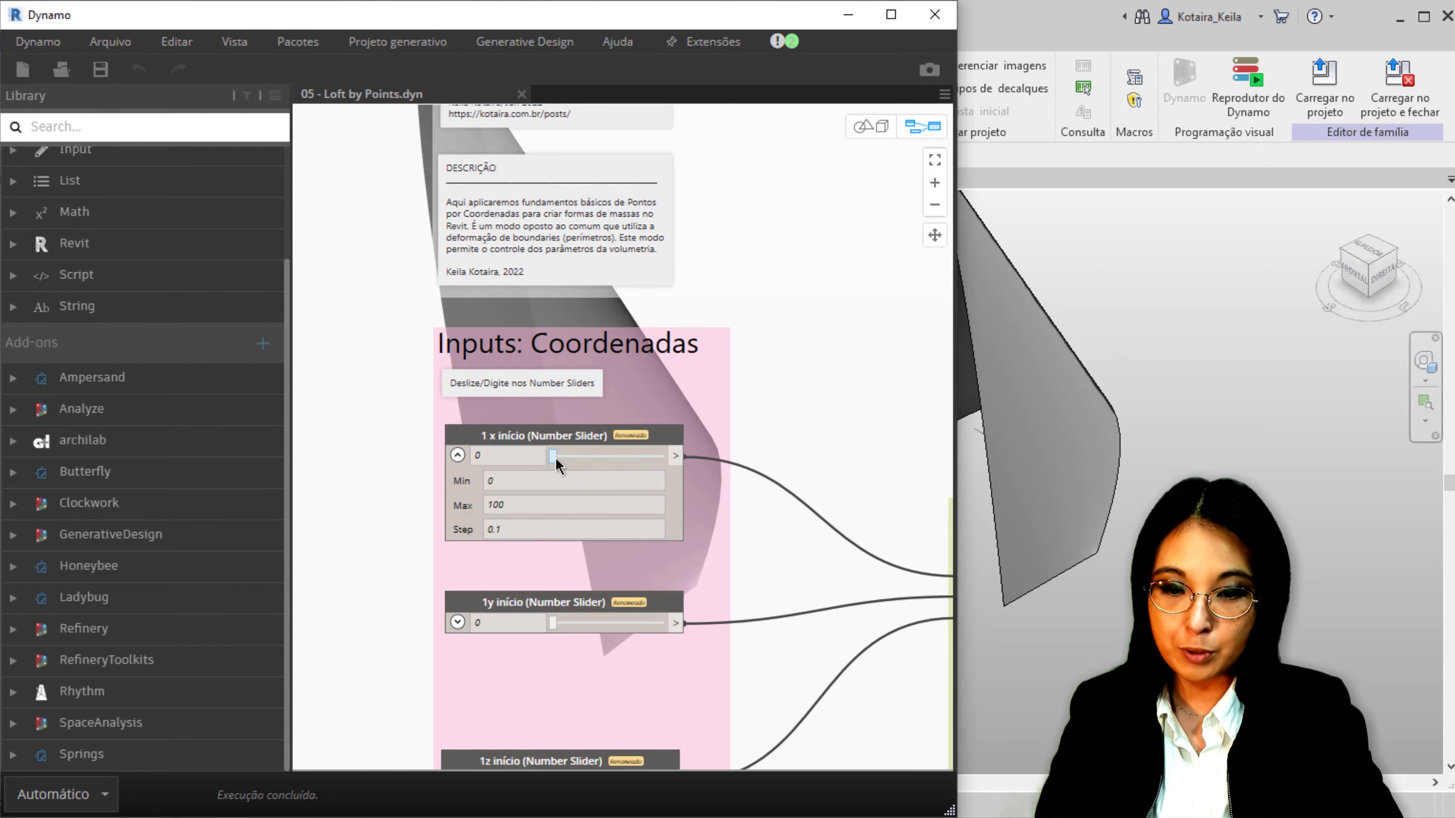
pyautogui.moveTo(553, 458); pyautogui.dragTo(569, 461)
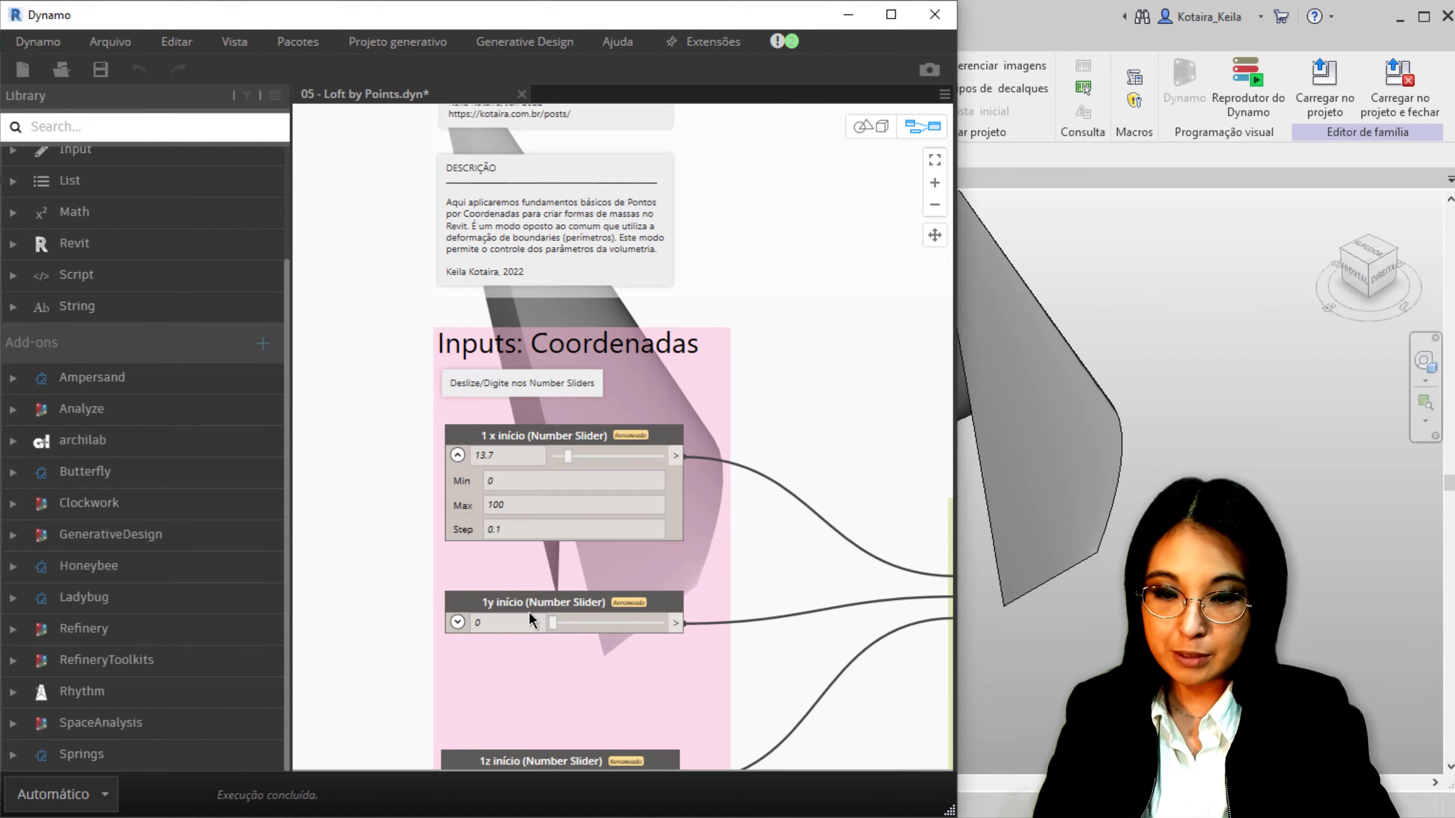
pyautogui.hscroll(5, 549, 589)
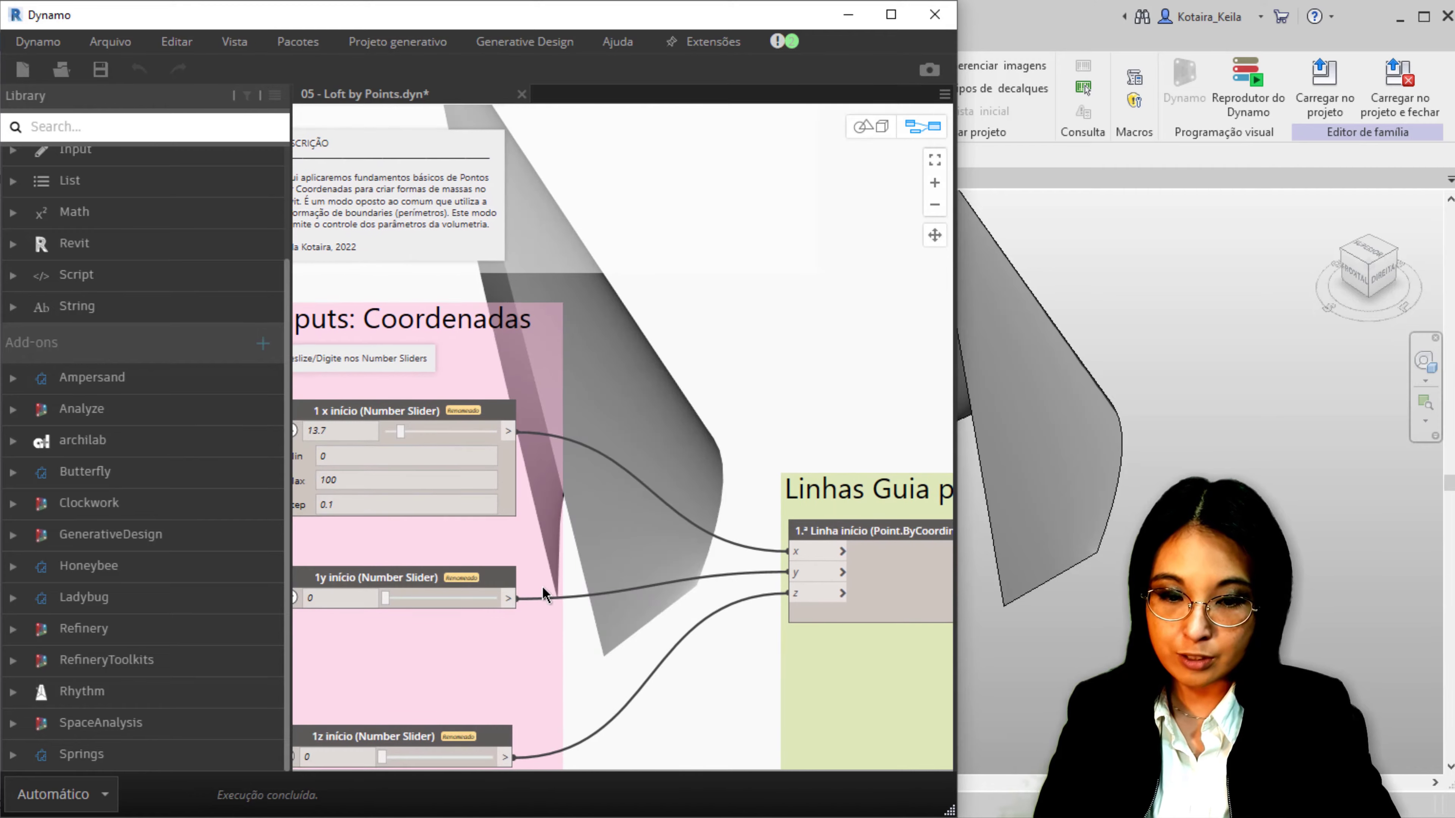
pyautogui.moveTo(843, 579)
pyautogui.mouseDown(button='middle')
pyautogui.moveTo(763, 530)
pyautogui.moveTo(894, 522)
pyautogui.moveTo(846, 455)
pyautogui.mouseUp(button='middle')
pyautogui.scroll(-2, 845, 455)
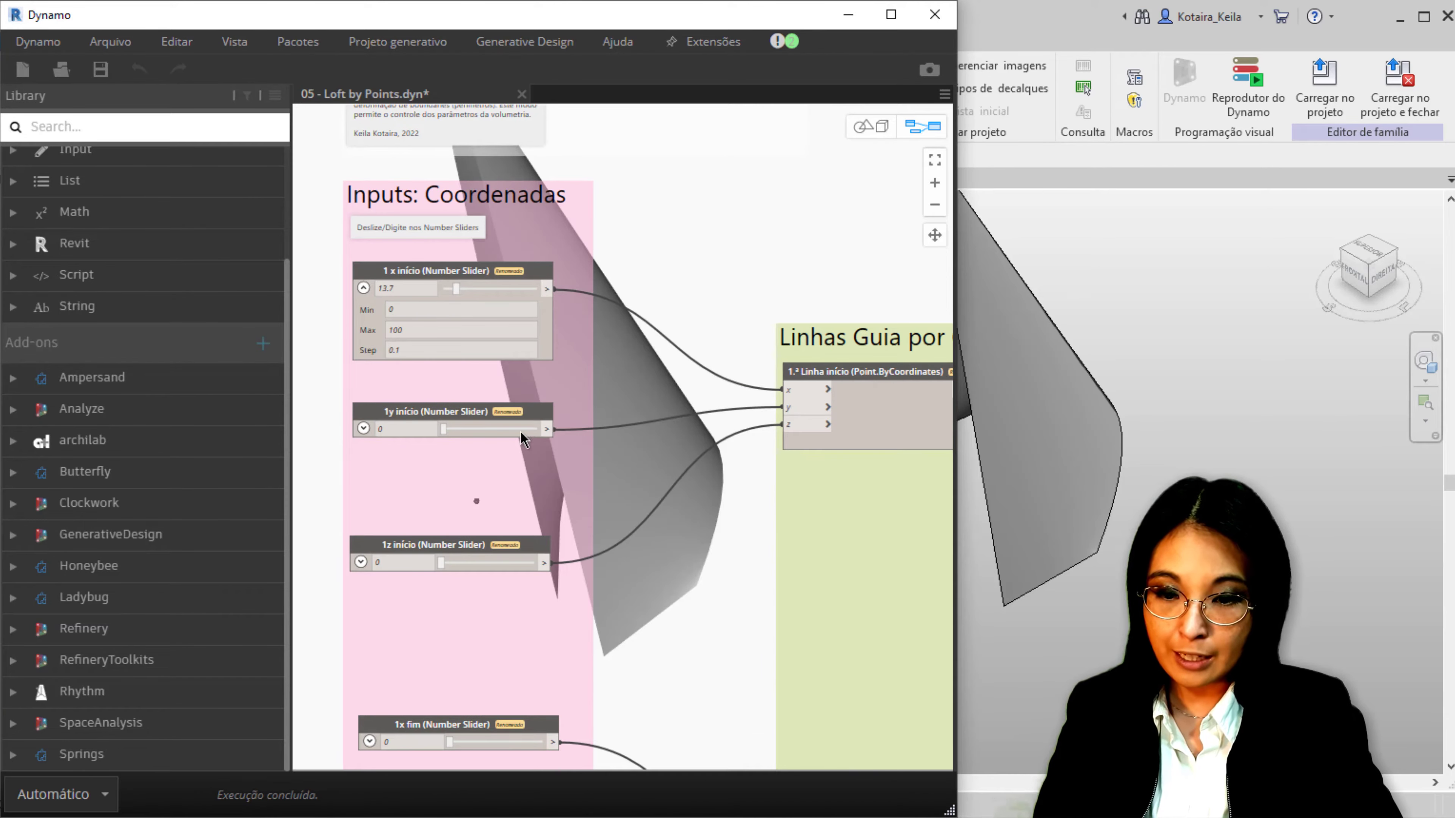
# Duplicate the 1 x início slider node with copy and paste, keeping its name
pyautogui.click(495, 277)
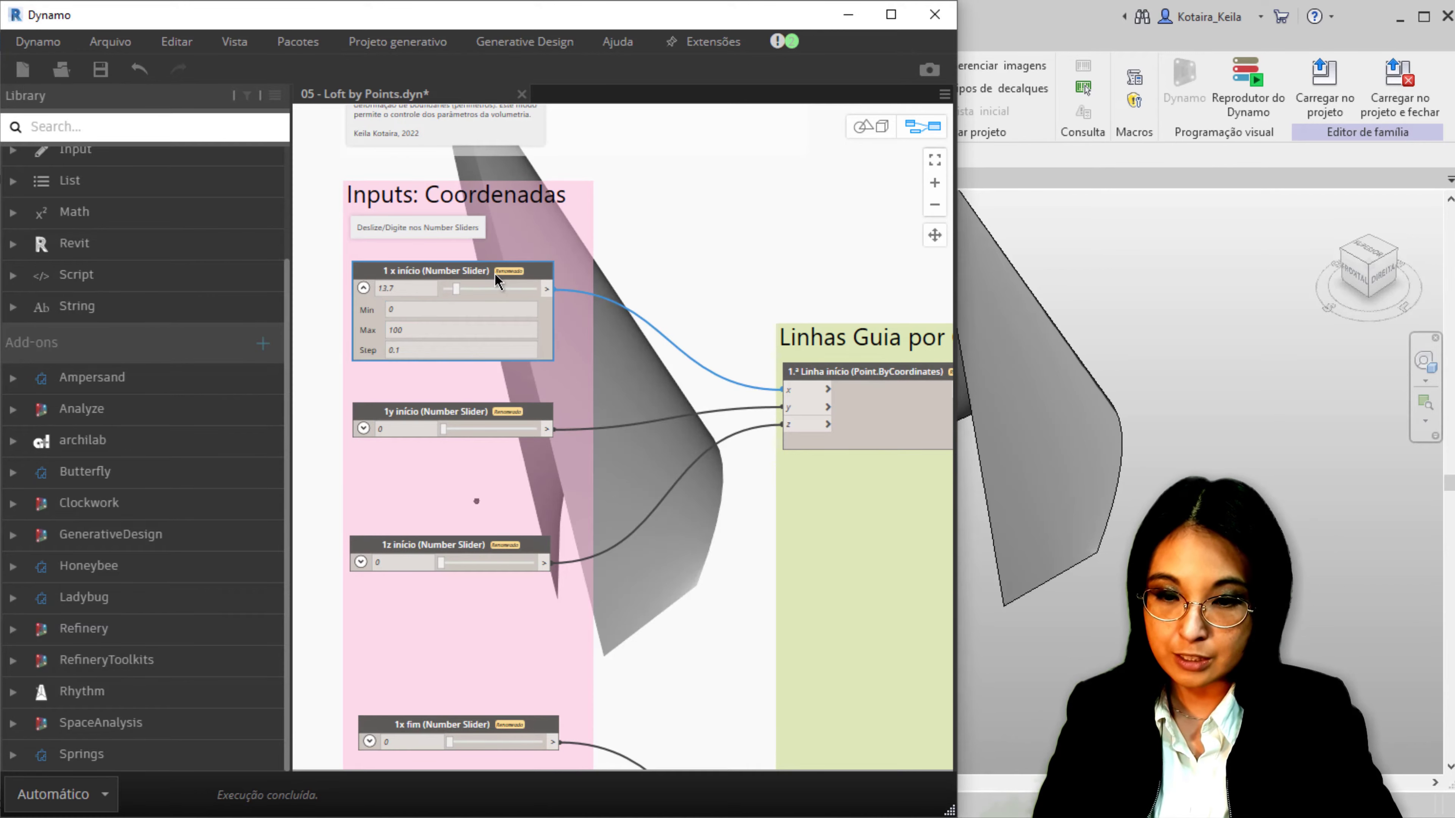
pyautogui.doubleClick(431, 270)
pyautogui.click(638, 332)
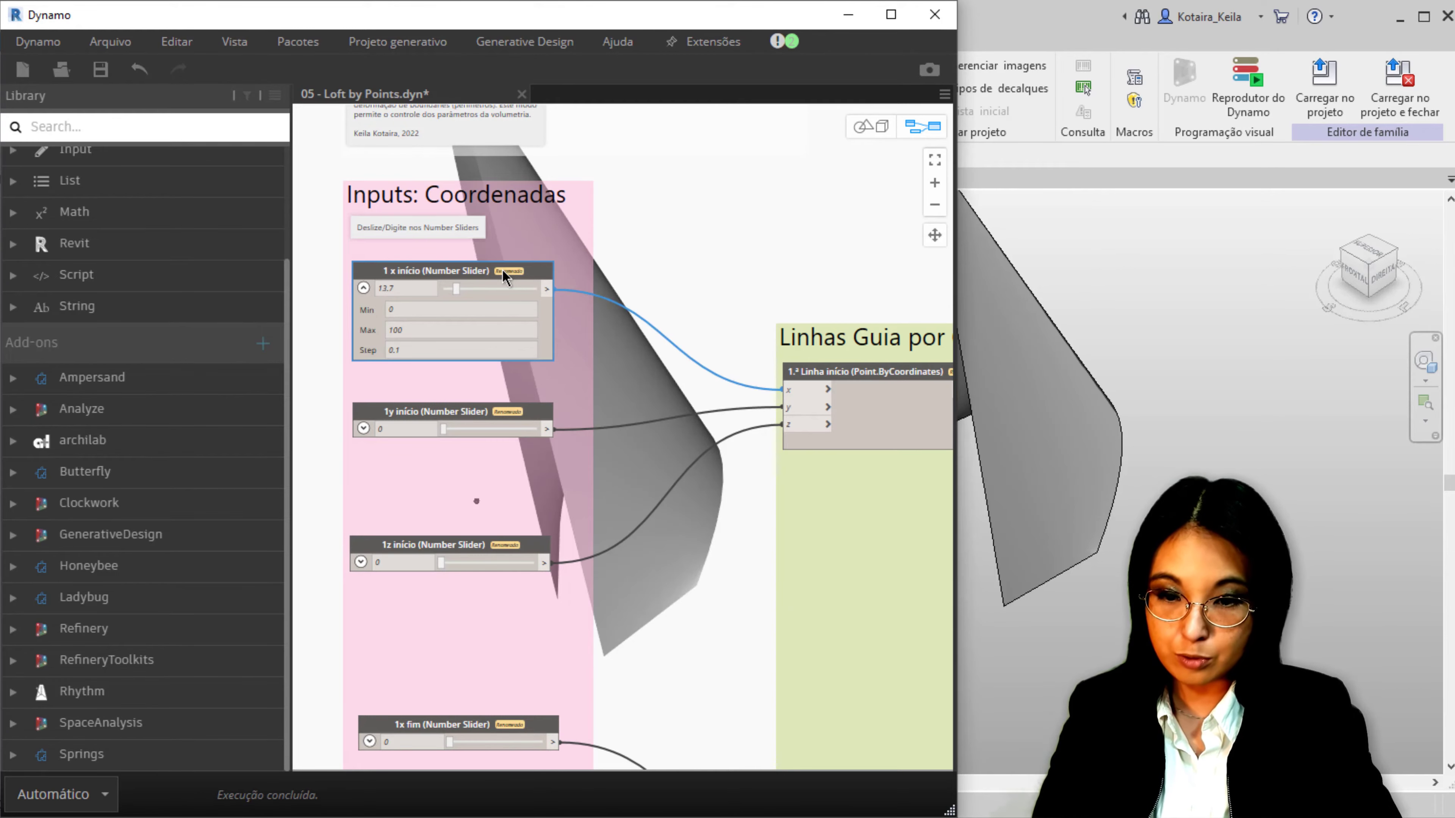
pyautogui.hotkey('ctrl', 'c')
pyautogui.hotkey('ctrl', 'v')
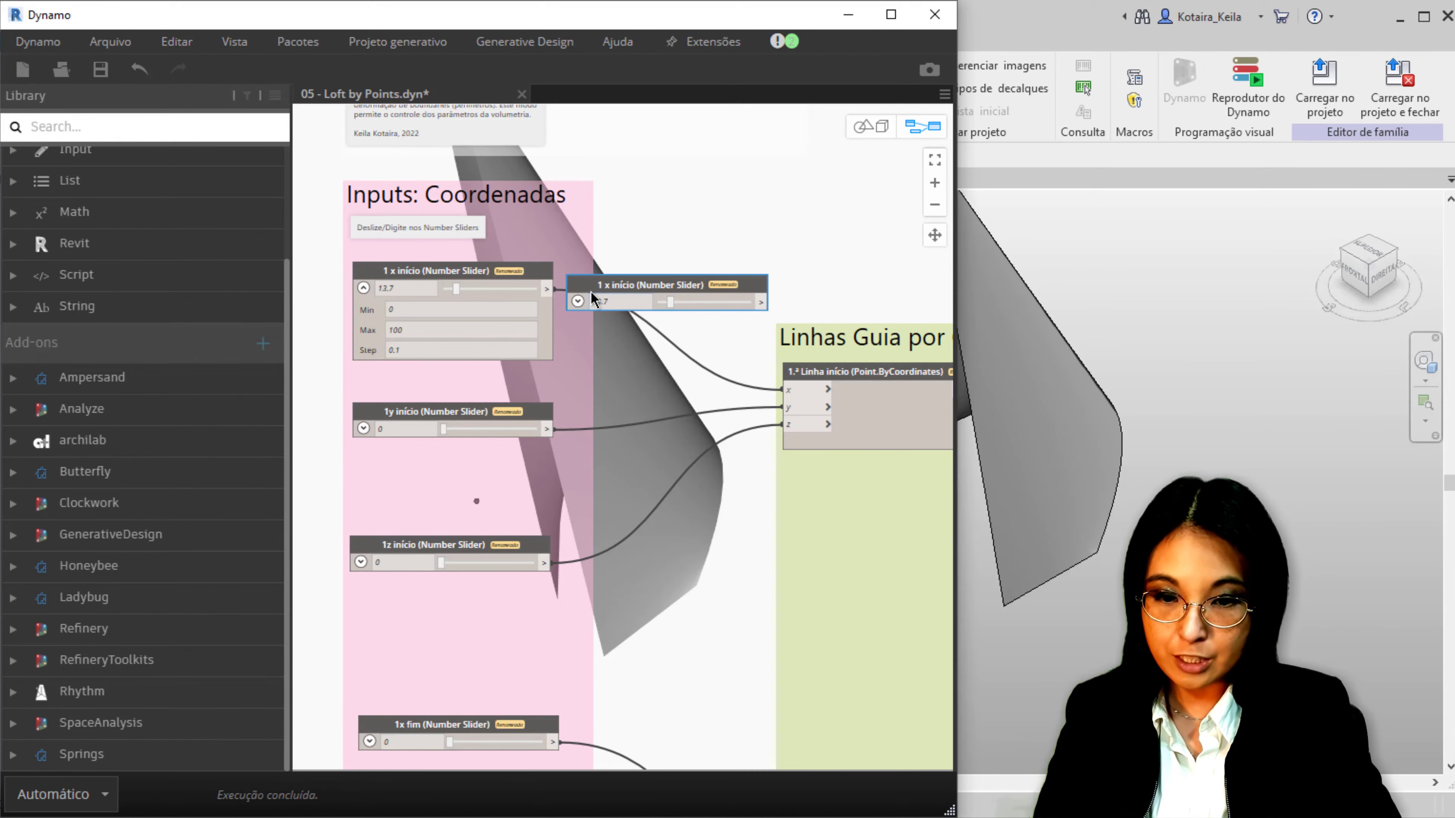
pyautogui.doubleClick(607, 289)
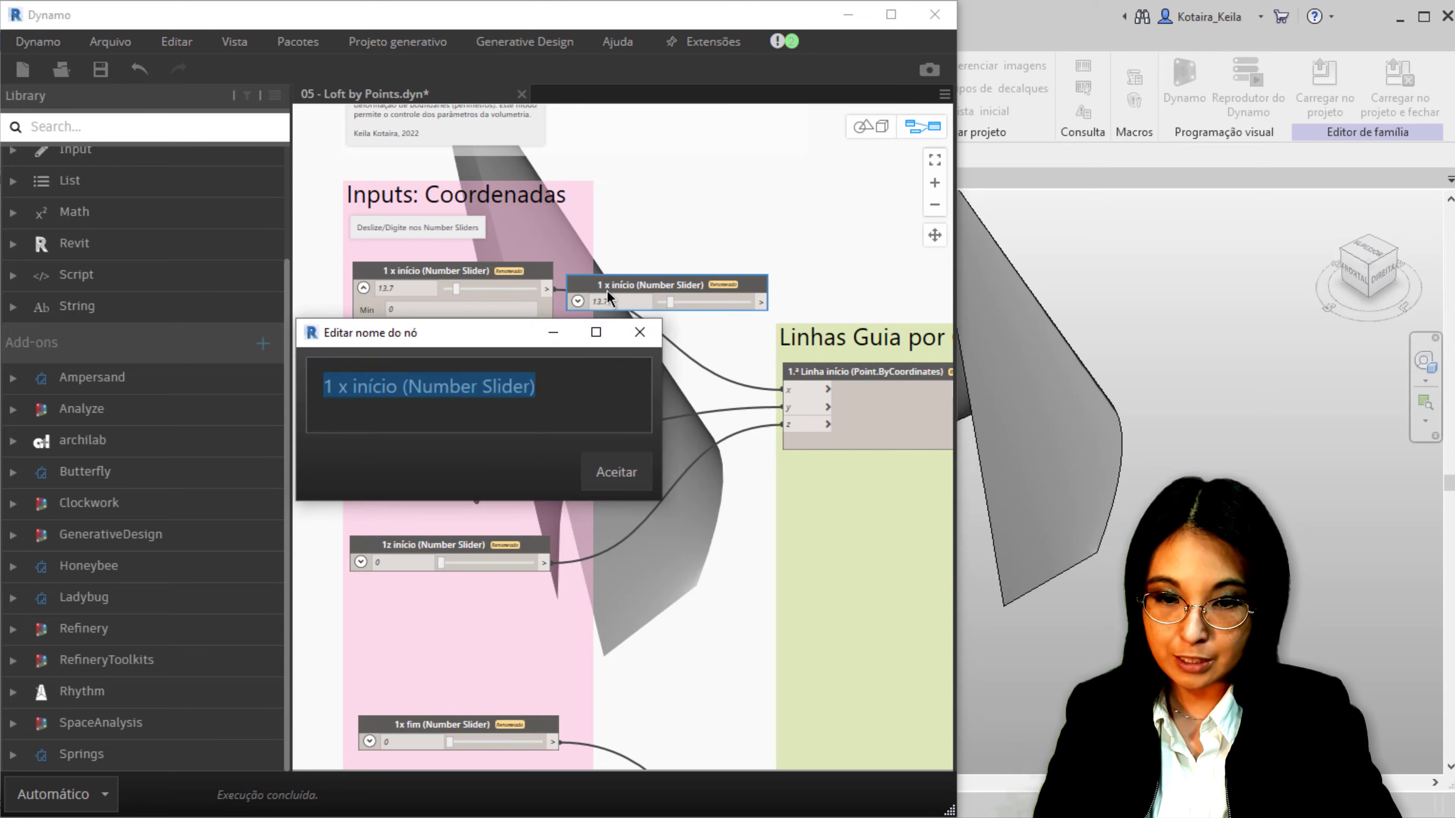
pyautogui.doubleClick(344, 386)
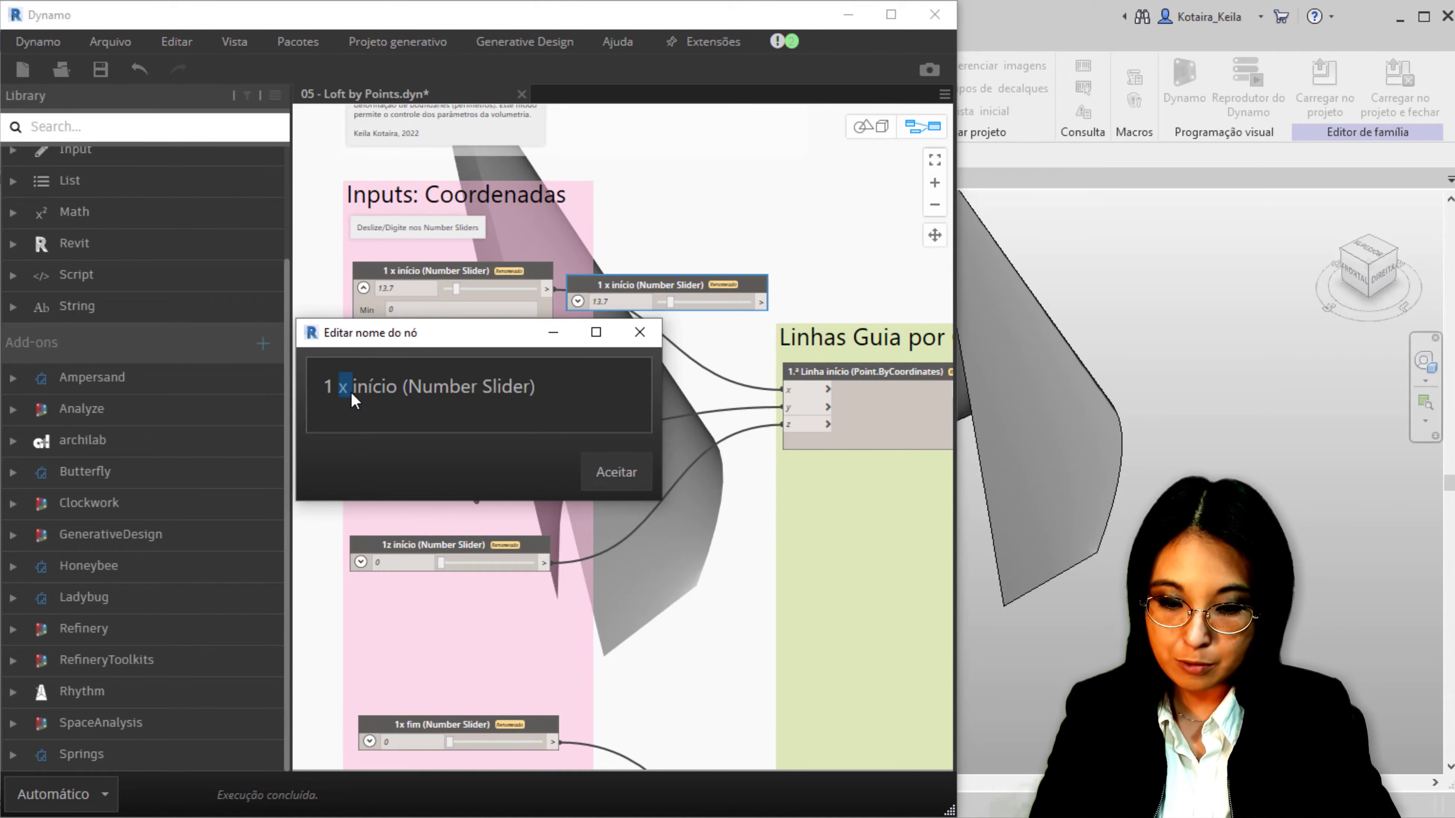
pyautogui.write('y')
pyautogui.click(648, 340)
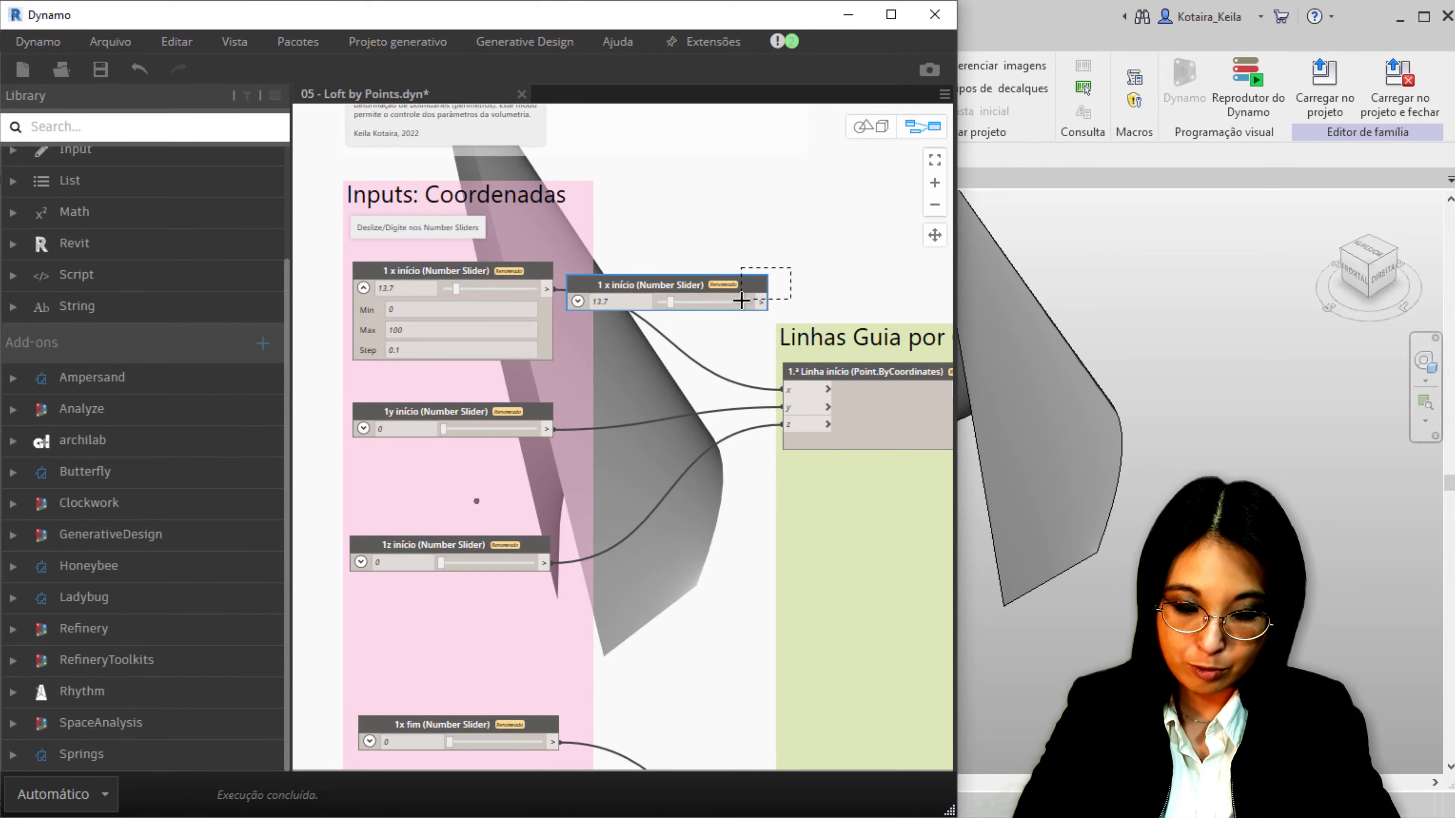
pyautogui.press('Delete')
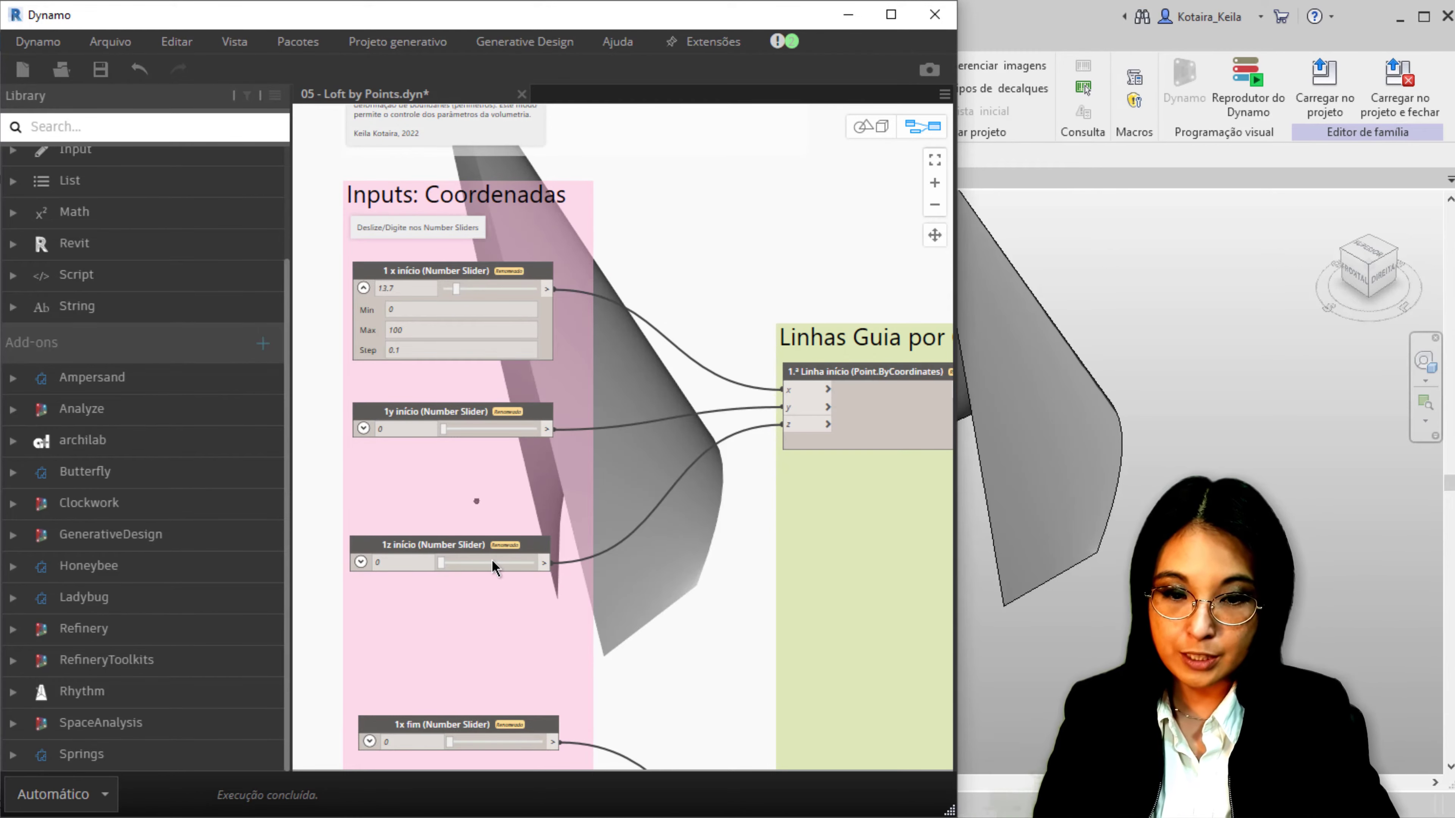
pyautogui.moveTo(896, 503); pyautogui.dragTo(710, 518, button='middle')
pyautogui.scroll(2, 722, 412)
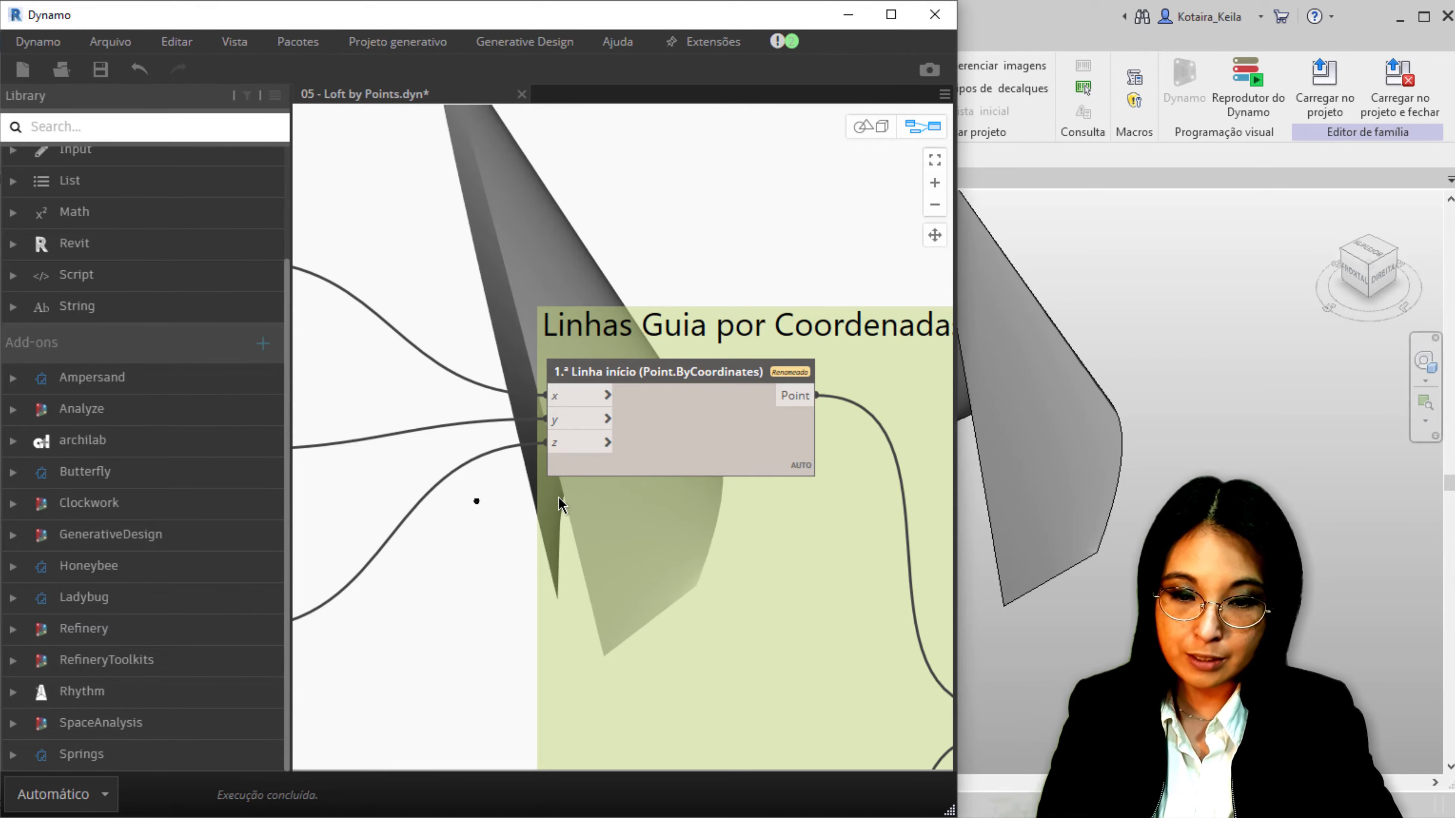
# Toggle the geometry previews of the List Create, Surface.ByLoft and Geometry.Scale nodes
pyautogui.scroll(-2, 527, 501)
pyautogui.scroll(3, 820, 643)
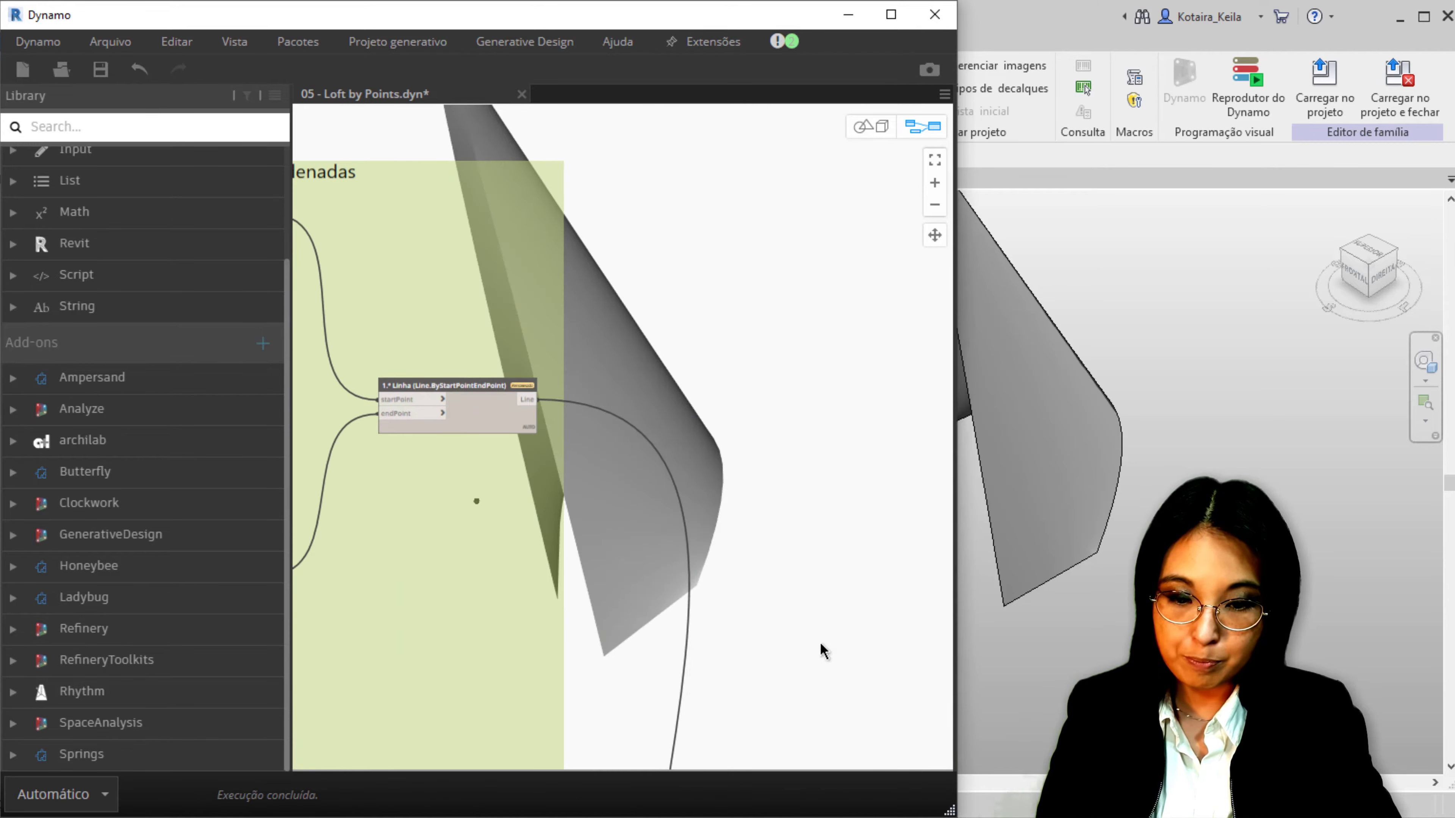
pyautogui.moveTo(708, 763); pyautogui.dragTo(652, 473, button='middle')
pyautogui.rightClick(653, 473)
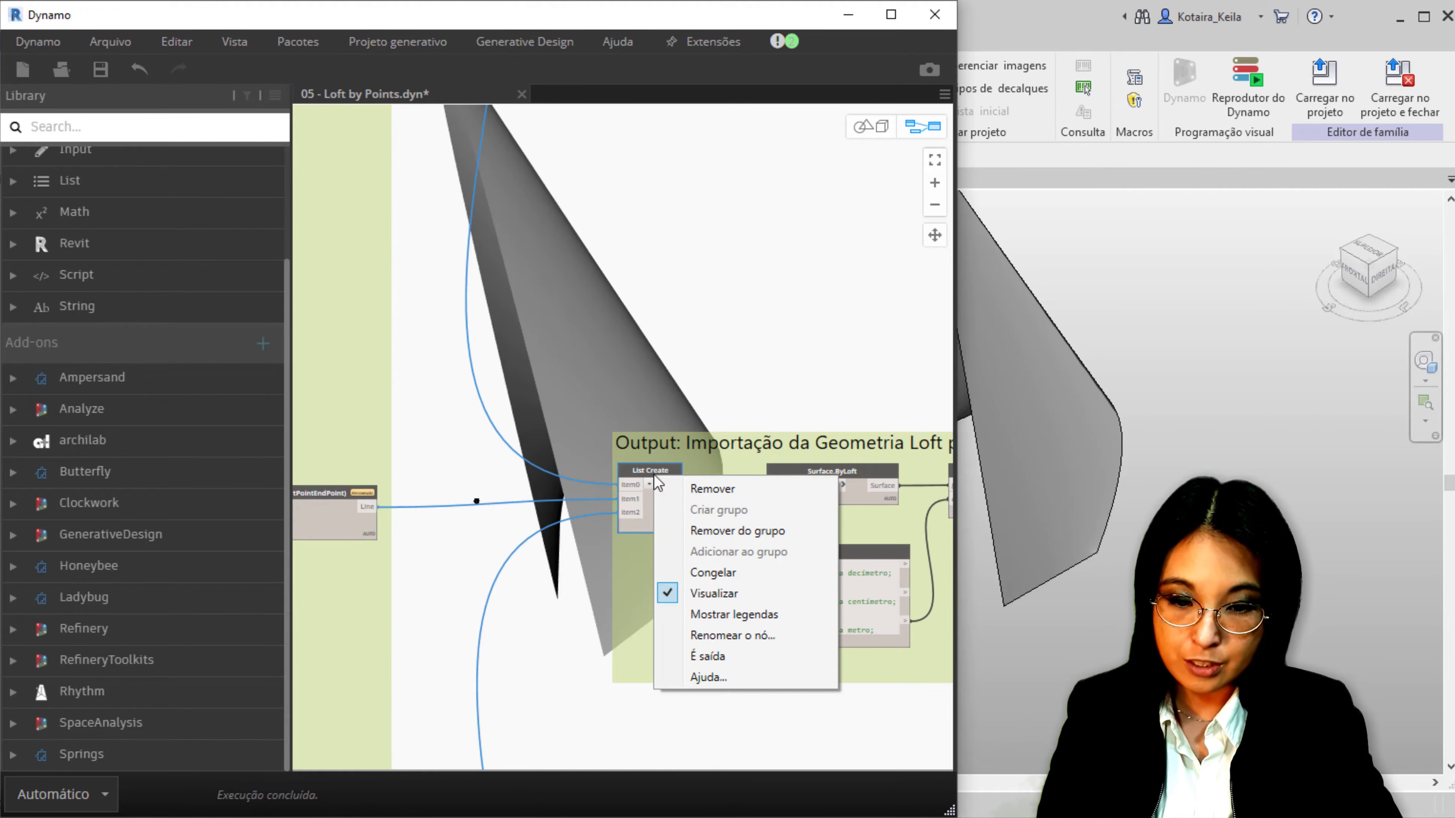
pyautogui.click(740, 593)
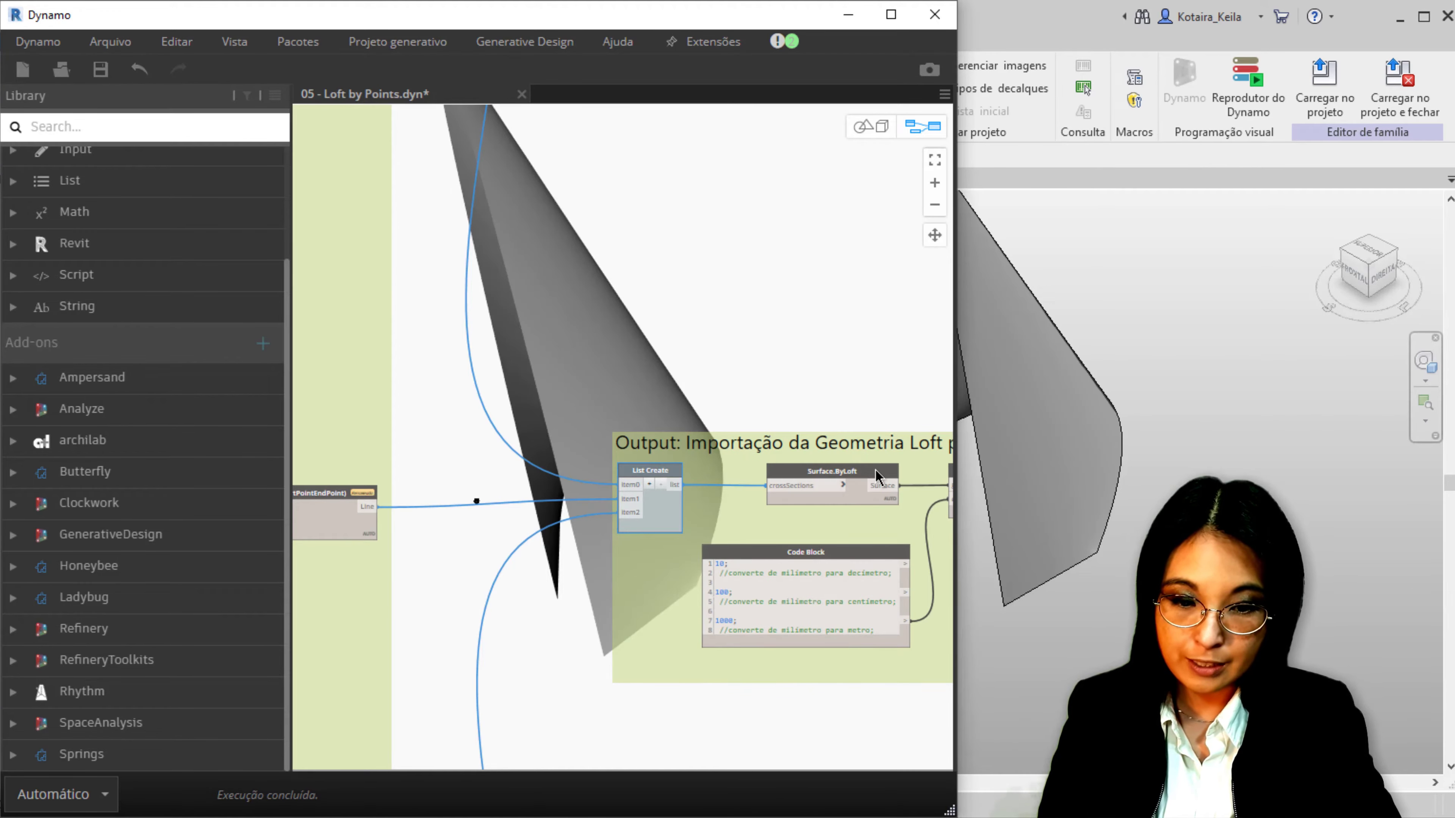
pyautogui.rightClick(877, 473)
pyautogui.click(936, 610)
pyautogui.moveTo(840, 570); pyautogui.dragTo(361, 716, button='middle')
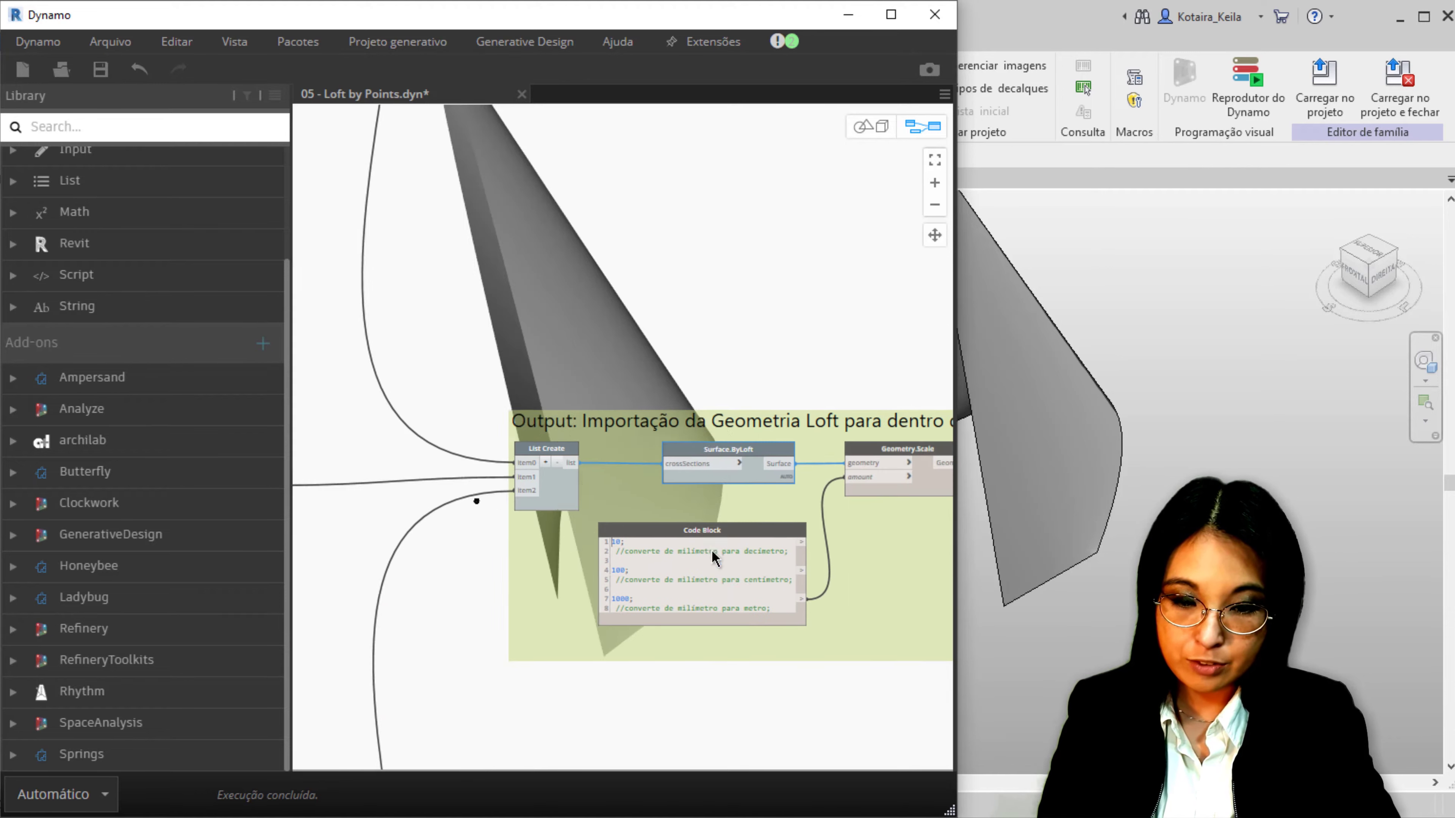
pyautogui.rightClick(788, 477)
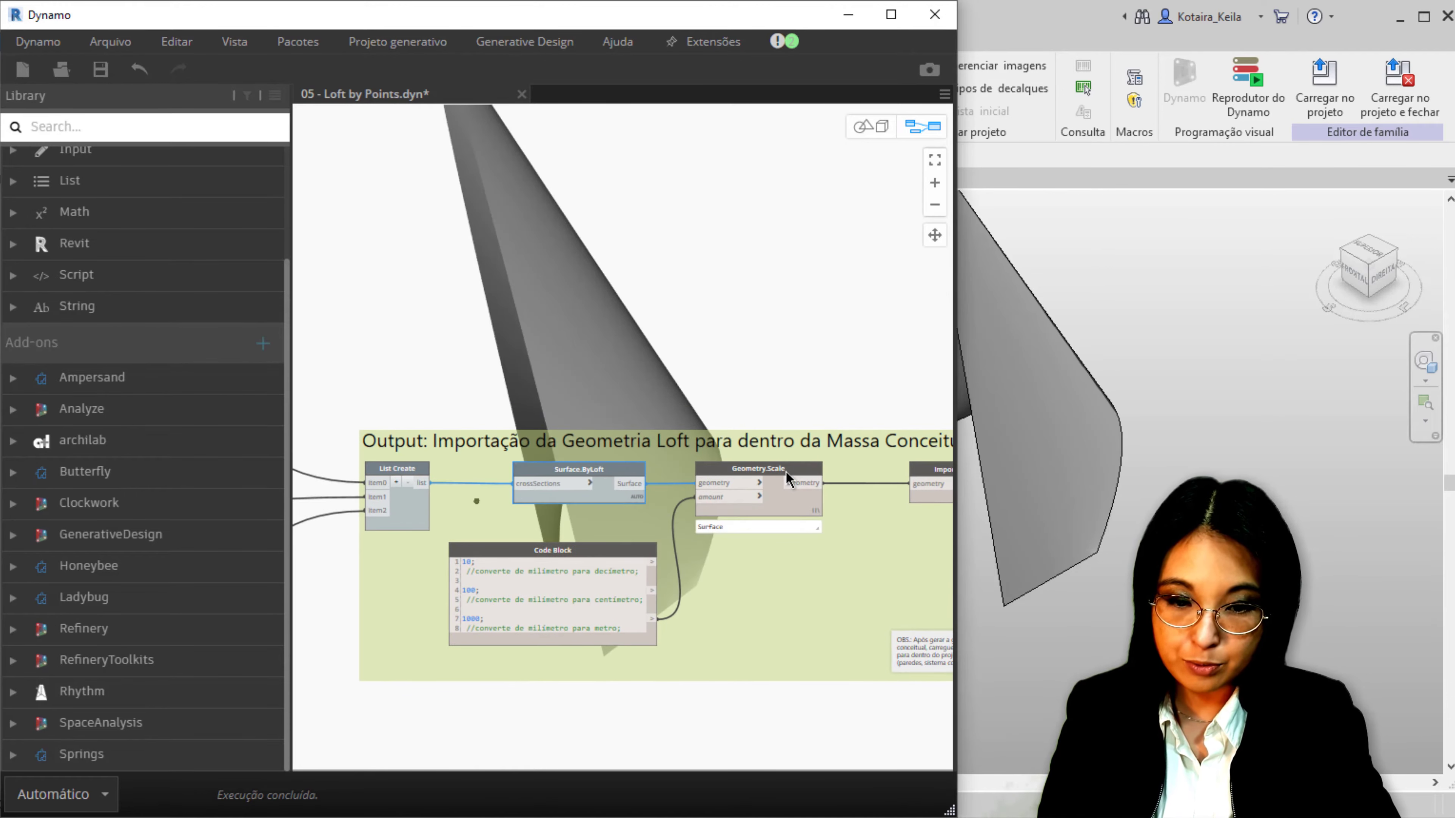
pyautogui.click(846, 612)
# Return to the slider and point groups and select the 1.ª Linha fim point node
pyautogui.moveTo(419, 445); pyautogui.dragTo(894, 605, button='middle')
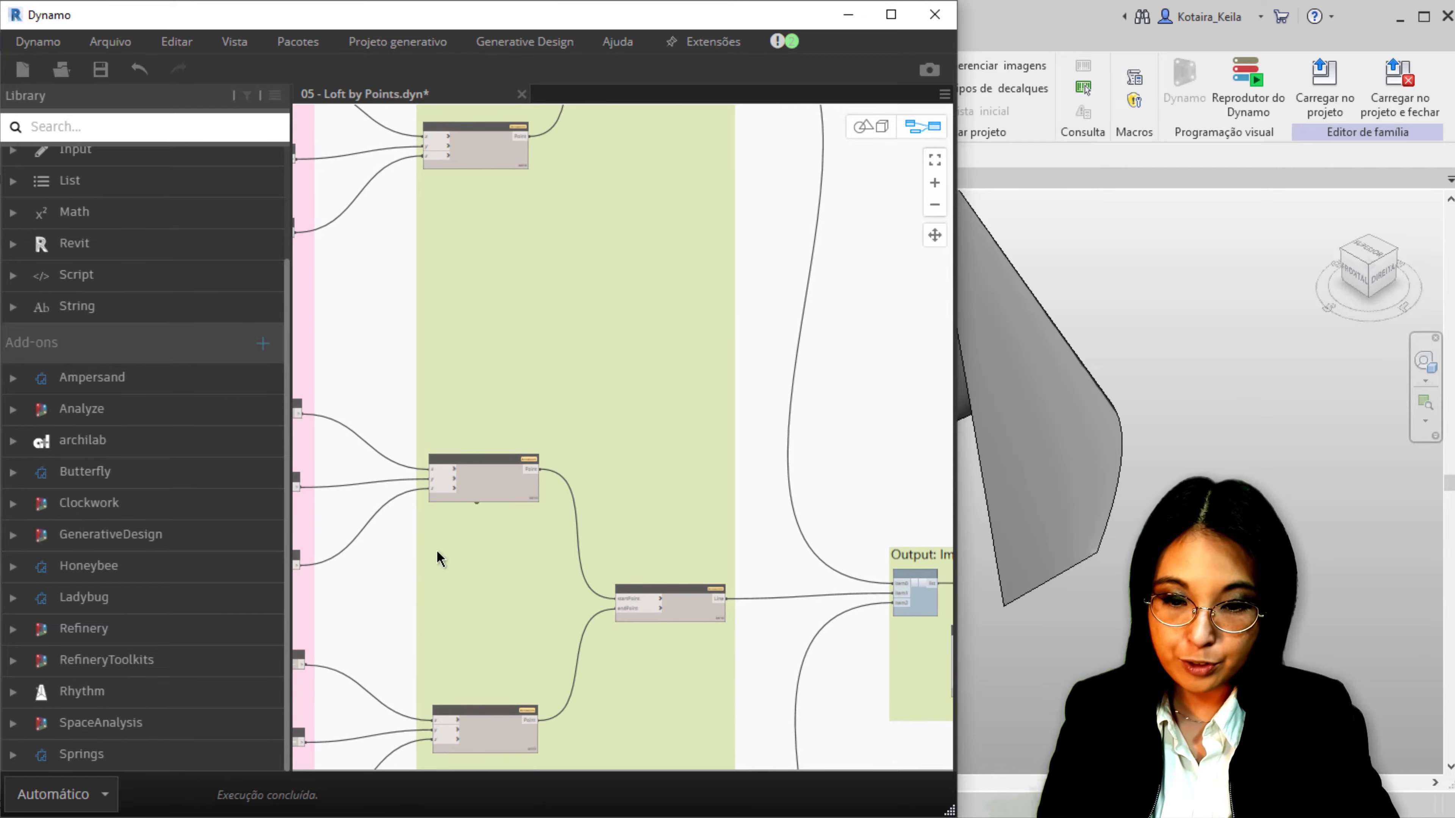
pyautogui.moveTo(438, 559); pyautogui.dragTo(782, 565, button='middle')
pyautogui.scroll(2, 594, 494)
pyautogui.scroll(1, 673, 465)
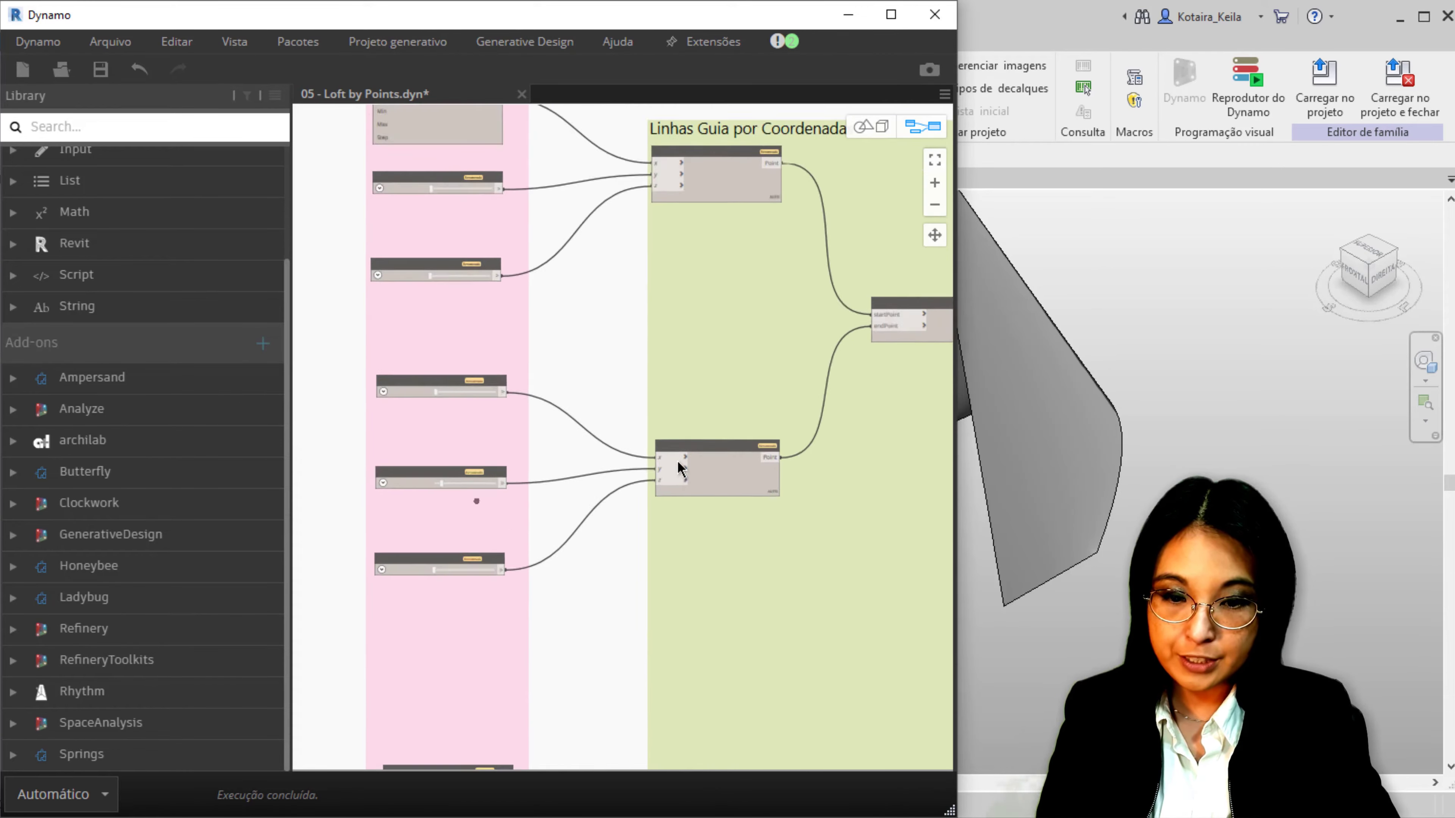
pyautogui.scroll(1, 685, 458)
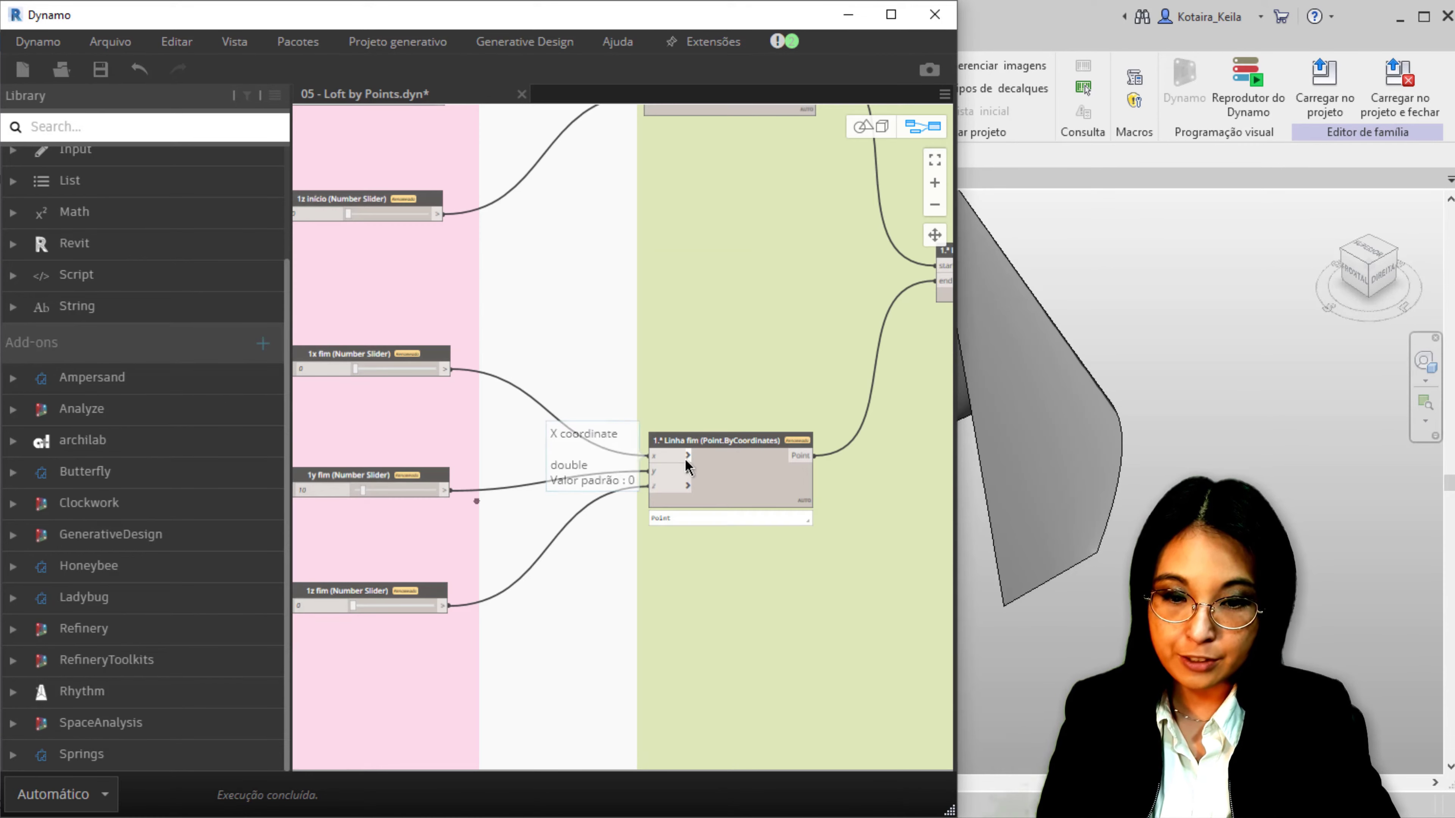
pyautogui.click(719, 440)
# Expand the 1x início slider and enter 0 as its value
pyautogui.scroll(1, 476, 524)
pyautogui.scroll(1, 478, 522)
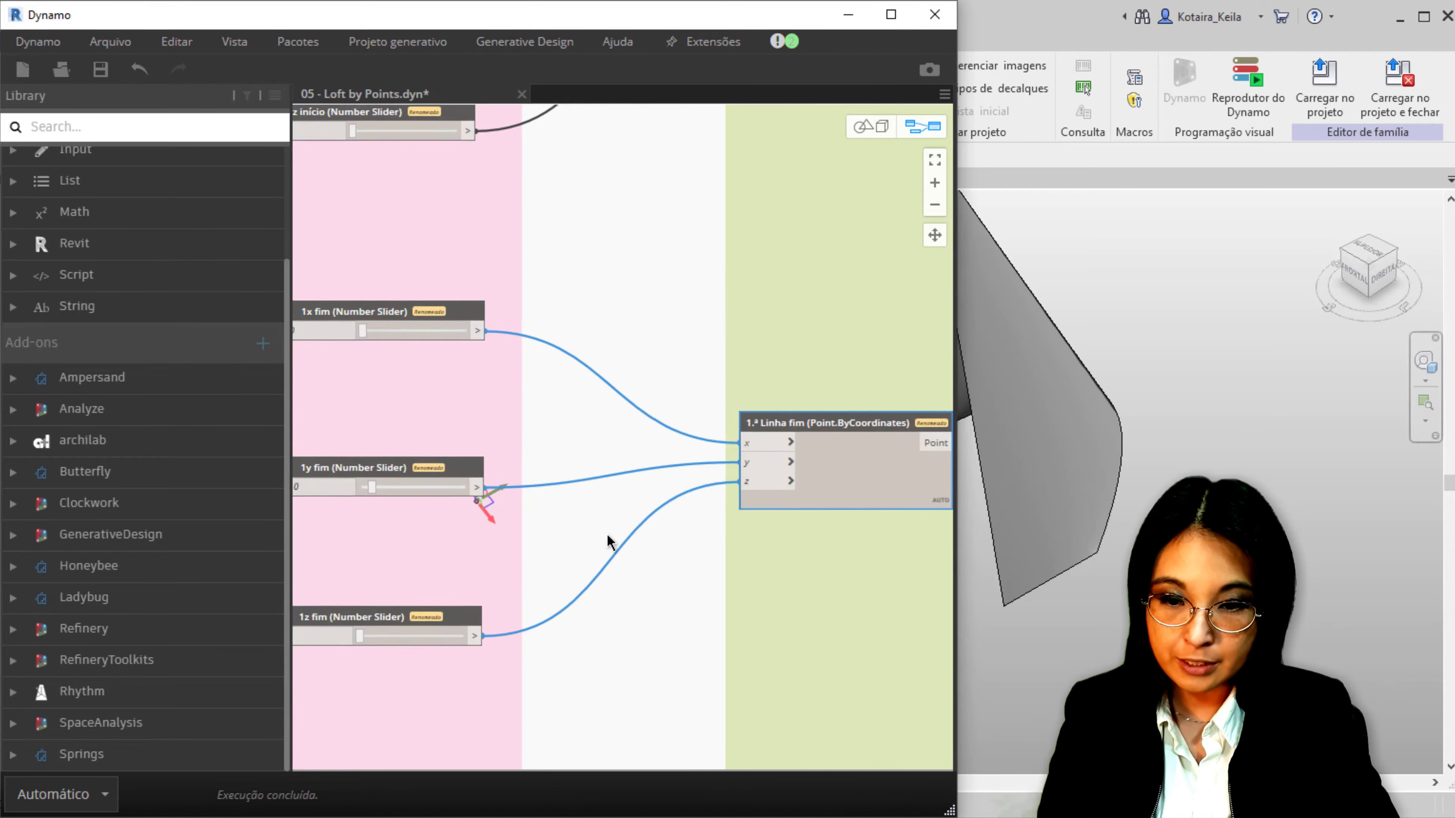
pyautogui.scroll(1, 481, 516)
pyautogui.moveTo(613, 461); pyautogui.dragTo(603, 699, button='middle')
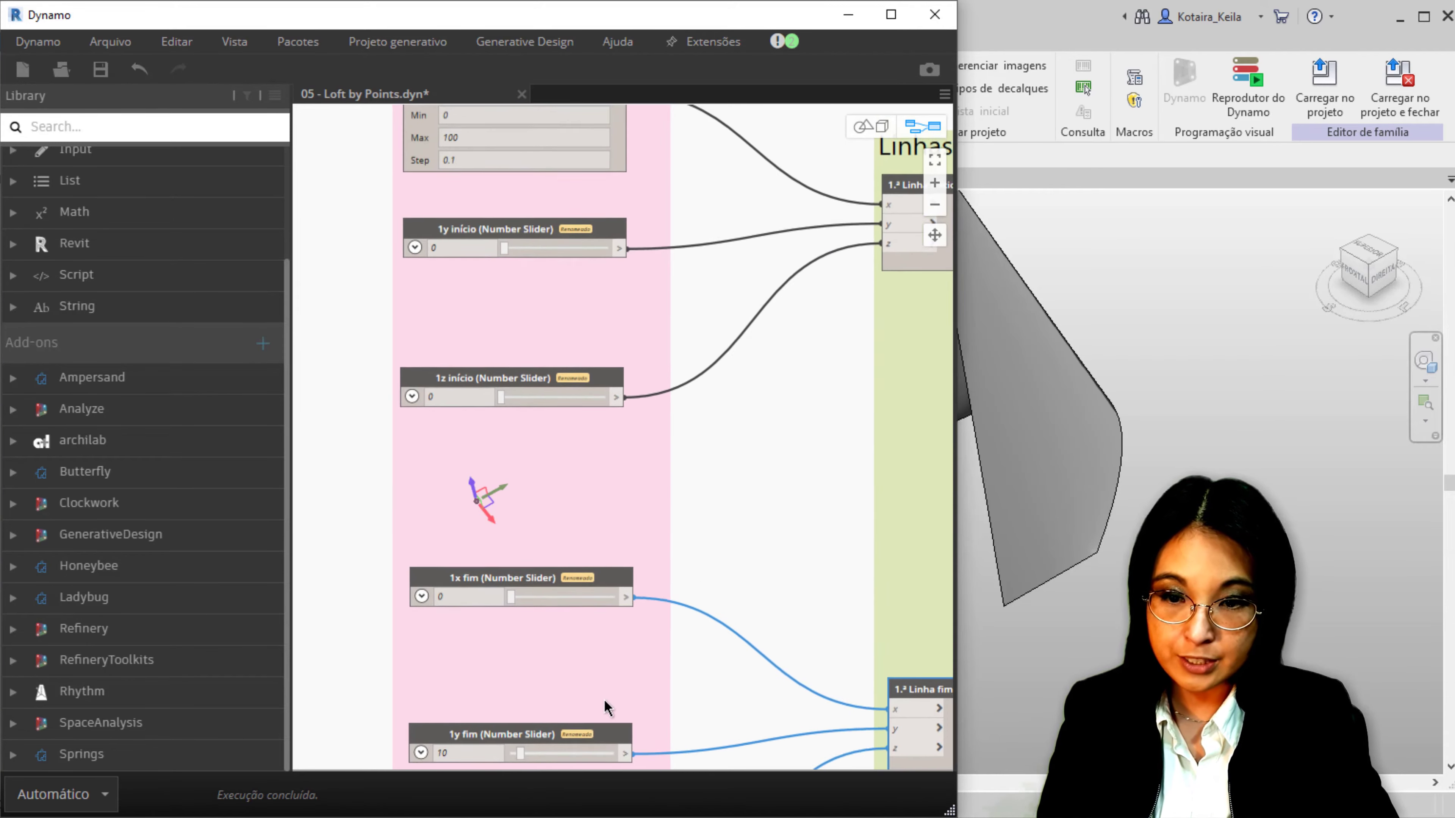
pyautogui.click(403, 185)
pyautogui.click(450, 185)
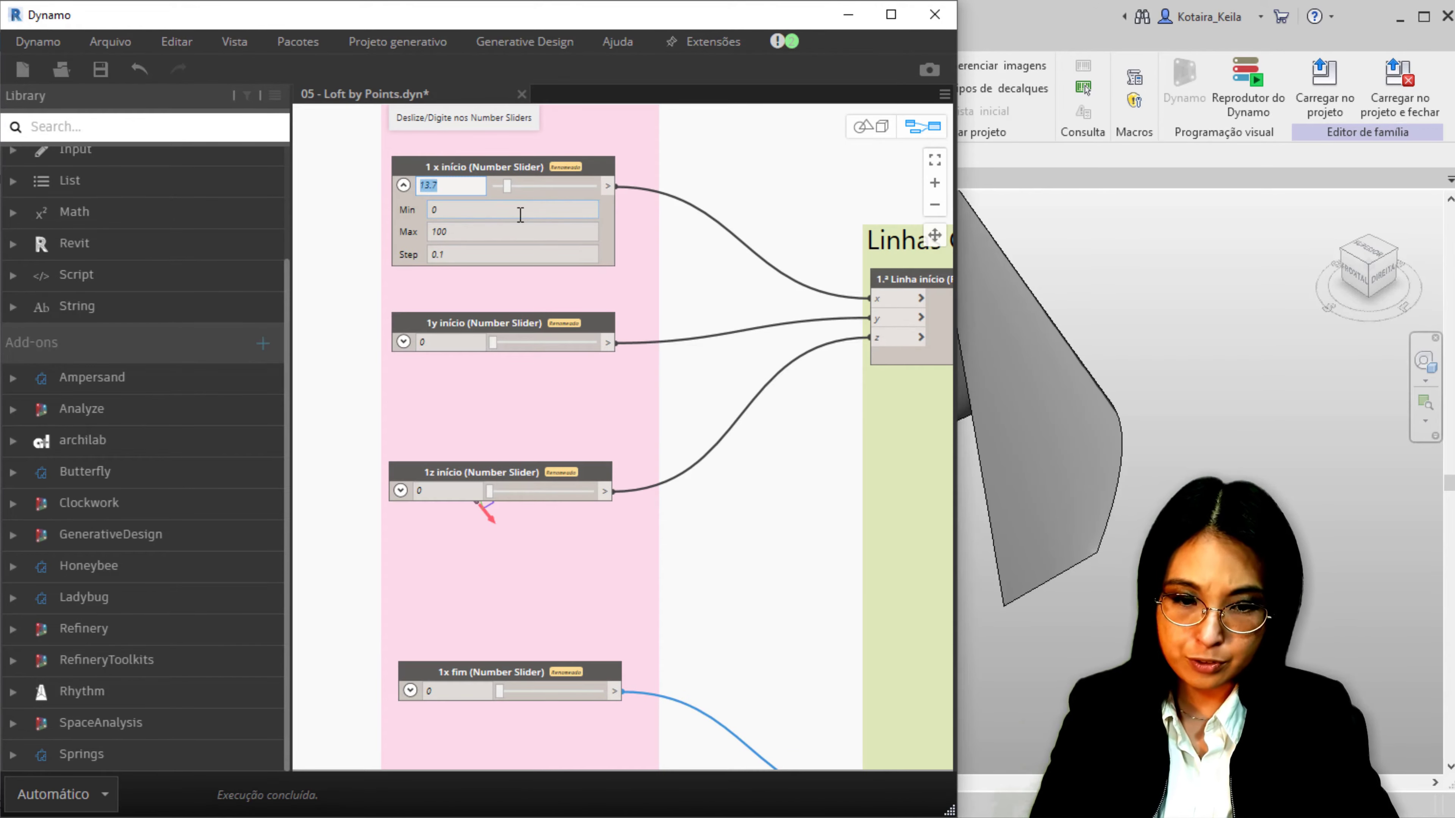
pyautogui.write('0')
pyautogui.click(367, 418)
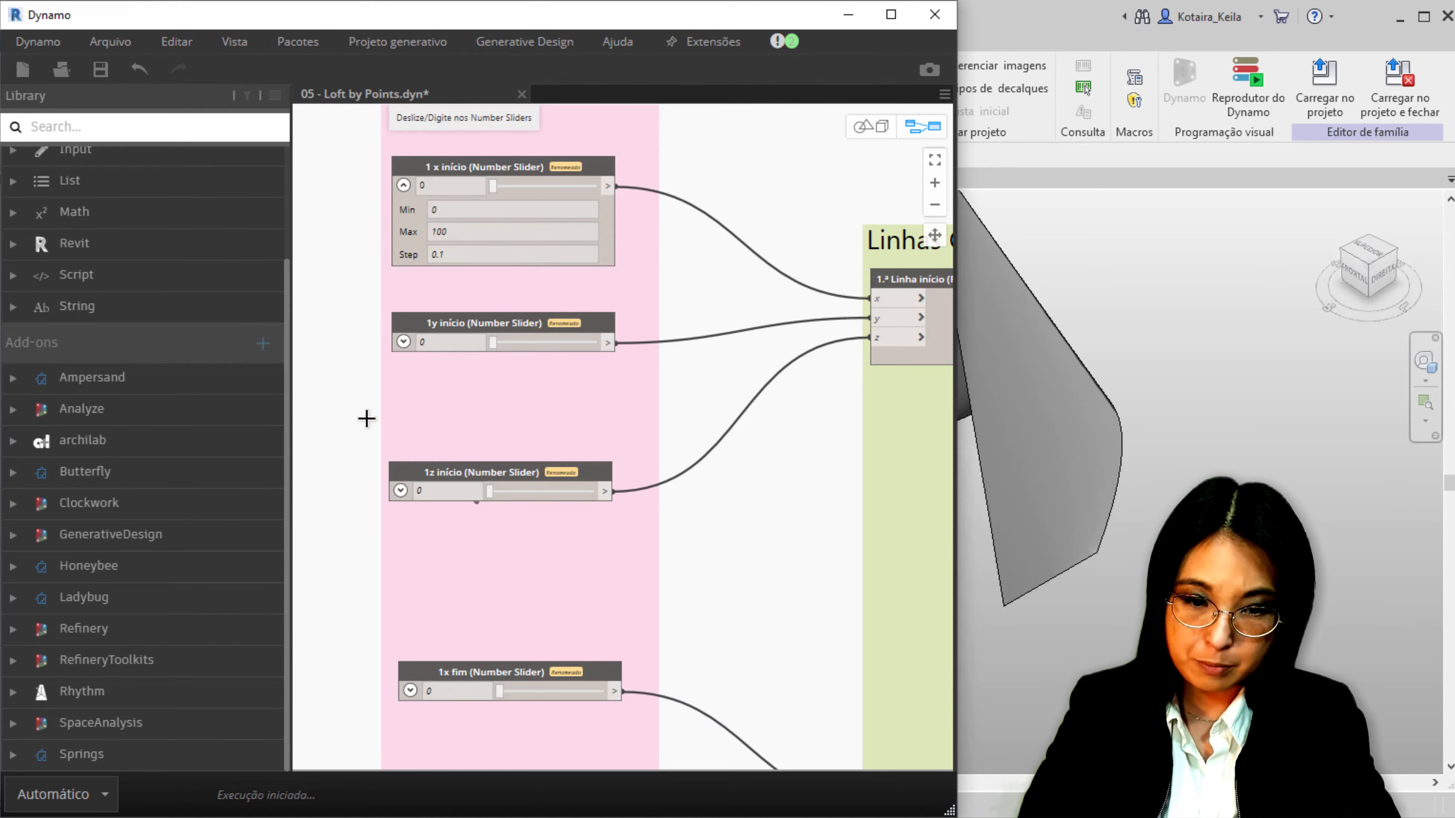
pyautogui.moveTo(704, 464)
pyautogui.mouseDown(button='middle')
pyautogui.moveTo(727, 397)
pyautogui.moveTo(611, 468)
pyautogui.moveTo(753, 461)
pyautogui.moveTo(852, 427)
pyautogui.moveTo(755, 431)
pyautogui.moveTo(767, 431)
pyautogui.mouseUp(button='middle')
pyautogui.scroll(-1, 847, 424)
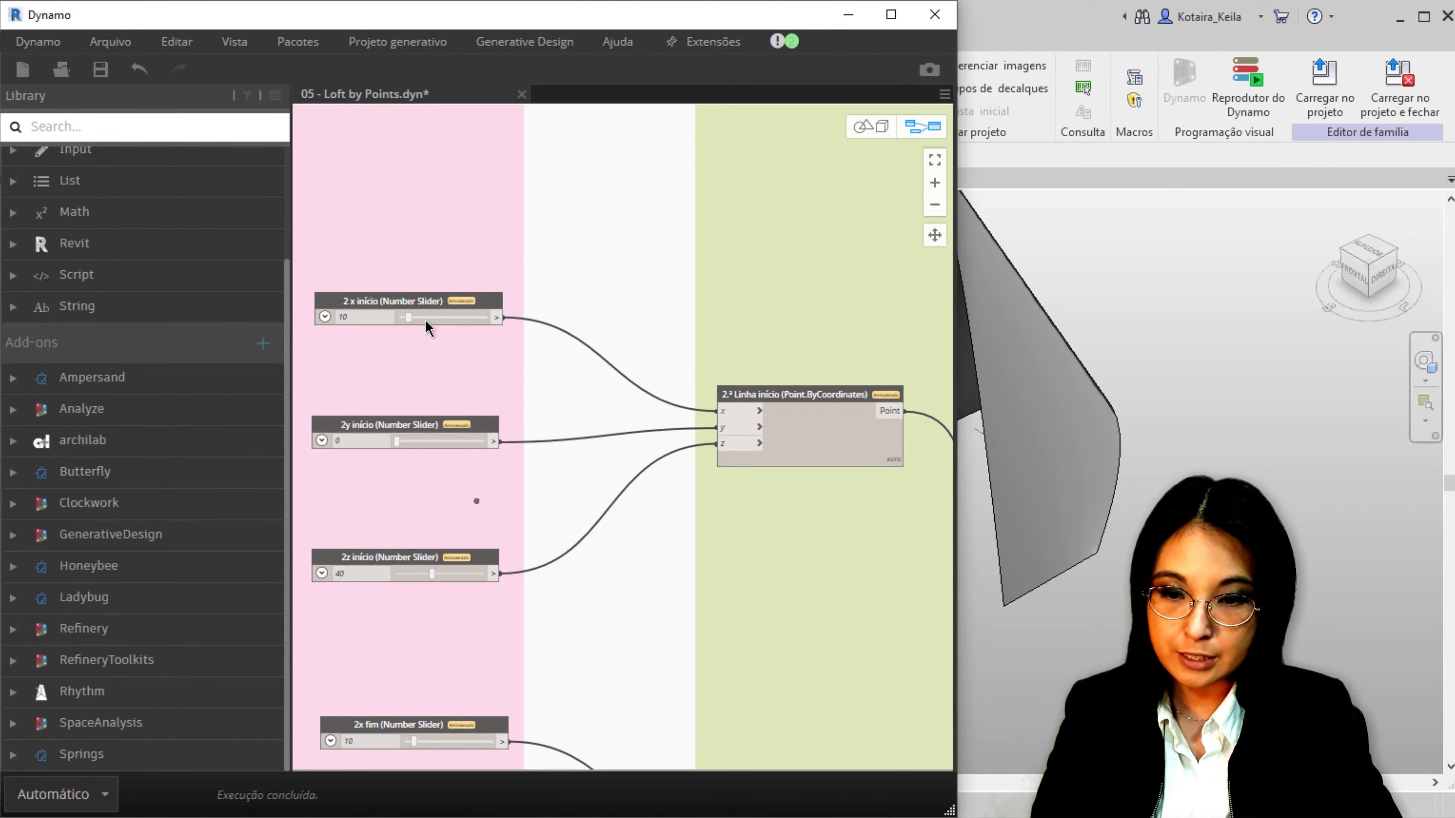
pyautogui.press('ctrl')
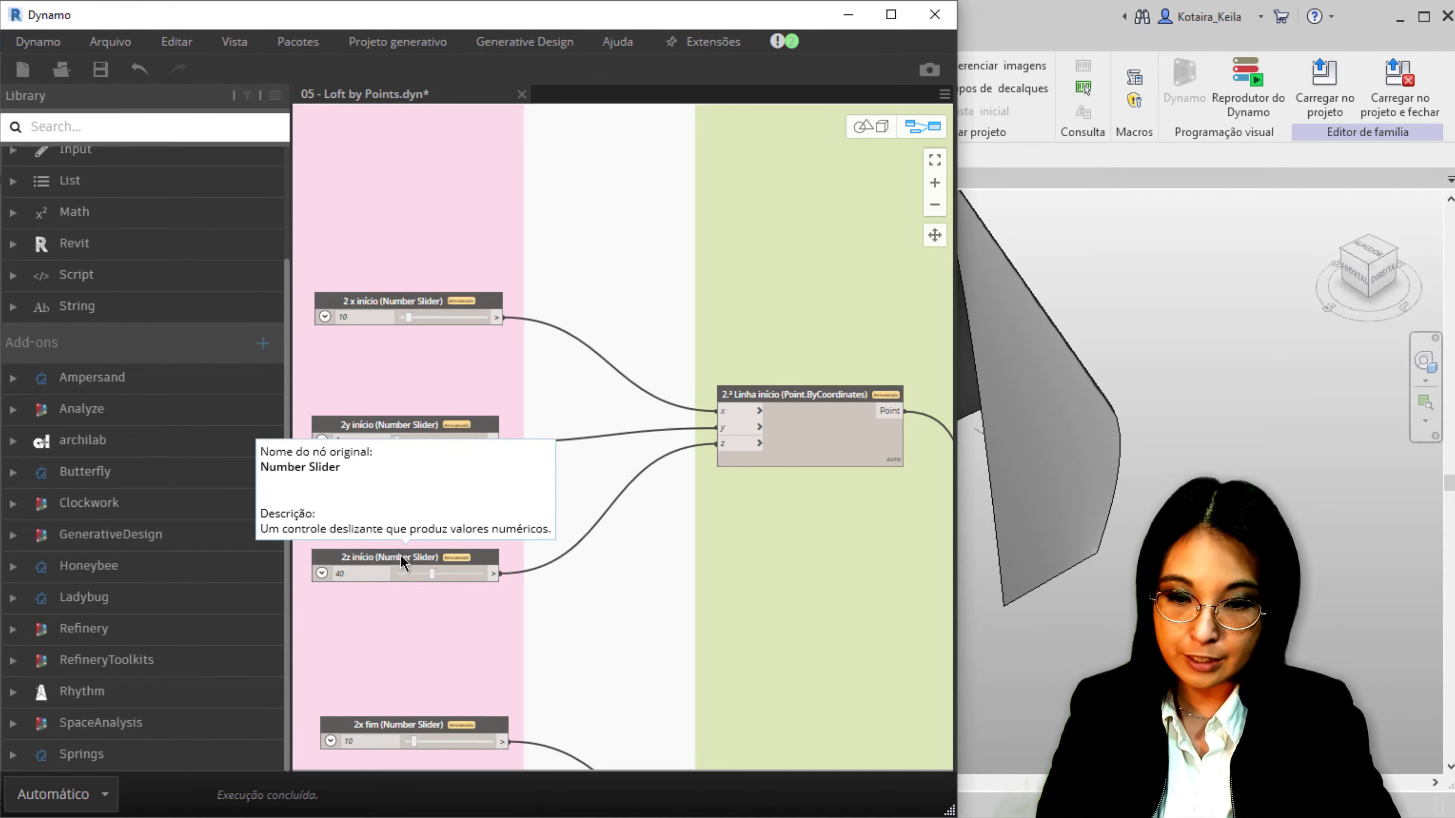
pyautogui.moveTo(622, 611)
pyautogui.mouseDown(button='middle')
pyautogui.moveTo(599, 301)
pyautogui.moveTo(629, 217)
pyautogui.mouseUp(button='middle')
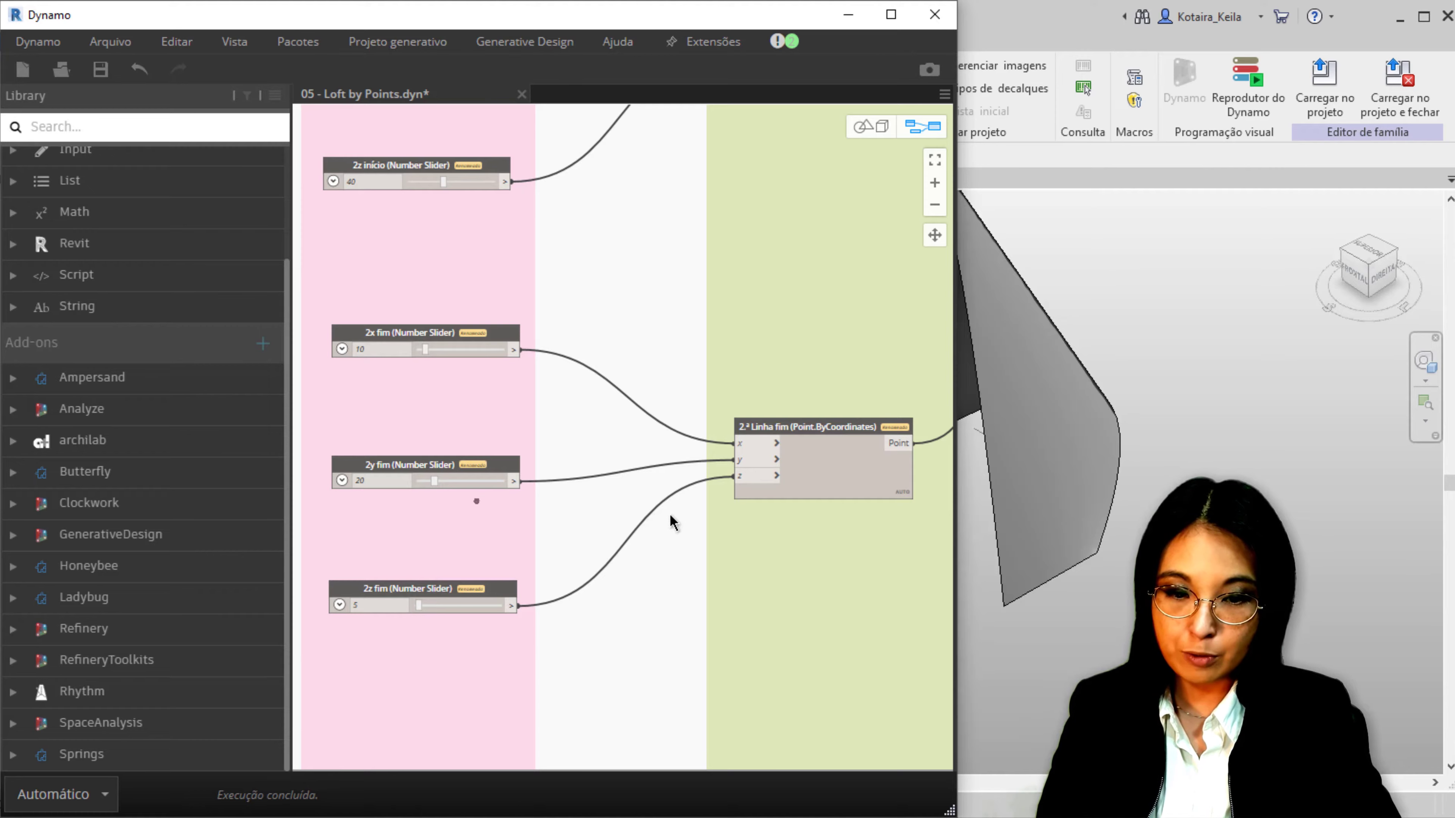
pyautogui.scroll(-2, 674, 522)
pyautogui.scroll(-5, 623, 514)
pyautogui.scroll(-2, 701, 620)
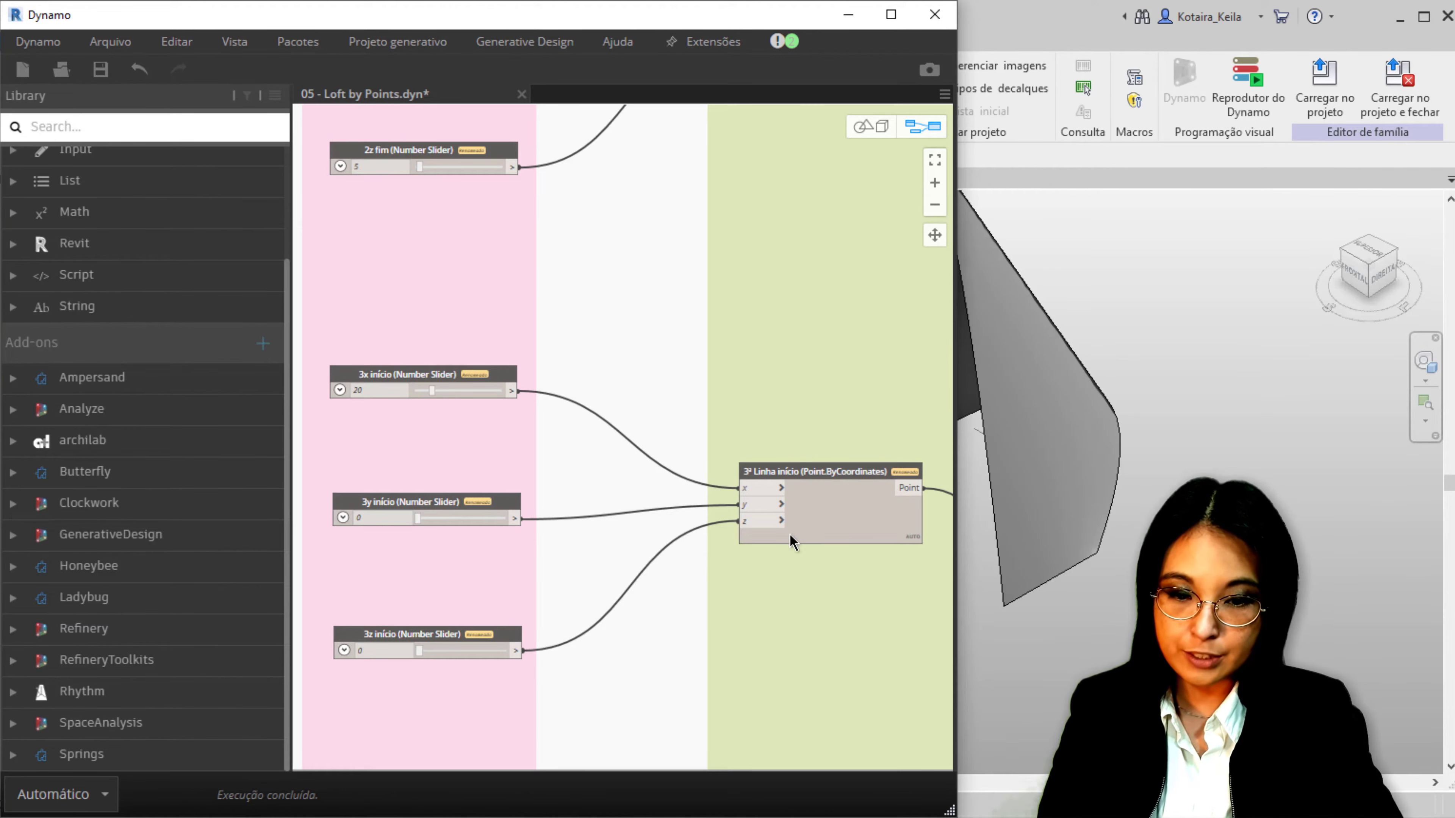
pyautogui.moveTo(622, 726); pyautogui.dragTo(666, 323, button='middle')
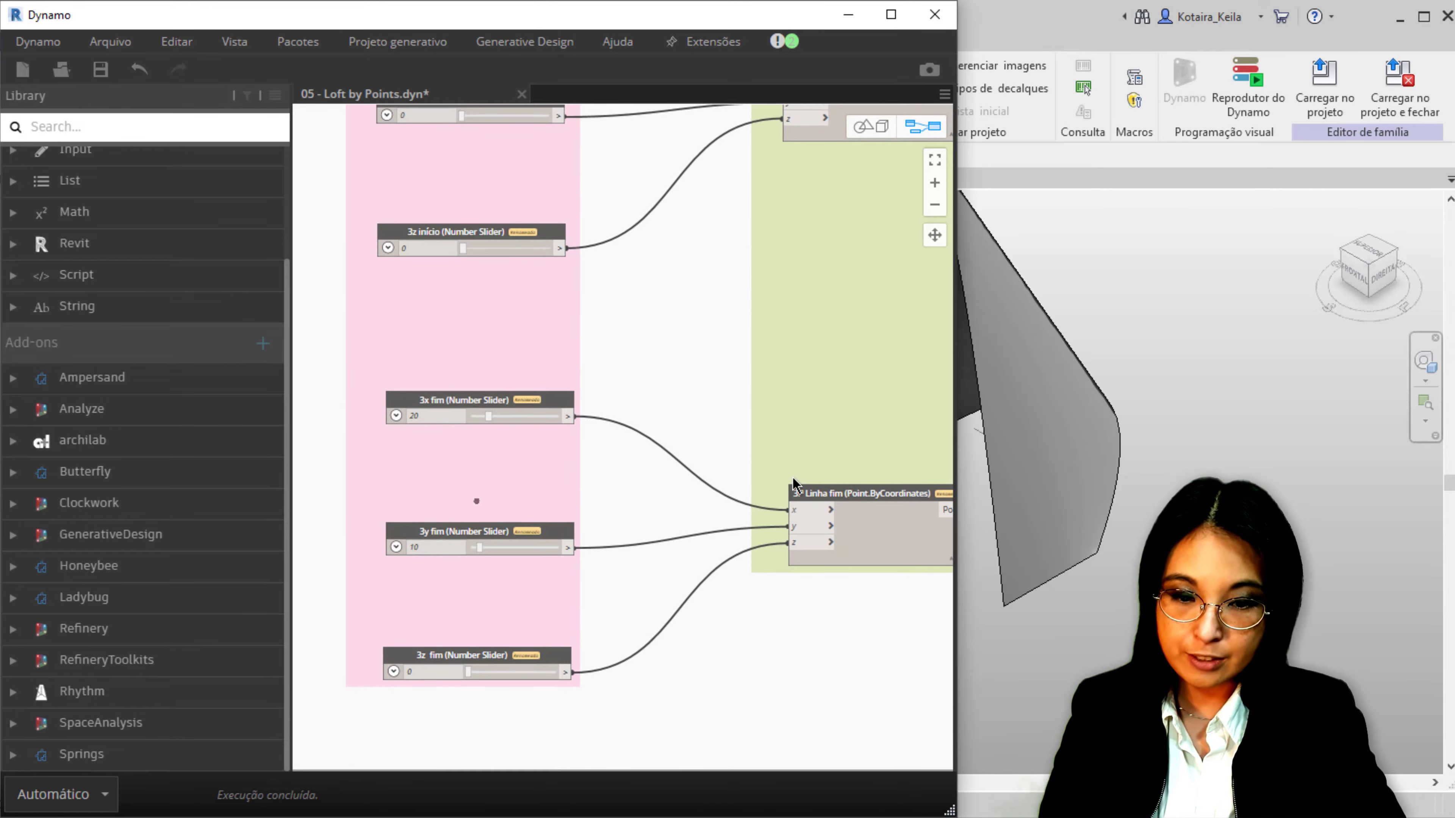
pyautogui.scroll(-1, 493, 634)
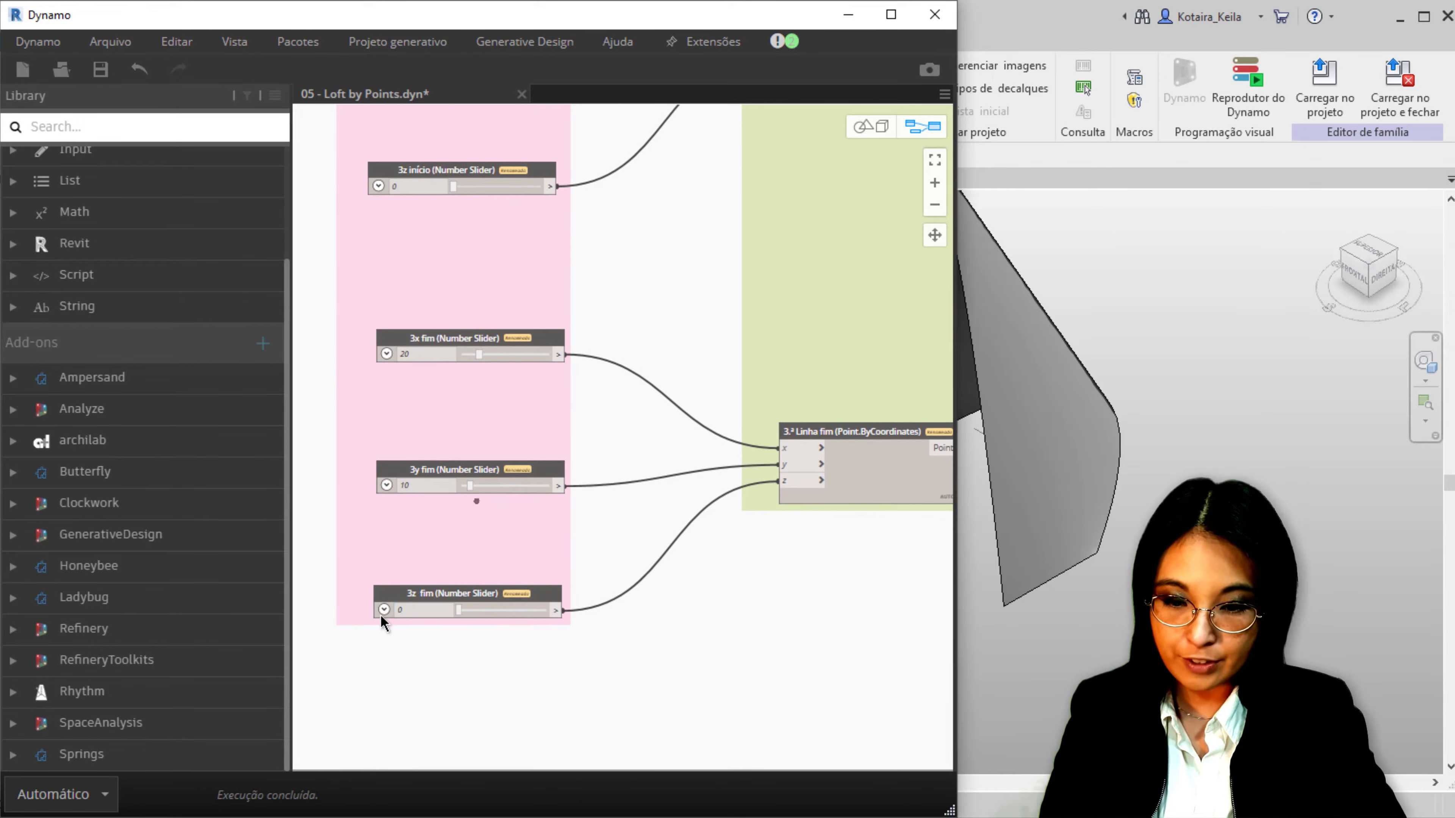
pyautogui.click(384, 611)
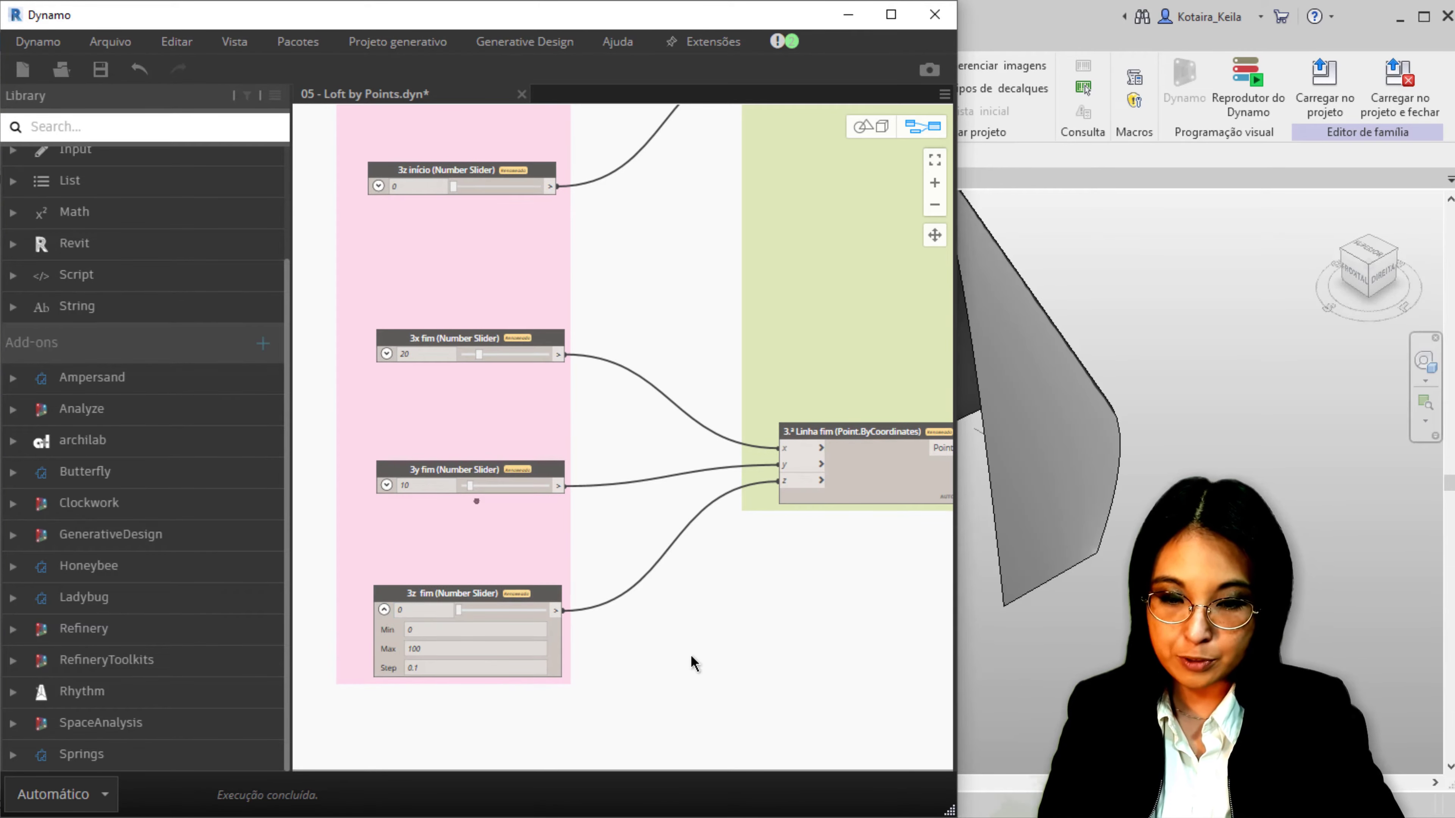
pyautogui.click(384, 609)
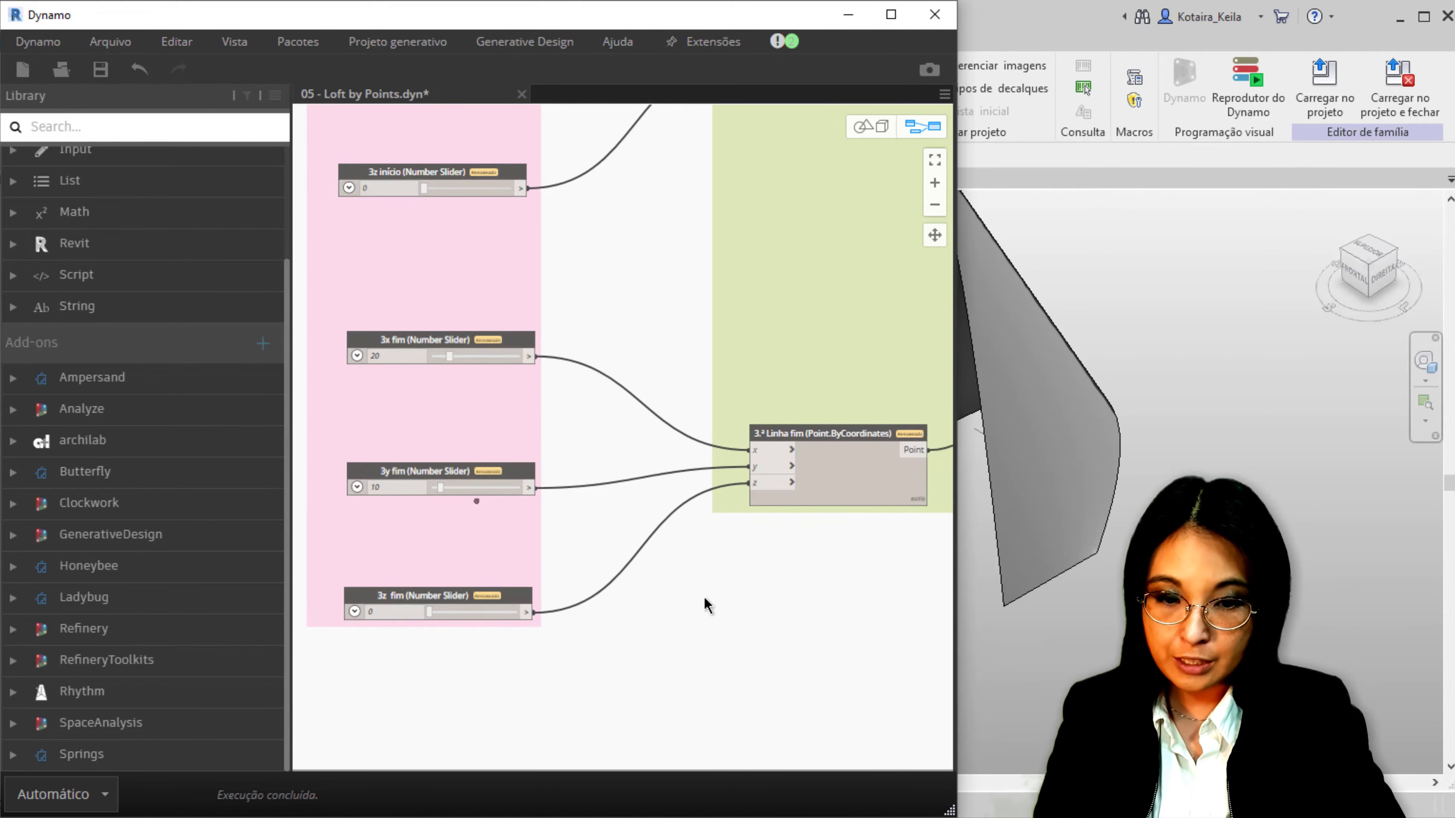
pyautogui.moveTo(704, 596)
pyautogui.mouseDown(button='middle')
pyautogui.moveTo(600, 668)
pyautogui.moveTo(577, 743)
pyautogui.mouseUp(button='middle')
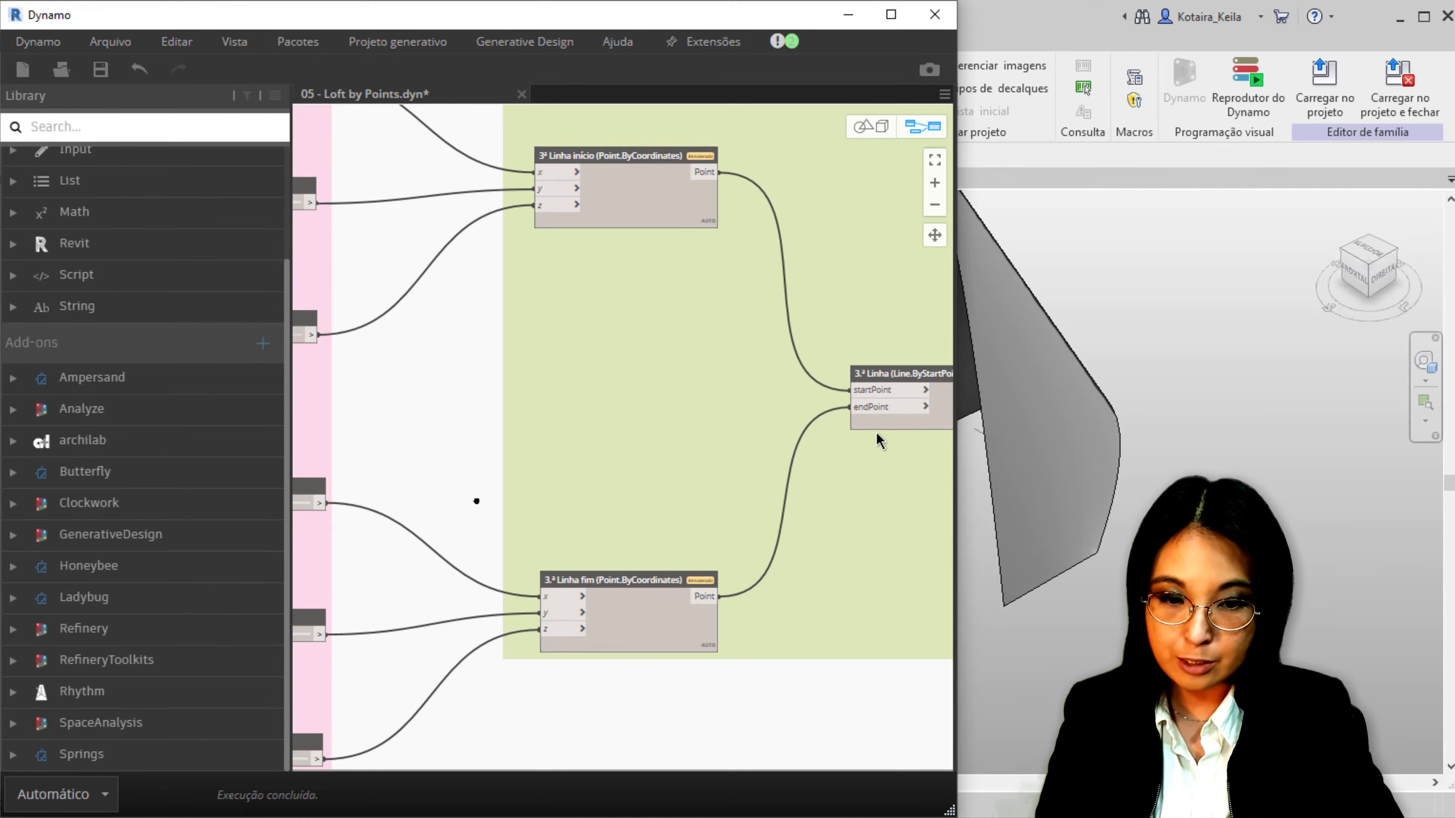
pyautogui.moveTo(799, 449); pyautogui.dragTo(660, 432, button='middle')
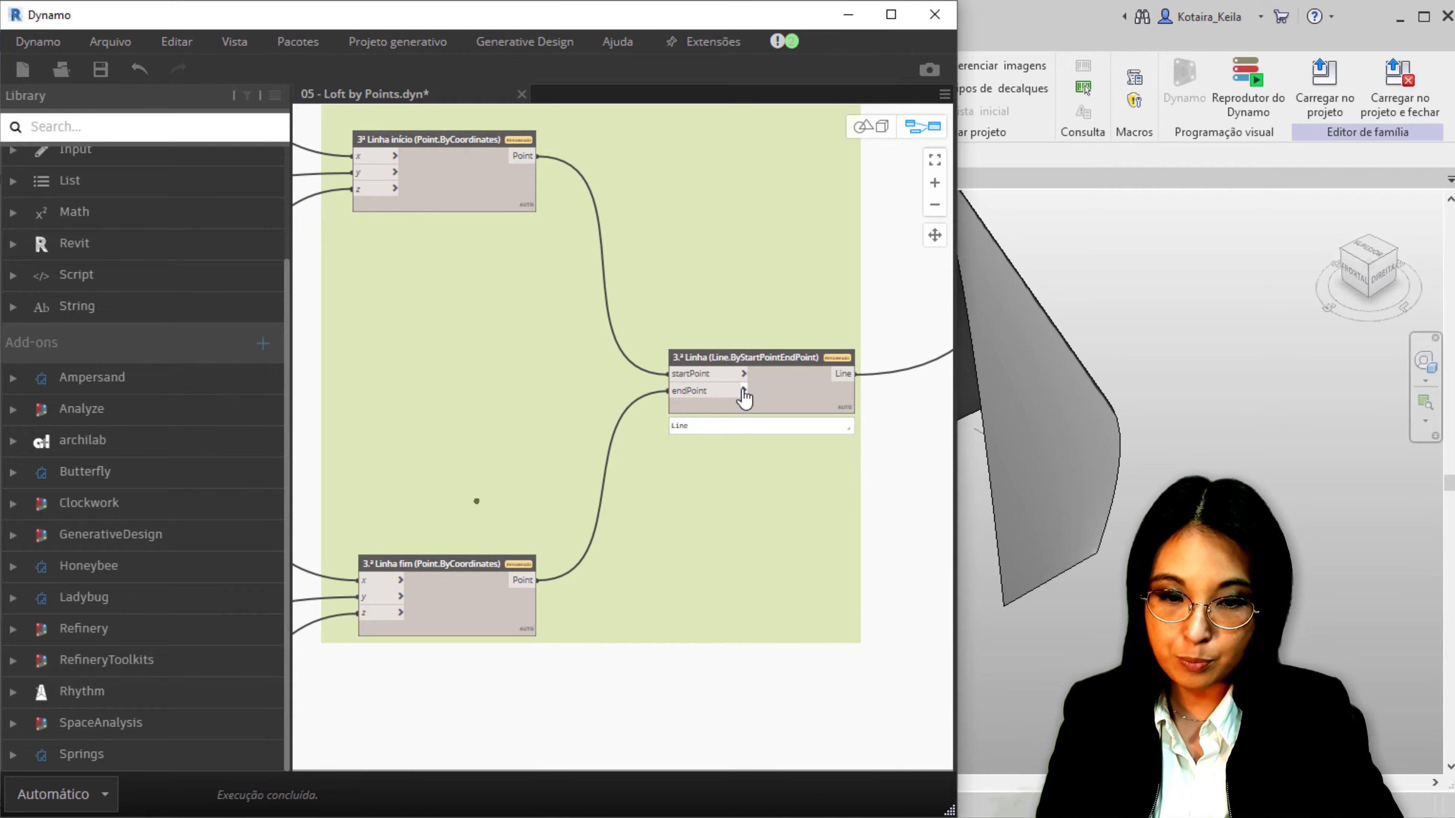
# Add a Line.ByStartPointEndPoint node and rename it '3.a linha'
pyautogui.rightClick(635, 691)
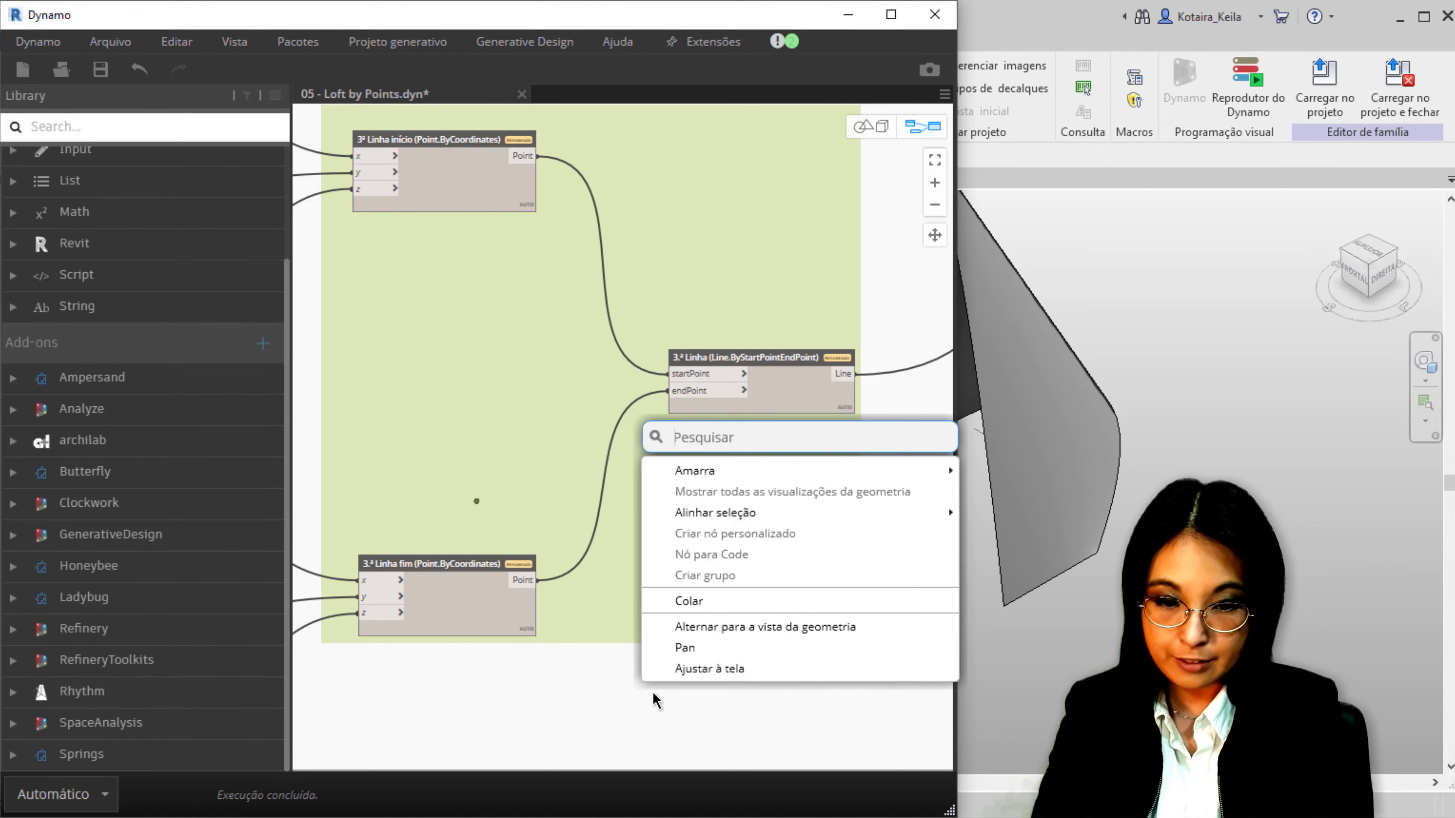
pyautogui.write('line')
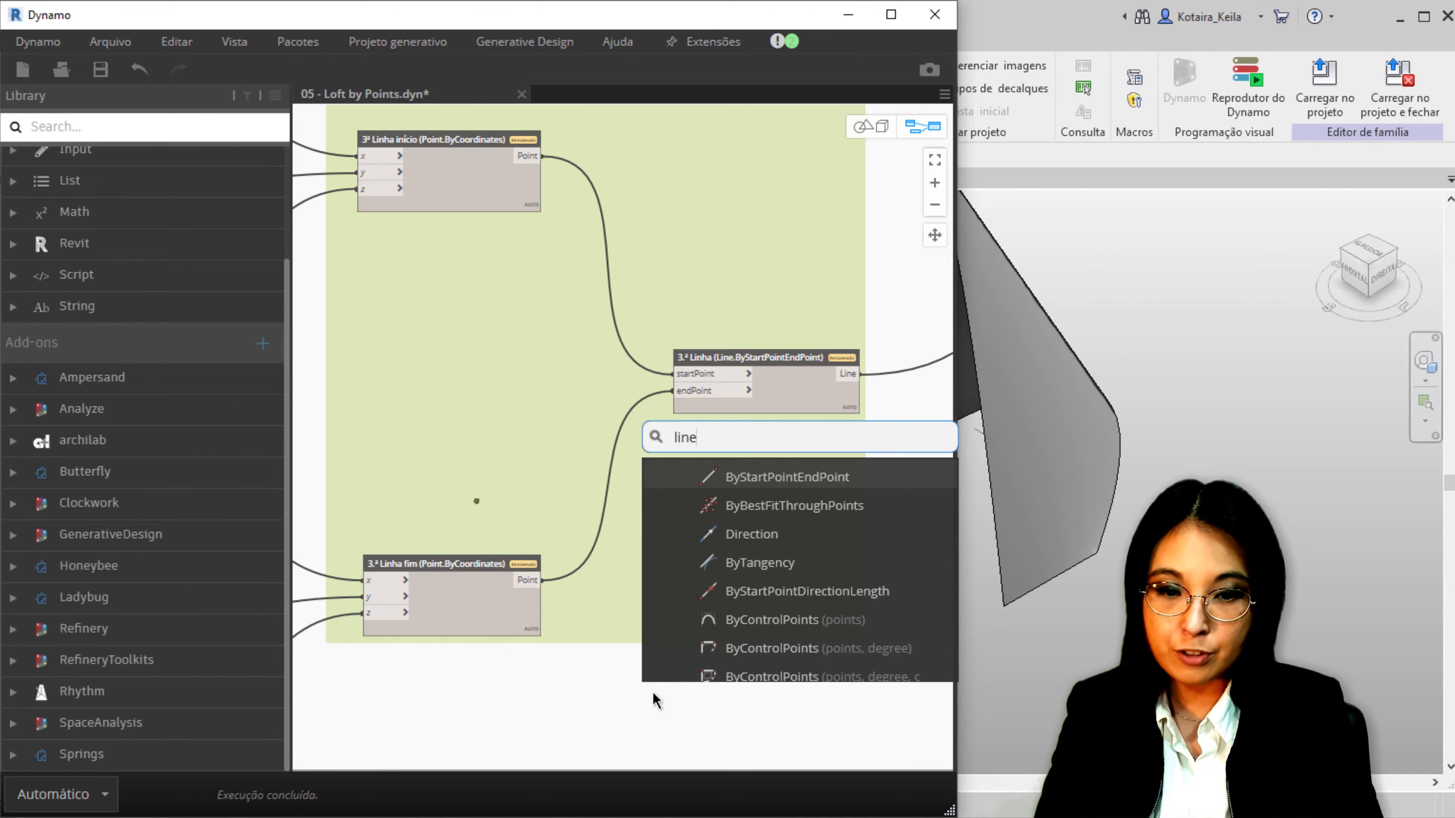
pyautogui.moveTo(793, 505)
pyautogui.click(788, 479)
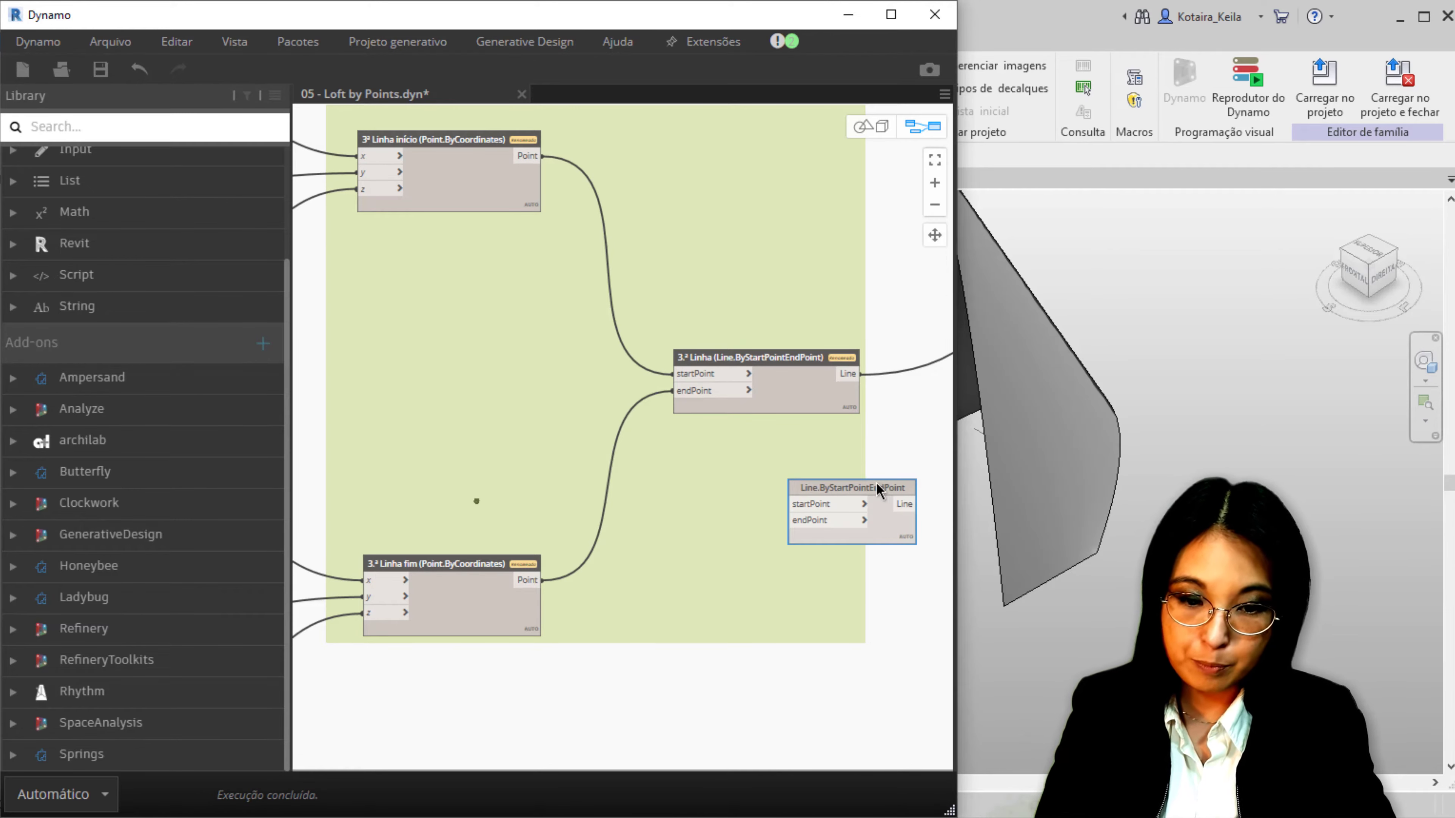
pyautogui.doubleClick(858, 487)
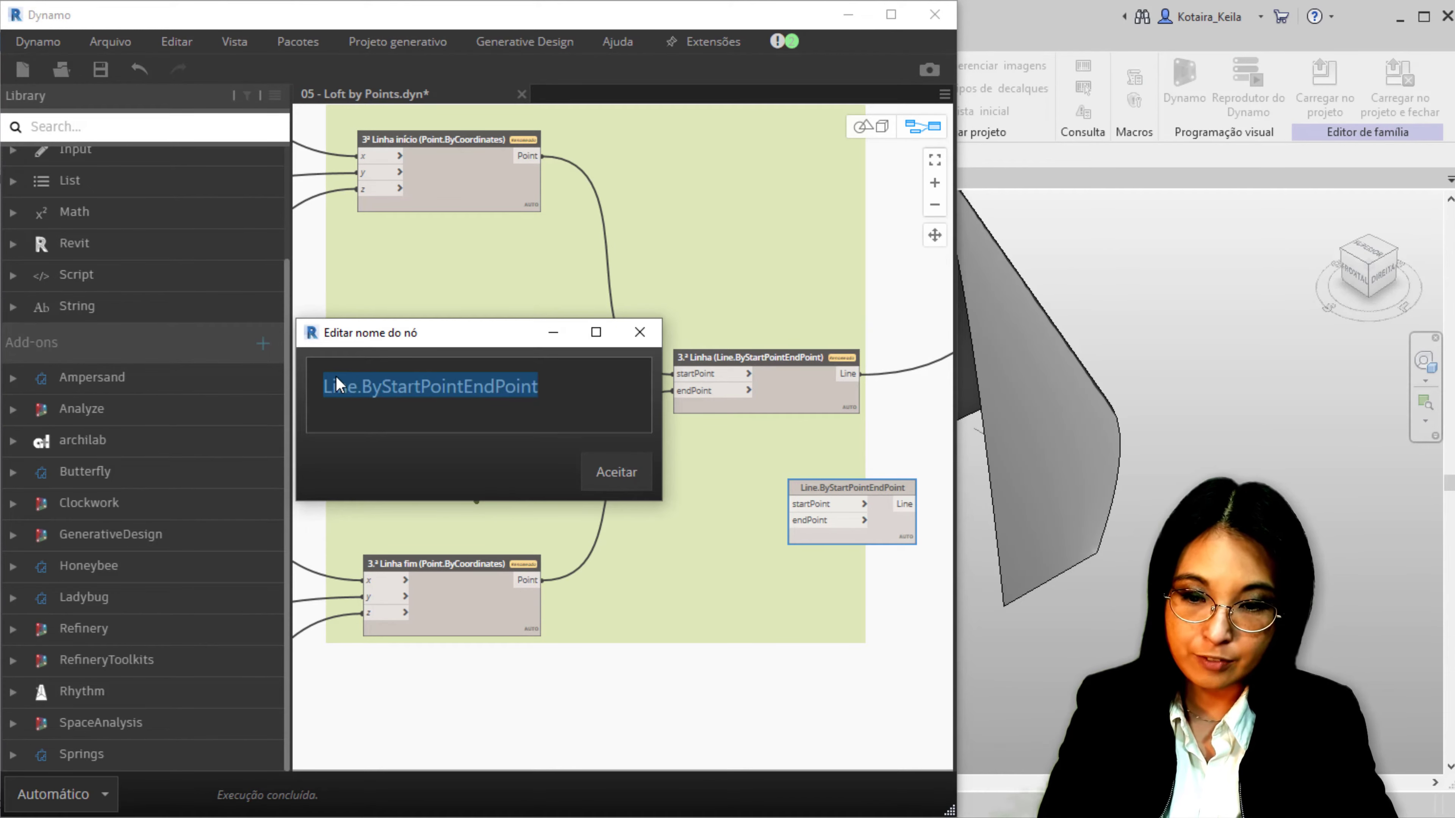
pyautogui.click(325, 385)
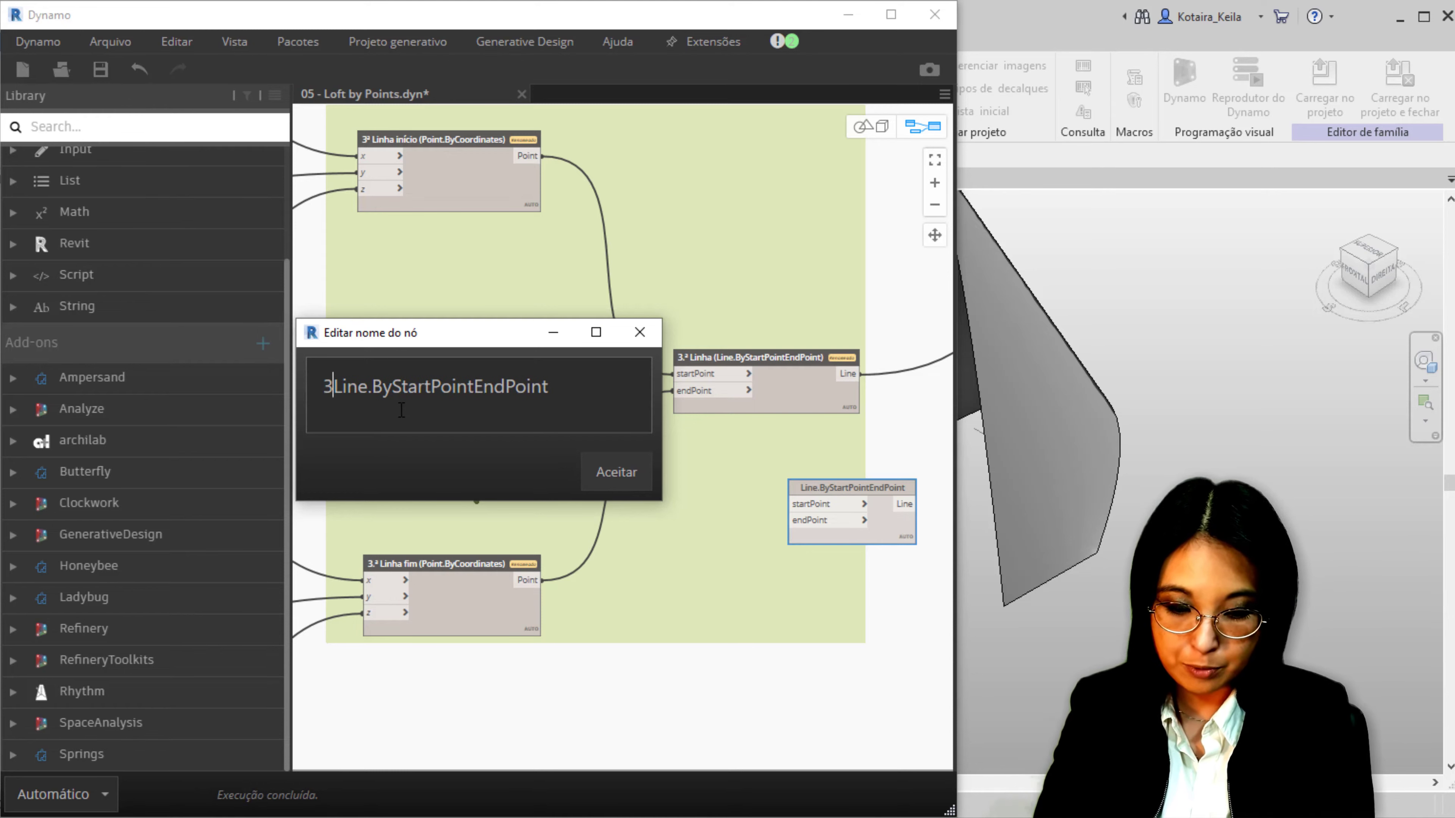
pyautogui.write('3.a linha')
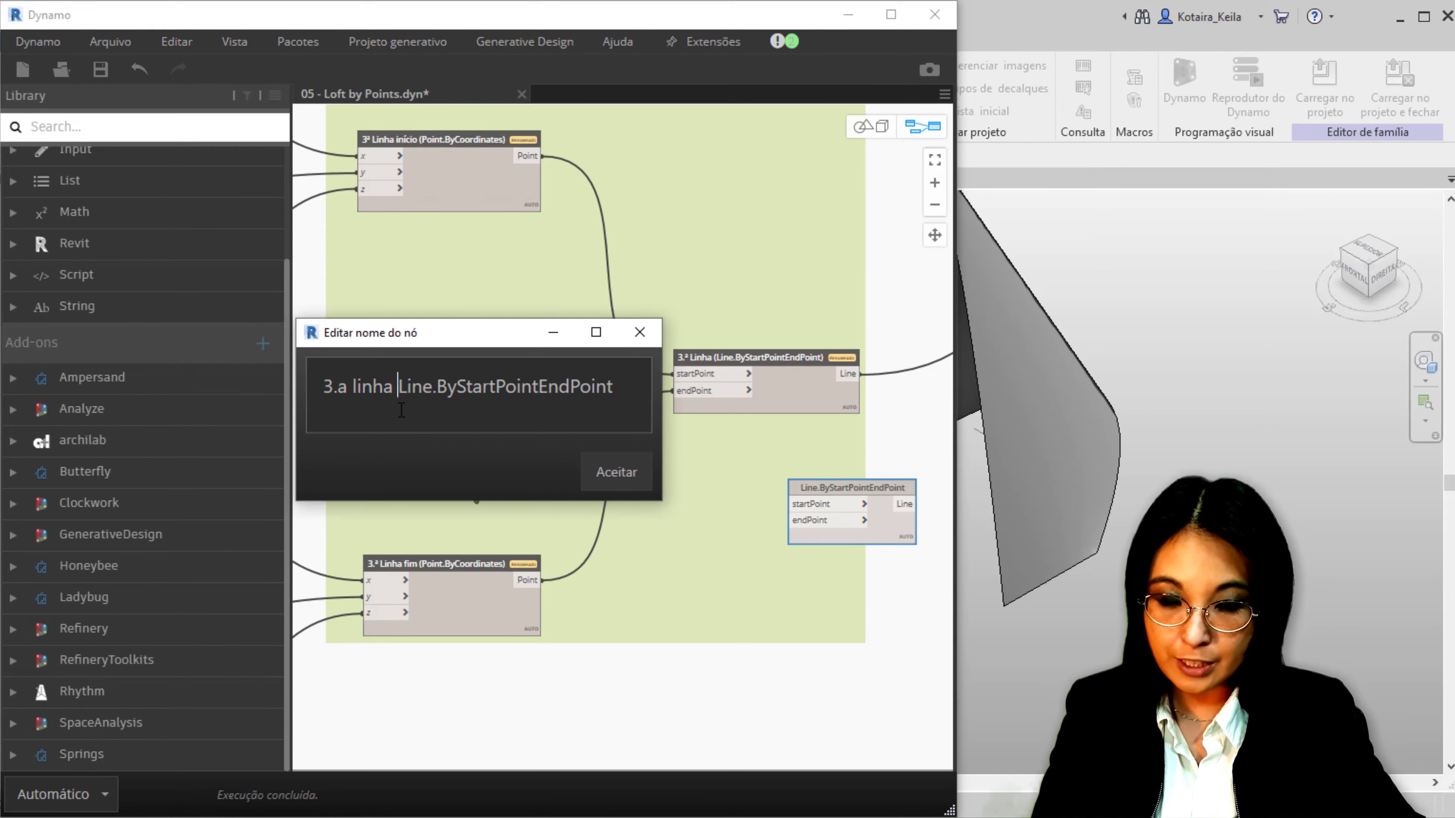
pyautogui.click(605, 462)
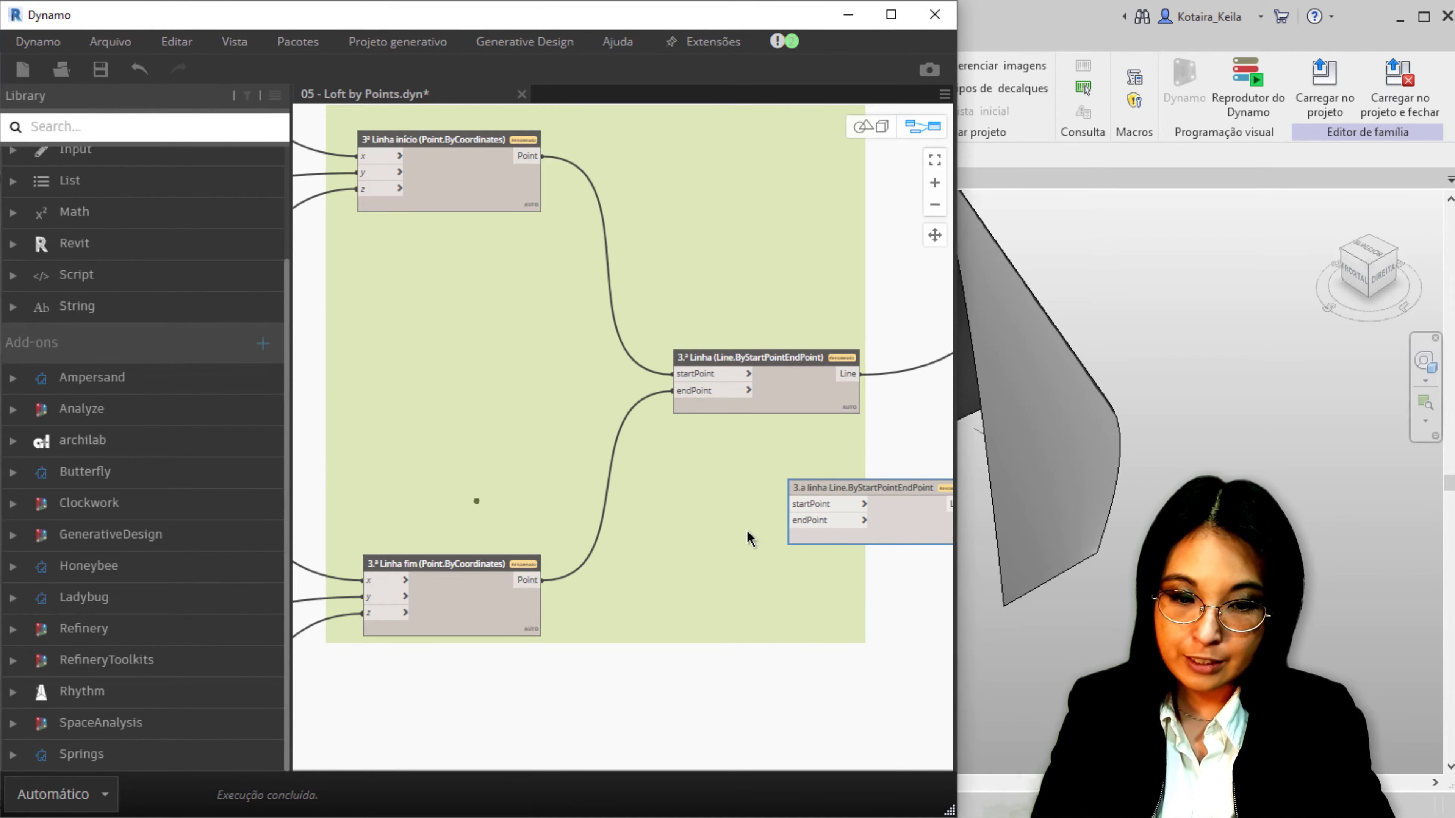
# Select and delete the extra 3.a linha node
pyautogui.moveTo(747, 530); pyautogui.dragTo(485, 495, button='middle')
pyautogui.hotkey('ctrl', 'a')
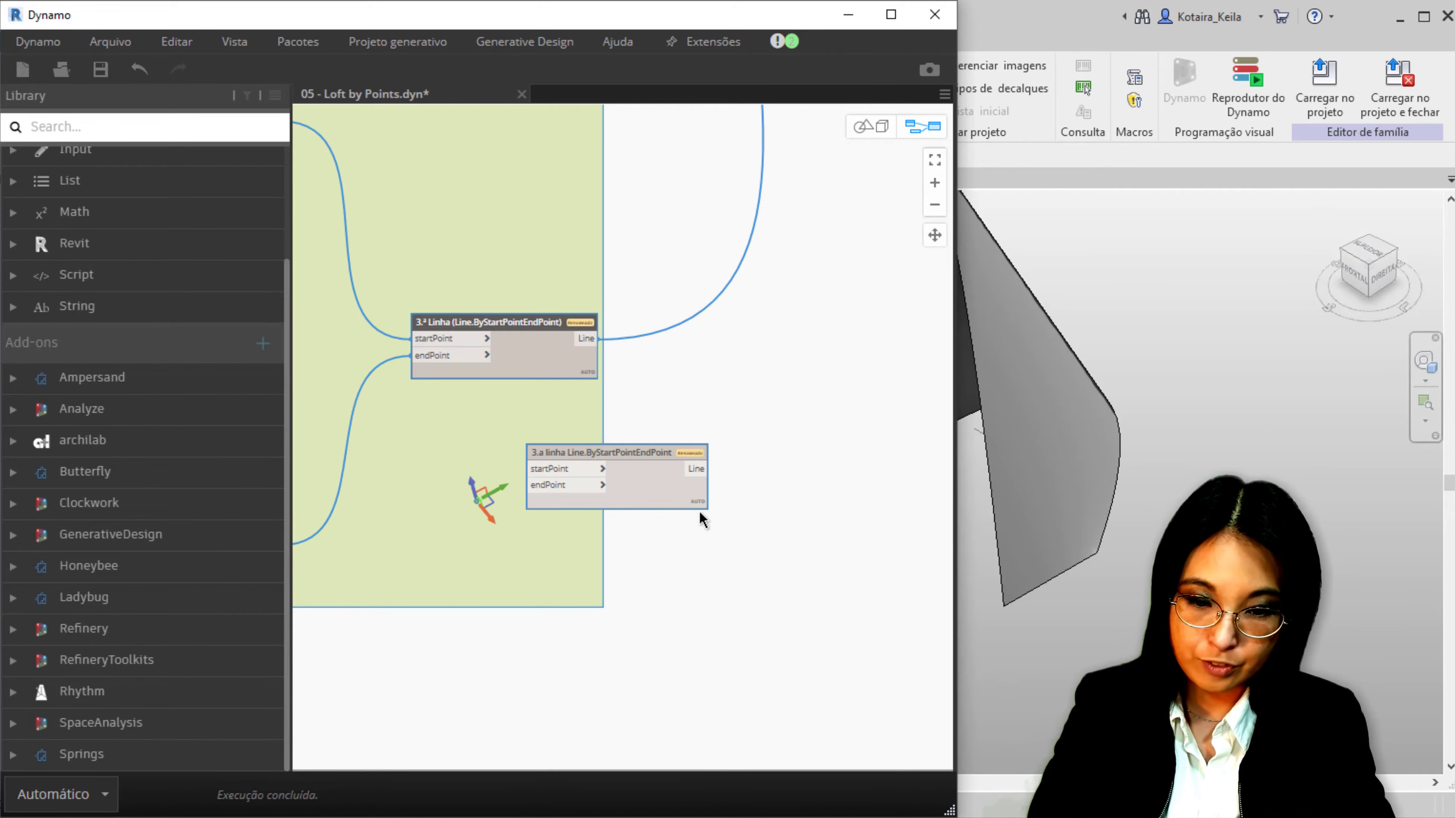
pyautogui.moveTo(771, 553); pyautogui.dragTo(671, 436)
pyautogui.press('Delete')
pyautogui.scroll(-2, 682, 507)
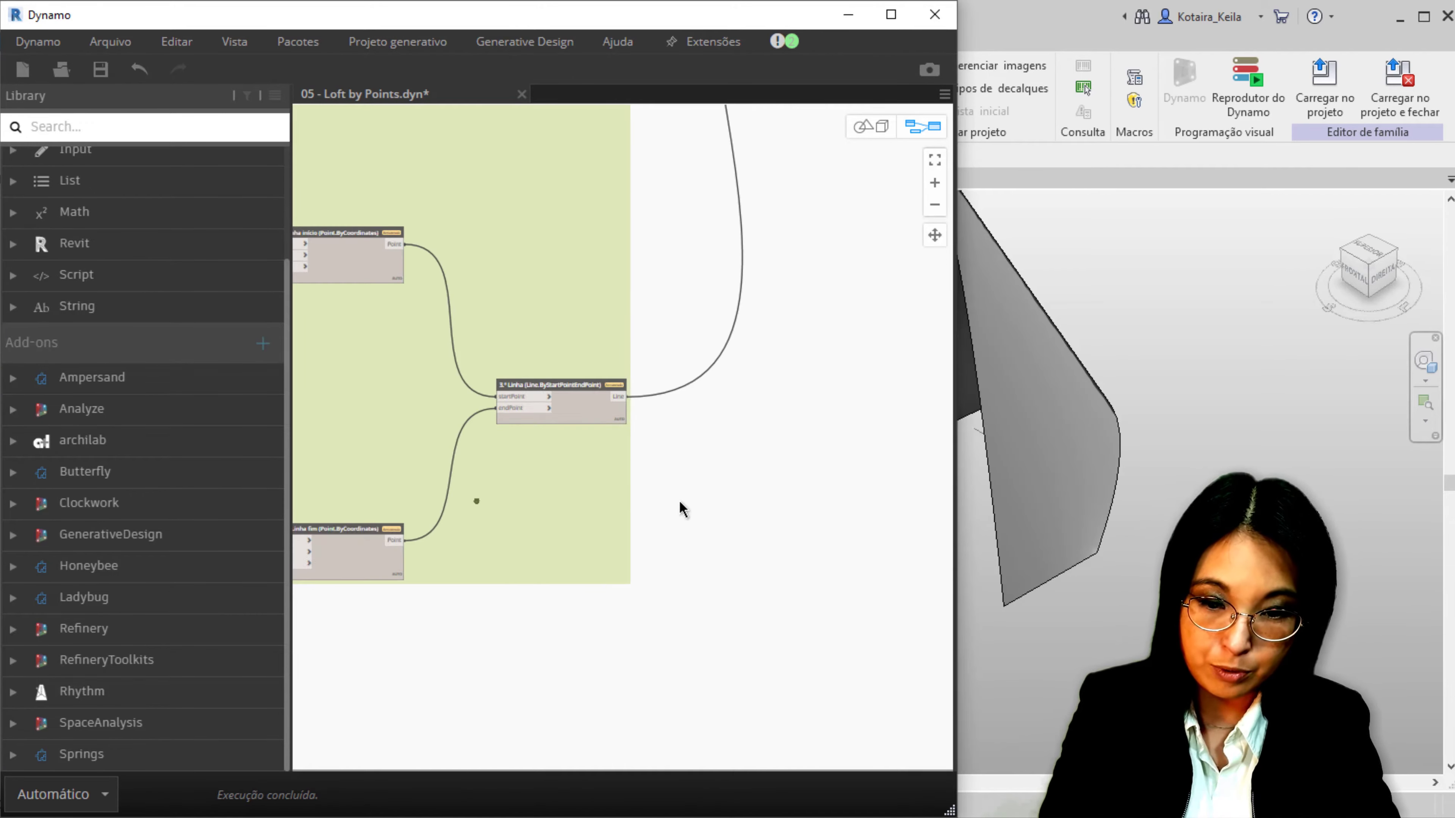
pyautogui.scroll(3, 565, 504)
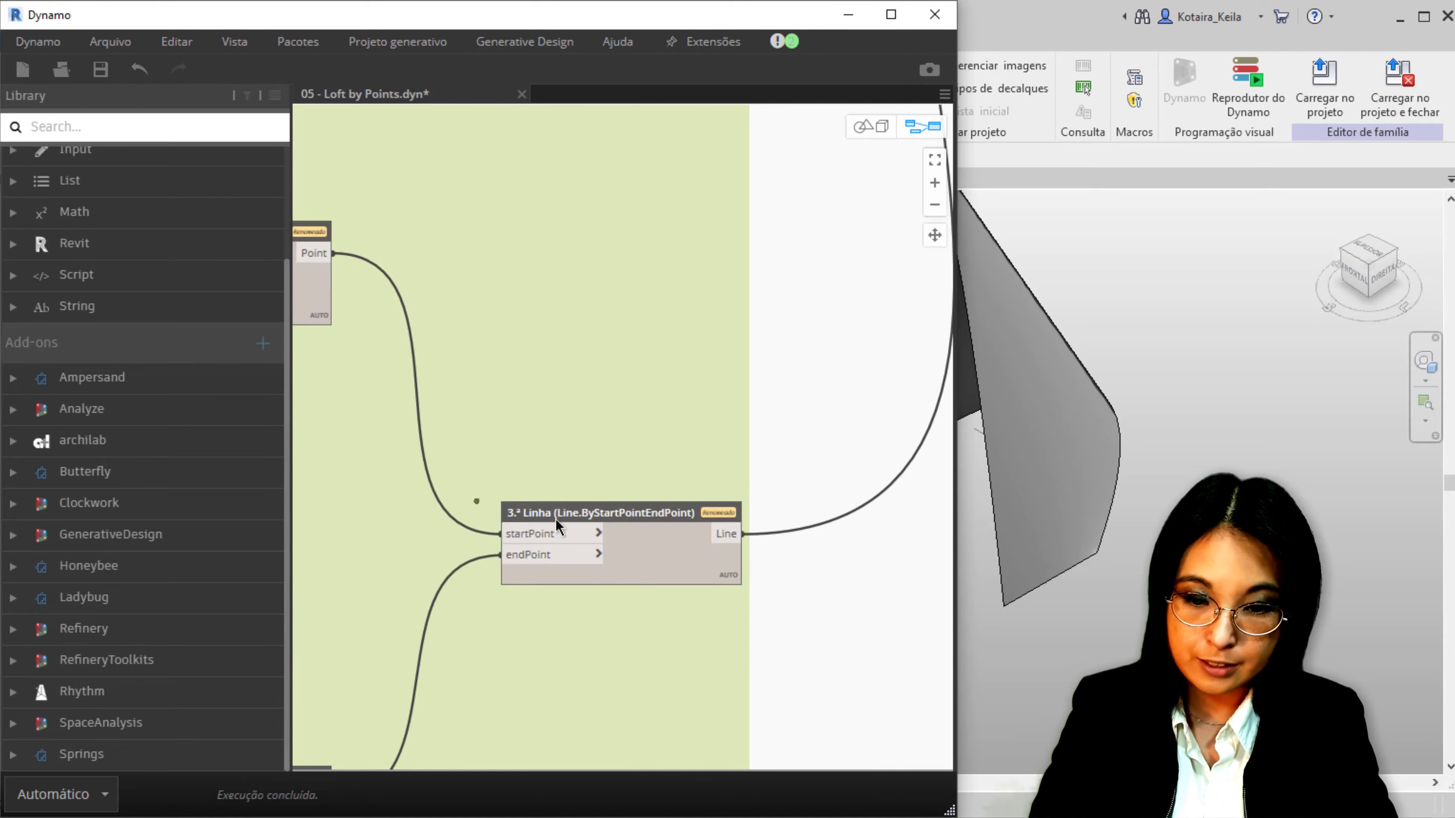
pyautogui.scroll(-2, 556, 518)
# Pan across the third, second and first line nodes, following the line output
pyautogui.moveTo(809, 442)
pyautogui.mouseDown(button='middle')
pyautogui.moveTo(712, 638)
pyautogui.moveTo(660, 661)
pyautogui.mouseUp(button='middle')
pyautogui.moveTo(610, 505)
pyautogui.mouseDown(button='middle')
pyautogui.moveTo(649, 637)
pyautogui.moveTo(552, 299)
pyautogui.moveTo(590, 645)
pyautogui.mouseUp(button='middle')
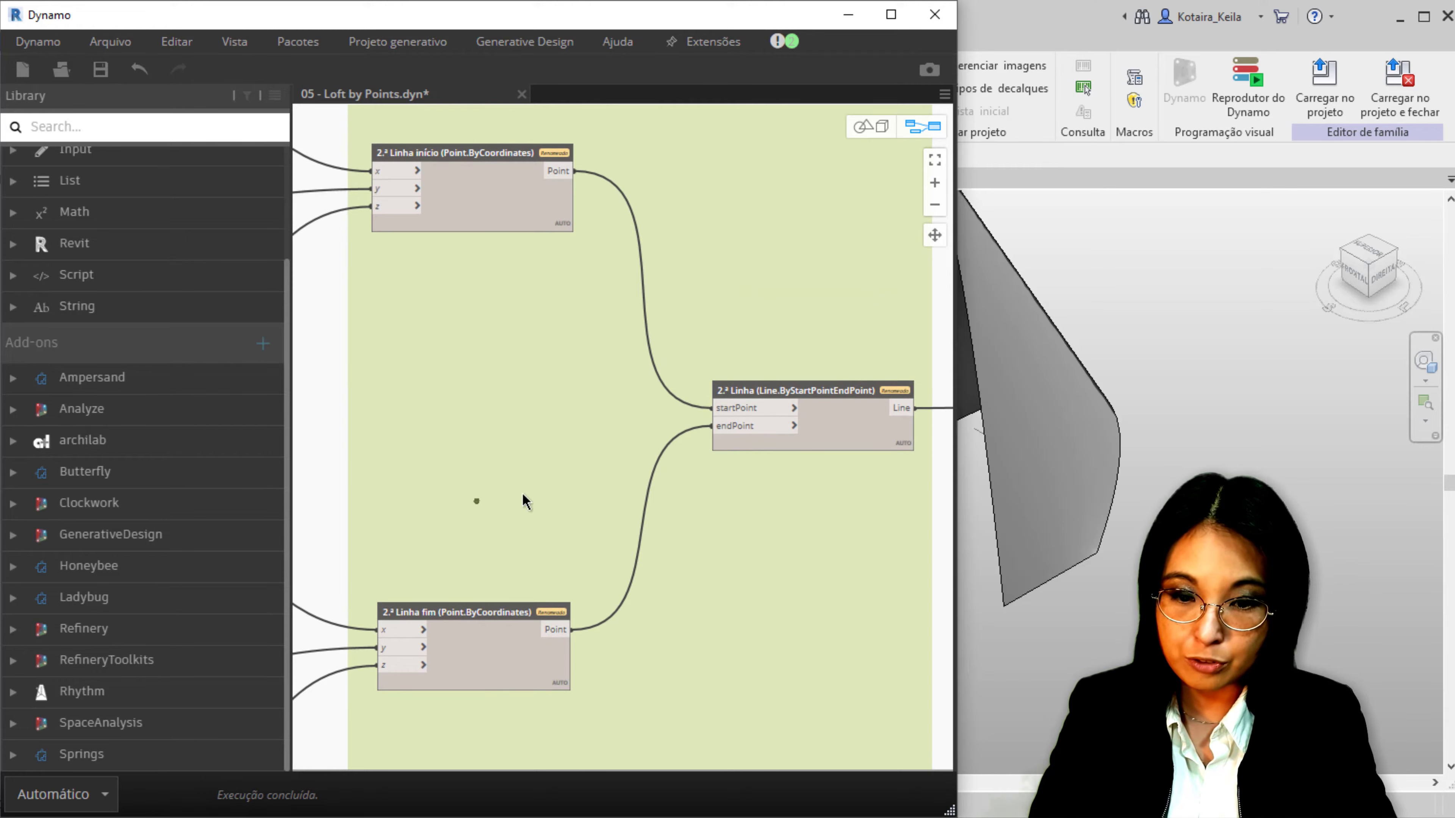
pyautogui.moveTo(670, 213)
pyautogui.mouseDown(button='middle')
pyautogui.moveTo(645, 451)
pyautogui.moveTo(727, 490)
pyautogui.moveTo(673, 552)
pyautogui.moveTo(575, 411)
pyautogui.mouseUp(button='middle')
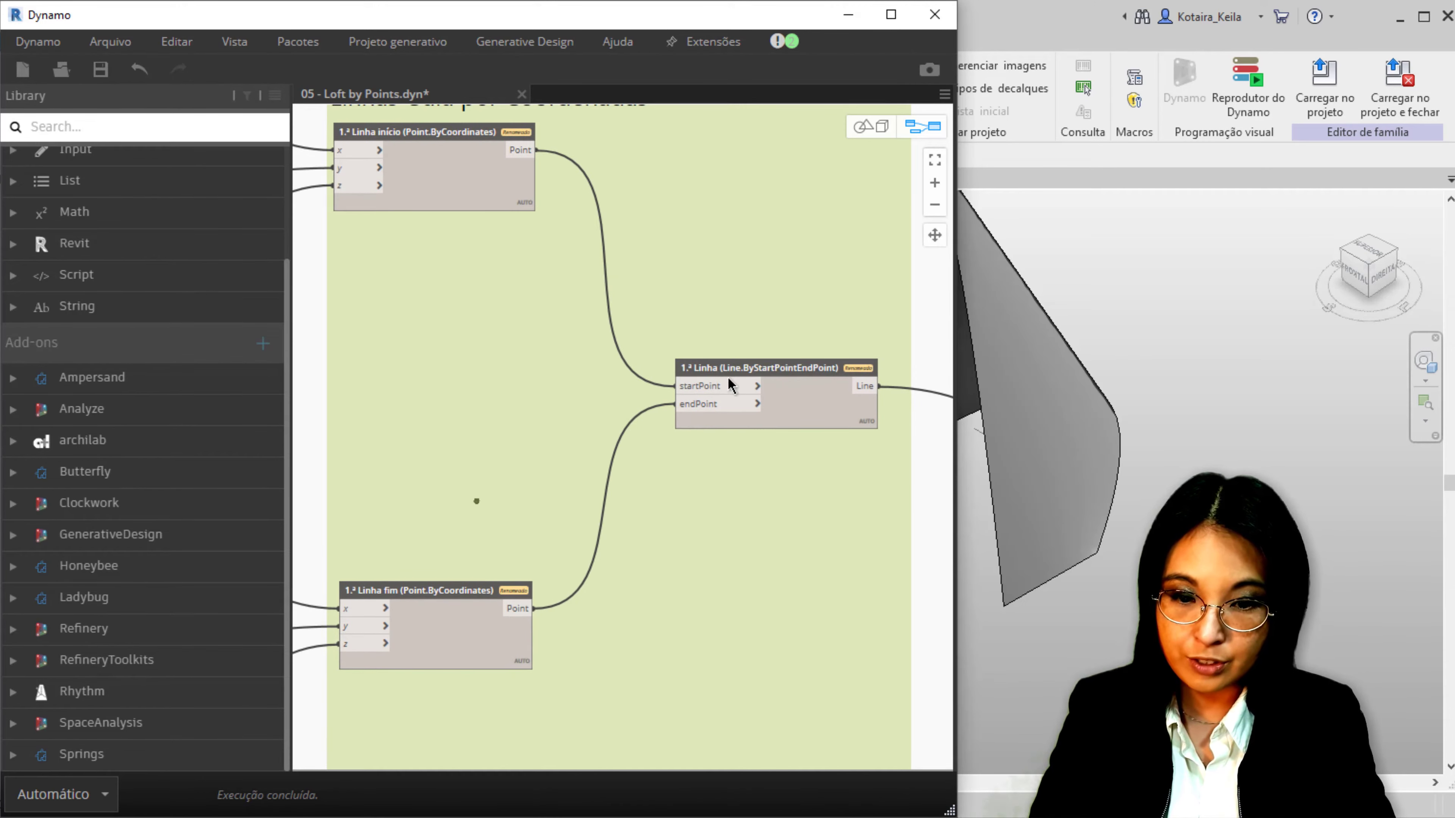
pyautogui.moveTo(728, 379)
pyautogui.mouseDown(button='middle')
pyautogui.moveTo(682, 292)
pyautogui.moveTo(560, 230)
pyautogui.mouseUp(button='middle')
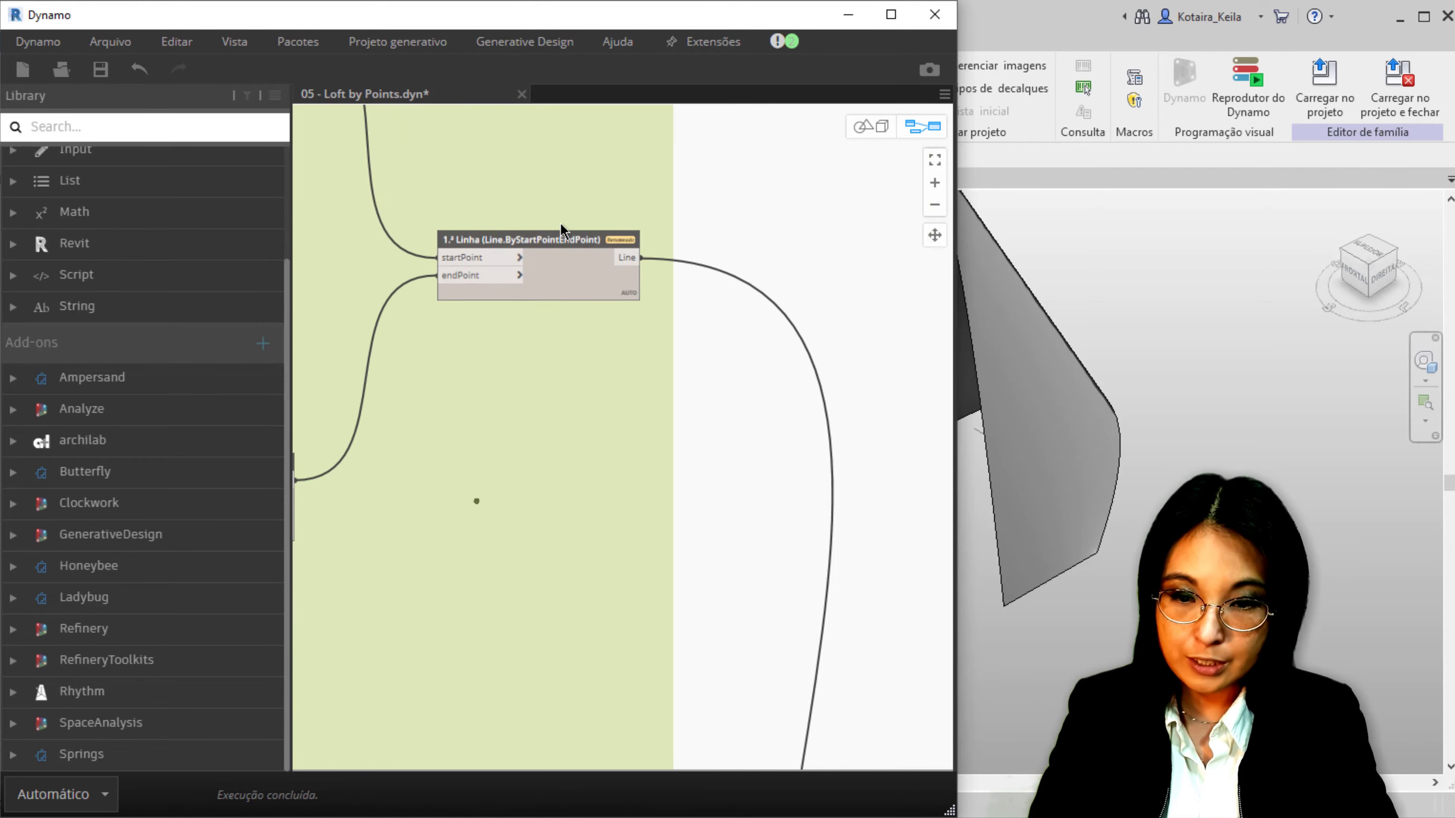
pyautogui.scroll(-3, 630, 235)
pyautogui.moveTo(746, 427); pyautogui.dragTo(652, 301, button='middle')
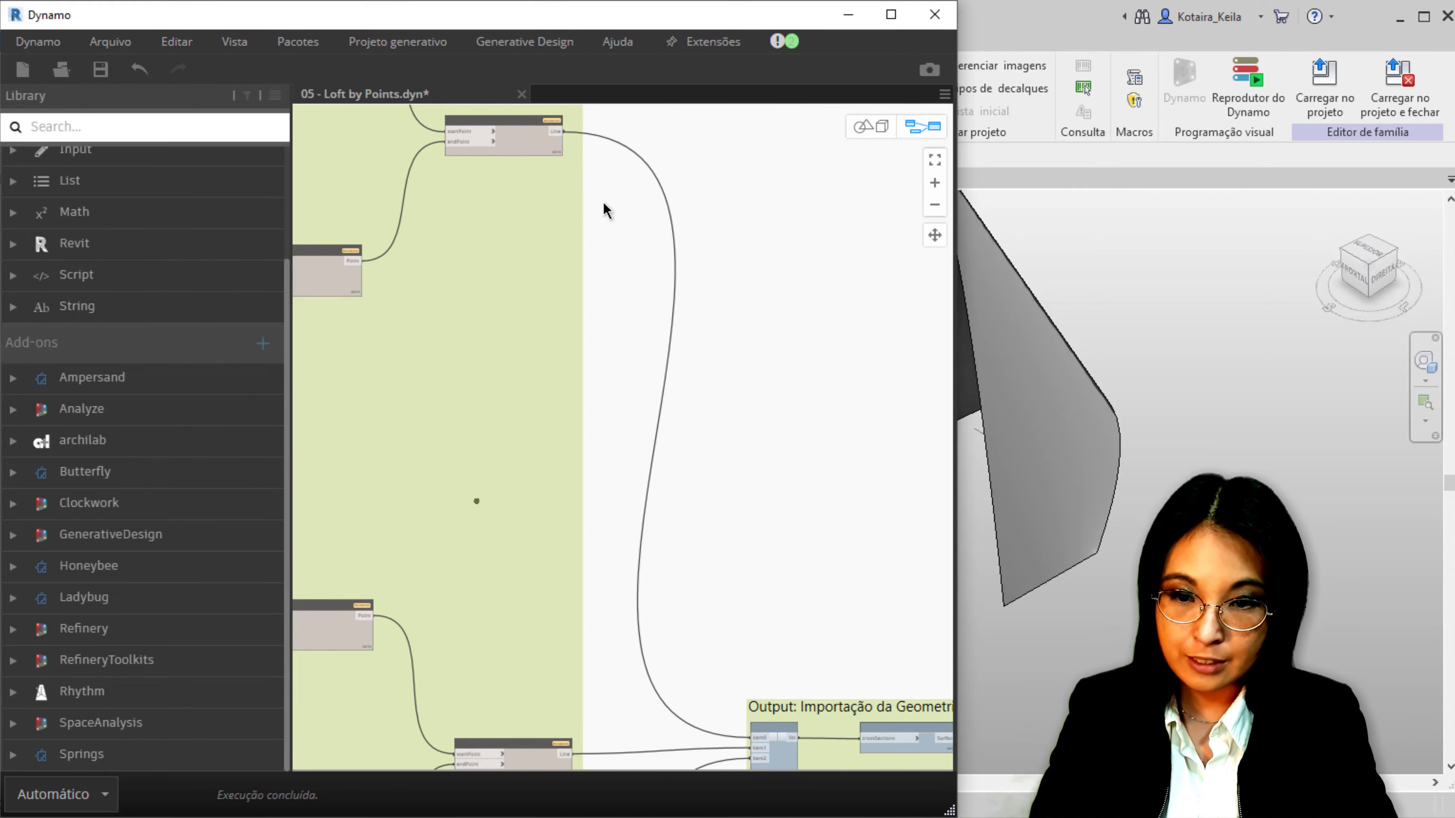
# Zoom in on the List Create node in the Output group
pyautogui.scroll(3, 540, 130)
pyautogui.scroll(-2, 544, 146)
pyautogui.scroll(-5, 579, 139)
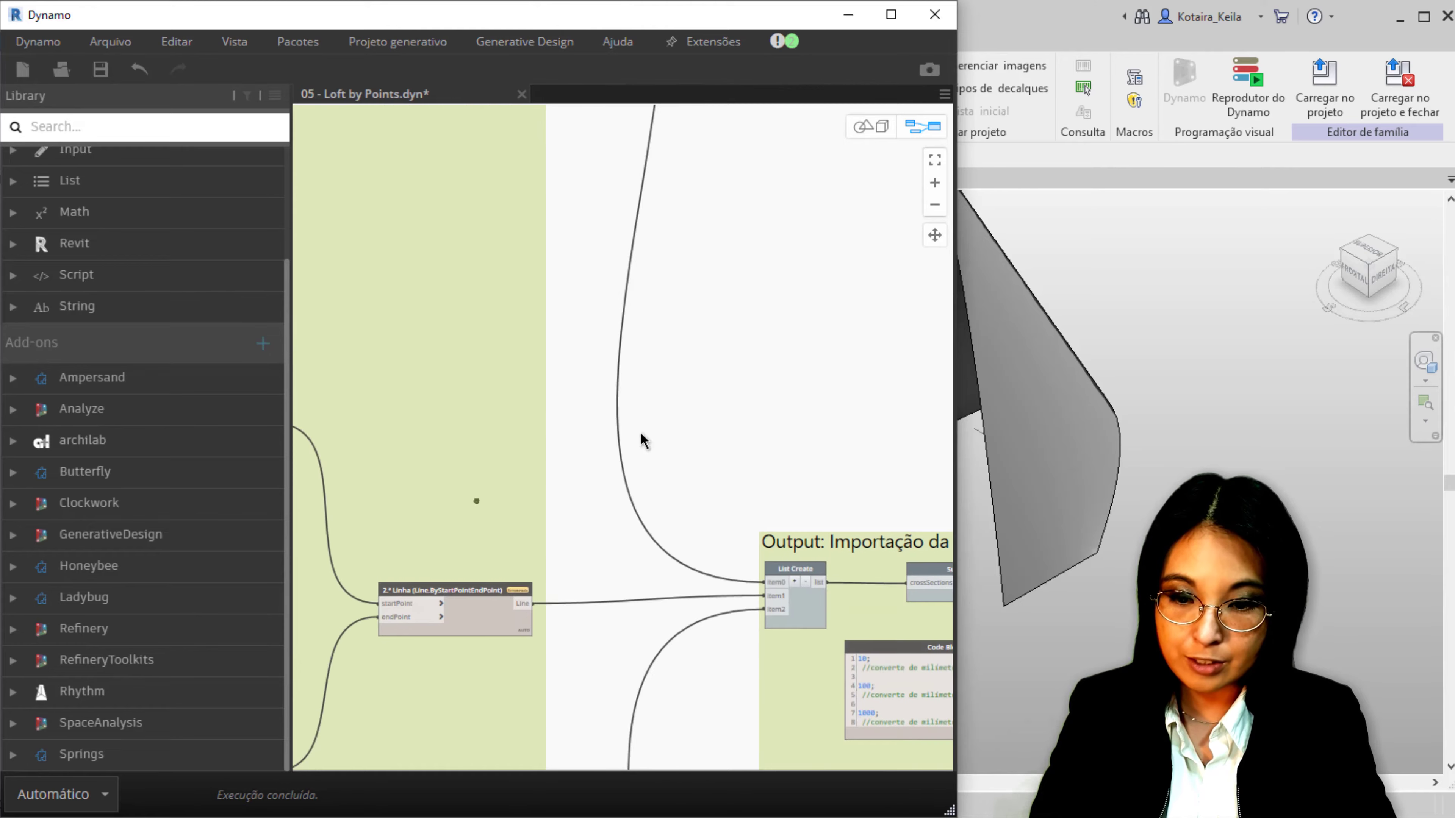
pyautogui.scroll(-5, 640, 433)
pyautogui.scroll(-5, 669, 185)
pyautogui.scroll(-3, 669, 186)
pyautogui.scroll(-5, 643, 624)
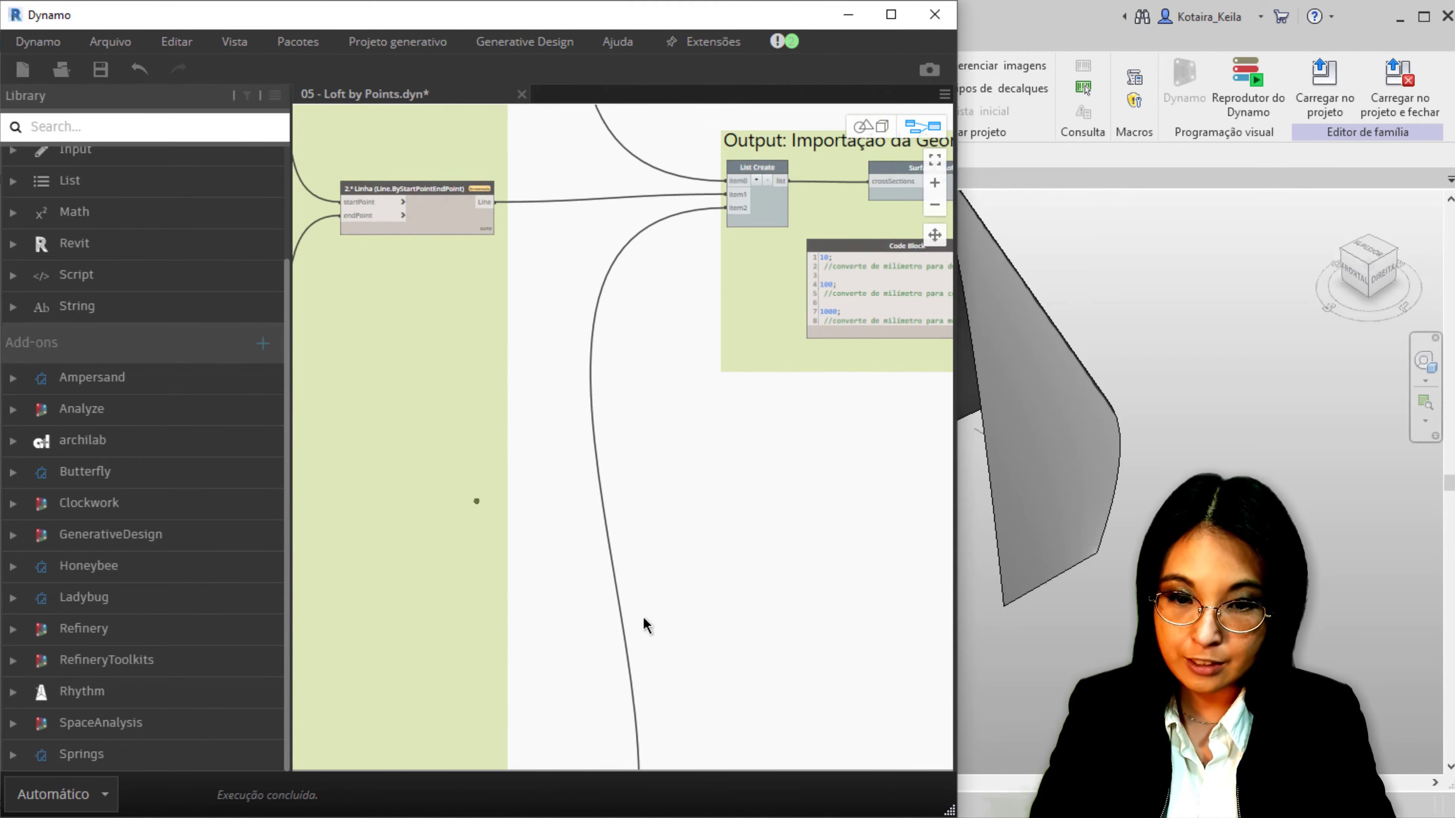
pyautogui.scroll(3, 562, 709)
pyautogui.scroll(3, 697, 331)
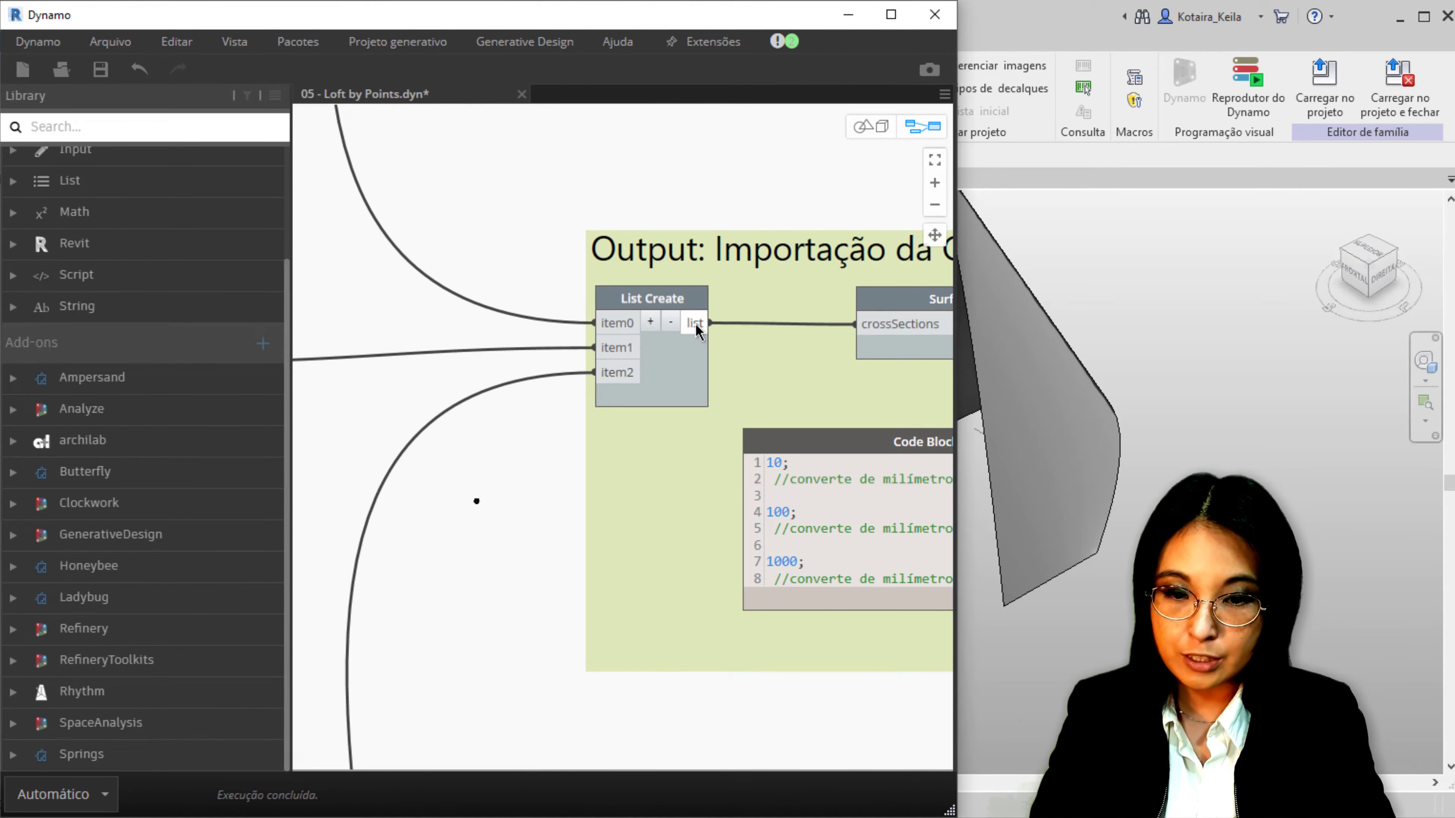
# Toggle the List Create preview and briefly switch to 3D background navigation and back
pyautogui.rightClick(659, 297)
pyautogui.click(736, 421)
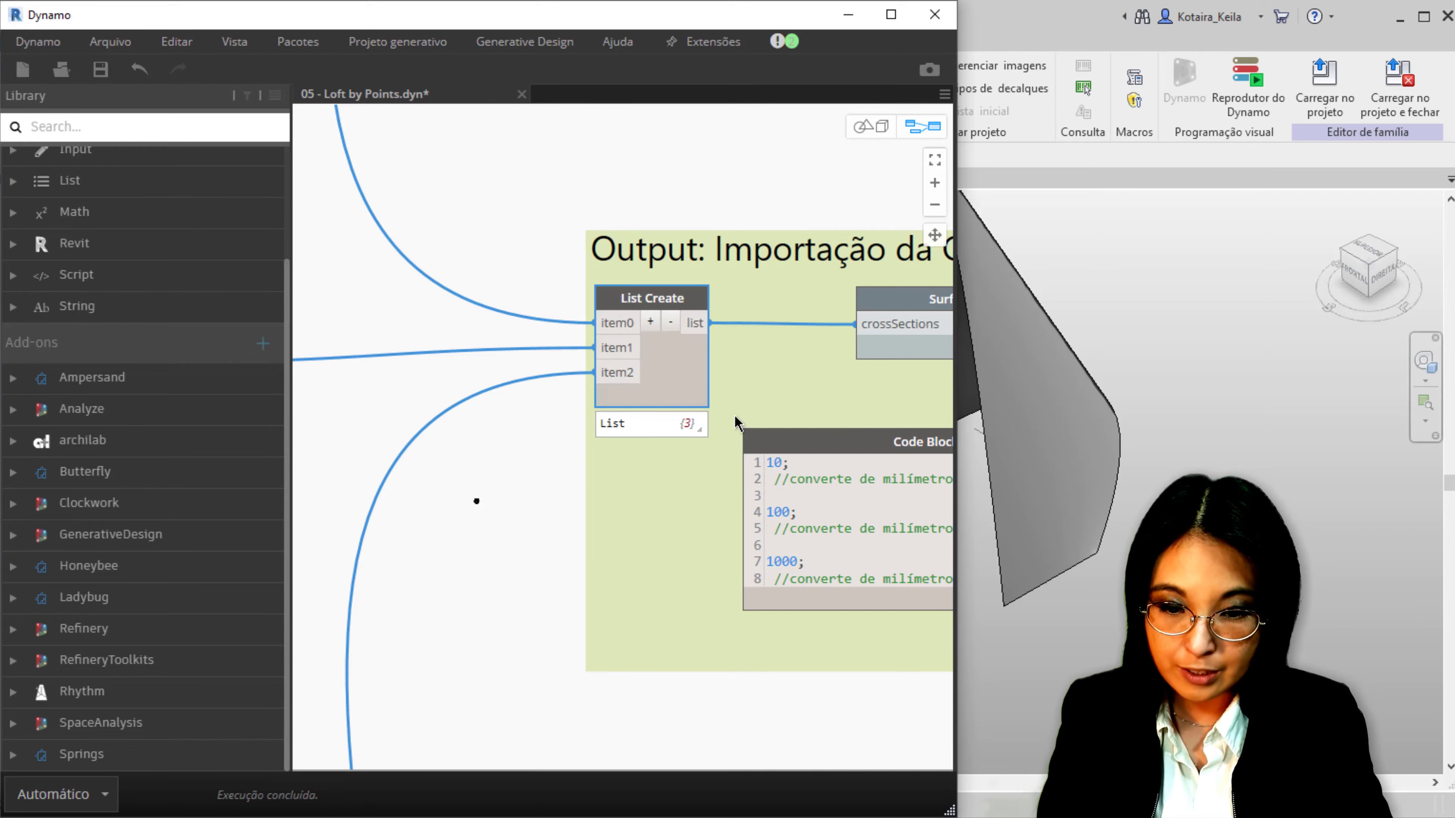
pyautogui.click(925, 132)
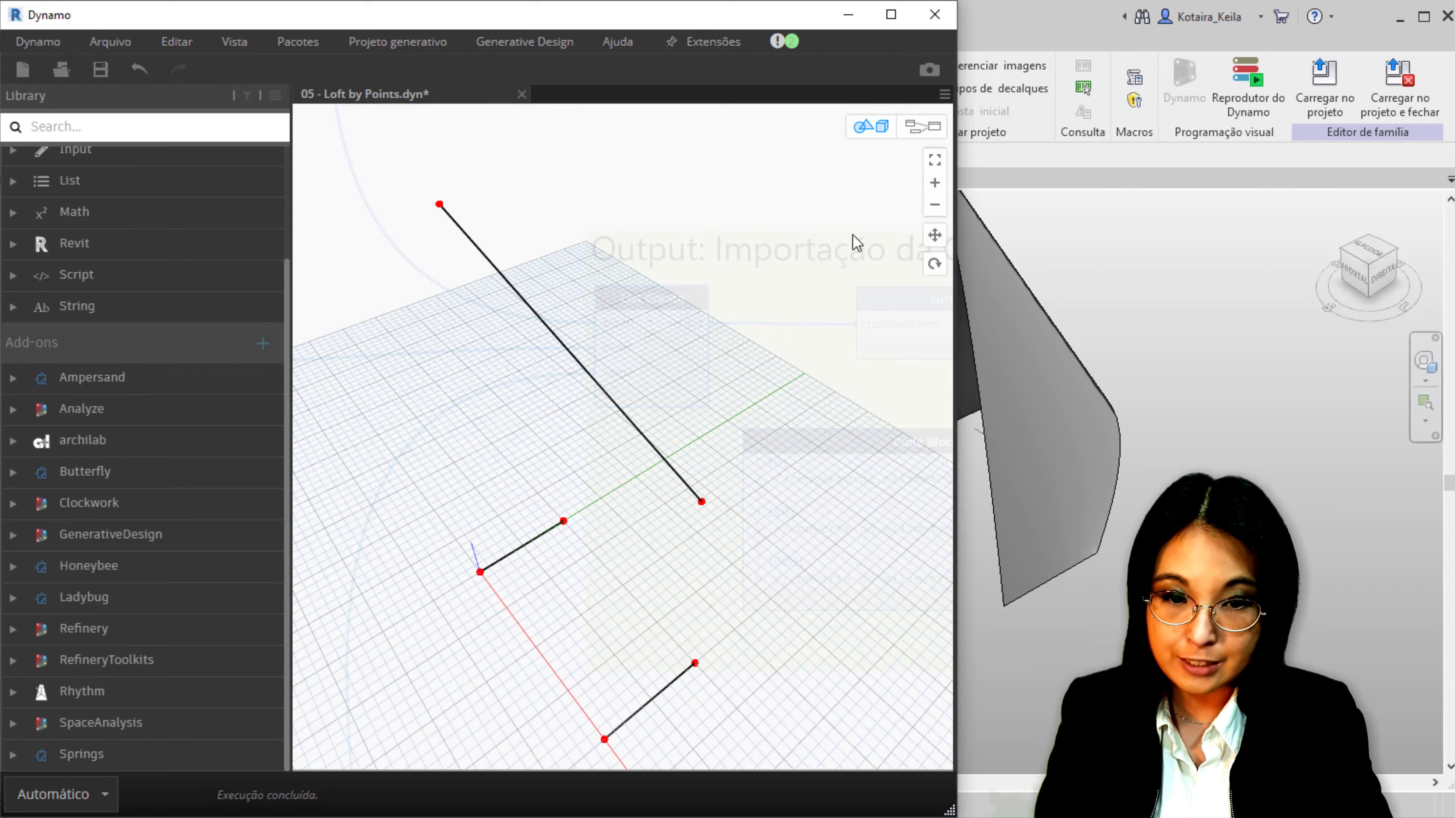
pyautogui.click(932, 129)
pyautogui.scroll(-3, 513, 576)
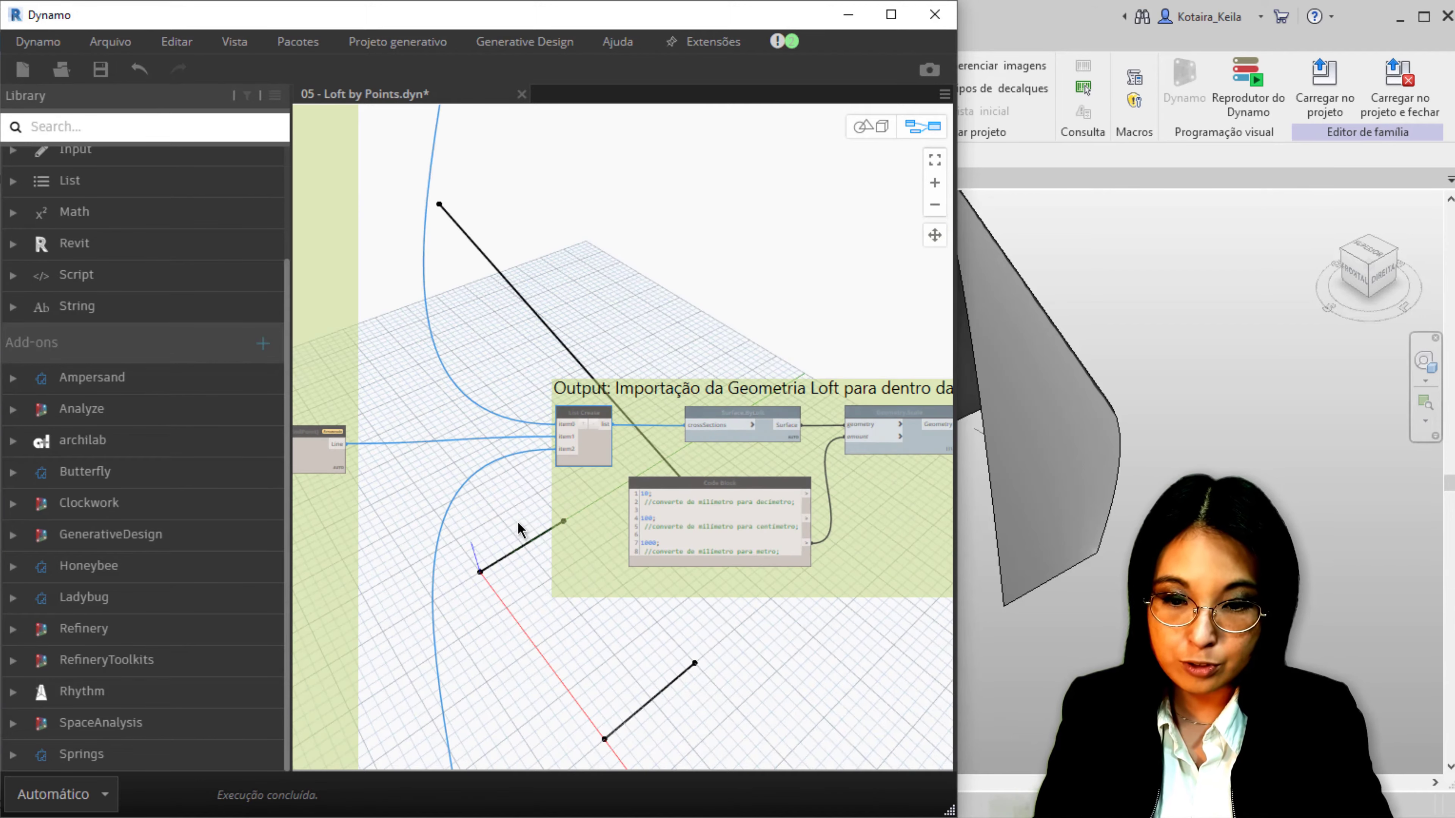
pyautogui.click(629, 281)
pyautogui.scroll(3, 518, 217)
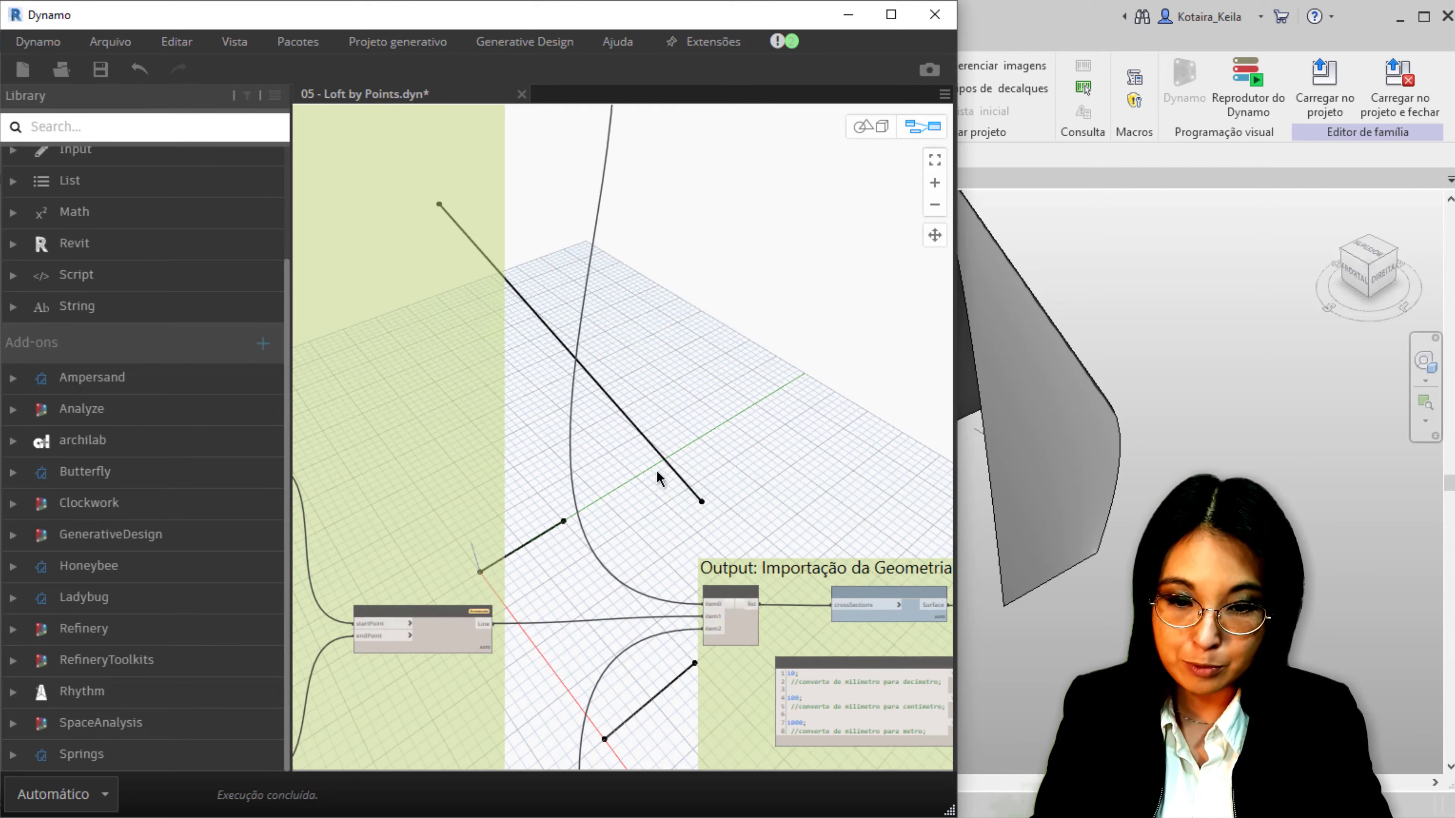
# Select the first Line node to highlight its line, then deselect it
pyautogui.moveTo(666, 480); pyautogui.dragTo(452, 286, button='middle')
pyautogui.click(453, 290)
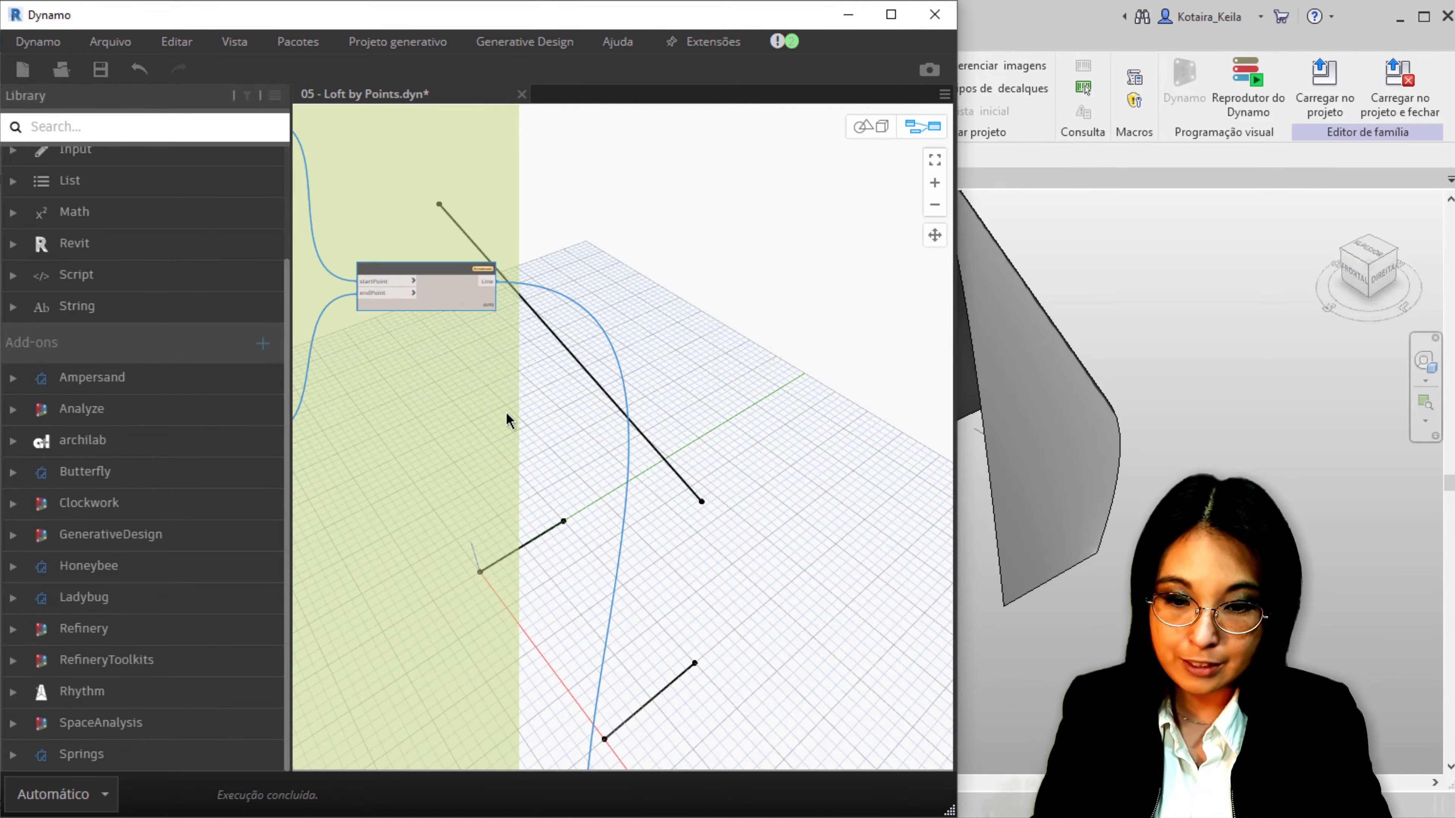
pyautogui.rightClick(450, 300)
pyautogui.click(671, 314)
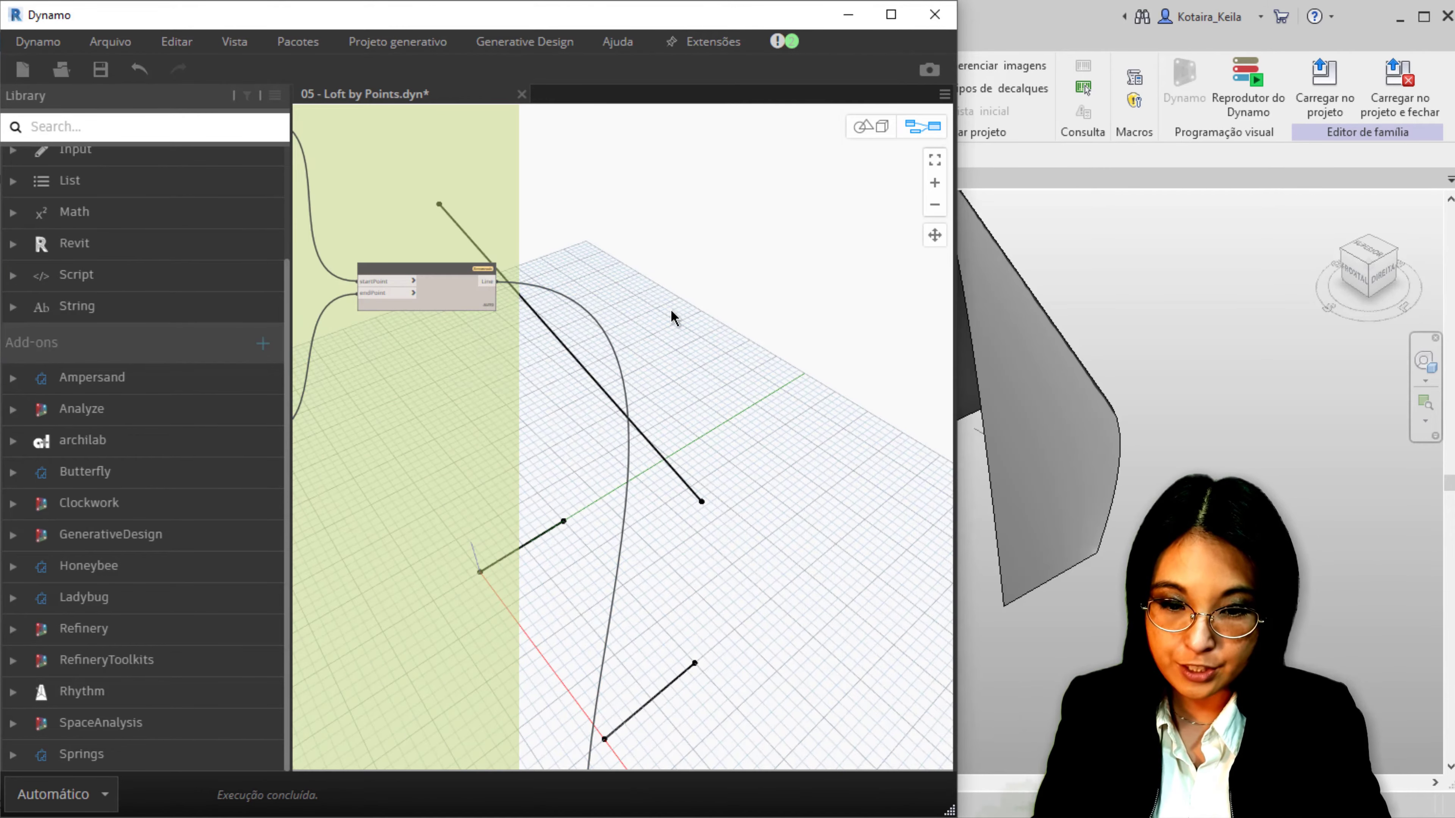
pyautogui.scroll(-3, 671, 314)
# Select the upper and lower Line nodes in turn to highlight each line
pyautogui.click(523, 209)
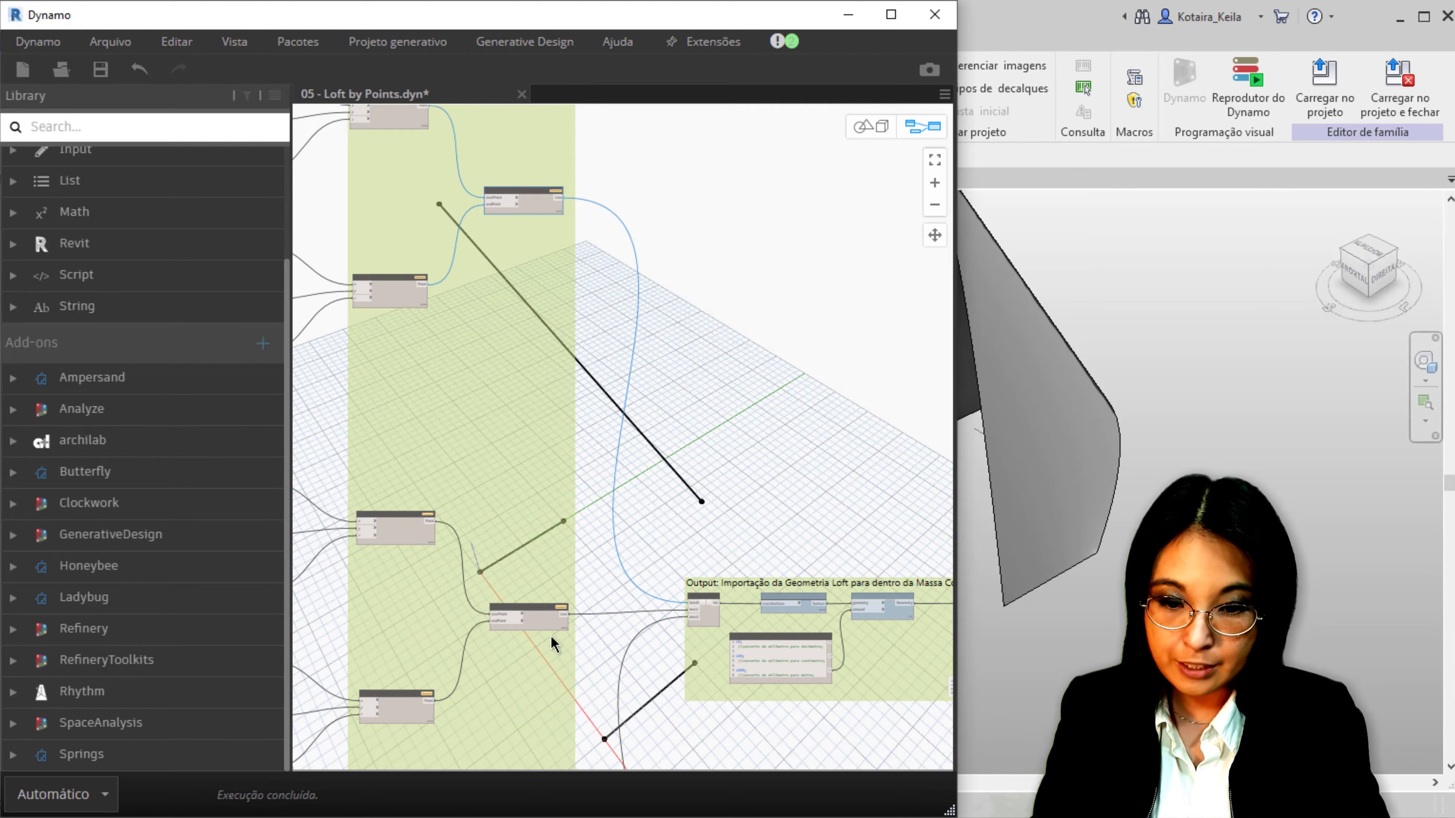
pyautogui.click(542, 618)
pyautogui.moveTo(563, 636); pyautogui.dragTo(458, 570, button='middle')
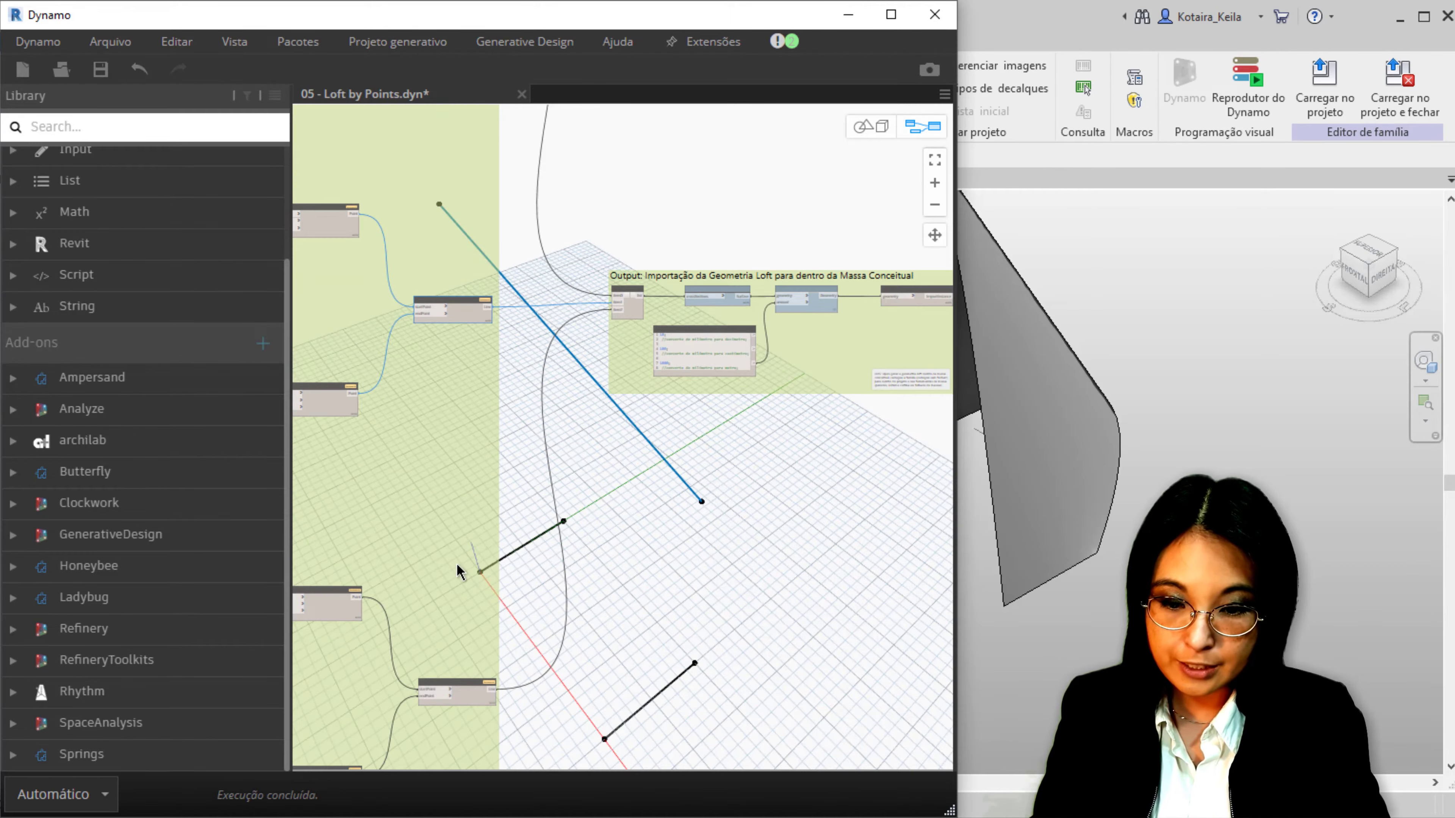
pyautogui.click(462, 701)
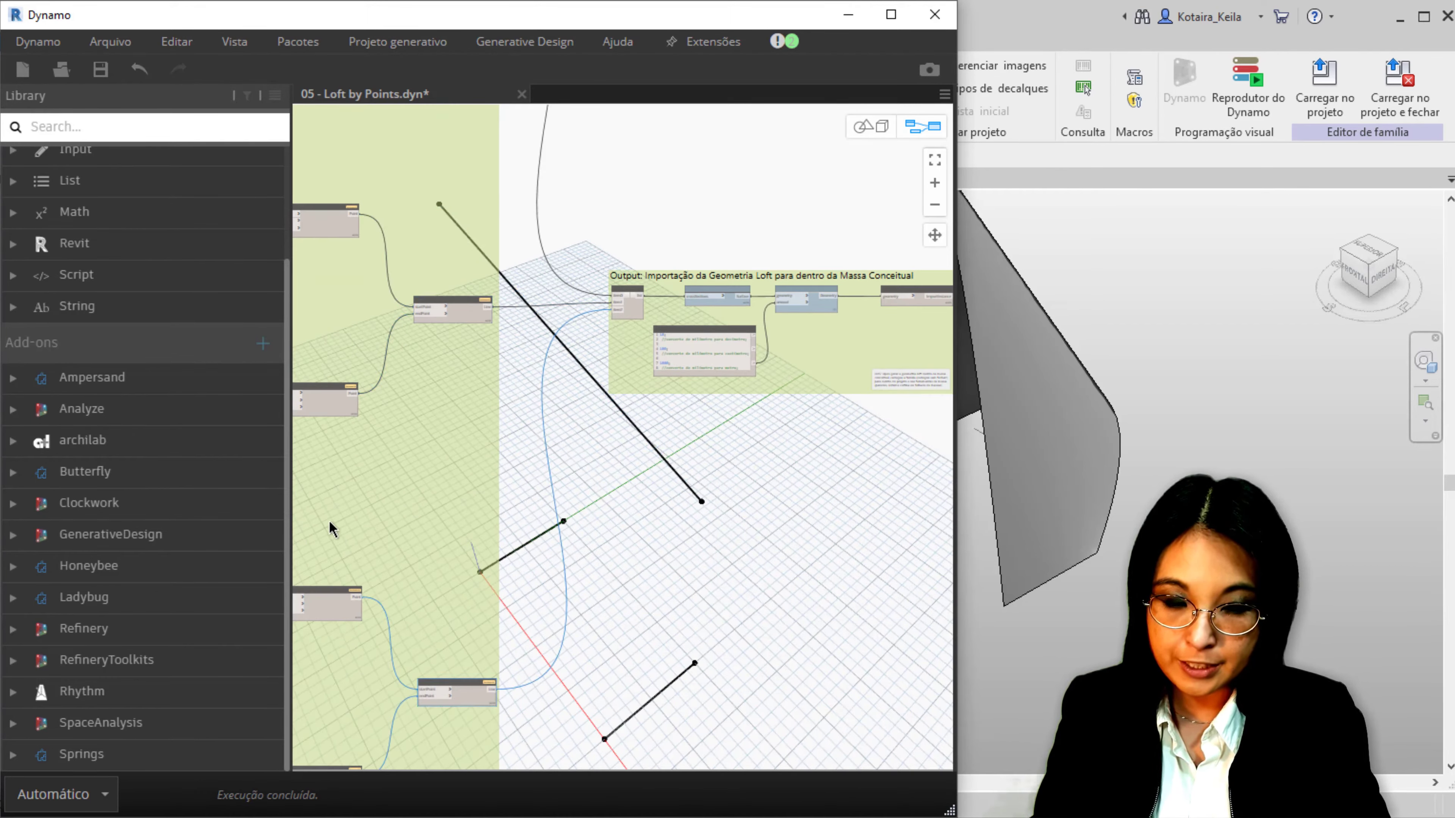
pyautogui.click(475, 327)
pyautogui.scroll(3, 601, 298)
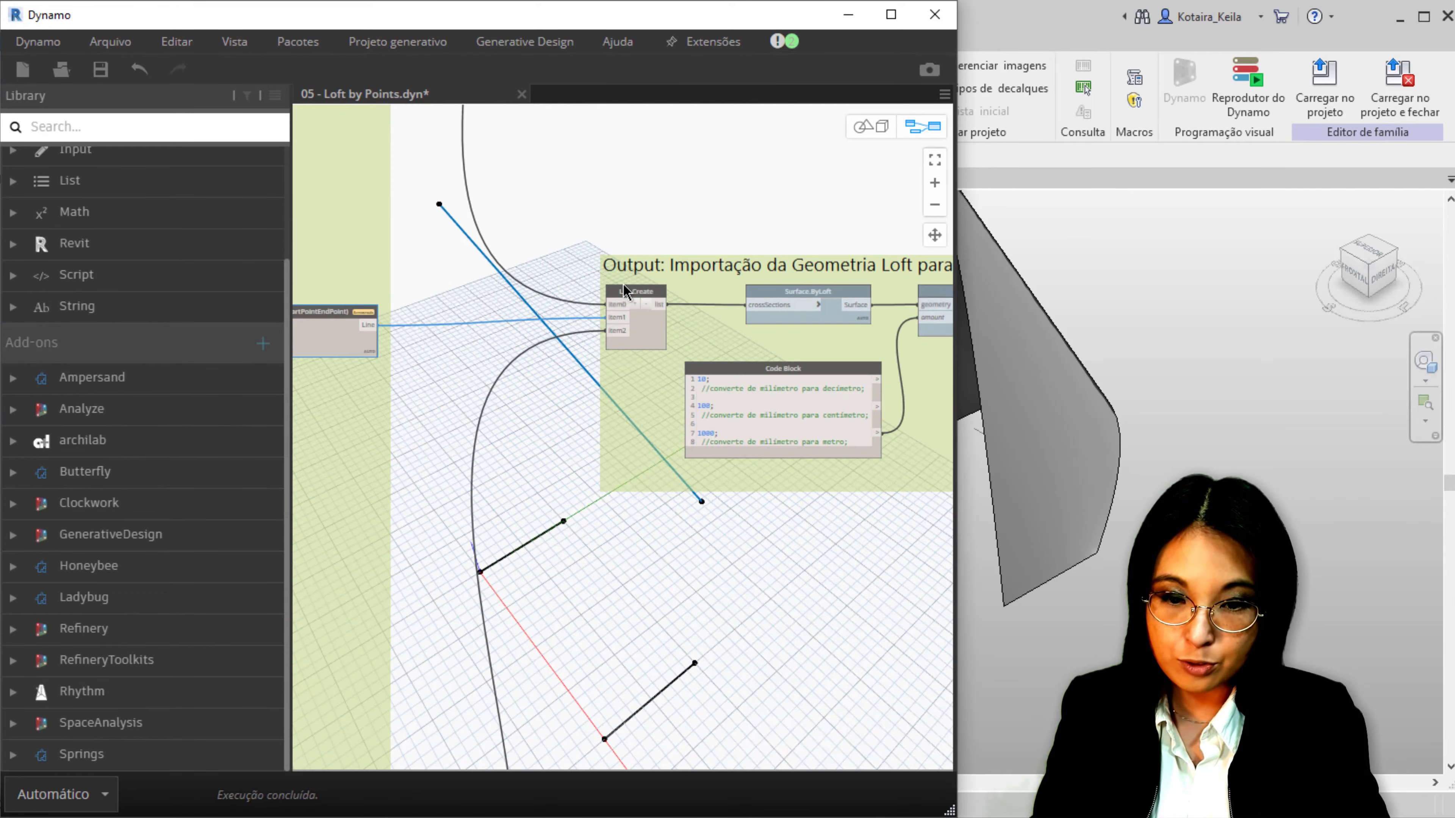
pyautogui.scroll(3, 629, 293)
pyautogui.scroll(-3, 634, 375)
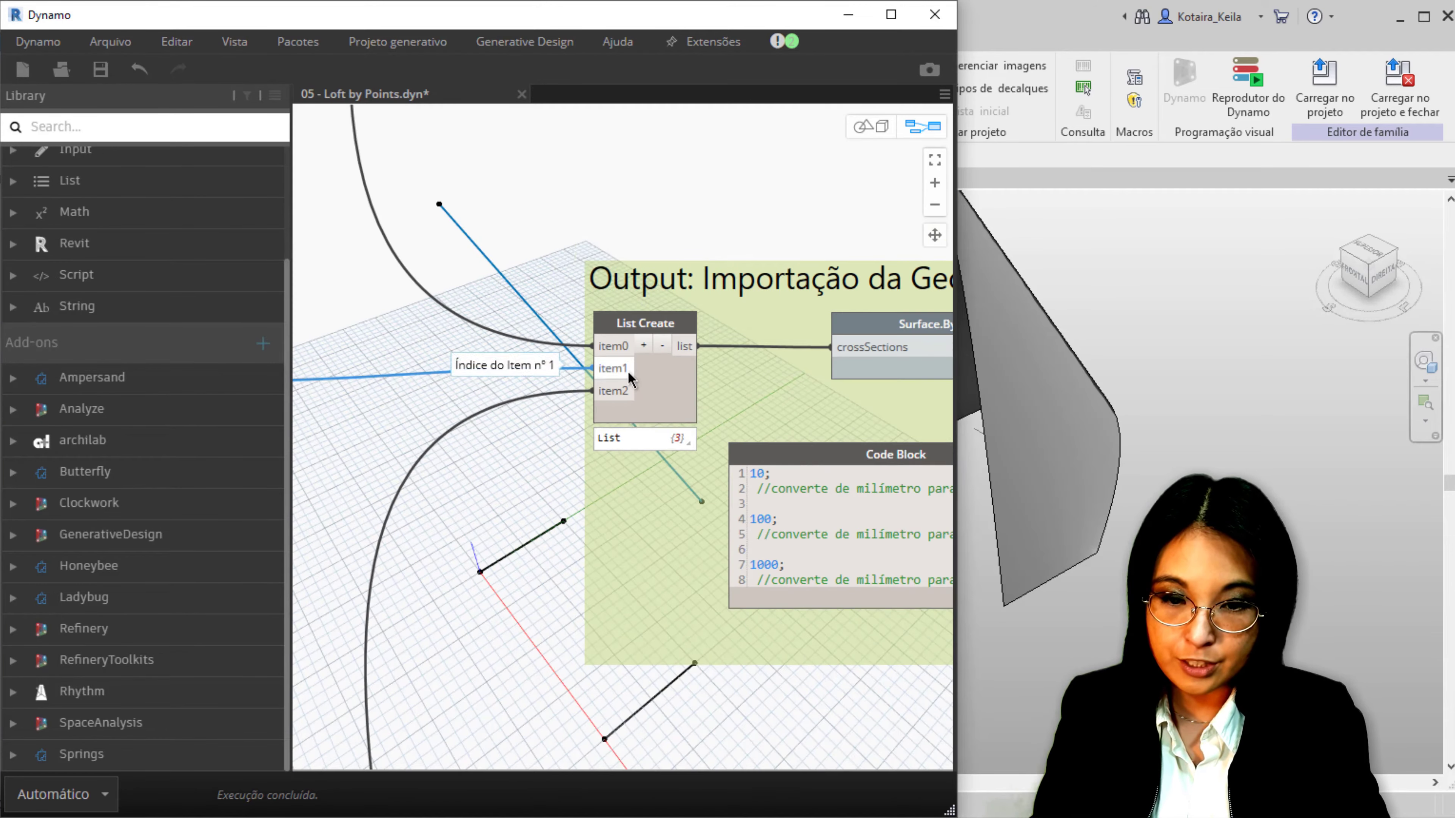
# Add a demo List Create node from canvas search, then delete it
pyautogui.rightClick(641, 209)
pyautogui.write('list')
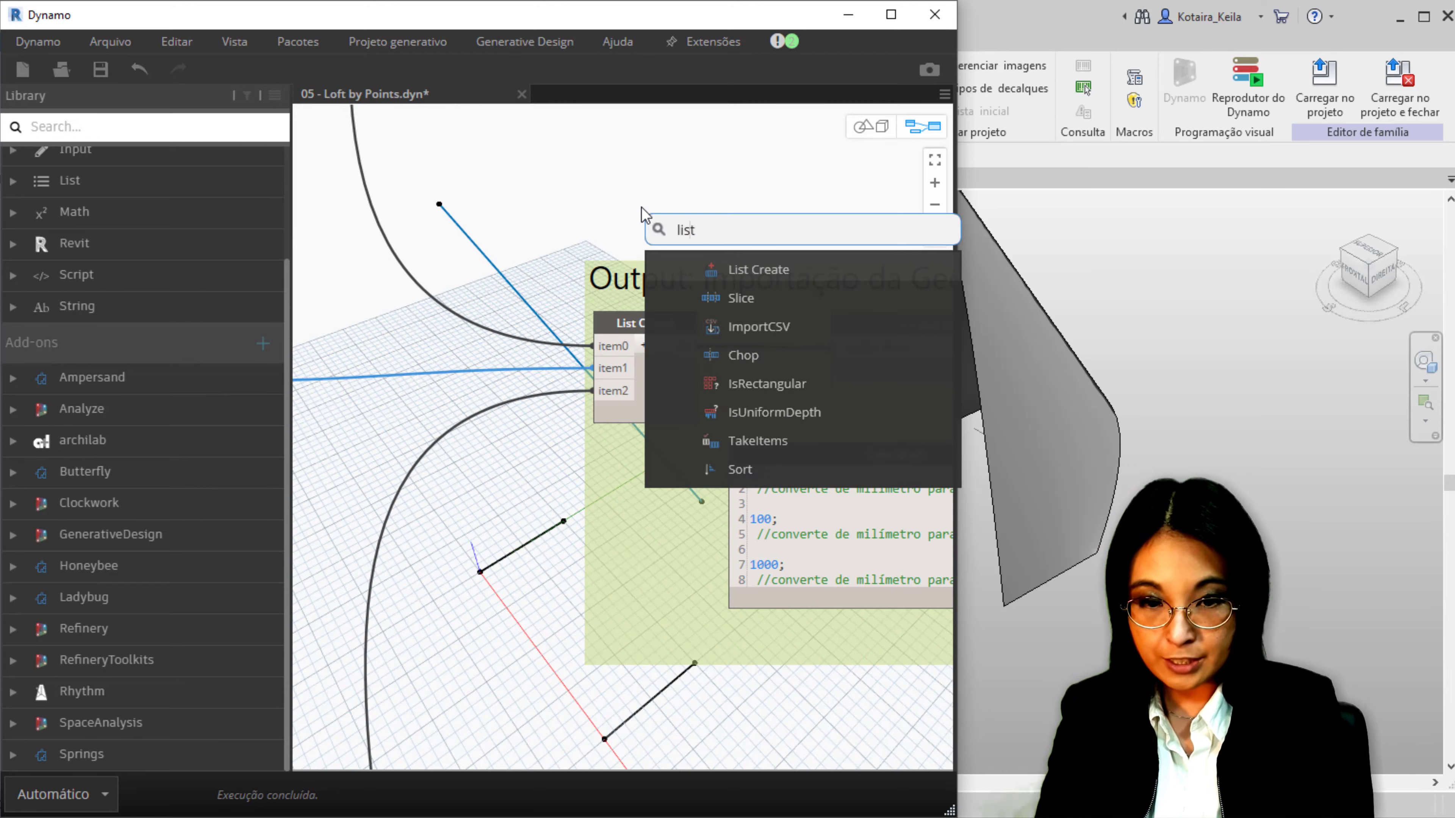
pyautogui.click(780, 269)
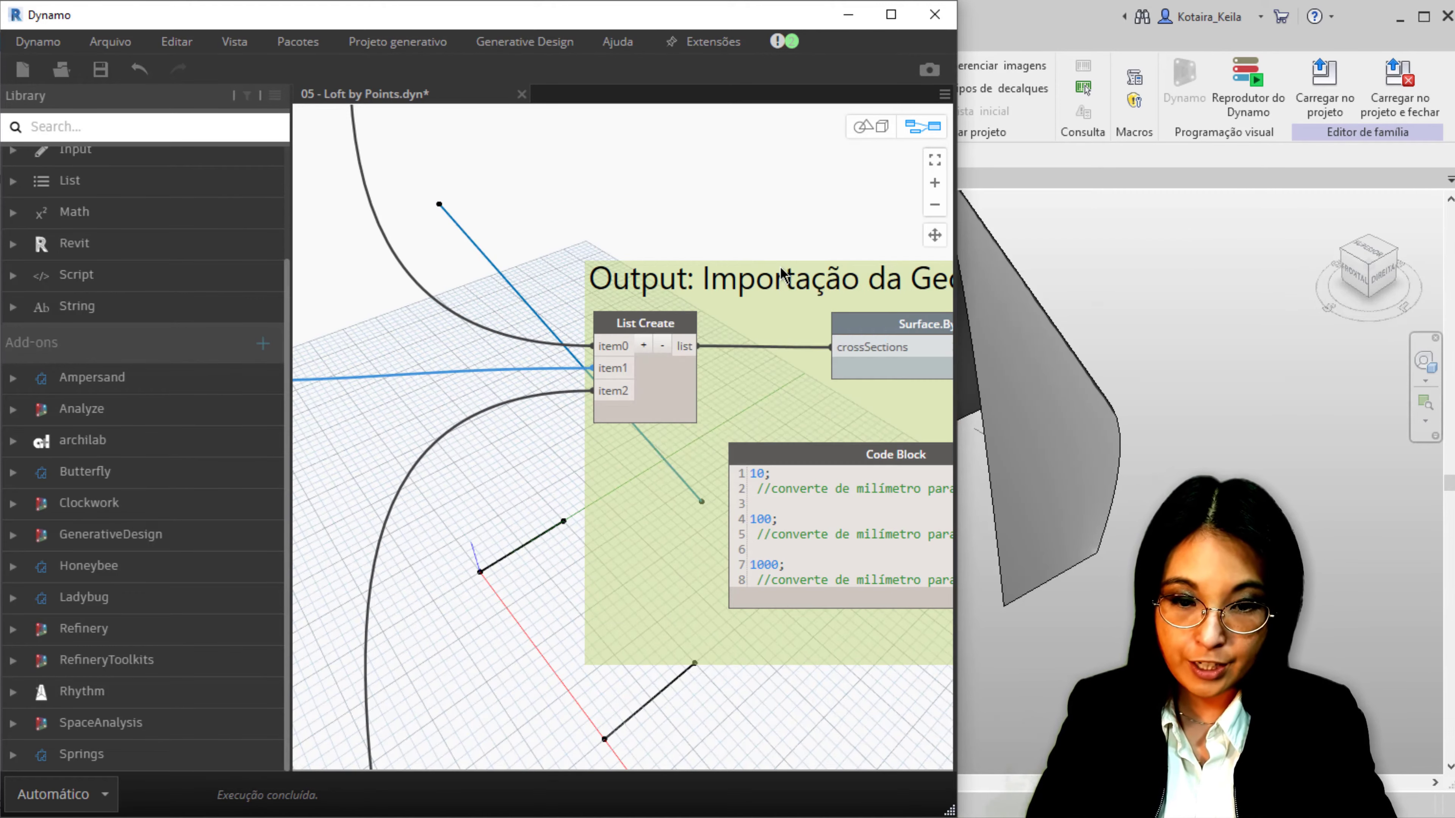
pyautogui.moveTo(801, 282); pyautogui.dragTo(626, 163)
pyautogui.click(655, 183)
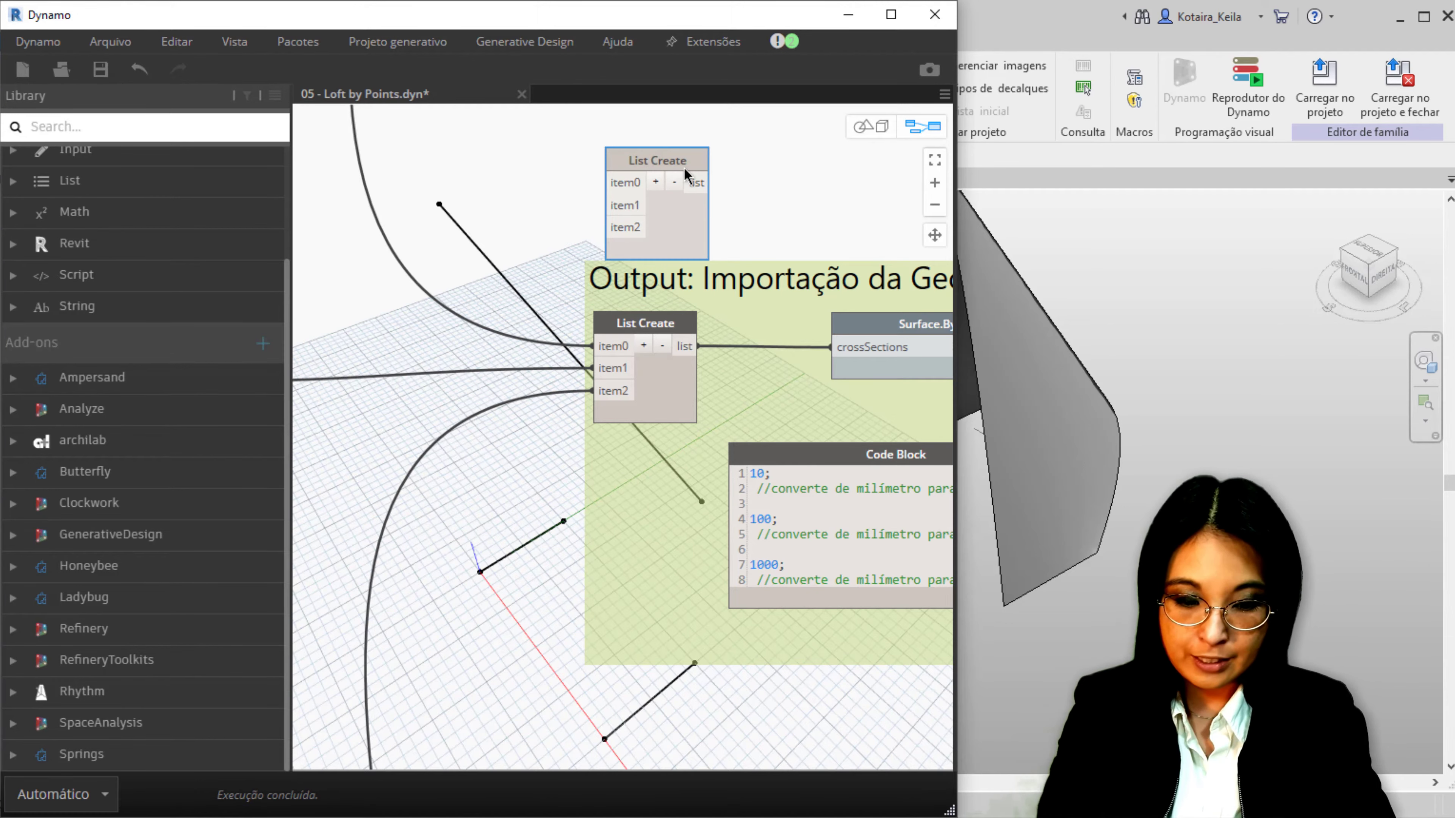
pyautogui.press('Delete')
pyautogui.moveTo(588, 467); pyautogui.dragTo(296, 466, button='middle')
# Add and delete a duplicate Surface.ByLoft, then enable Visualizar on the existing Surface.ByLoft node
pyautogui.rightClick(579, 202)
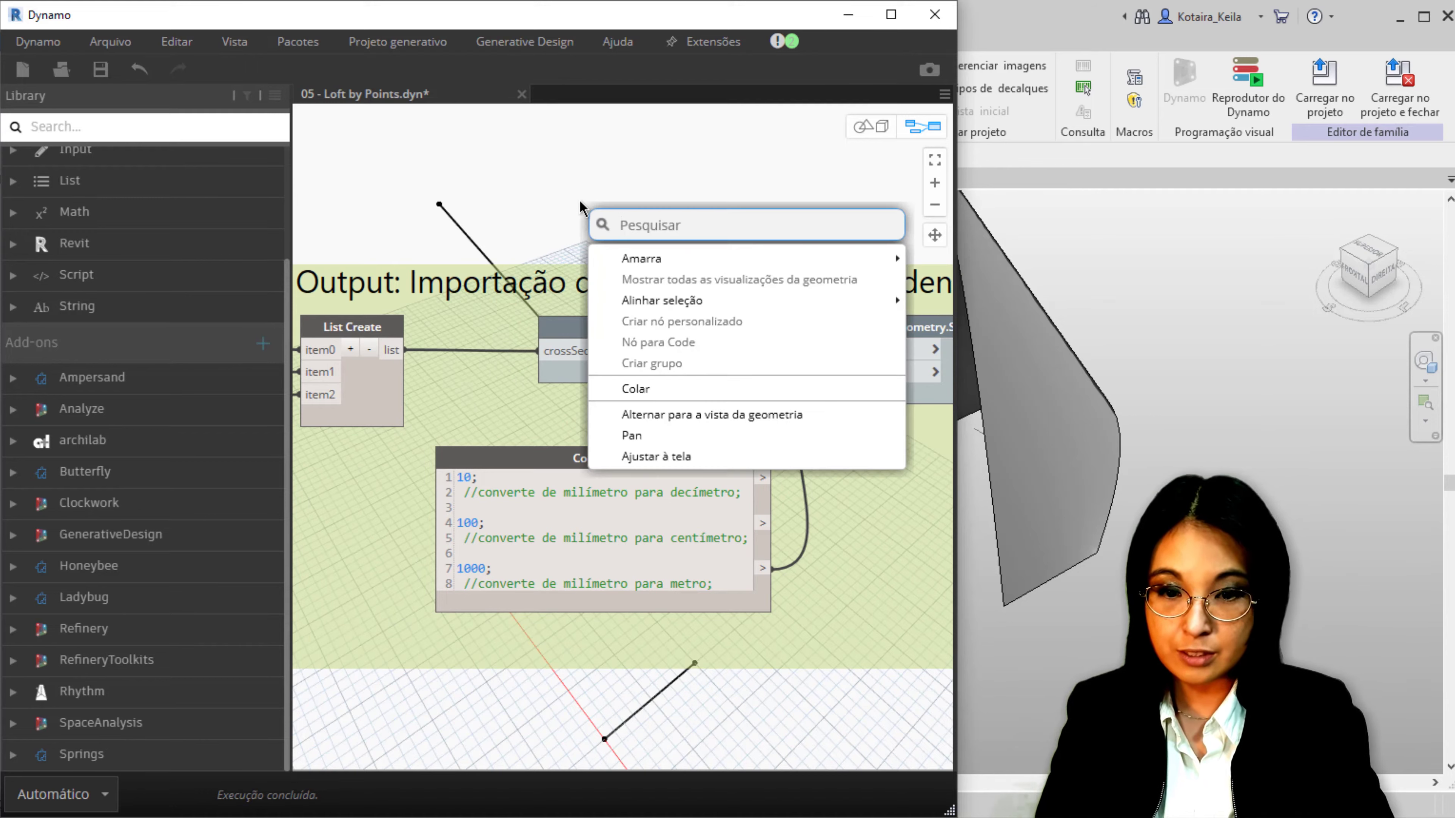
pyautogui.write('sur')
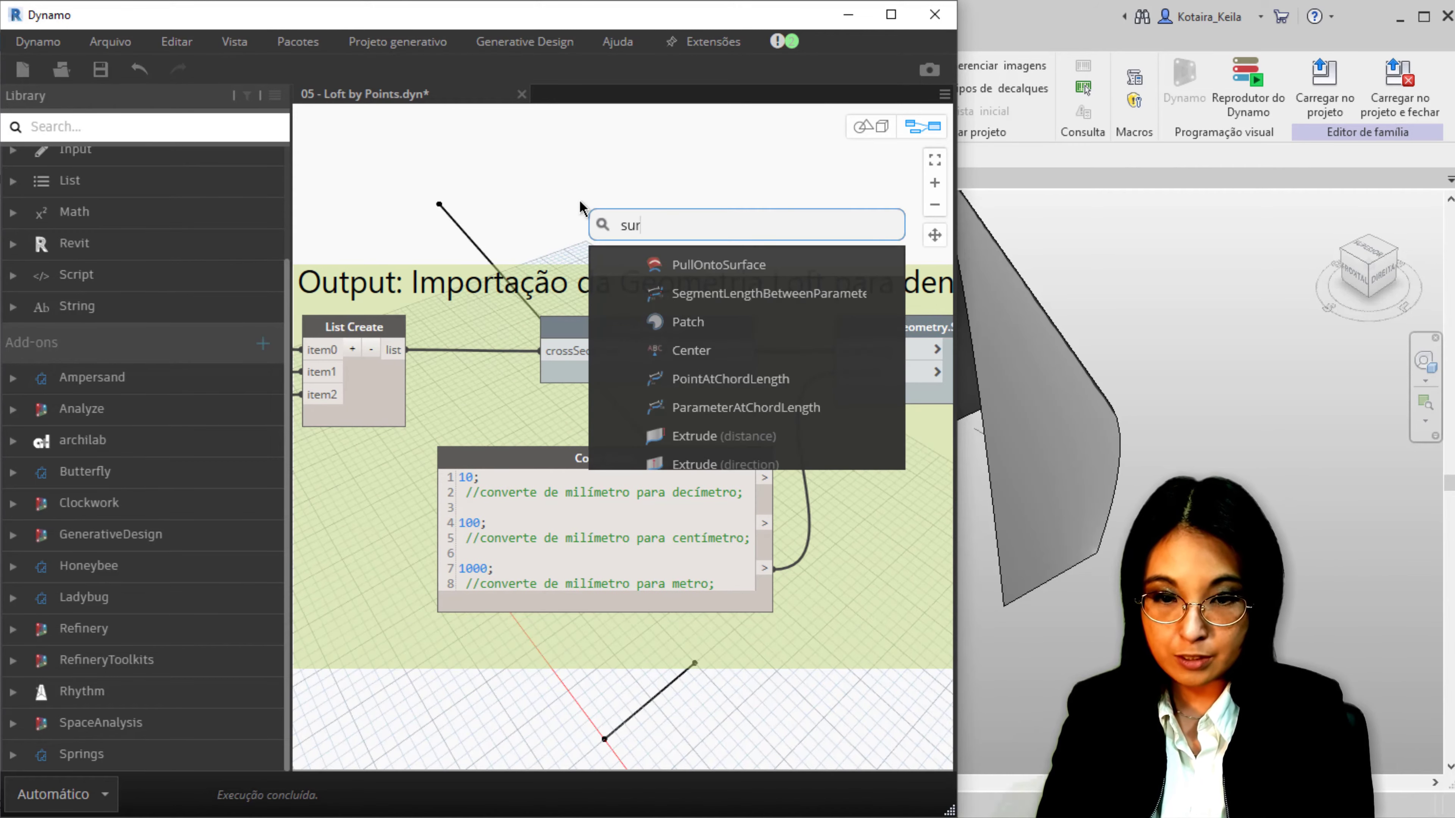
pyautogui.write('face')
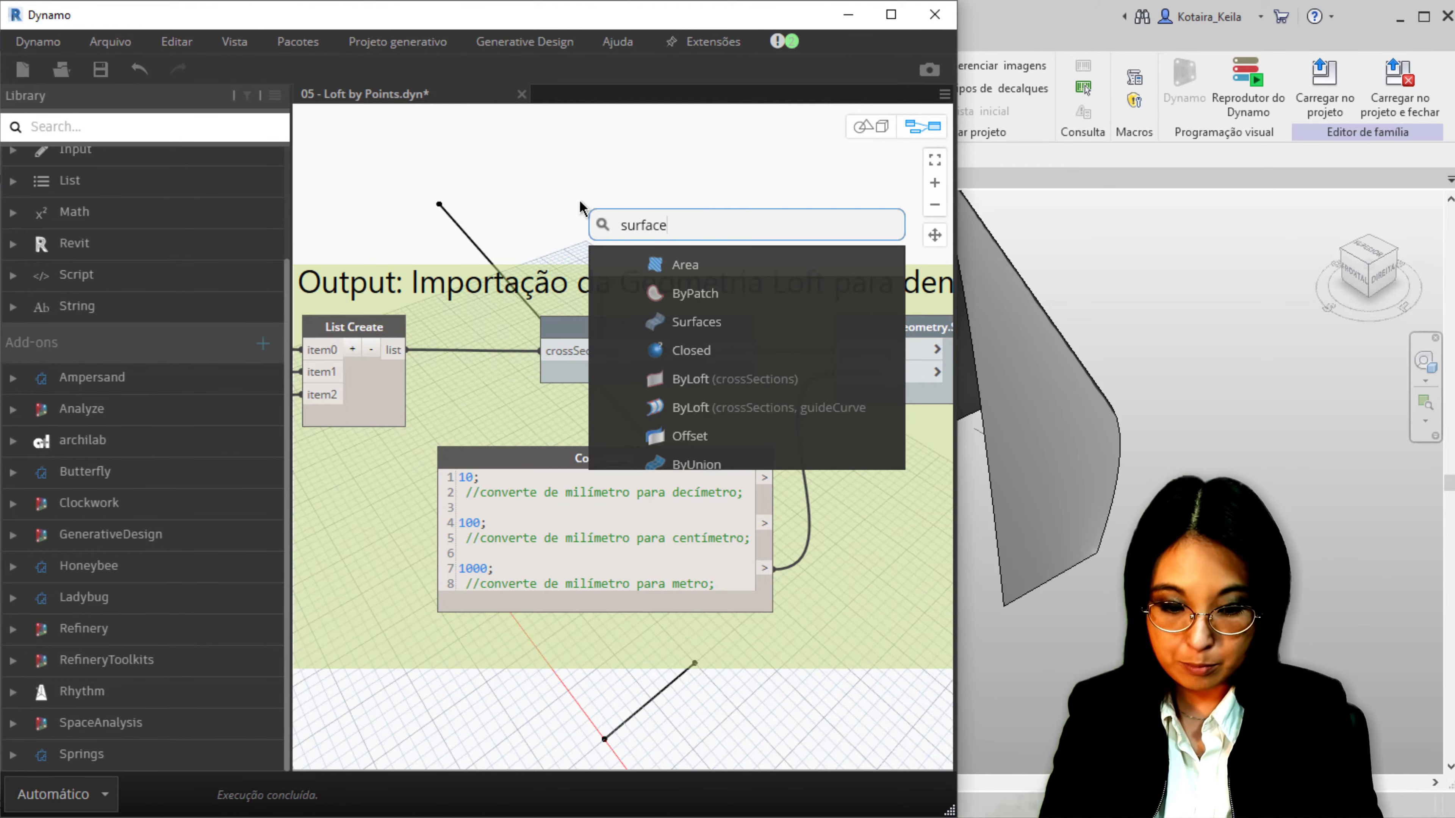
pyautogui.write('.by')
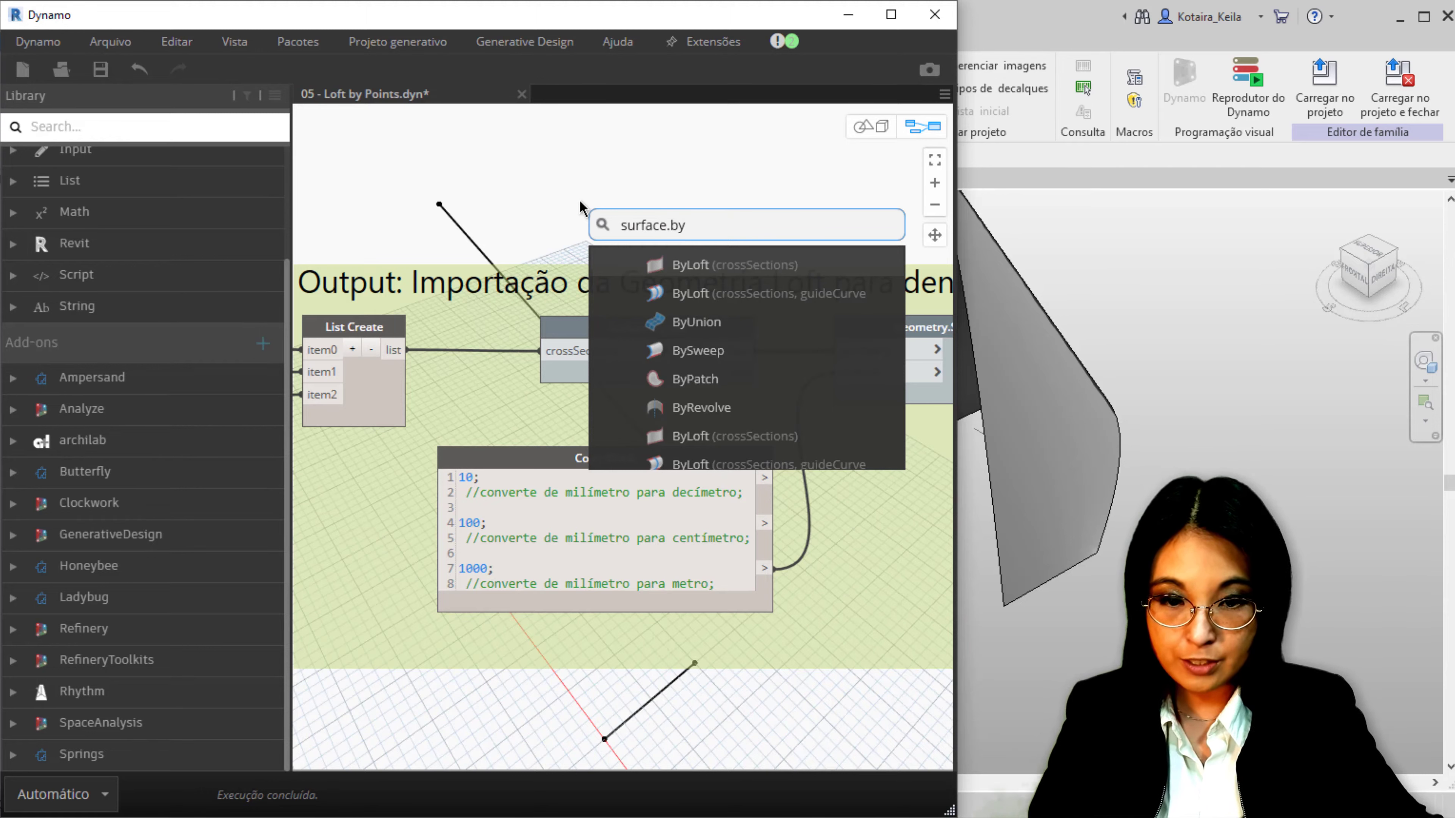
pyautogui.moveTo(735, 265)
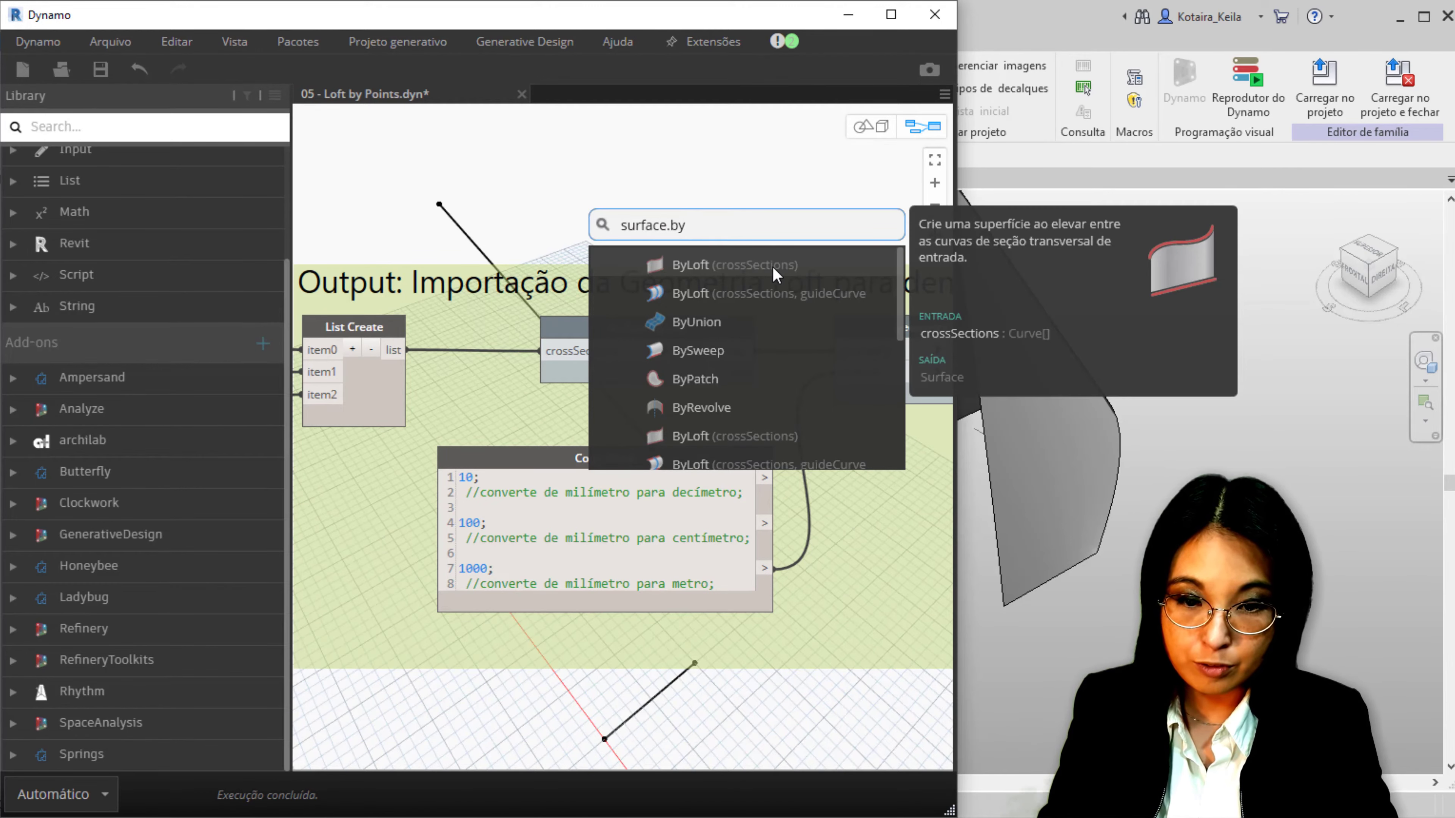
pyautogui.click(775, 274)
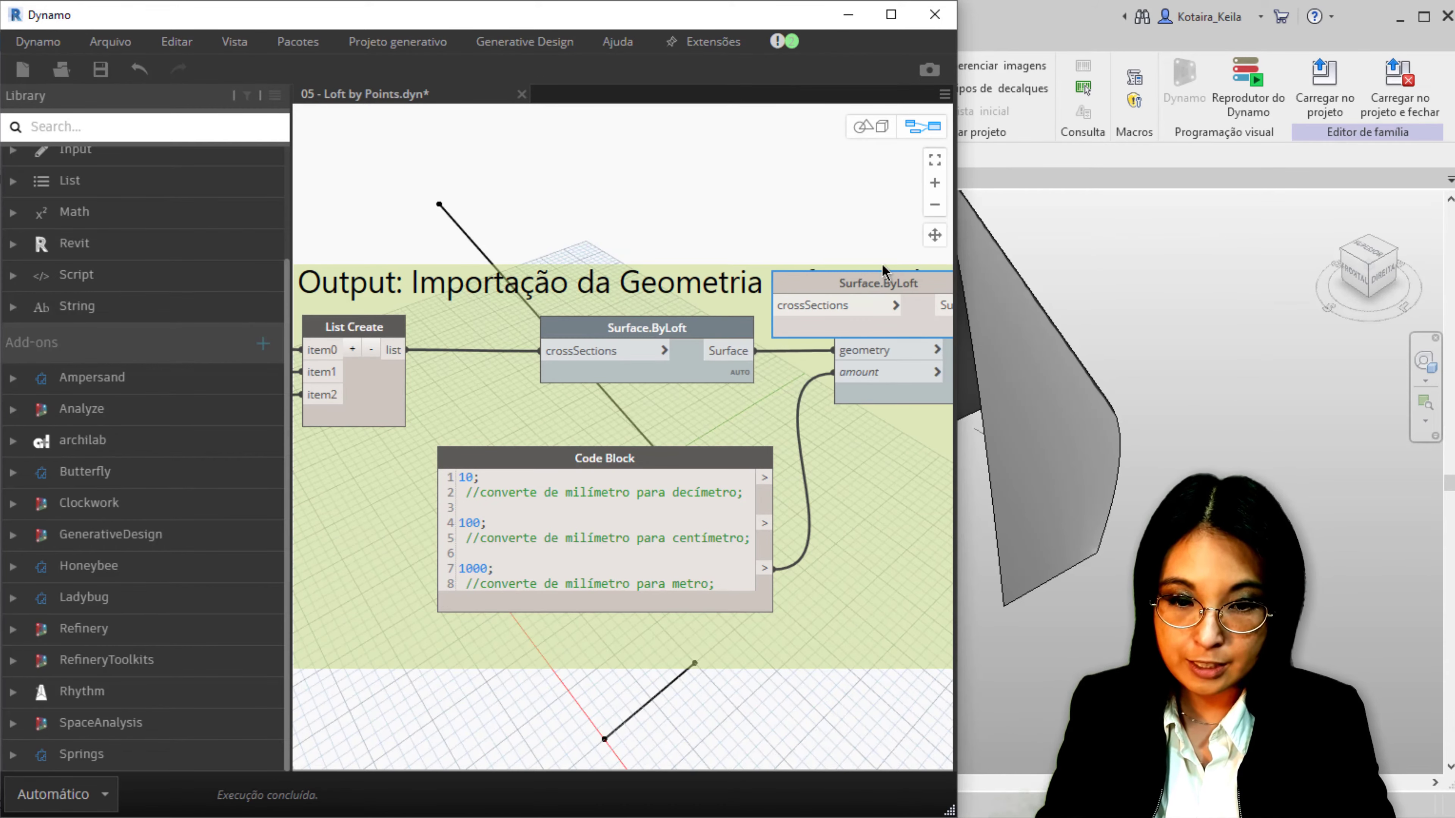
pyautogui.moveTo(906, 293); pyautogui.dragTo(711, 176)
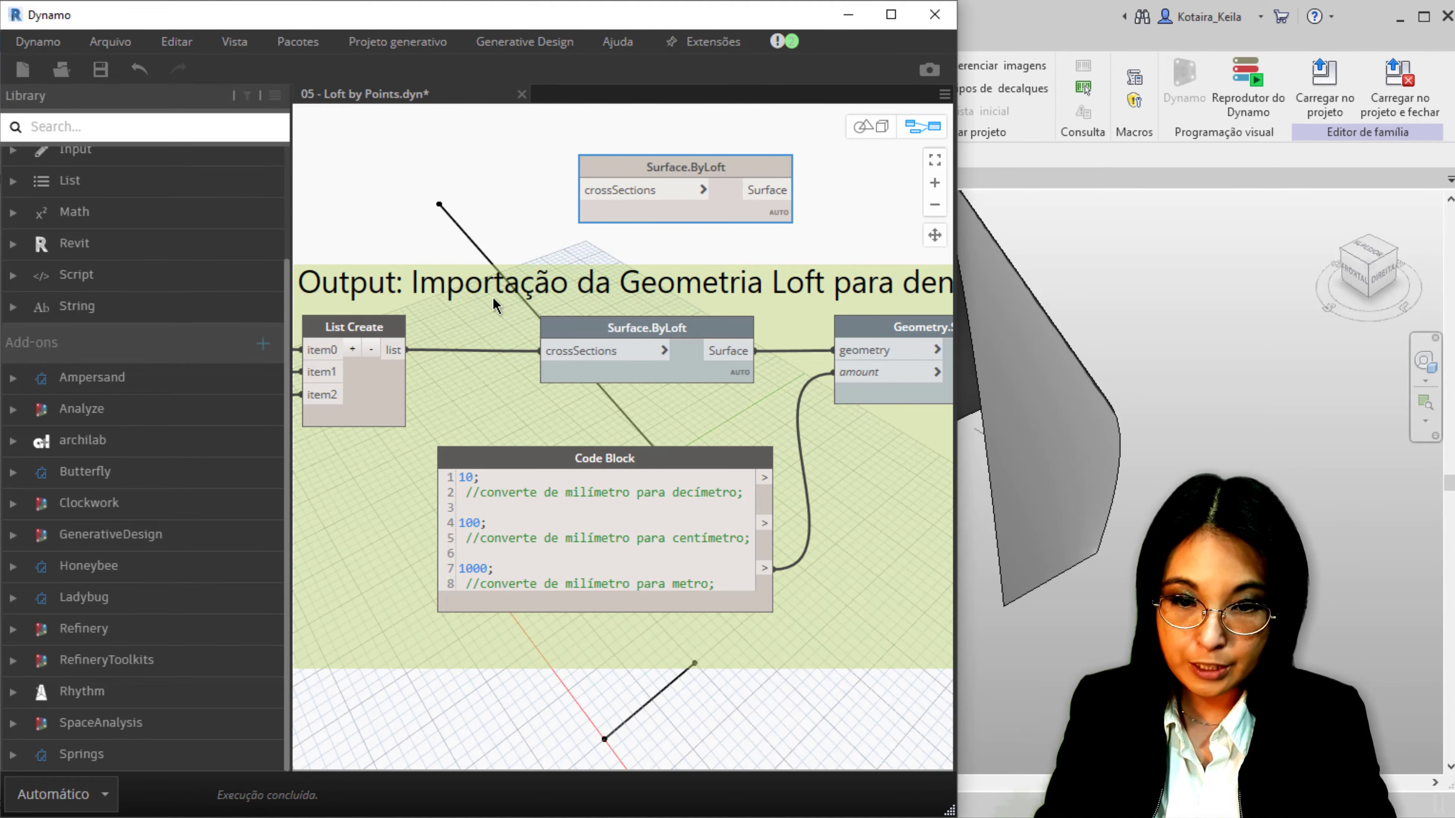
pyautogui.moveTo(686, 171)
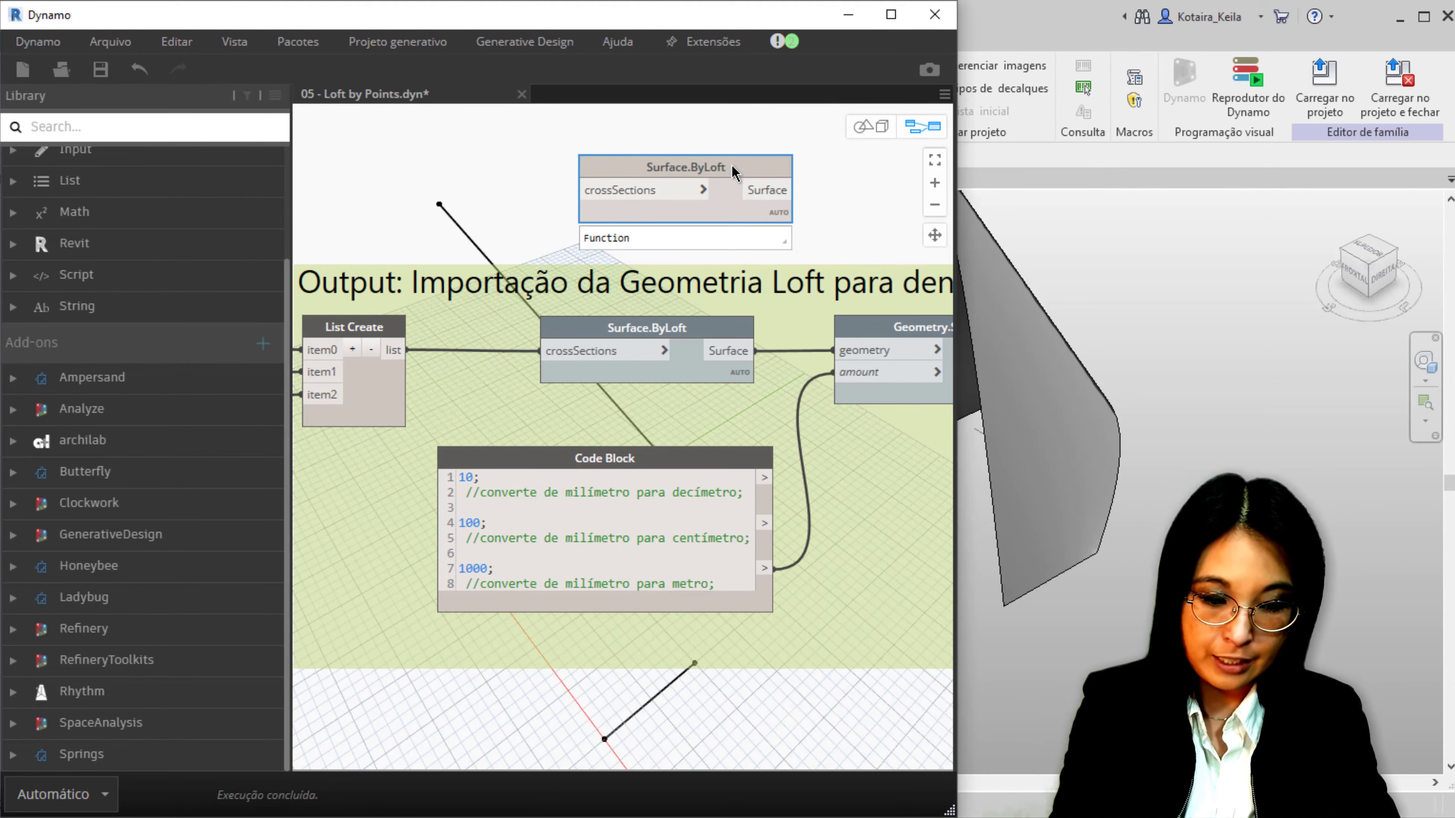
pyautogui.press('Delete')
pyautogui.rightClick(709, 342)
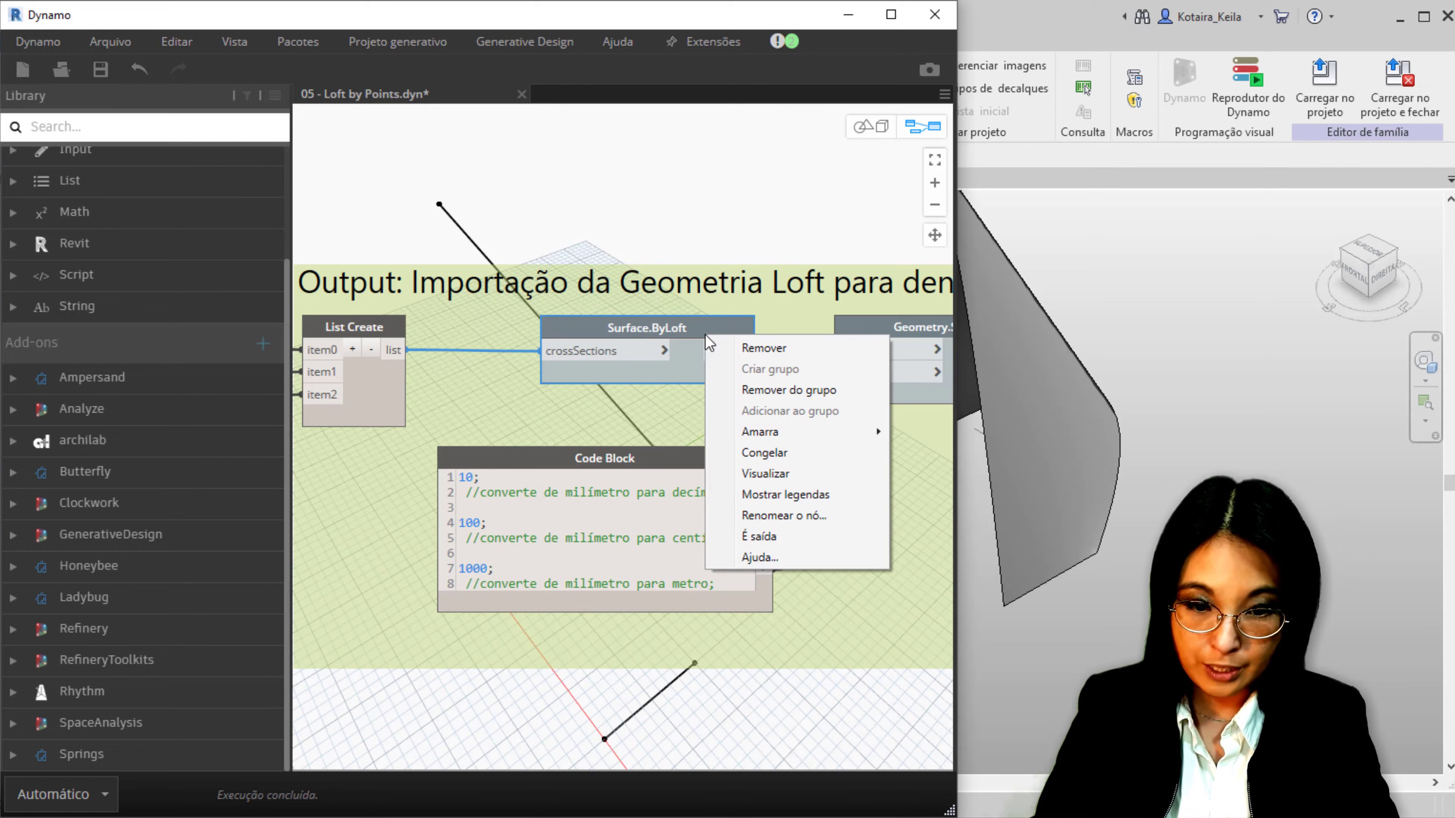
pyautogui.click(793, 474)
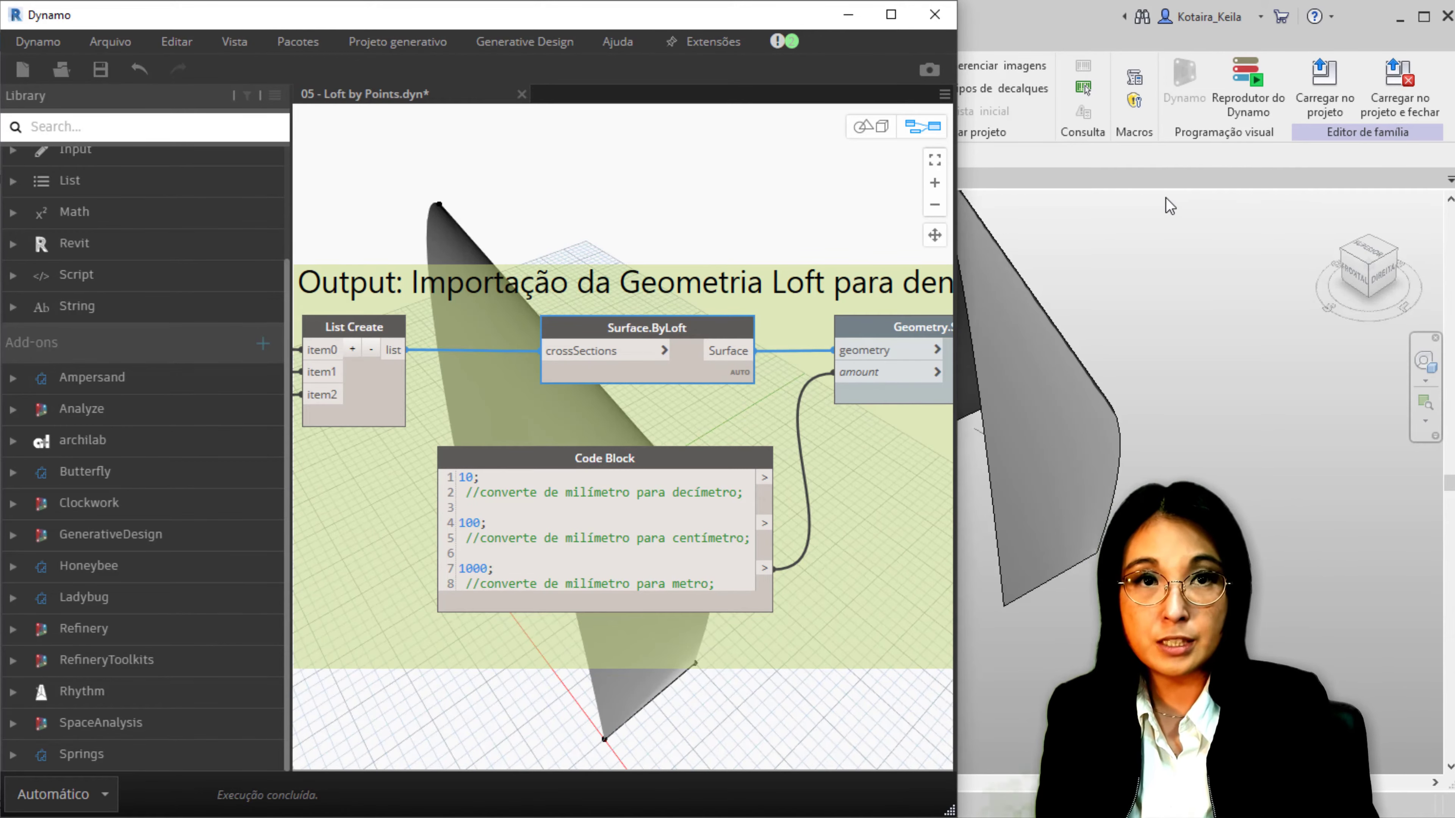
# Minimize Dynamo and inspect the lofted mass in Revit's 3D view
pyautogui.click(852, 17)
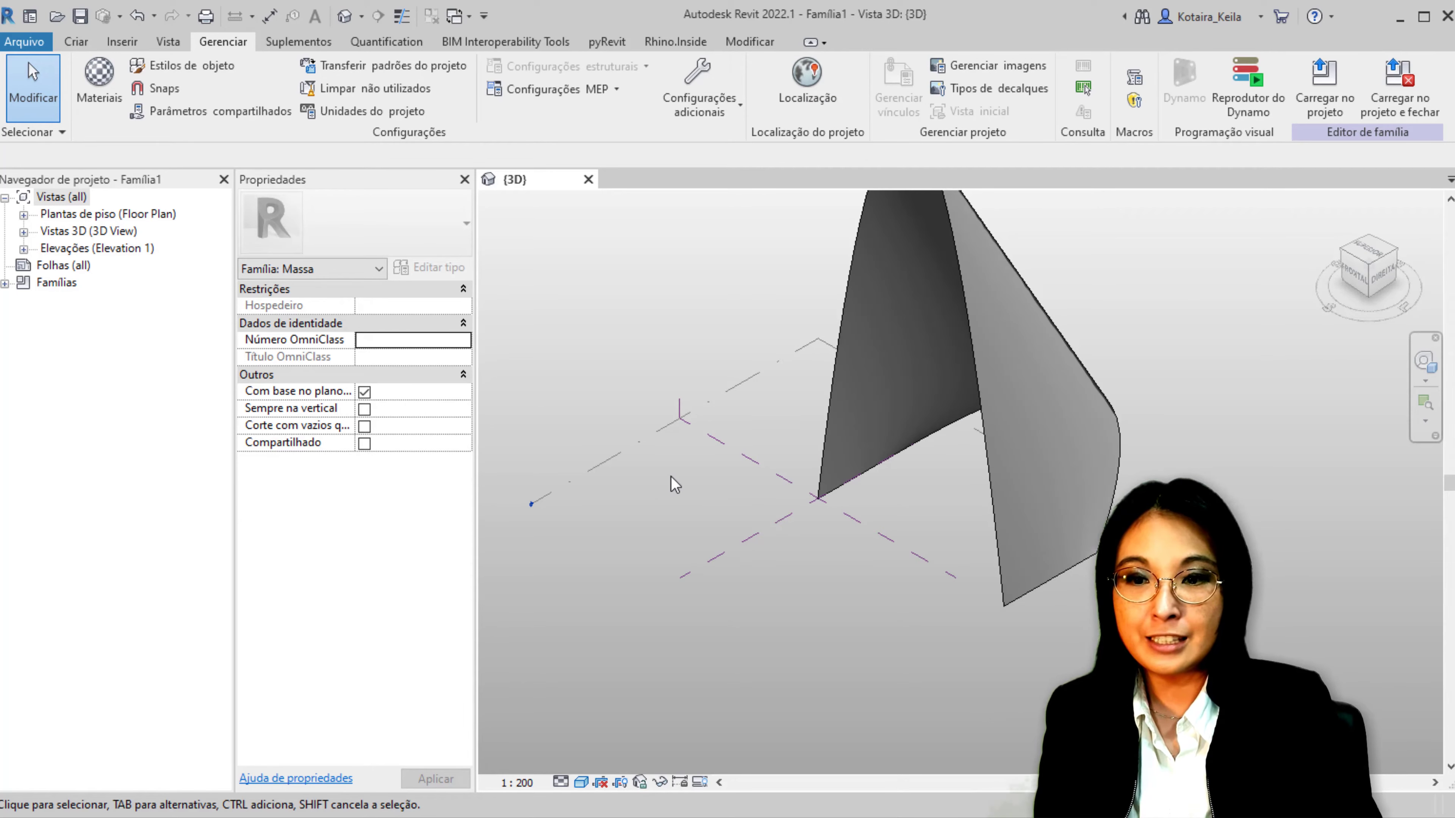
pyautogui.click(378, 118)
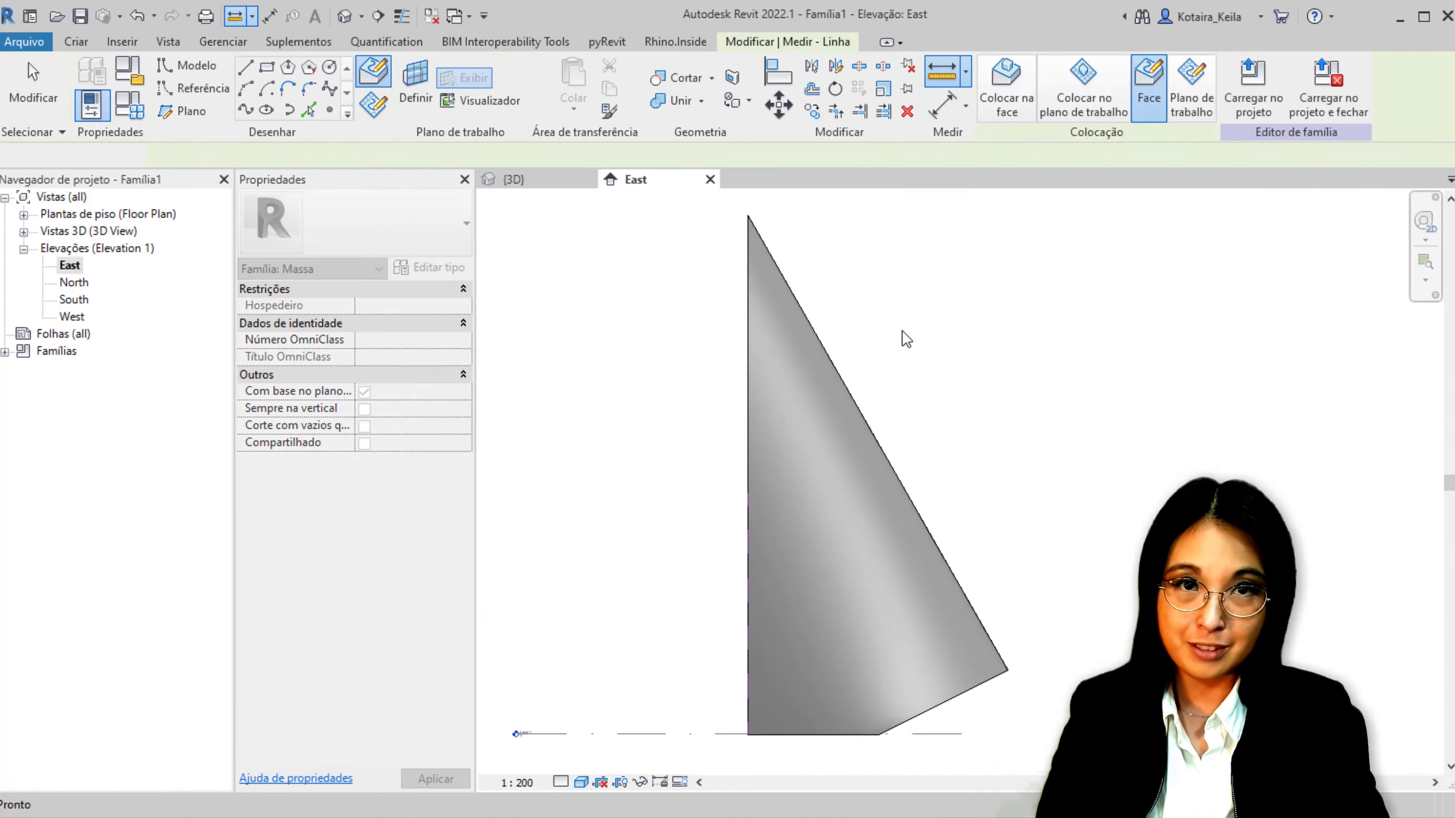
pyautogui.press('Escape')
pyautogui.click(513, 179)
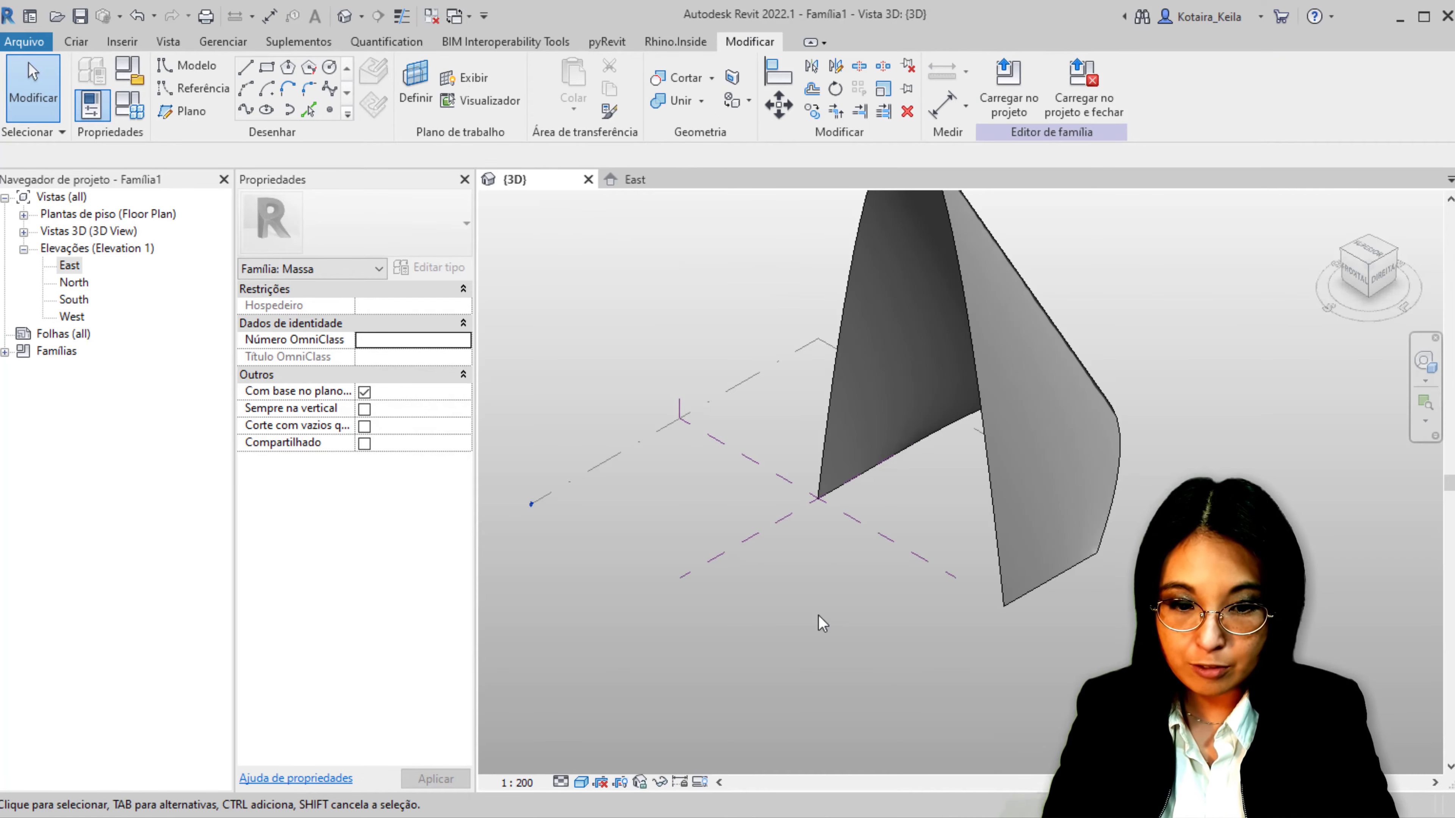
pyautogui.moveTo(722, 574)
pyautogui.keyDown('shift'); pyautogui.mouseDown(button='middle')
pyautogui.moveTo(641, 660)
pyautogui.moveTo(627, 653)
pyautogui.mouseUp(button='middle'); pyautogui.keyUp('shift')
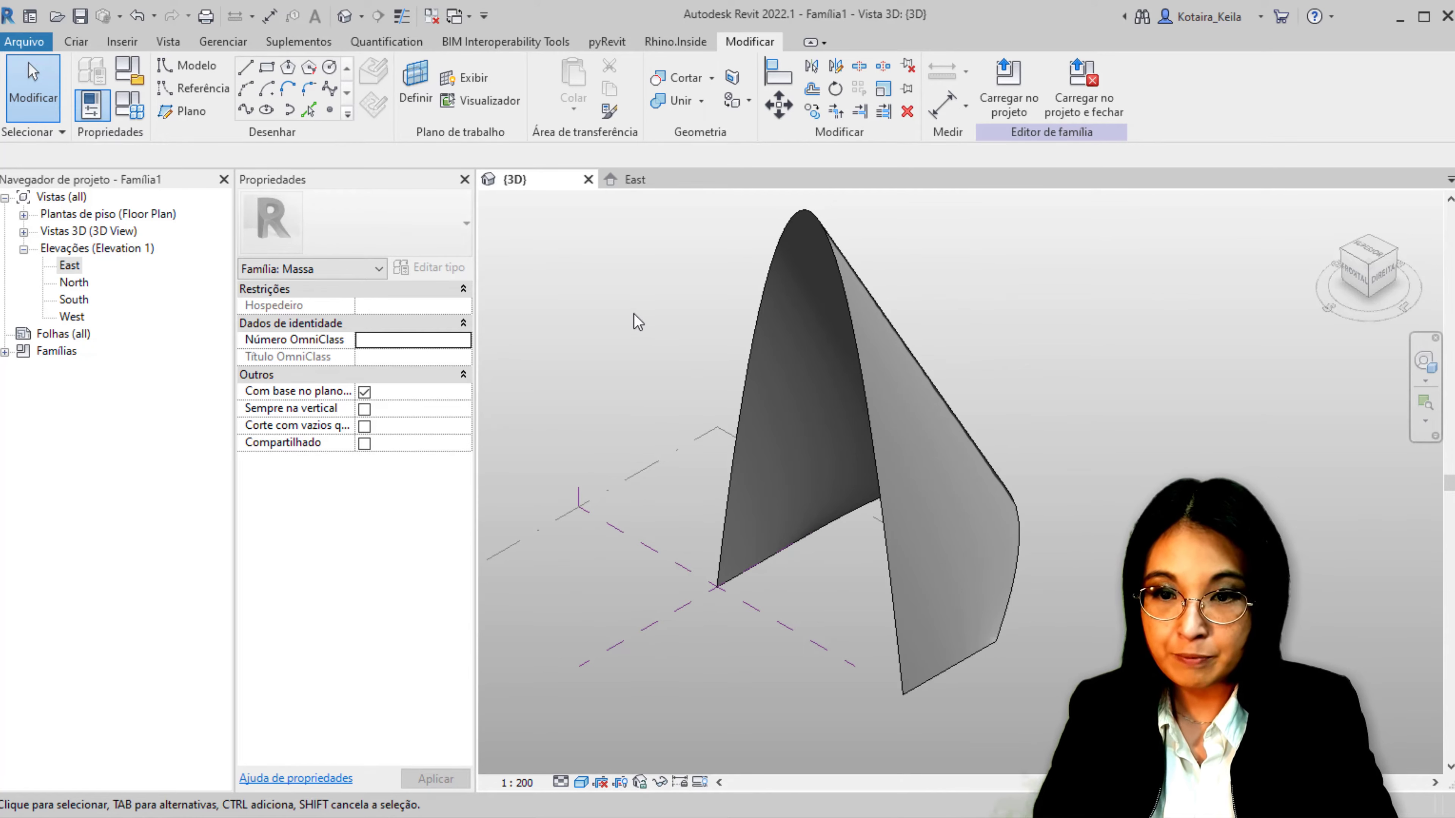
# Review the project units settings, then bring the Dynamo graph back to the front
pyautogui.click(223, 42)
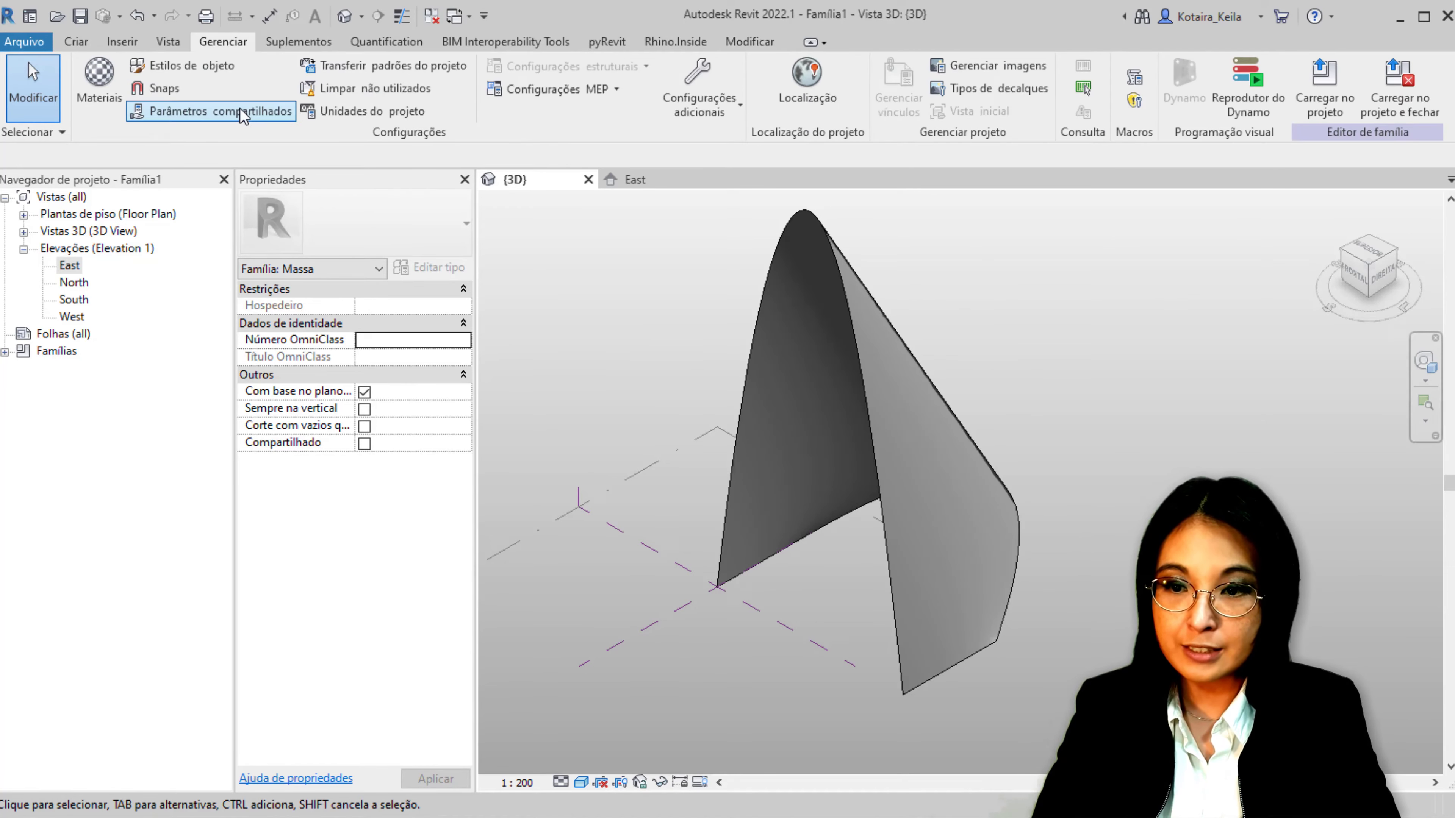
pyautogui.click(346, 112)
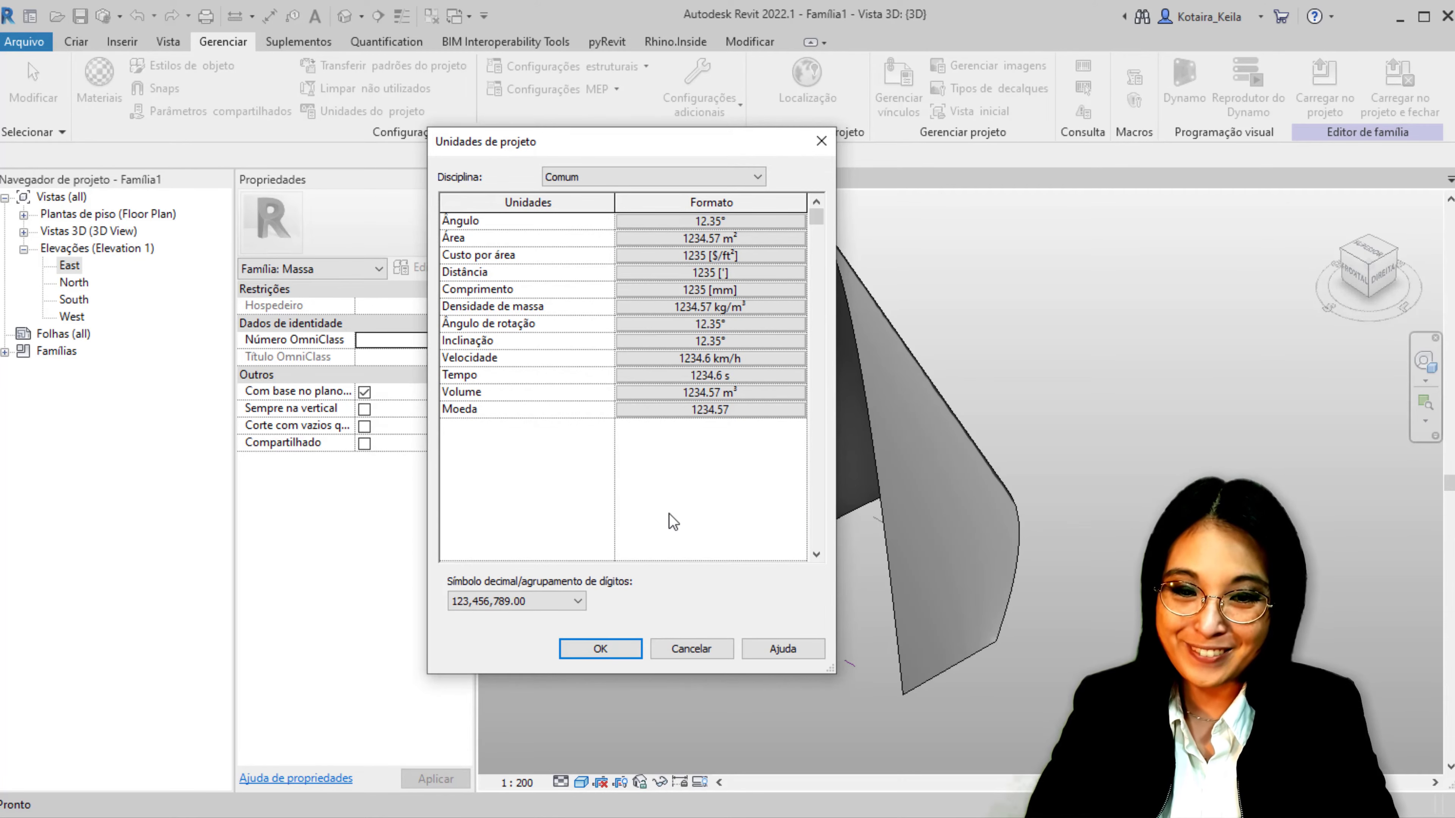
pyautogui.click(822, 141)
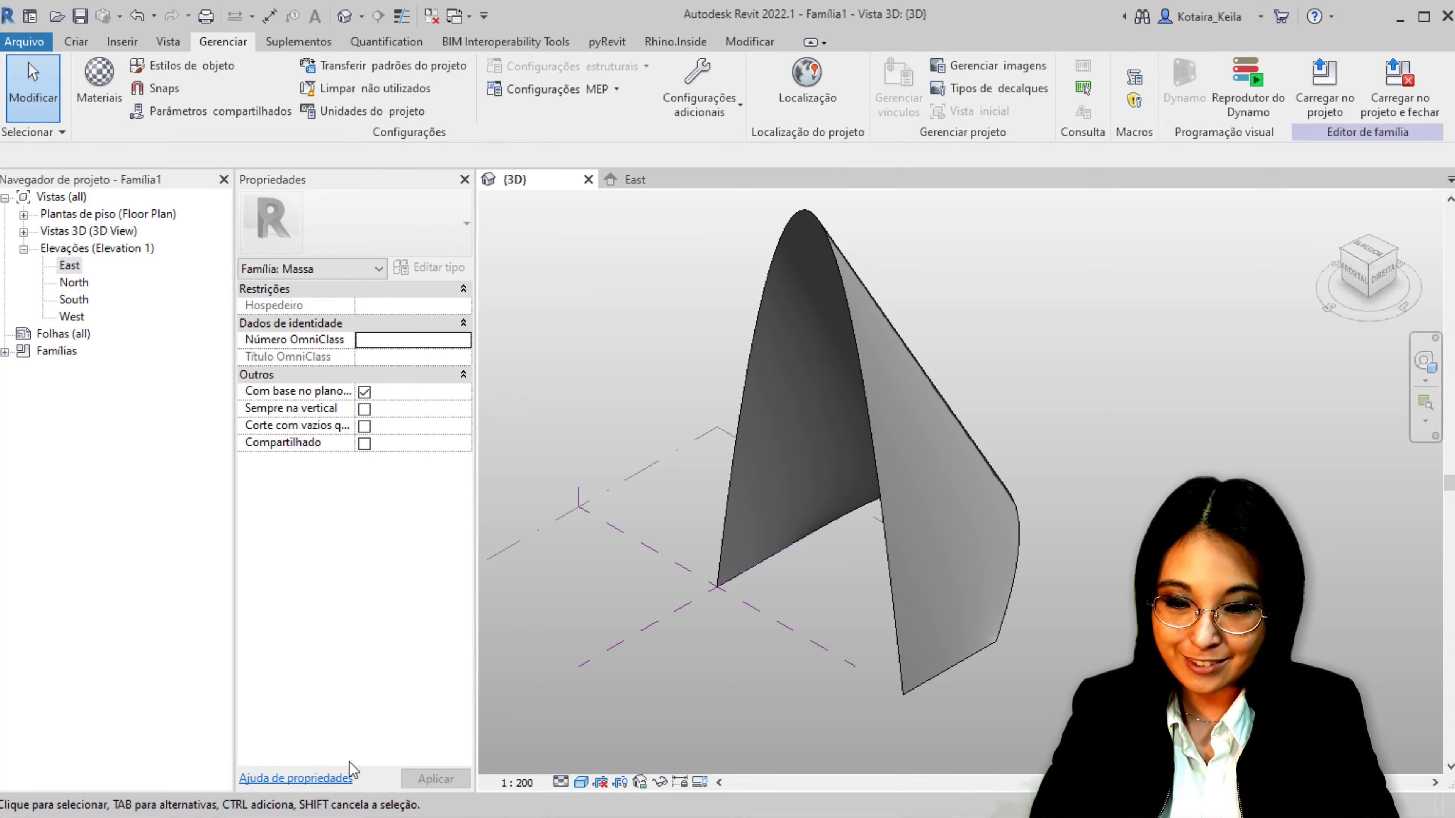
pyautogui.click(223, 753)
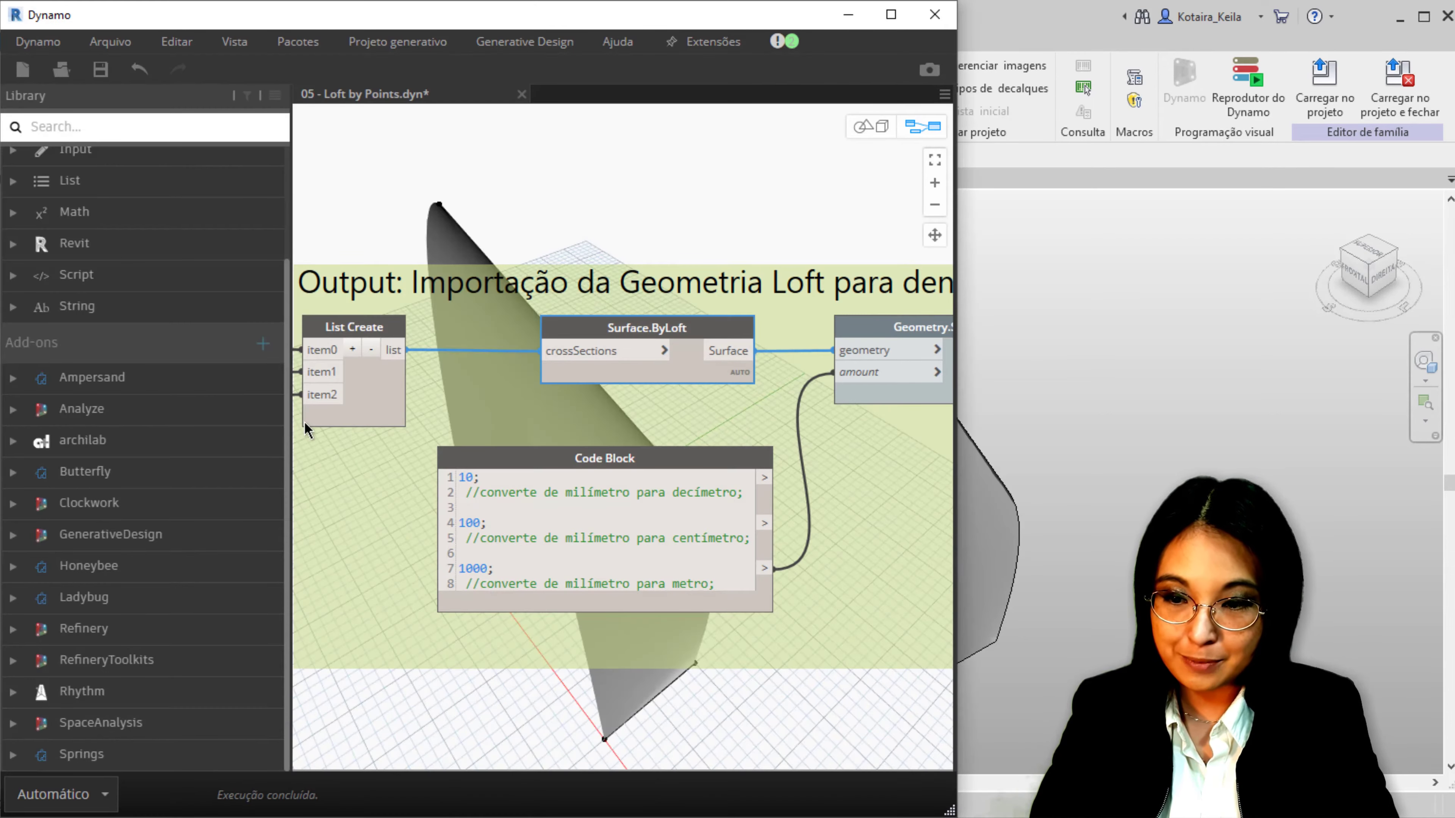
pyautogui.scroll(-2, 658, 436)
pyautogui.scroll(-2, 622, 436)
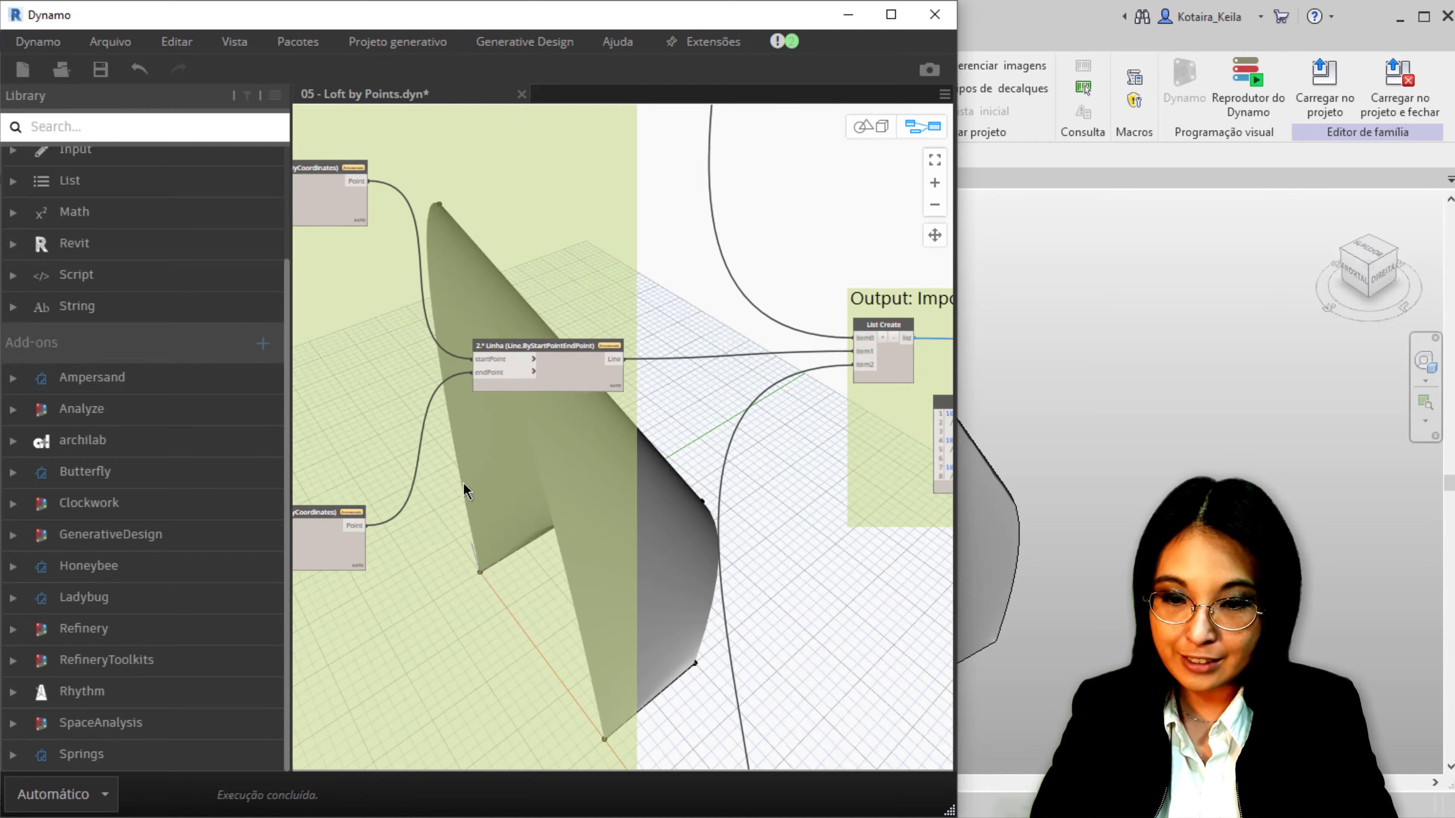
pyautogui.scroll(-2, 548, 559)
pyautogui.scroll(2, 548, 559)
pyautogui.scroll(2, 535, 458)
pyautogui.scroll(1, 558, 591)
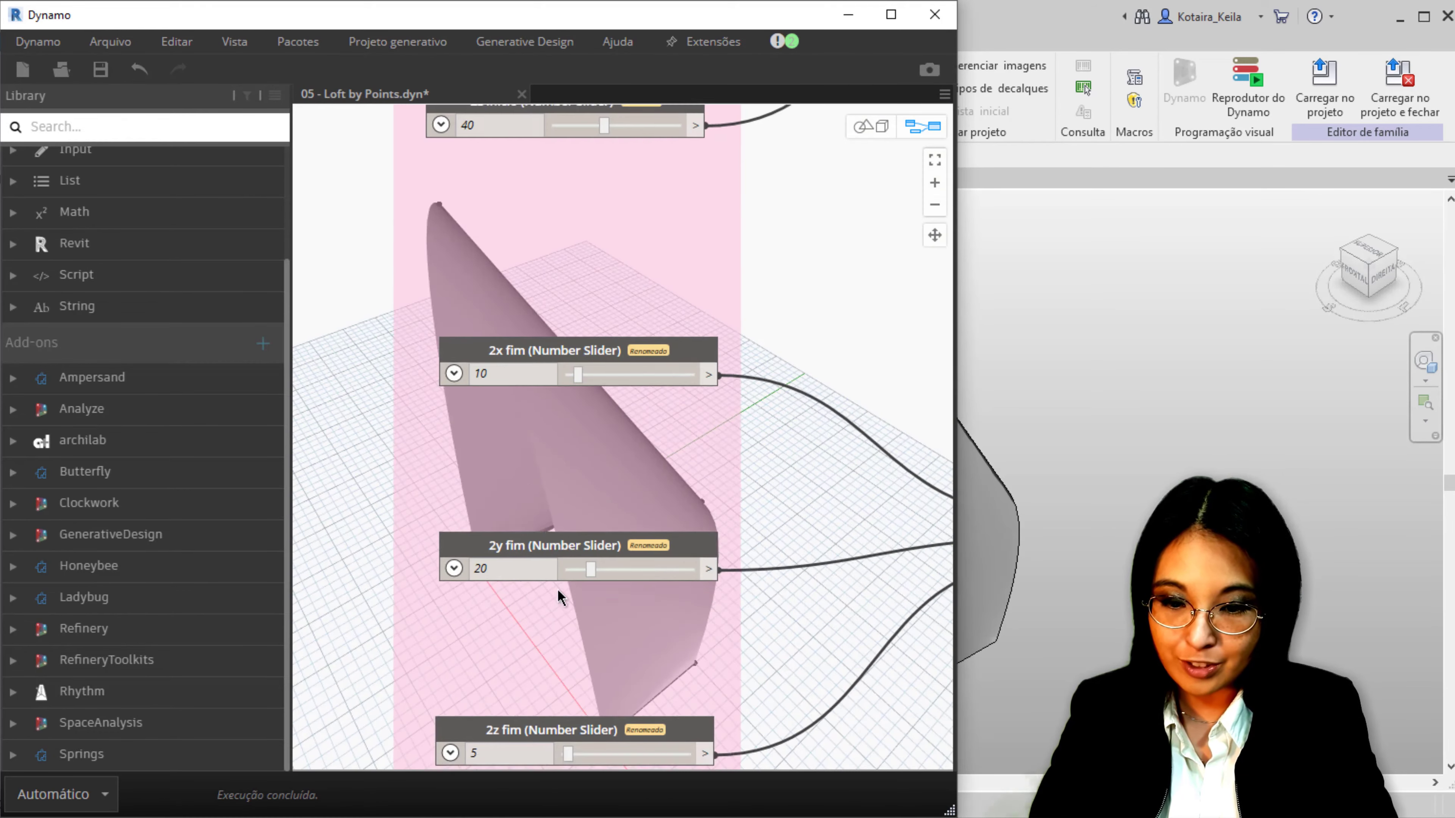
pyautogui.scroll(2, 557, 537)
pyautogui.moveTo(687, 619); pyautogui.dragTo(394, 542, button='middle')
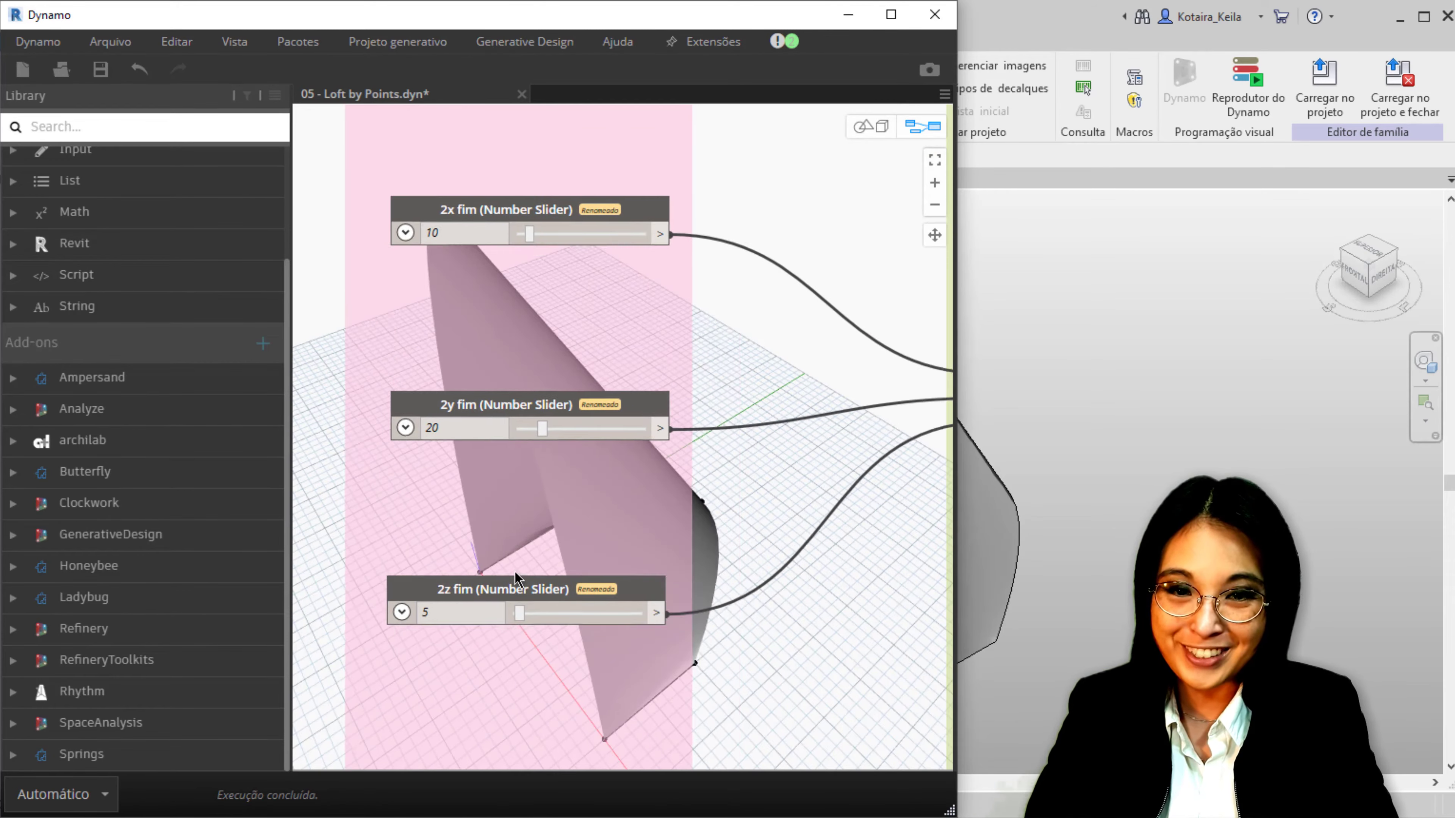
pyautogui.scroll(-3, 756, 448)
pyautogui.scroll(2, 676, 351)
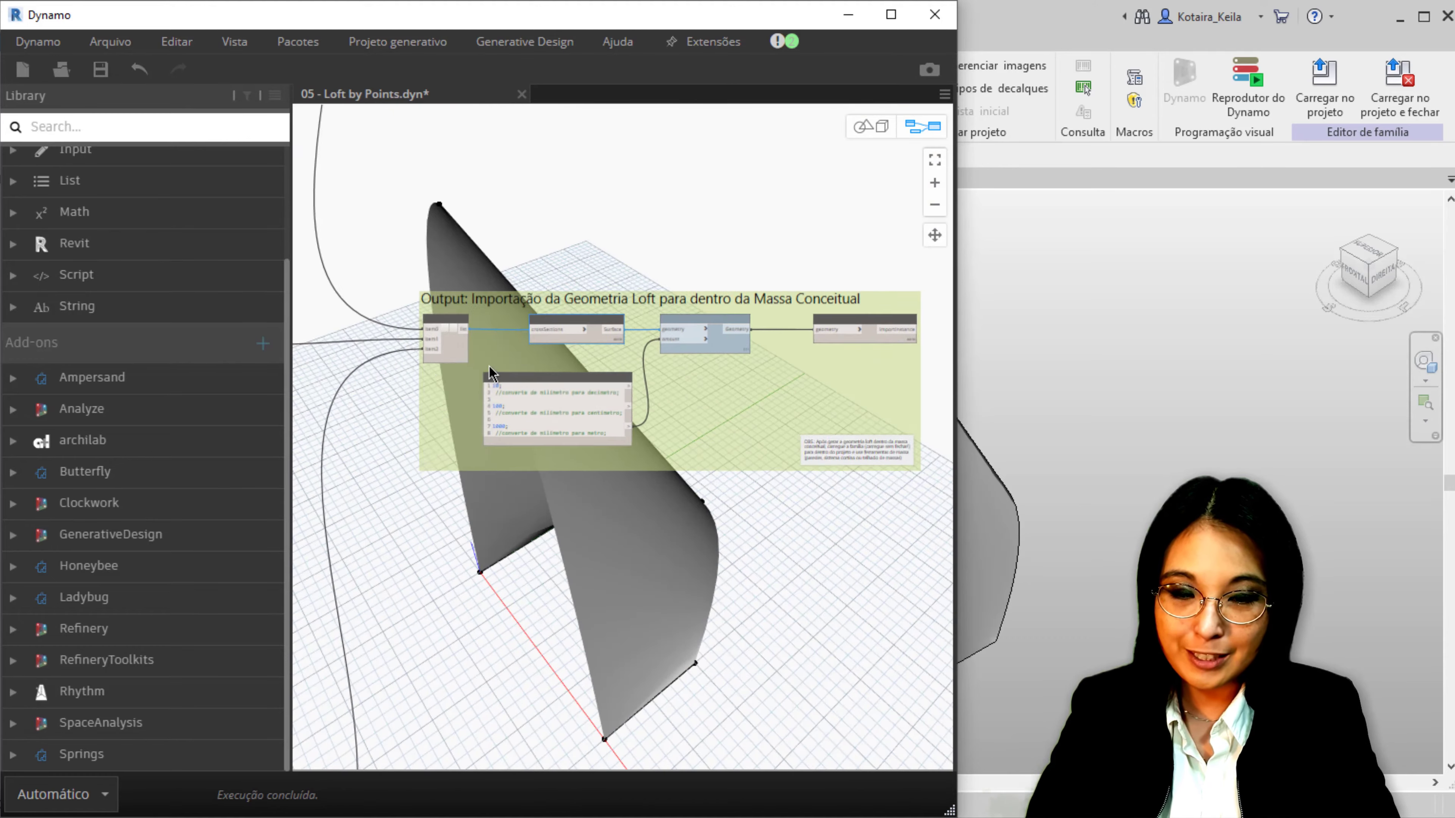
pyautogui.scroll(2, 676, 351)
pyautogui.scroll(2, 673, 343)
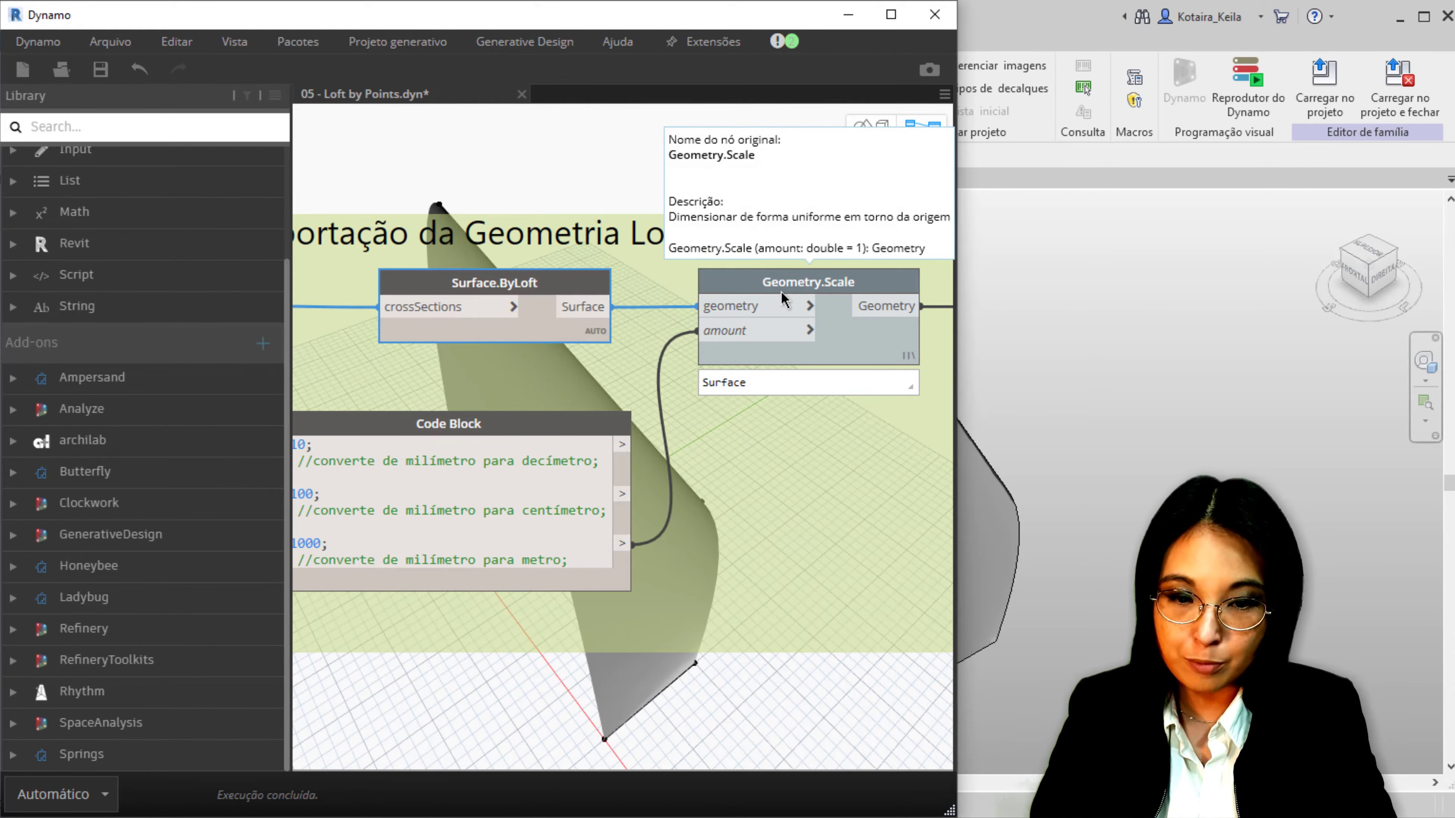
pyautogui.scroll(-3, 780, 298)
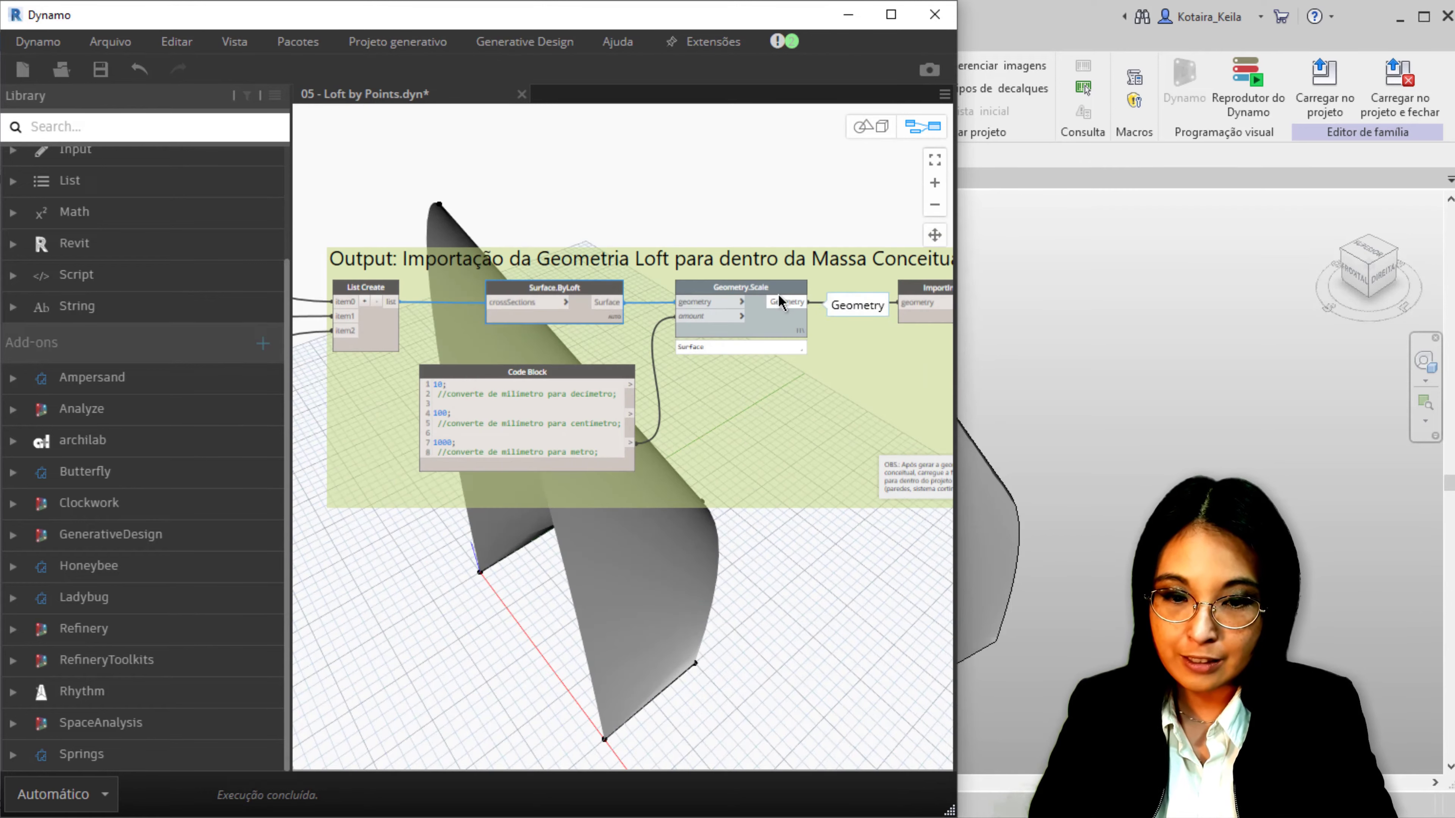
pyautogui.rightClick(678, 195)
pyautogui.write('scal')
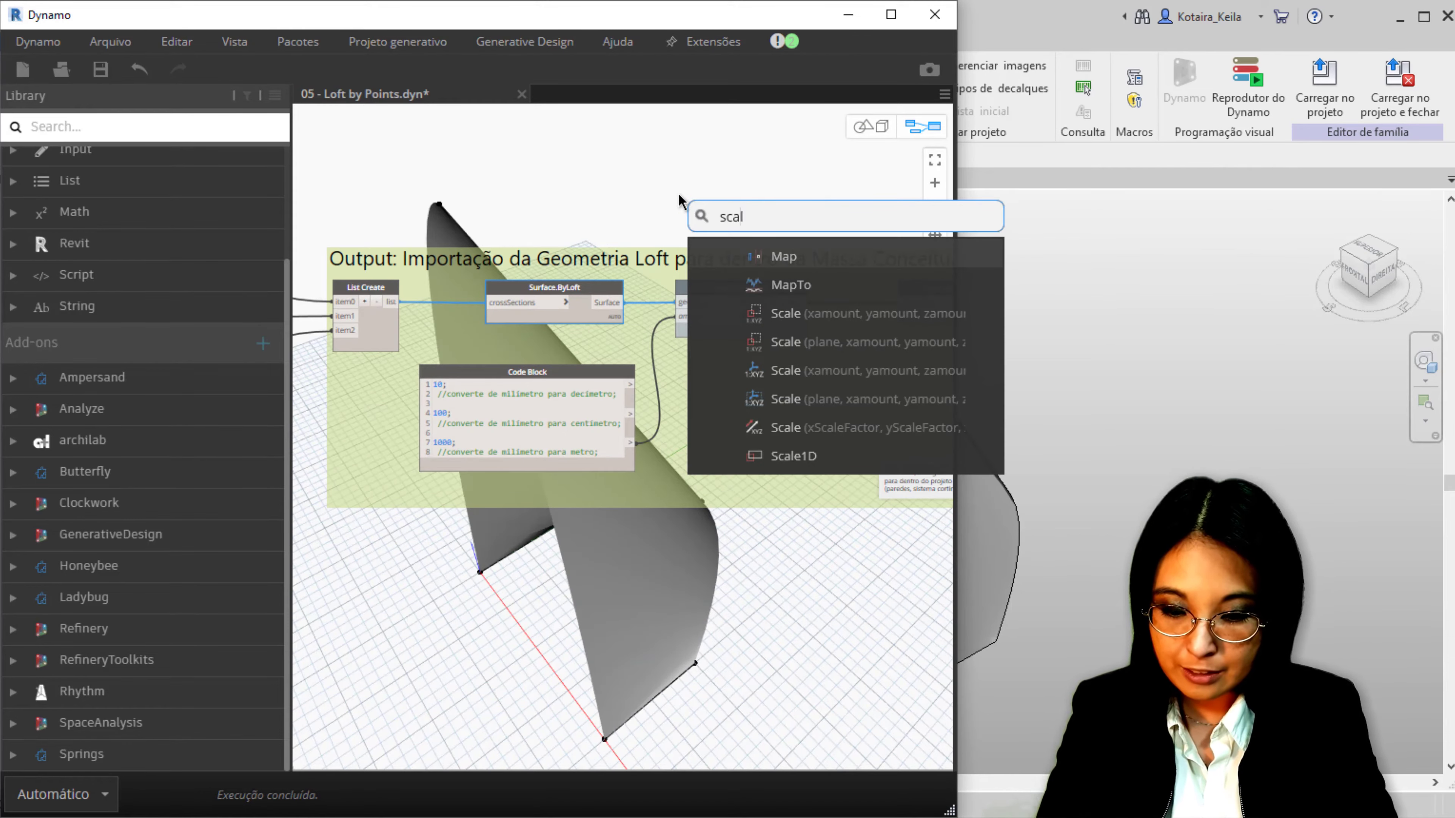
pyautogui.write('e')
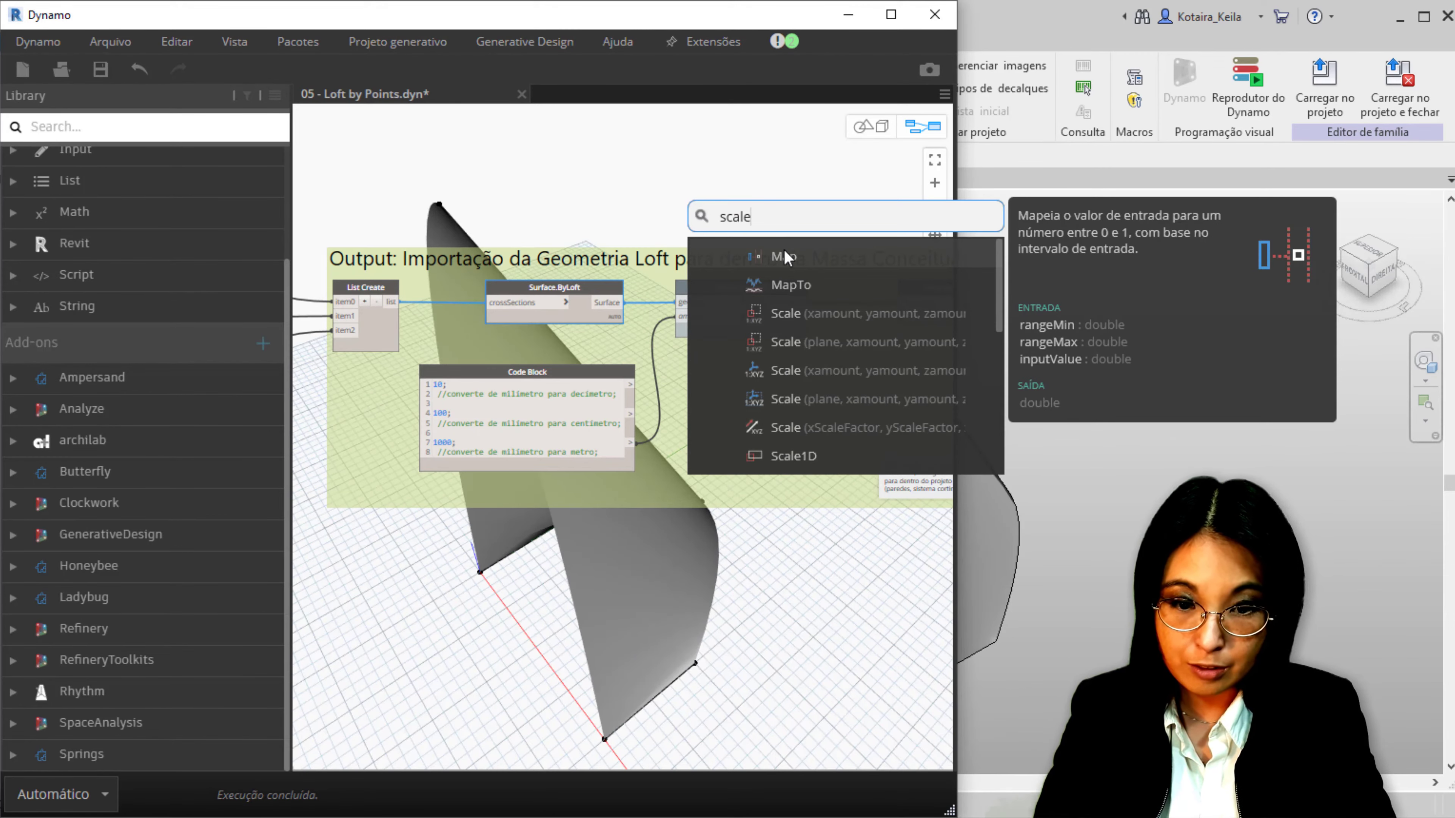
pyautogui.rightClick(679, 204)
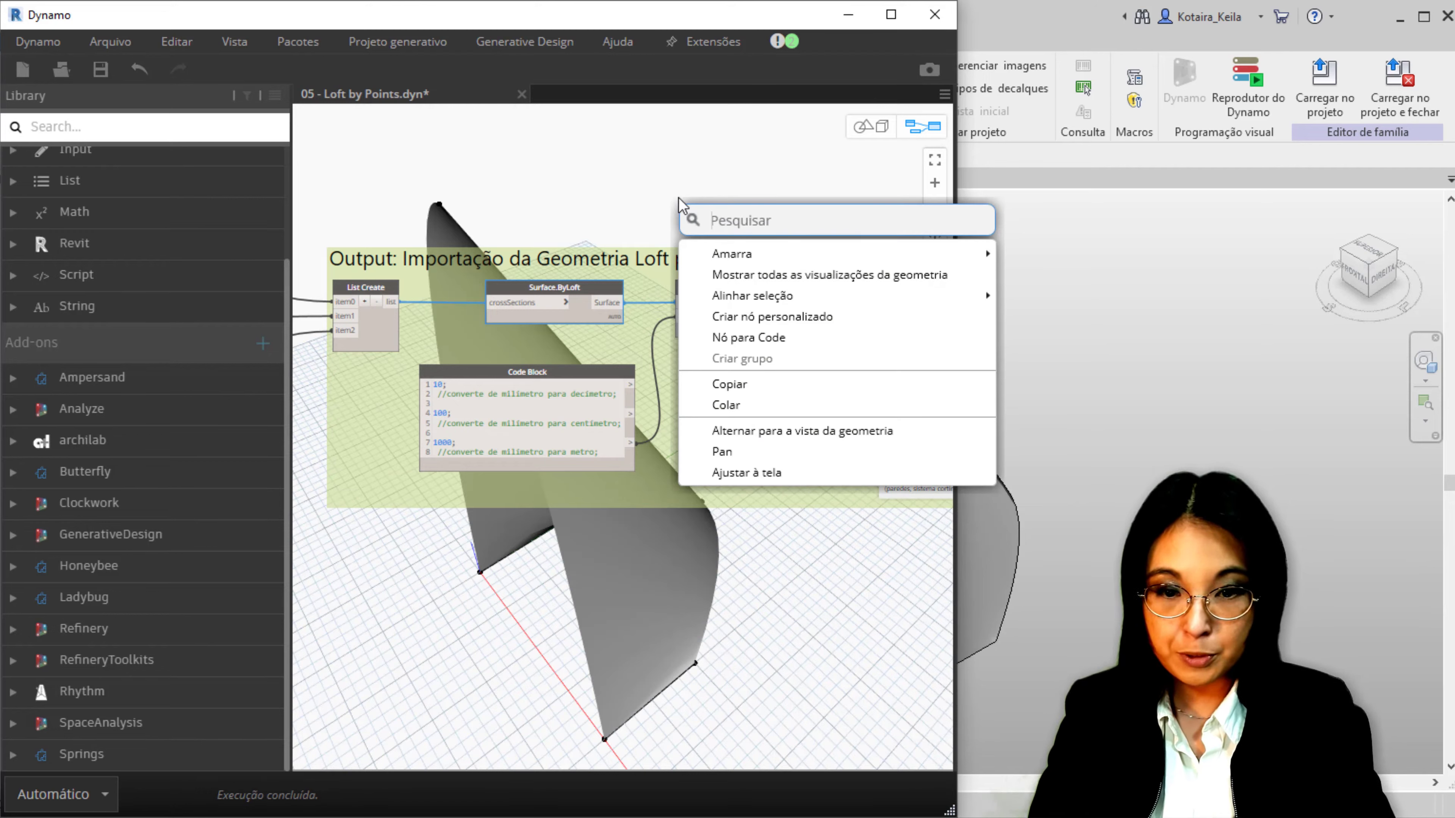
pyautogui.write('geome')
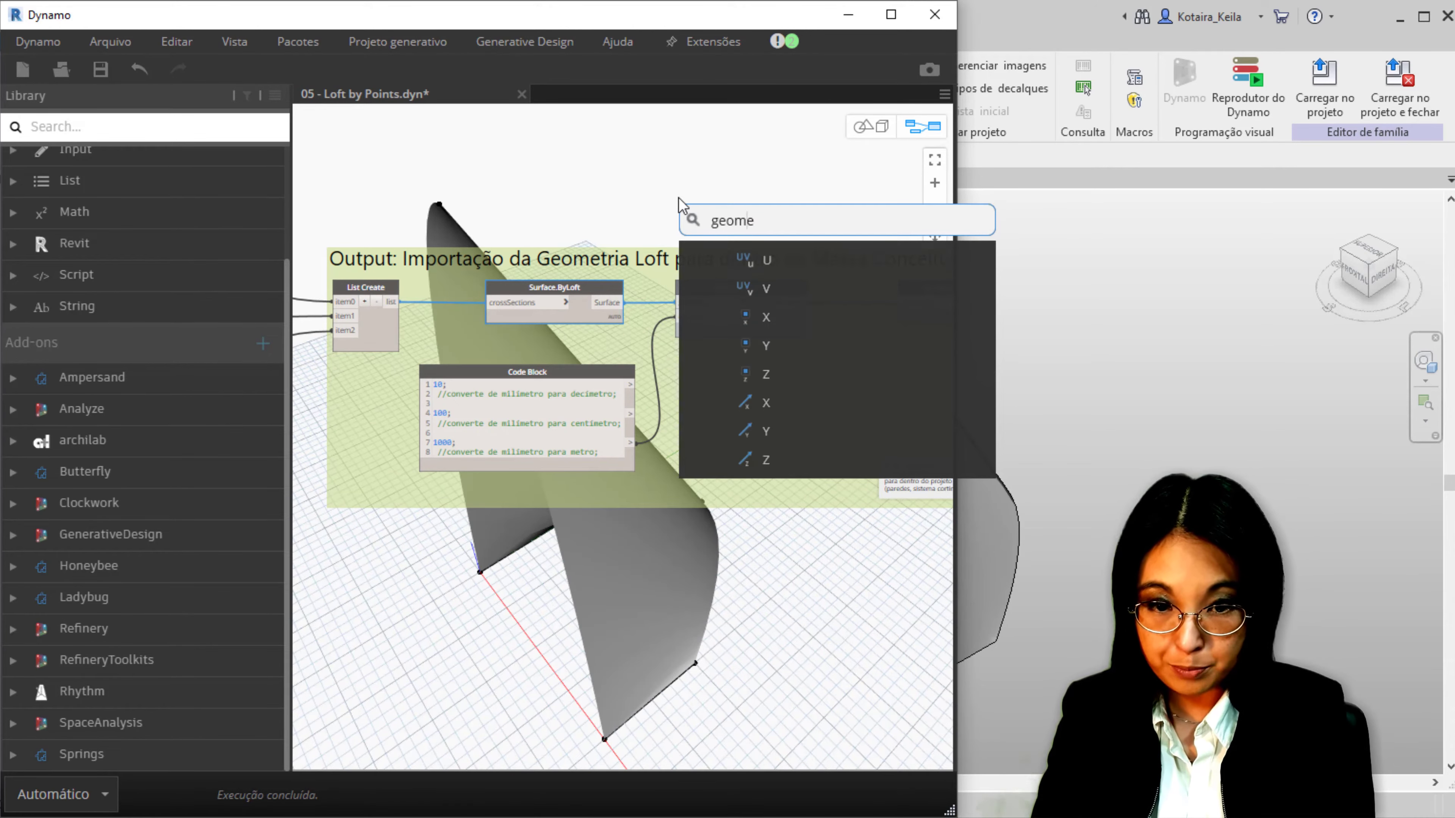
pyautogui.write('try.sc')
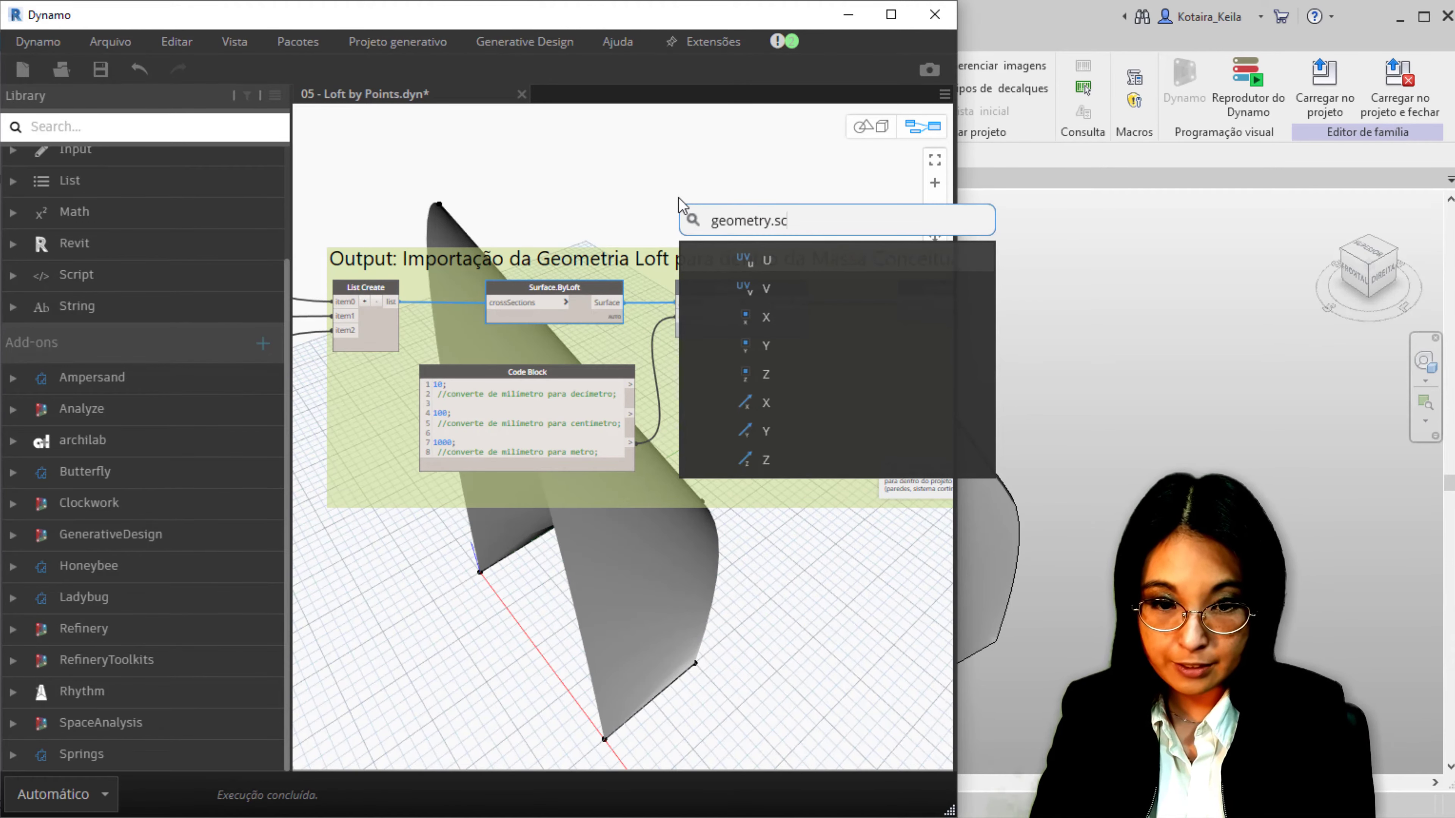
pyautogui.write('ale')
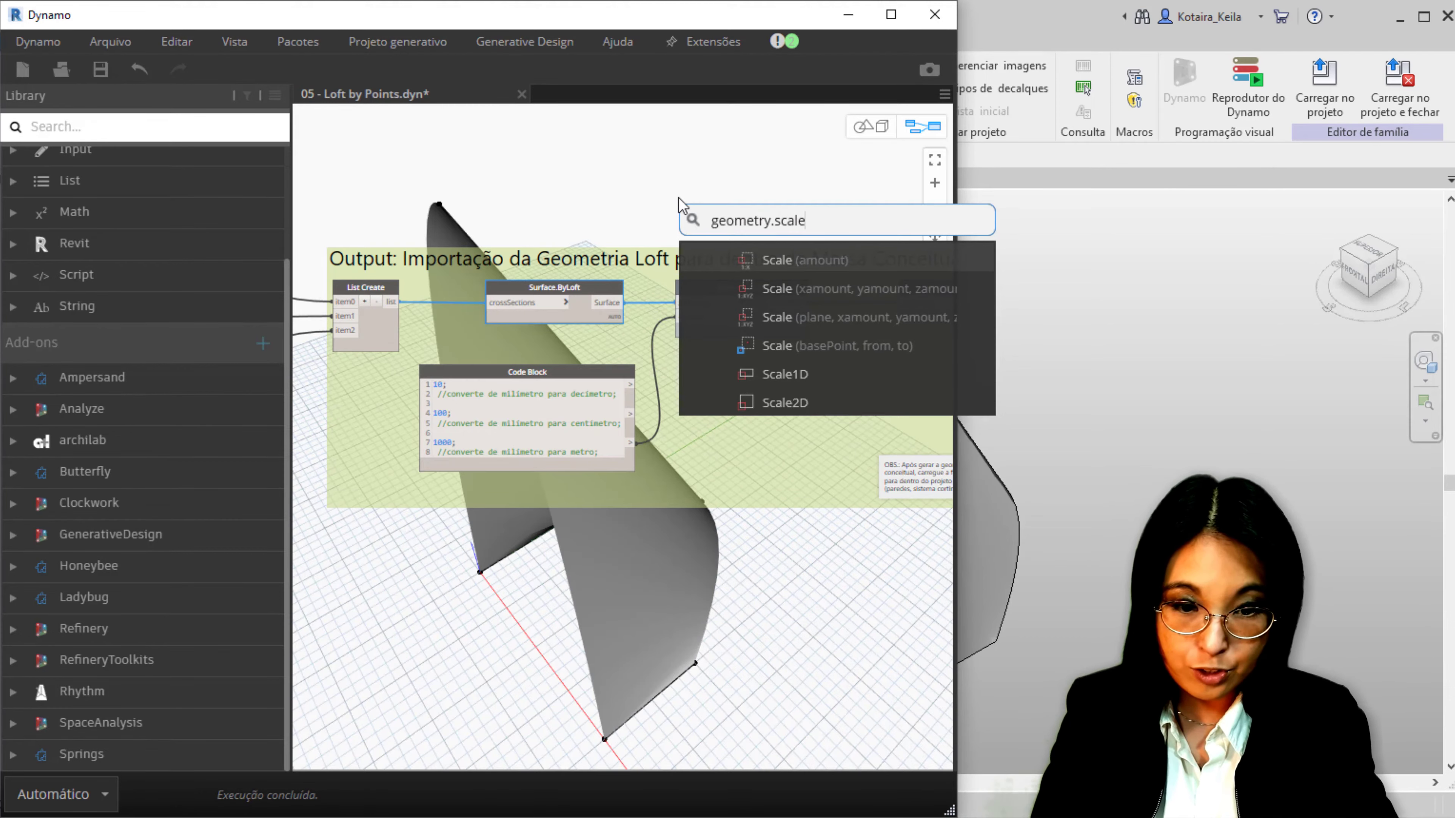
pyautogui.click(784, 265)
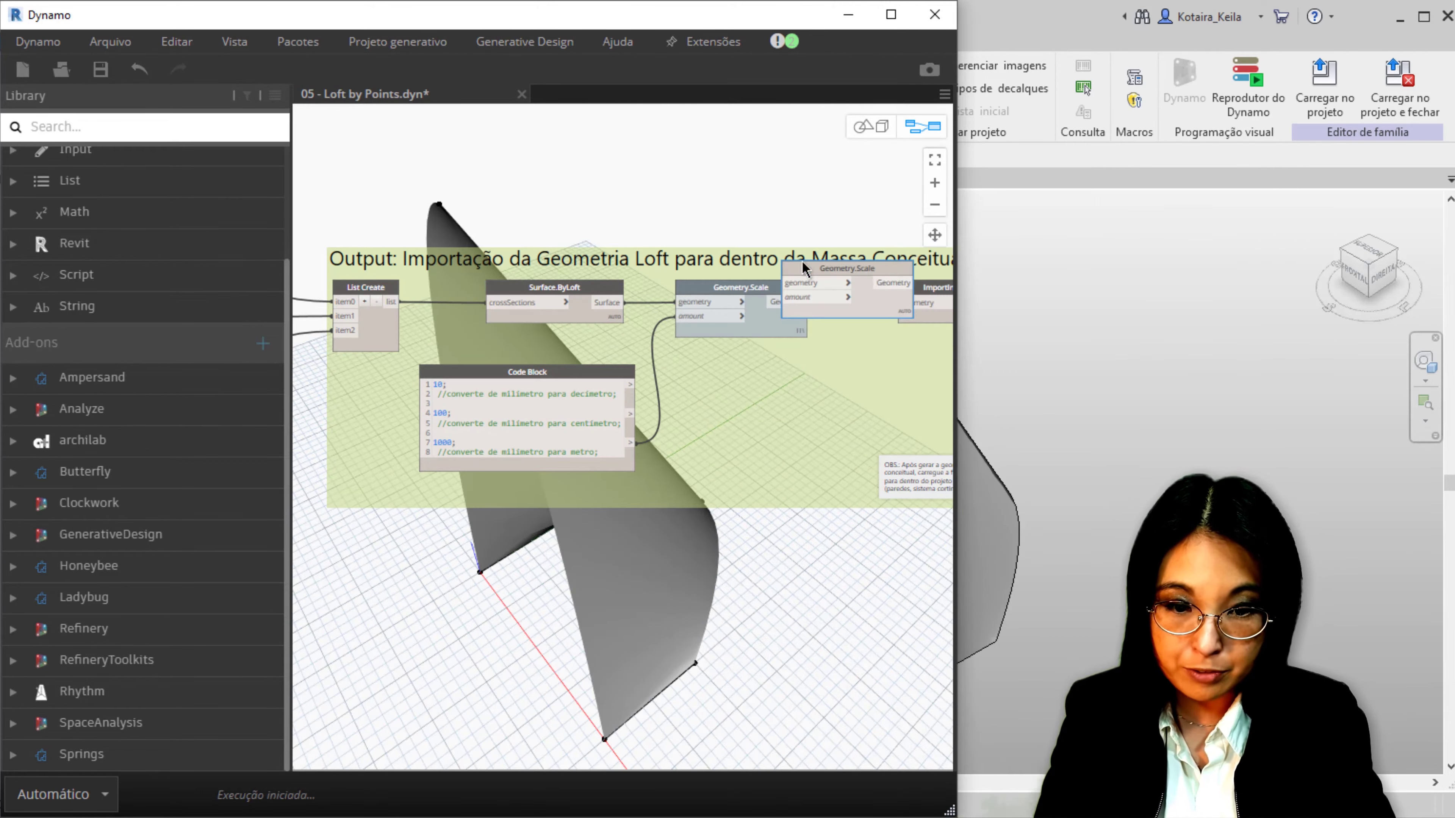
pyautogui.scroll(2, 687, 292)
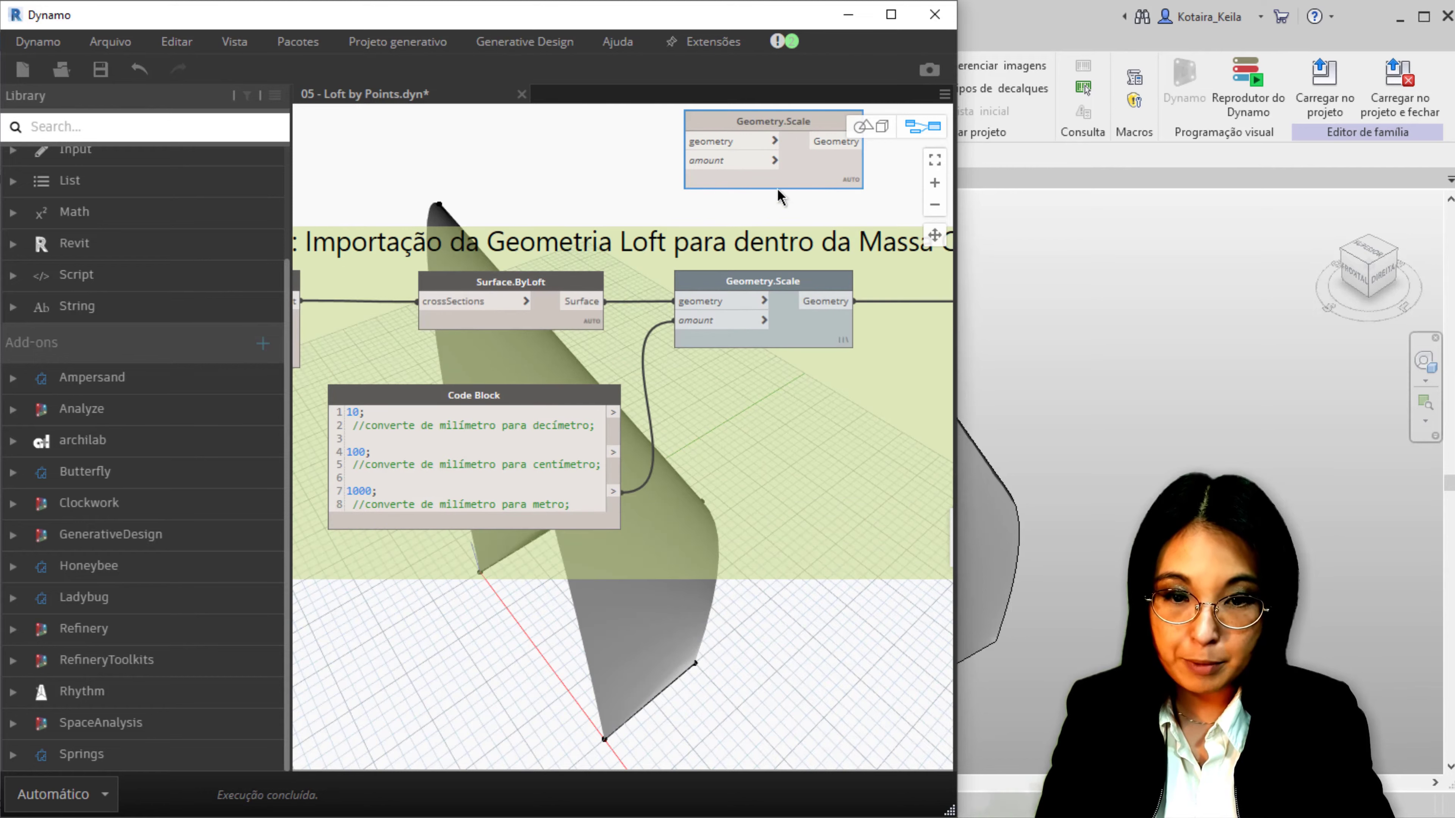
pyautogui.press('Delete')
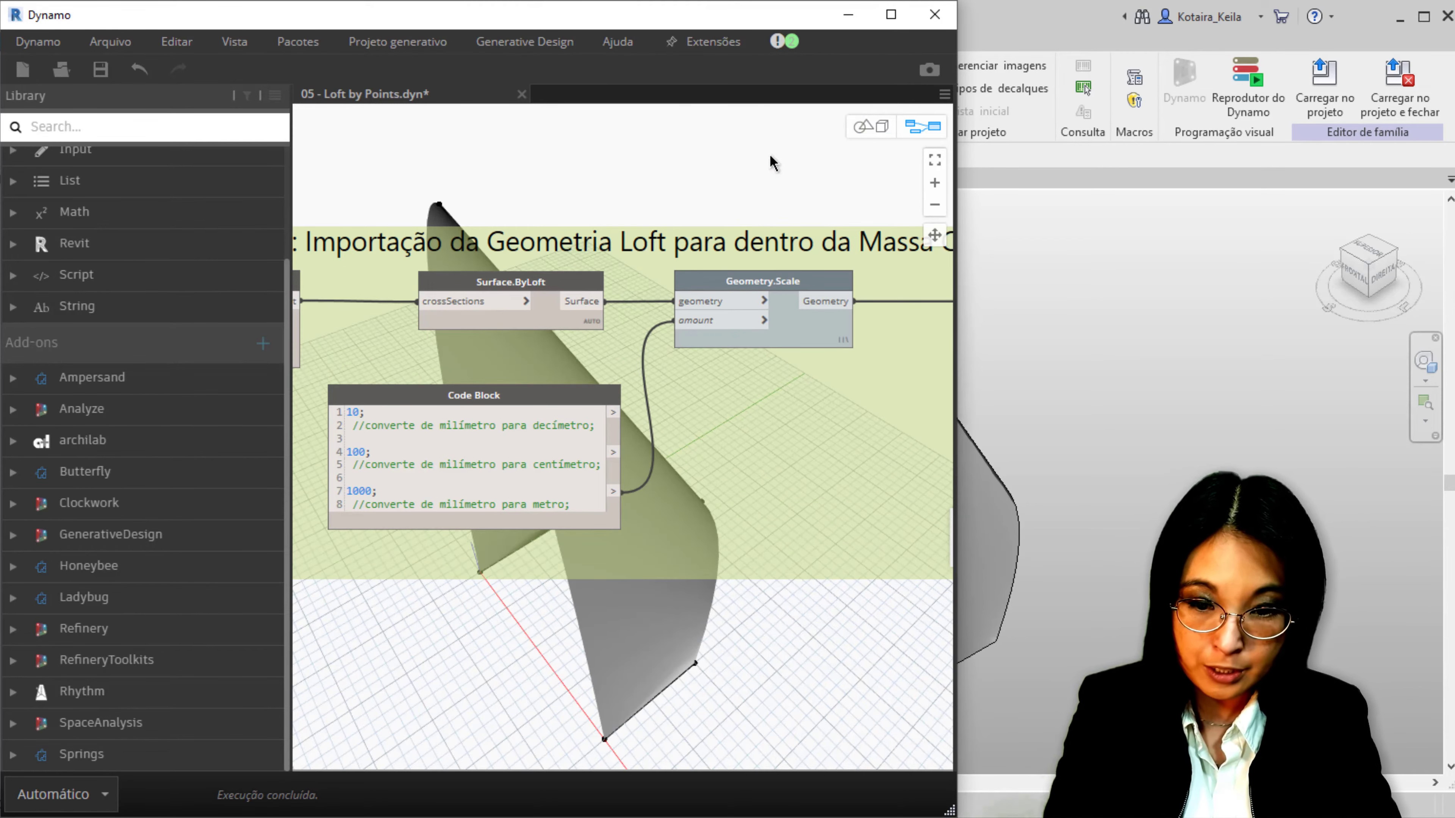
pyautogui.scroll(3, 469, 515)
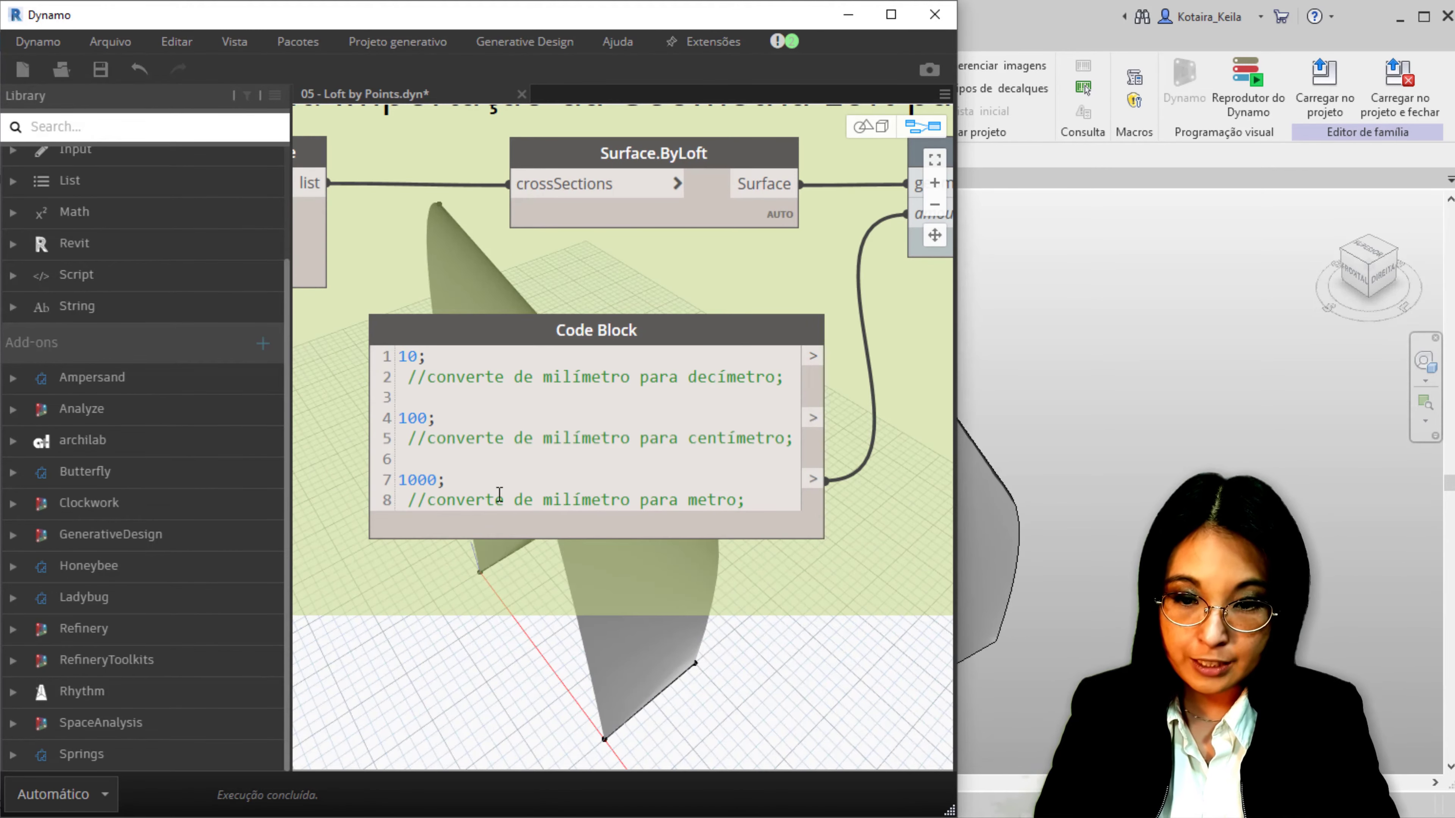
pyautogui.moveTo(542, 452); pyautogui.dragTo(491, 525, button='middle')
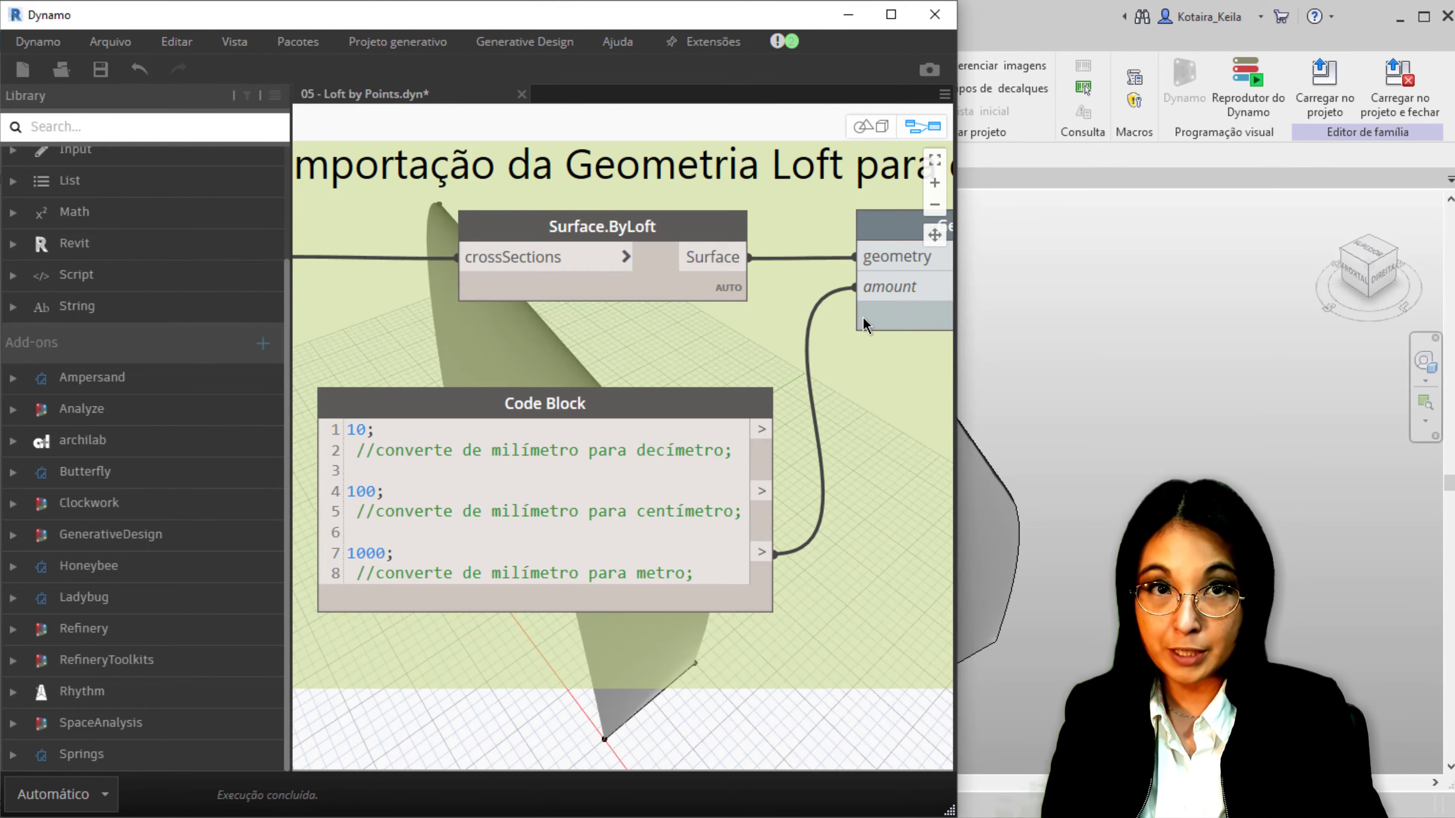
# Turn on the Geometry.Scale node's Visualizar geometry preview
pyautogui.moveTo(728, 495); pyautogui.dragTo(432, 569, button='middle')
pyautogui.rightClick(730, 302)
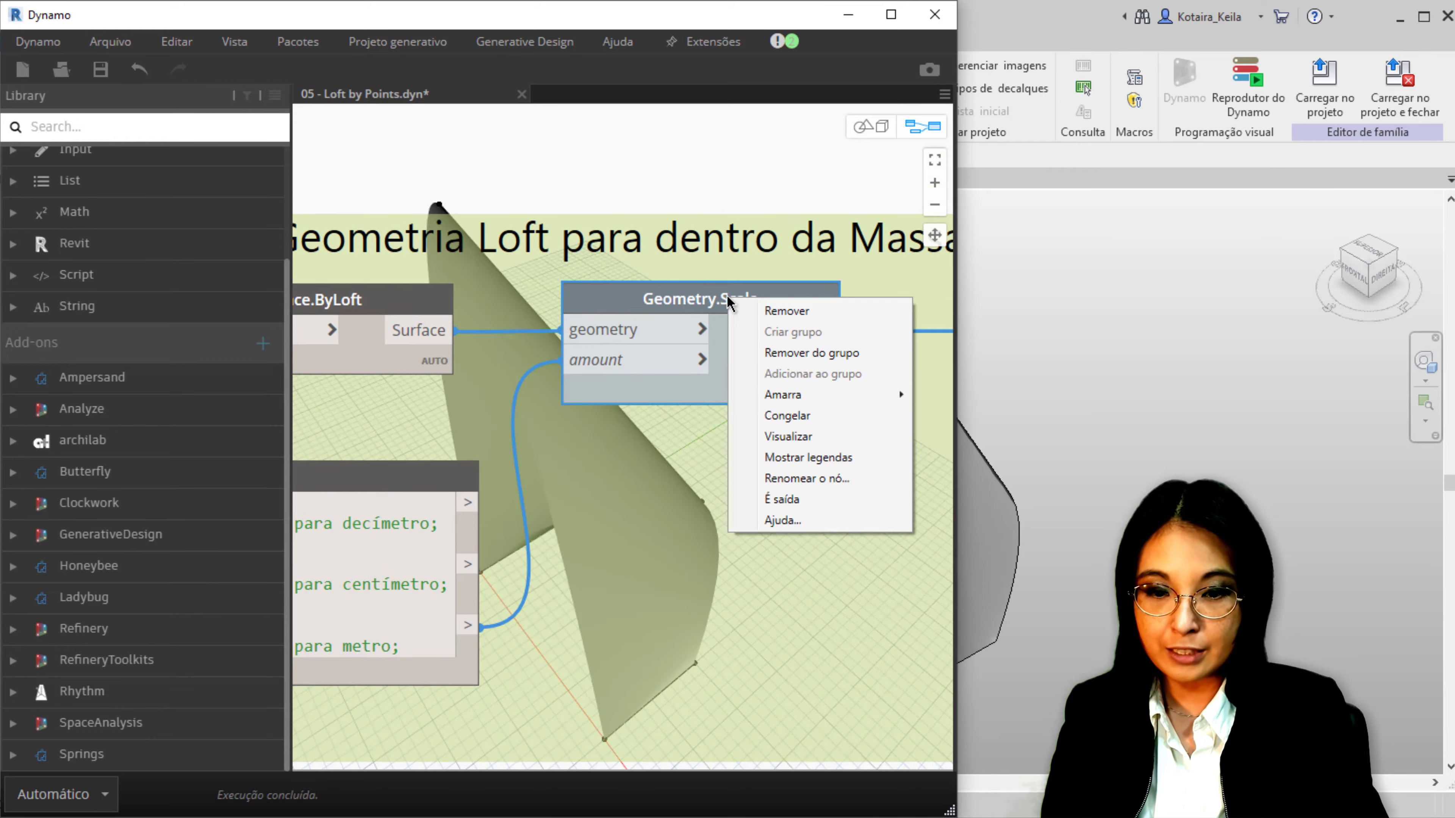
pyautogui.click(795, 443)
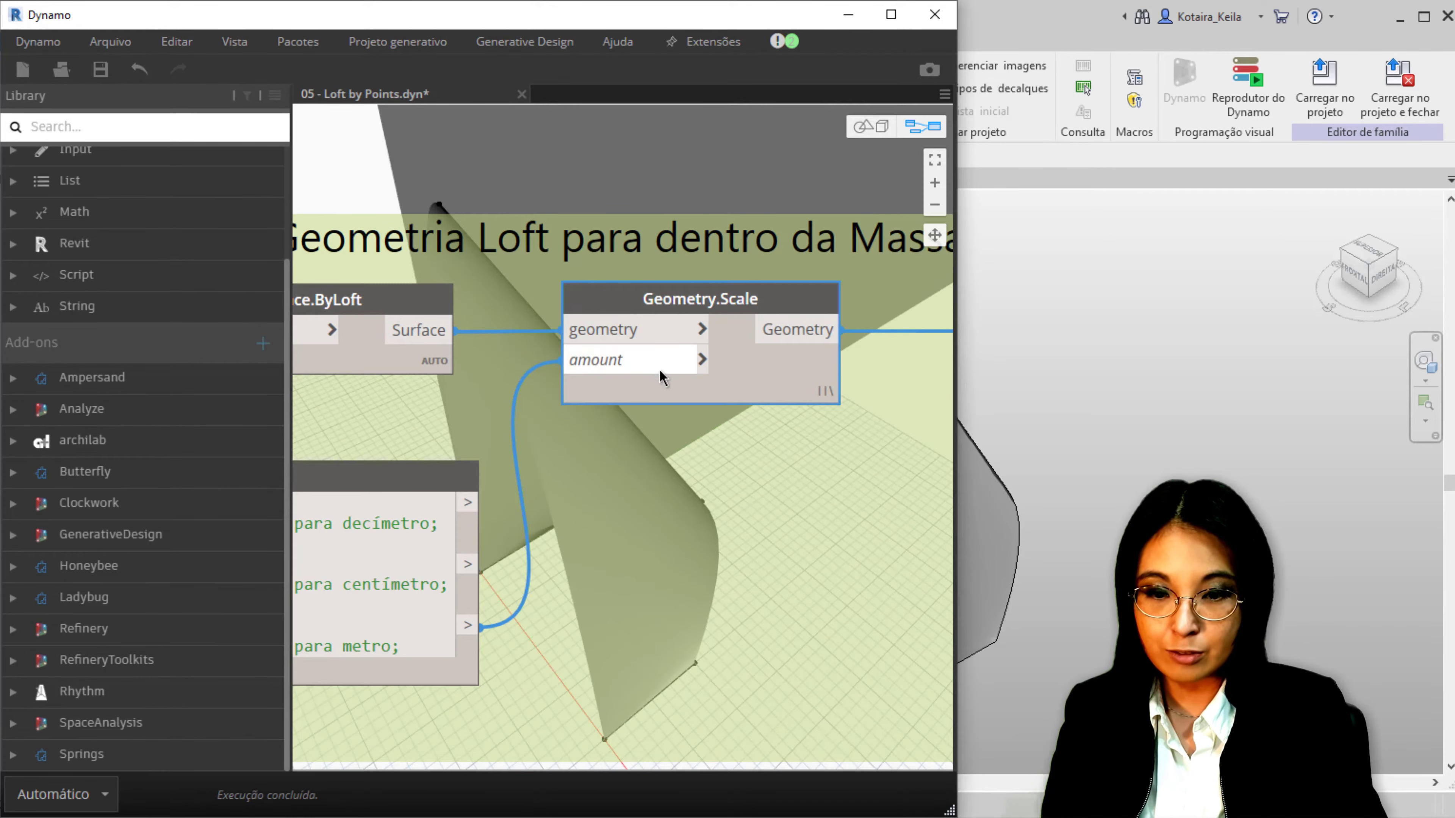
pyautogui.scroll(-1, 559, 483)
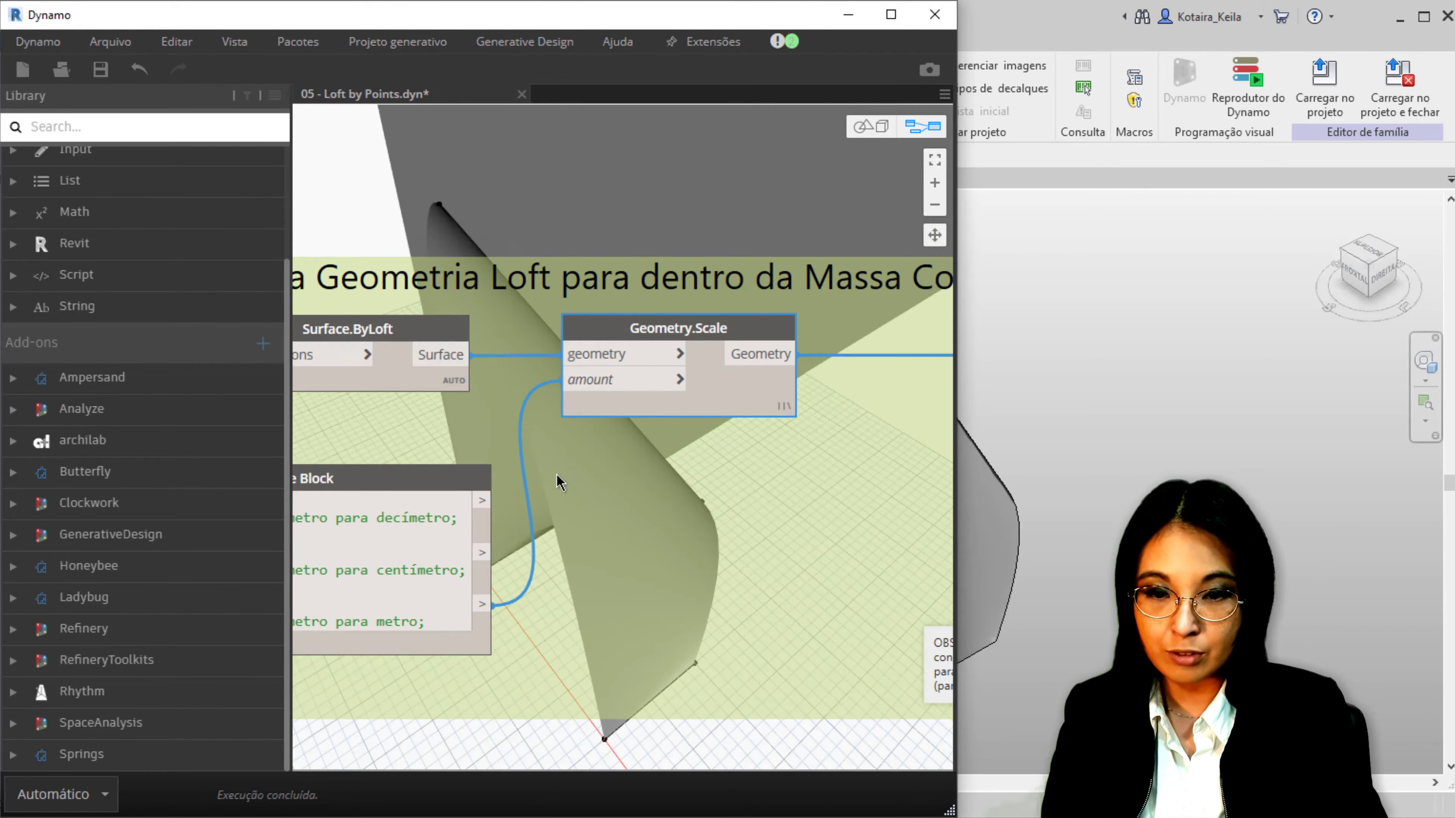
# Toggle background 3D preview navigation on, then back to graph editing
pyautogui.click(932, 140)
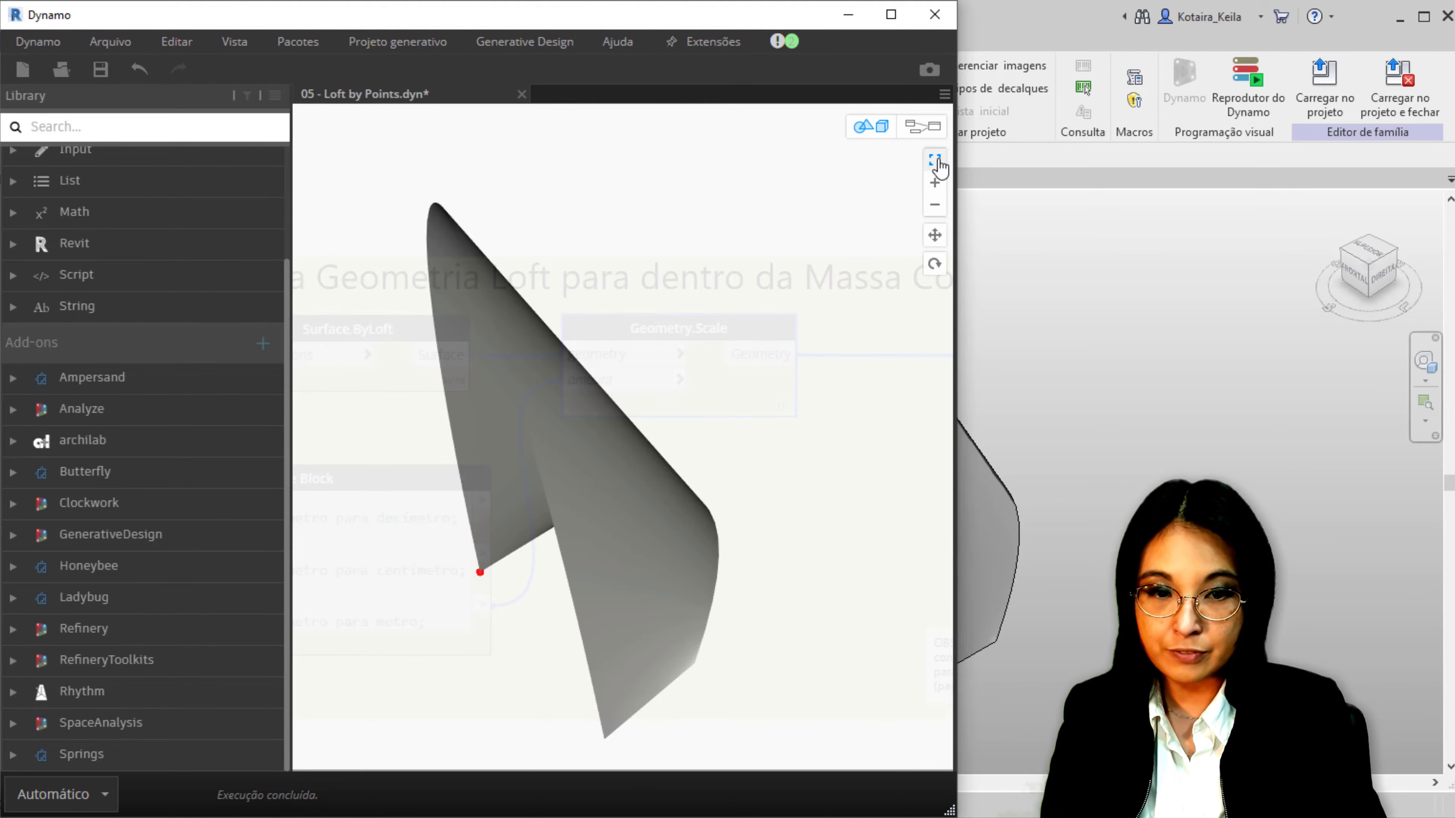
pyautogui.click(882, 137)
pyautogui.click(882, 138)
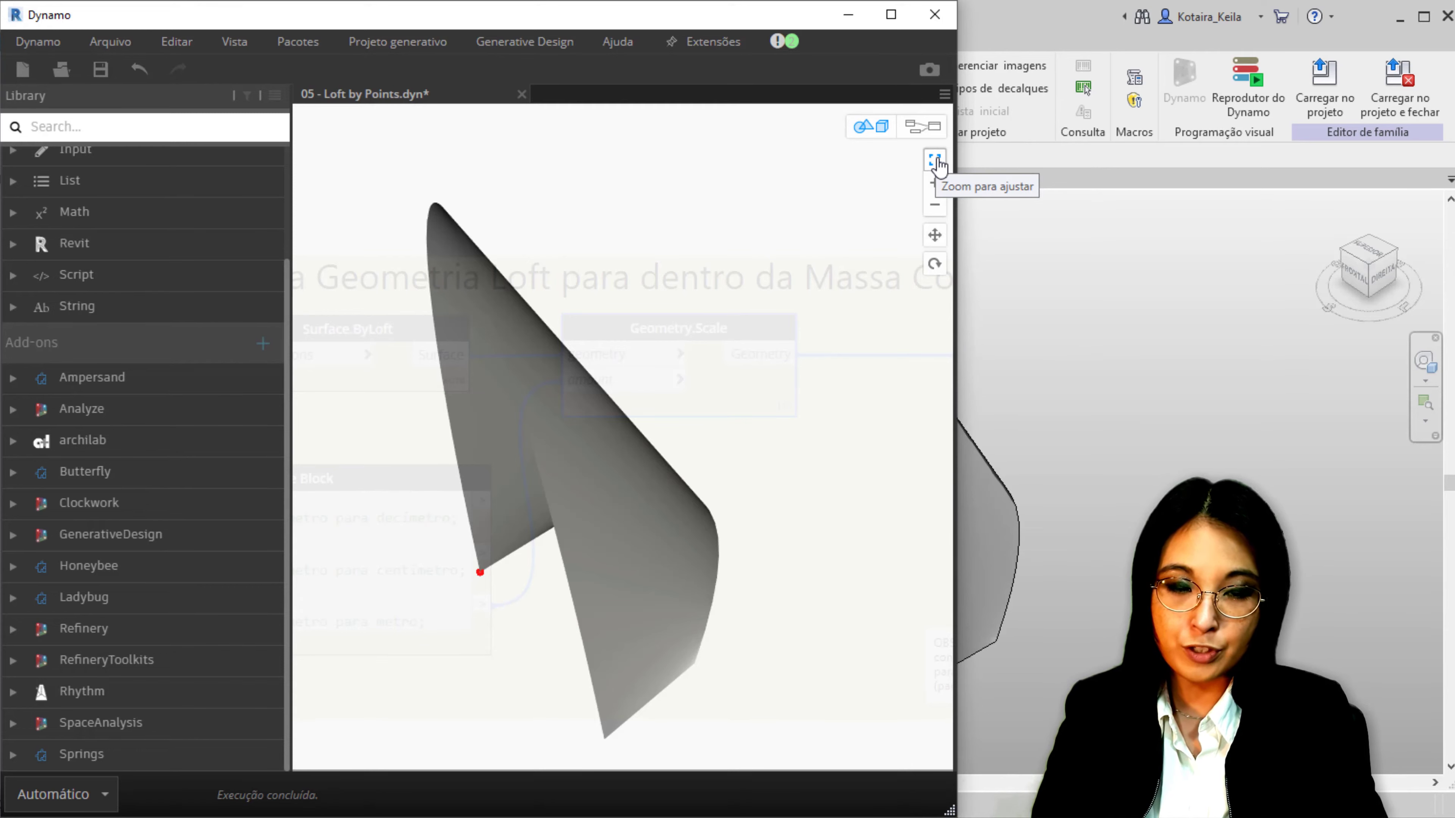
pyautogui.click(887, 130)
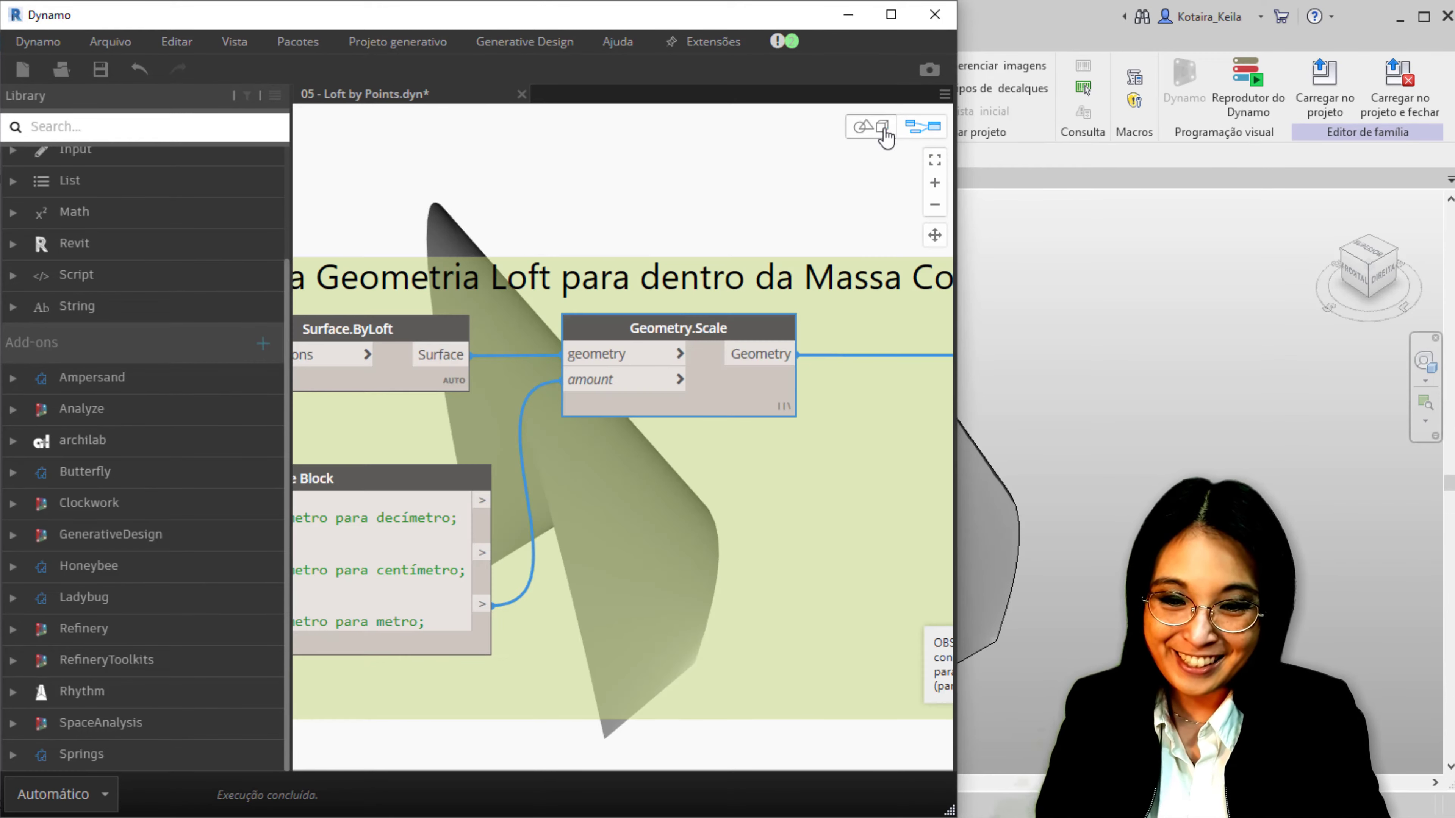
pyautogui.scroll(-2, 572, 581)
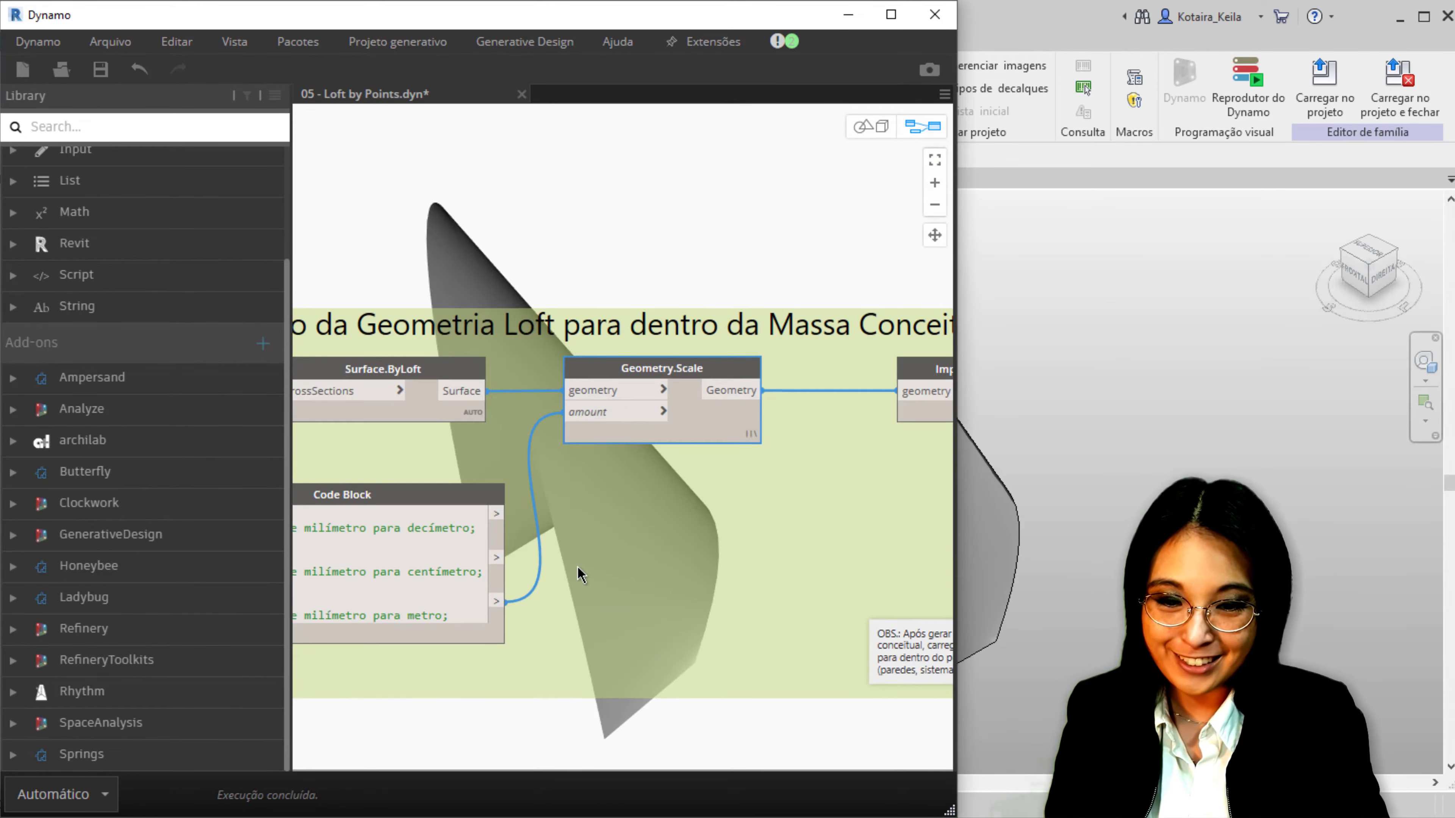
pyautogui.moveTo(573, 412); pyautogui.dragTo(476, 551)
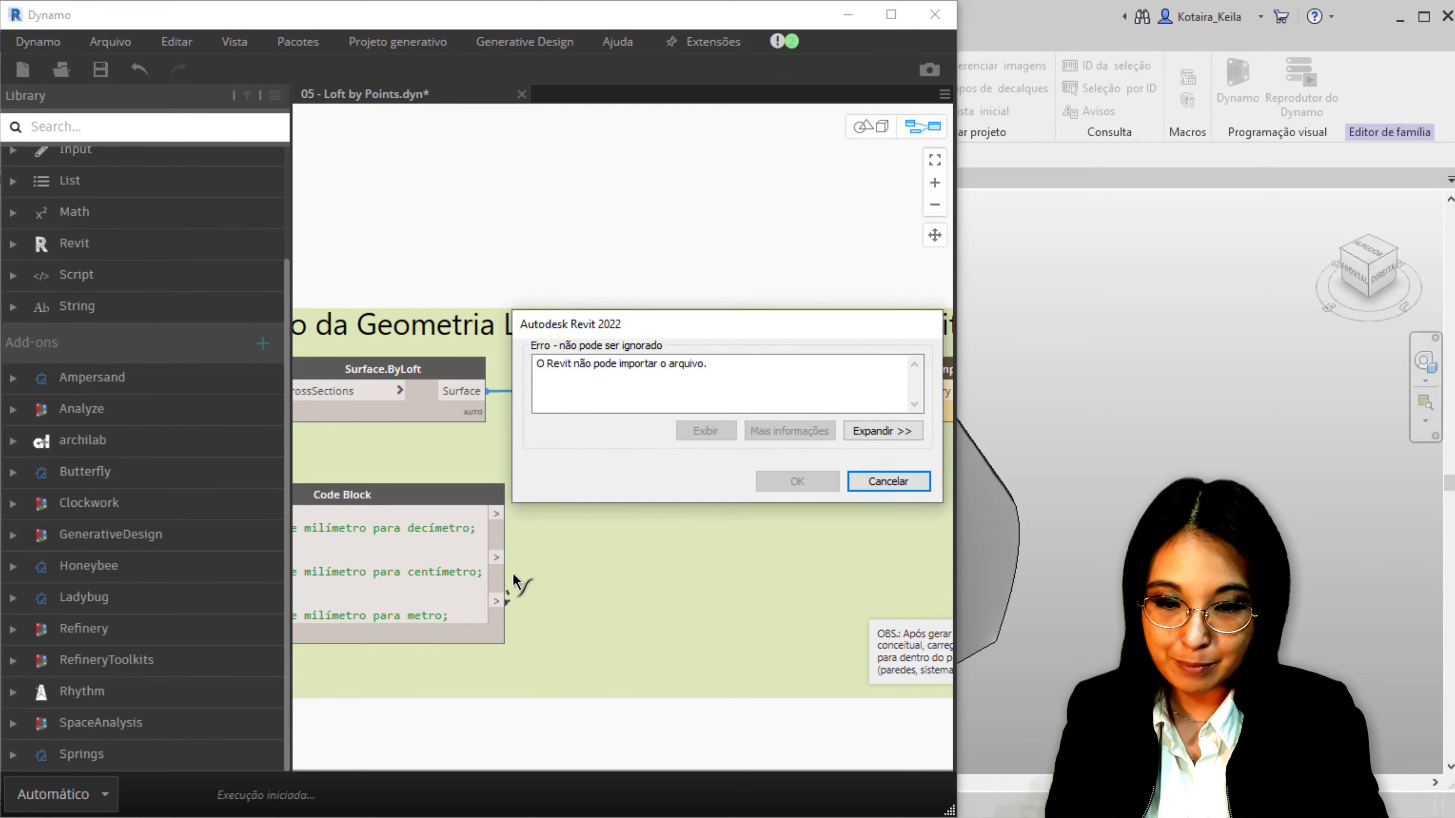
pyautogui.click(902, 485)
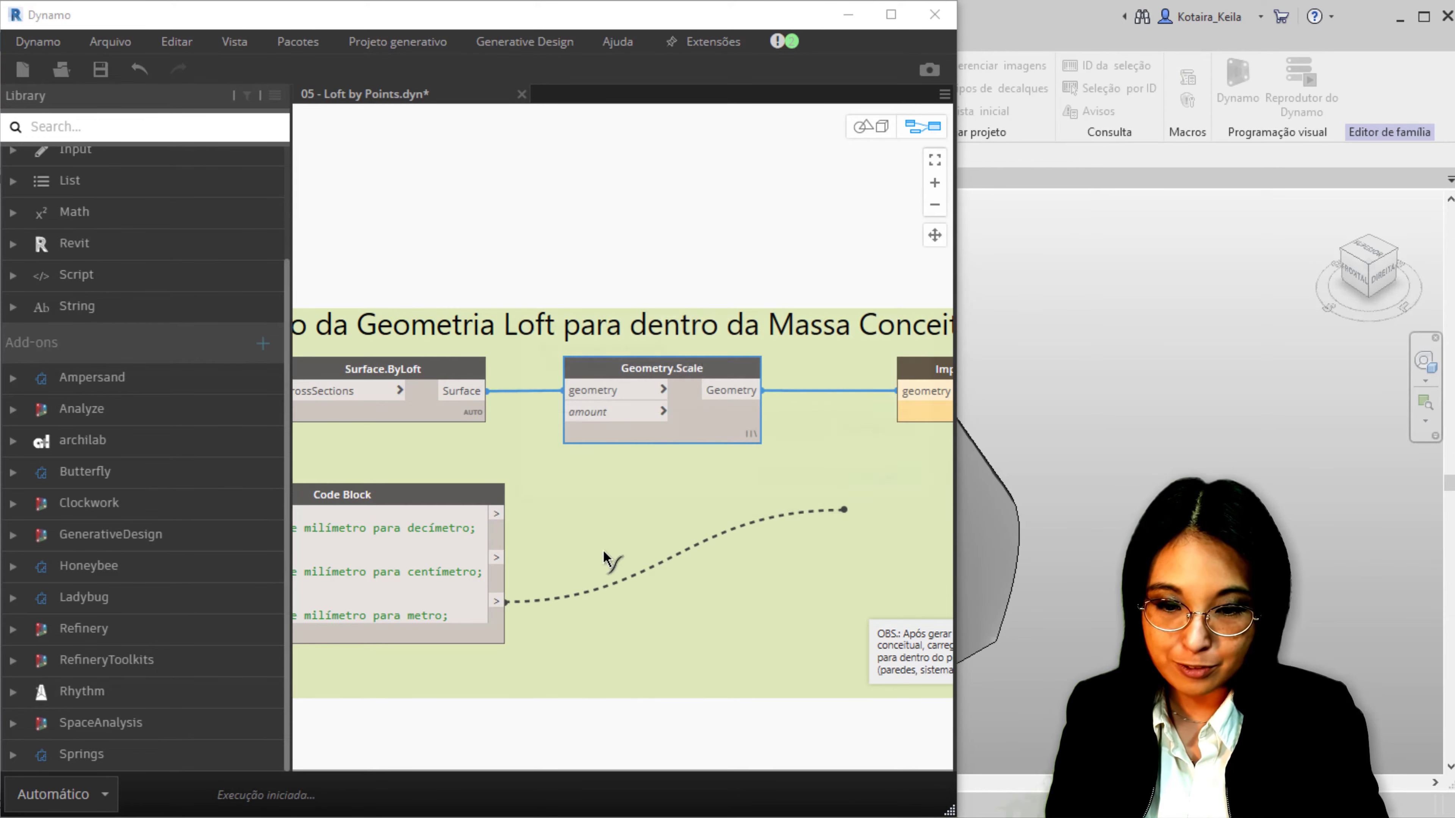
pyautogui.click(507, 570)
pyautogui.click(570, 401)
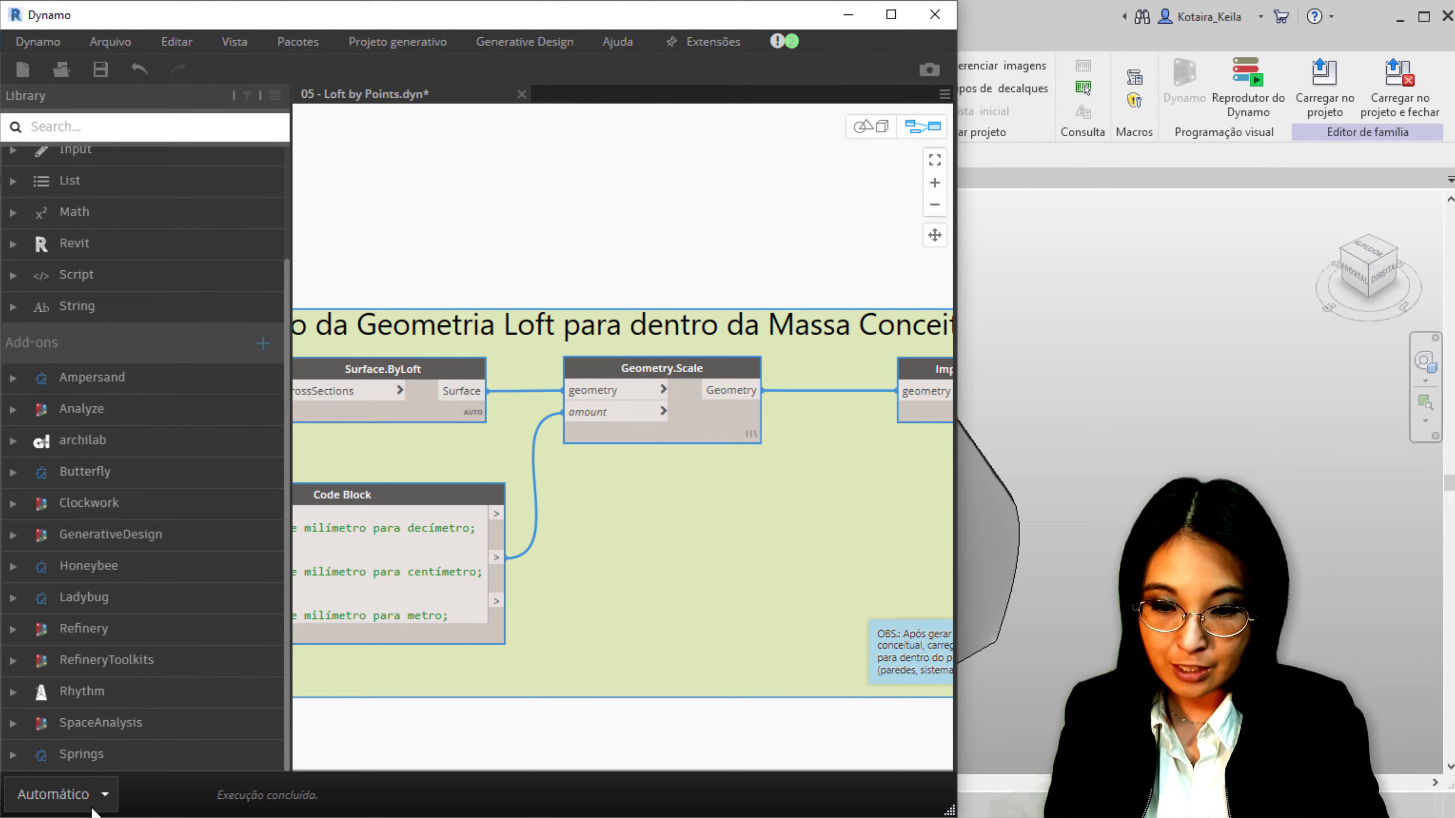
pyautogui.moveTo(496, 602); pyautogui.dragTo(581, 423)
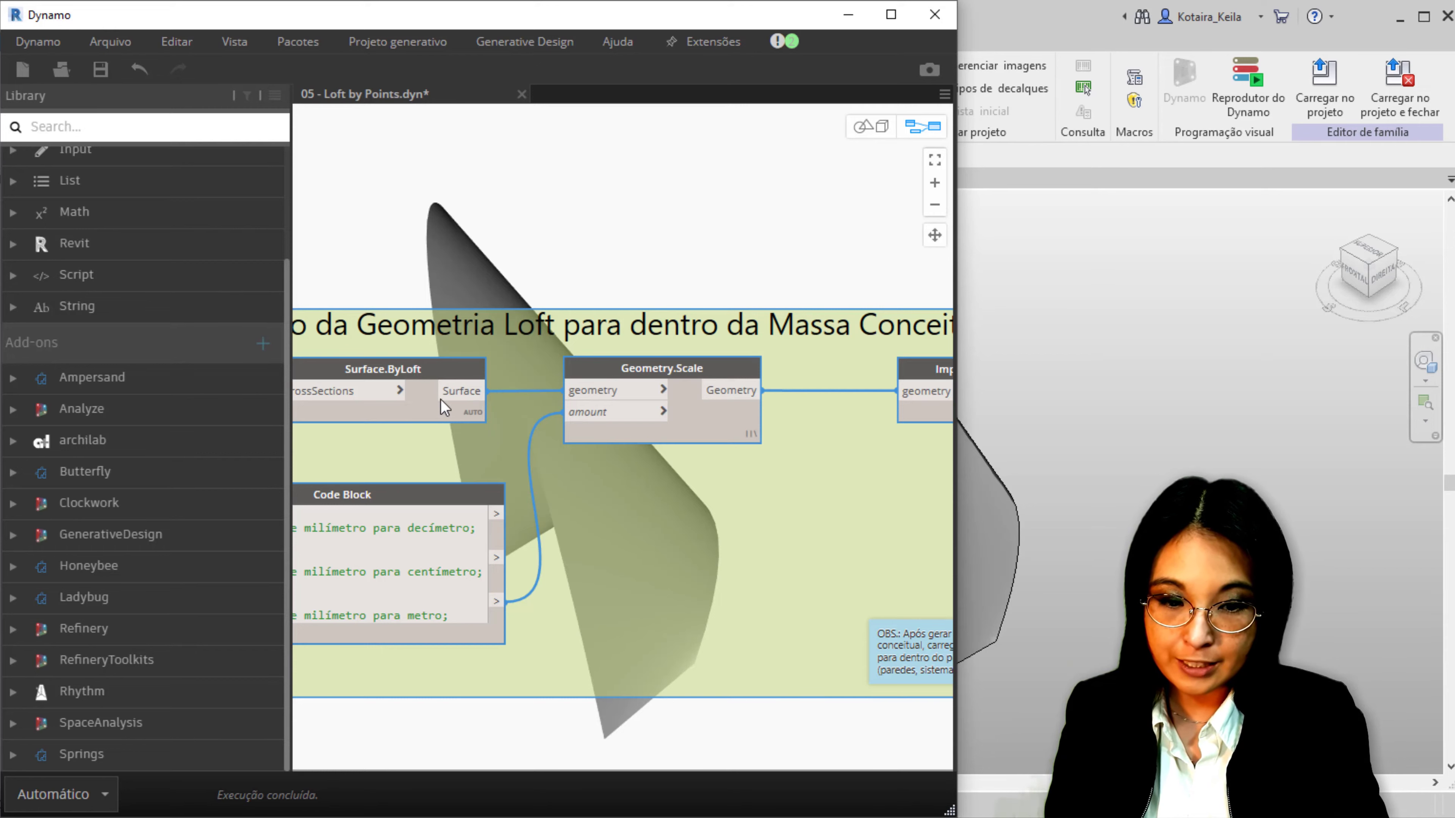
pyautogui.moveTo(725, 630); pyautogui.dragTo(535, 615, button='middle')
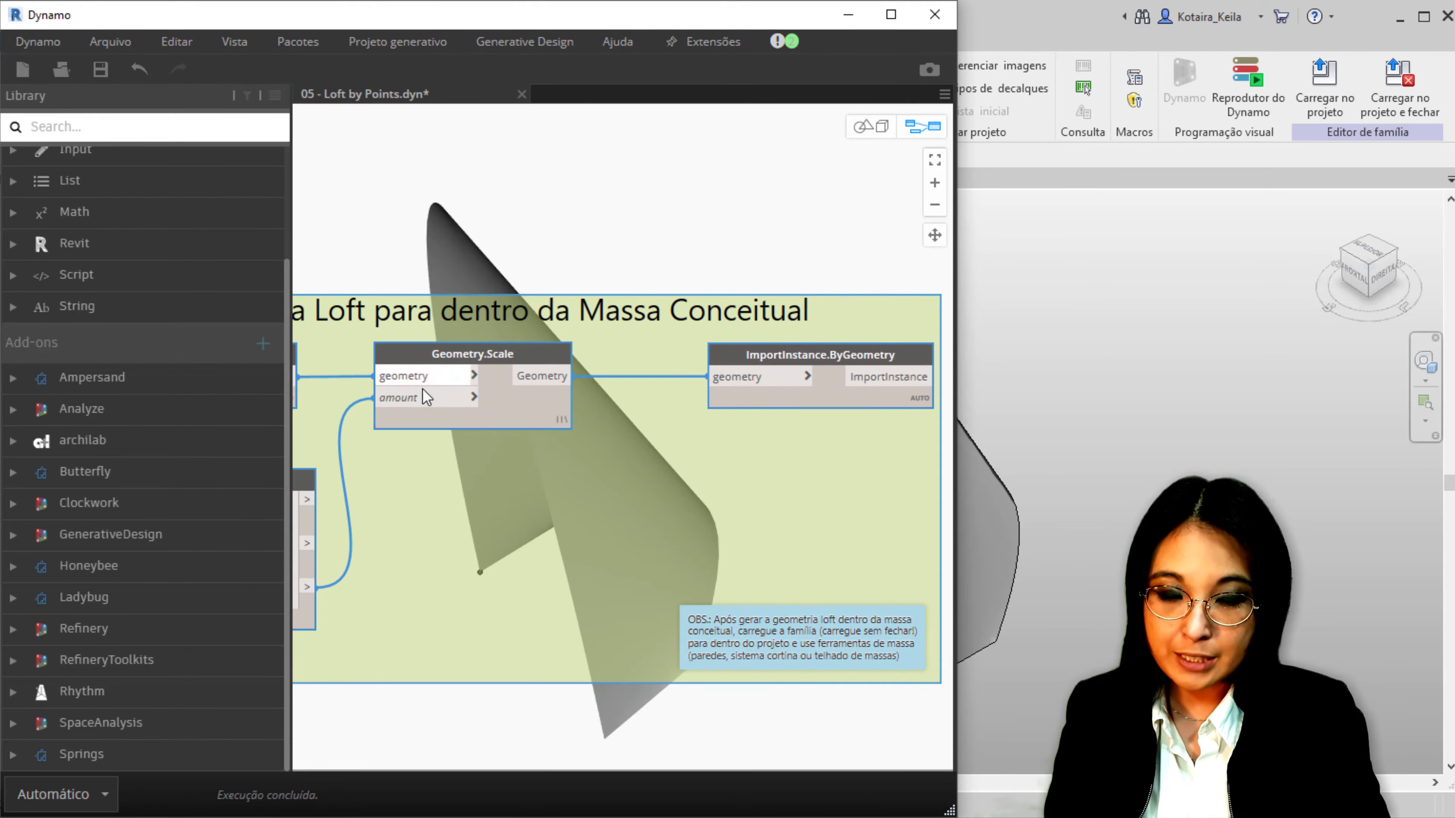
pyautogui.moveTo(659, 478); pyautogui.dragTo(550, 484, button='middle')
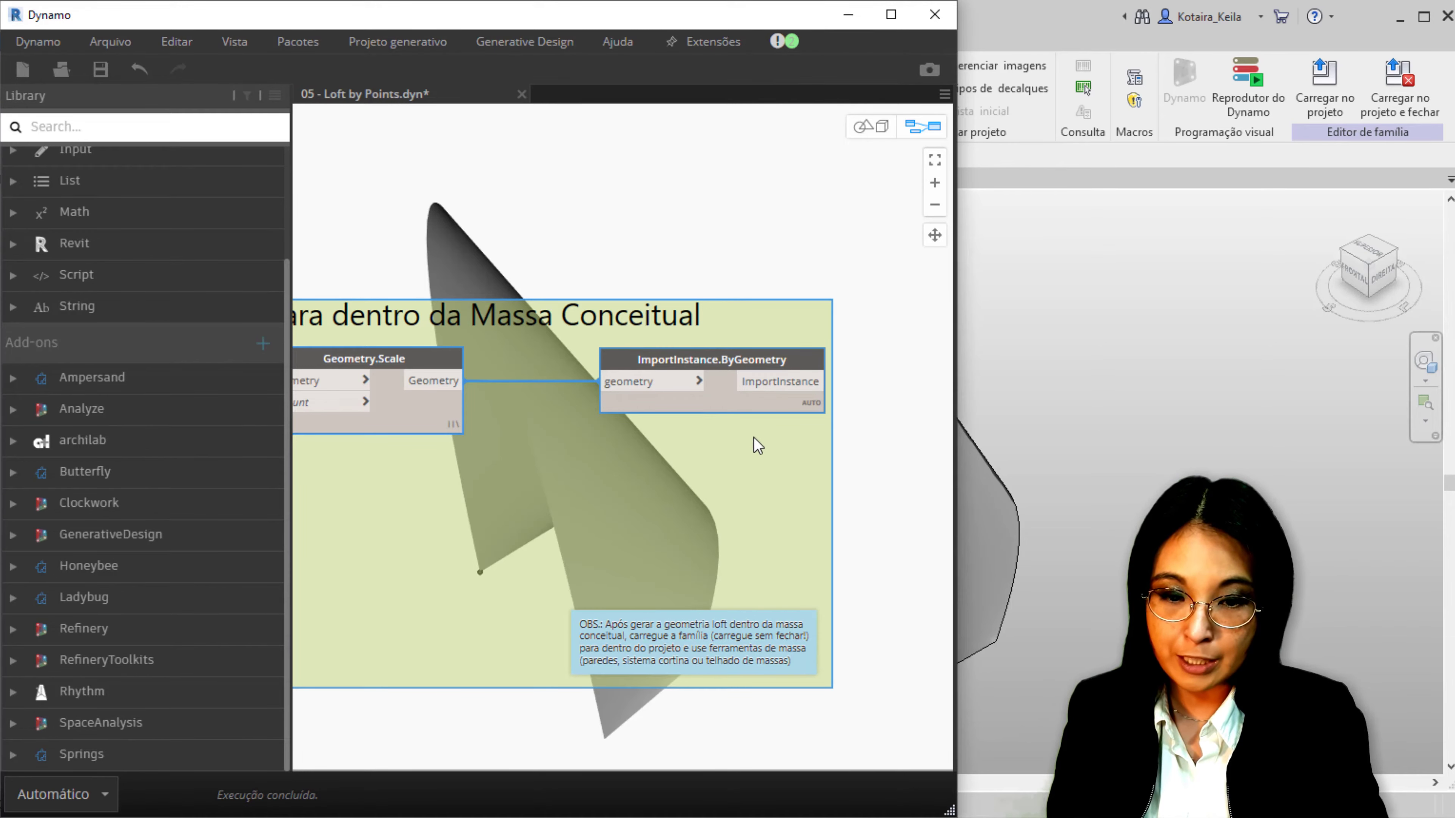
pyautogui.moveTo(715, 457); pyautogui.dragTo(775, 440, button='middle')
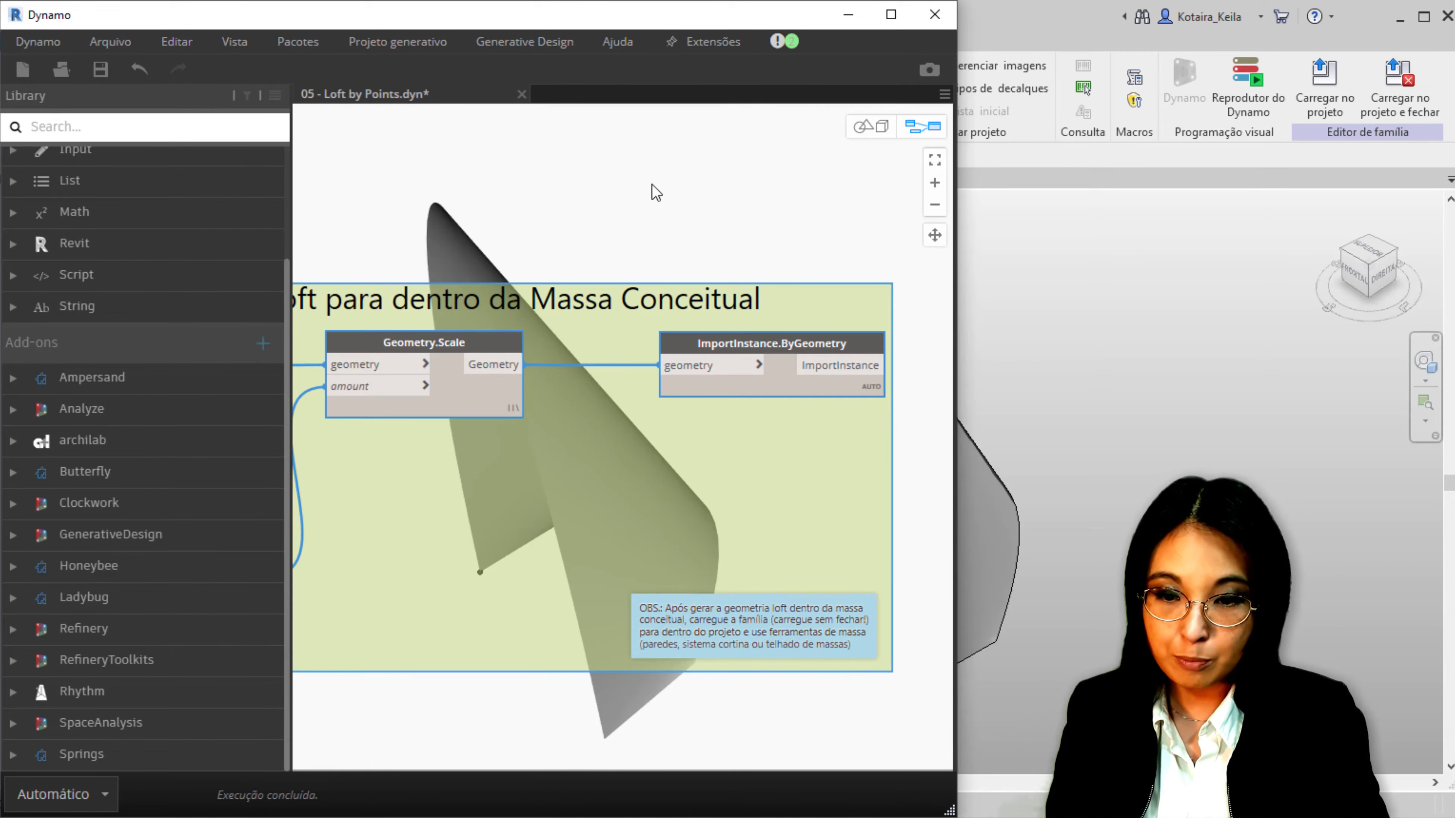
pyautogui.rightClick(666, 201)
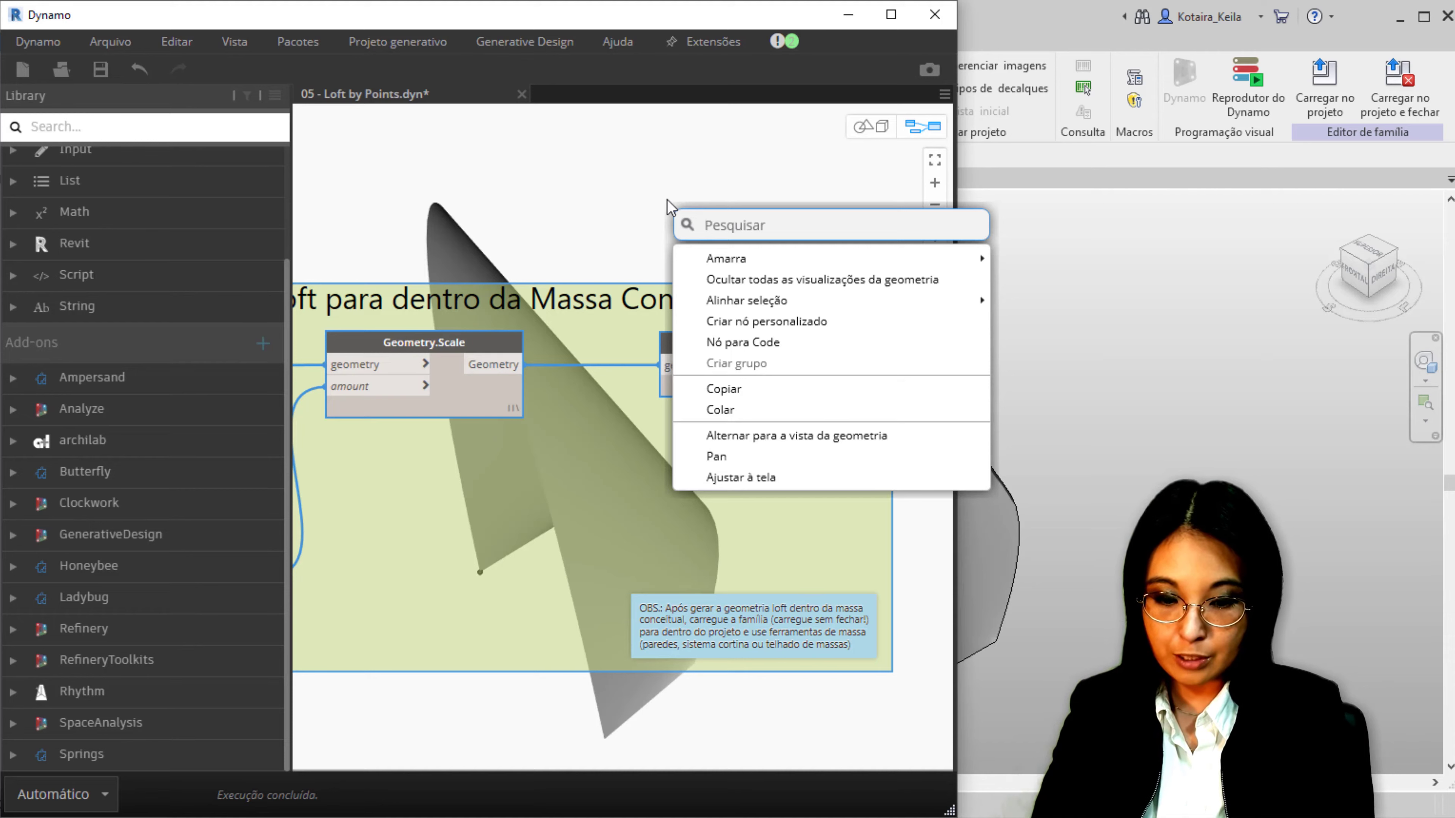
pyautogui.write('import')
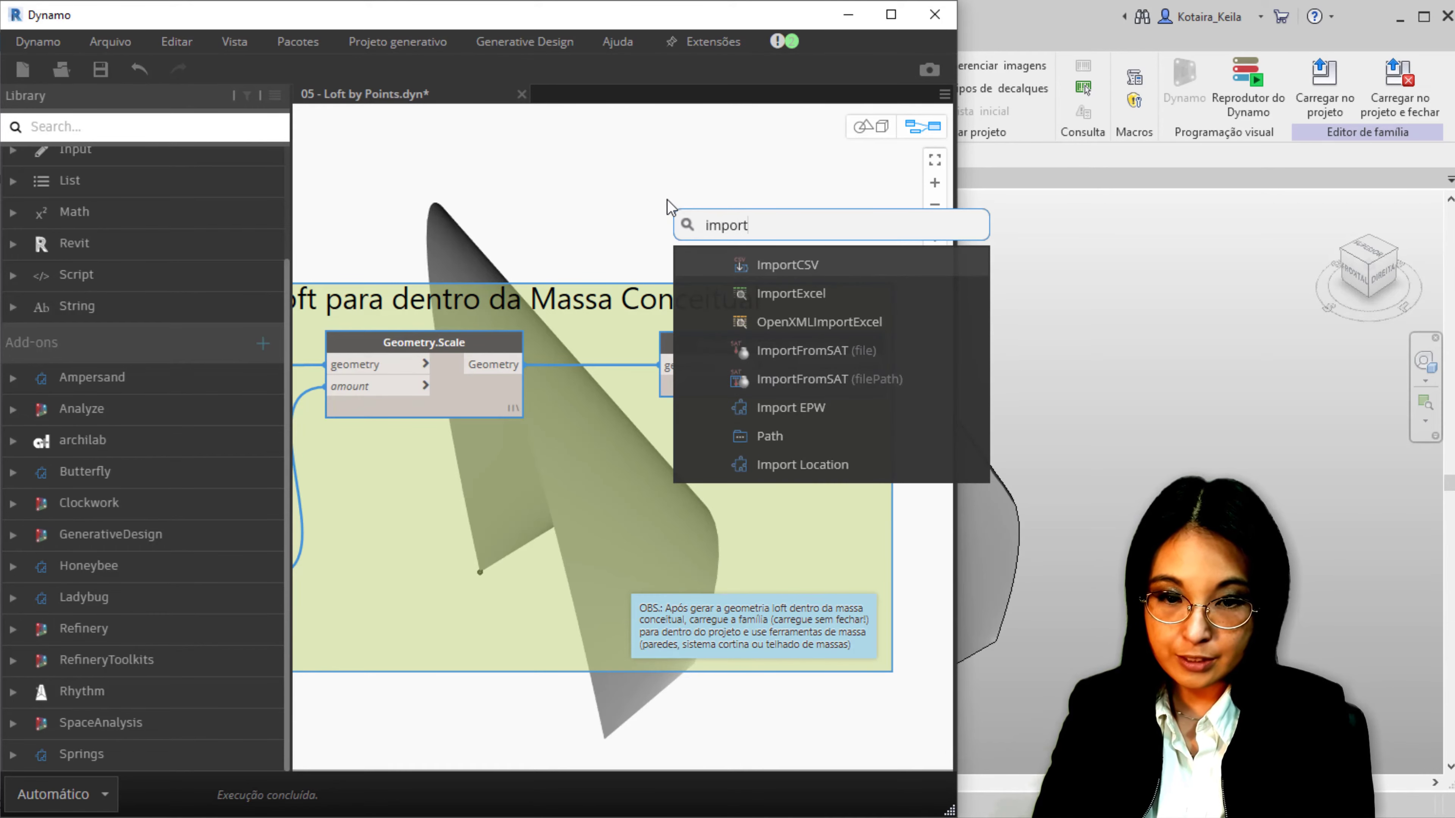
pyautogui.write('instance.')
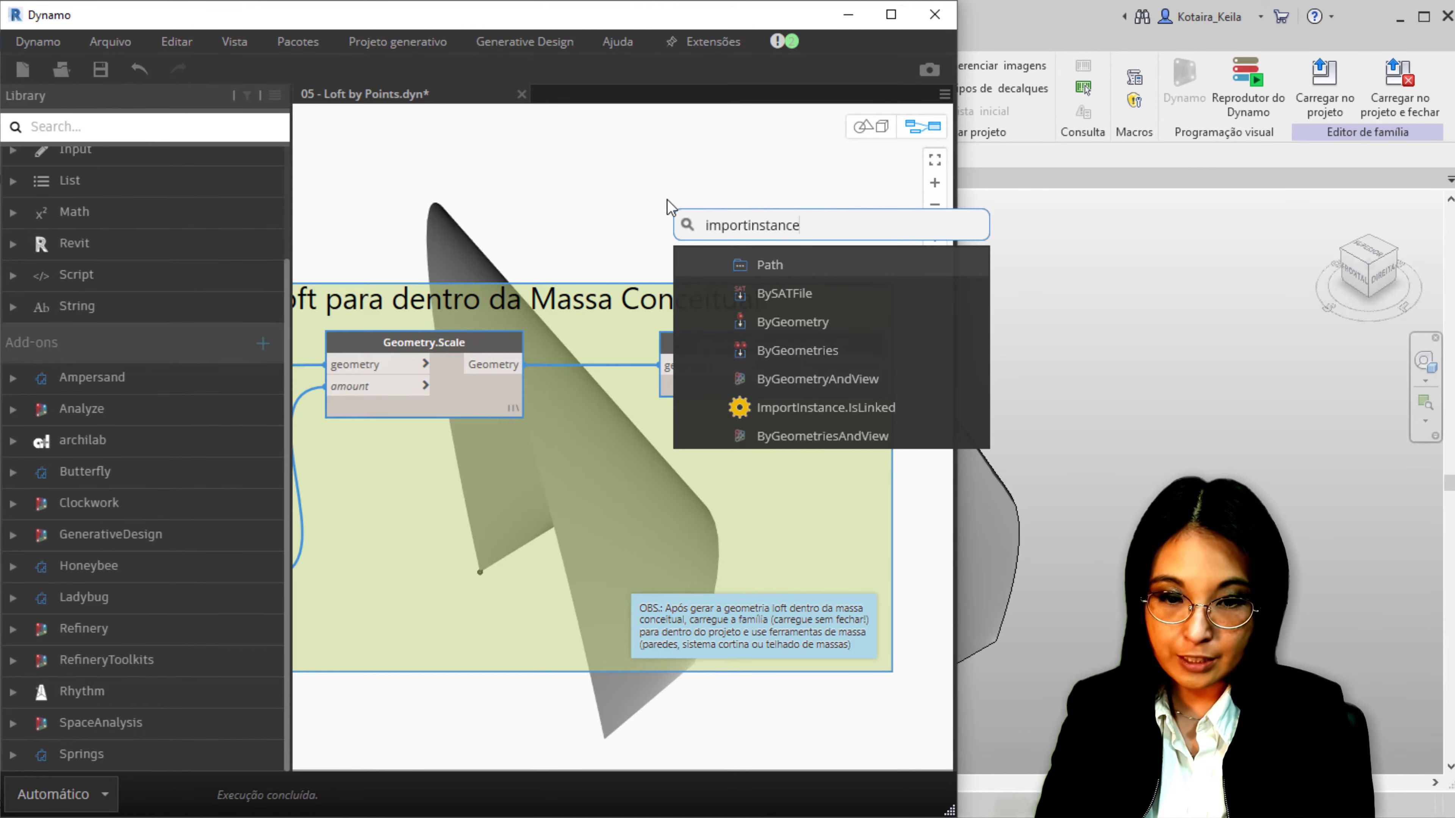
pyautogui.write('by')
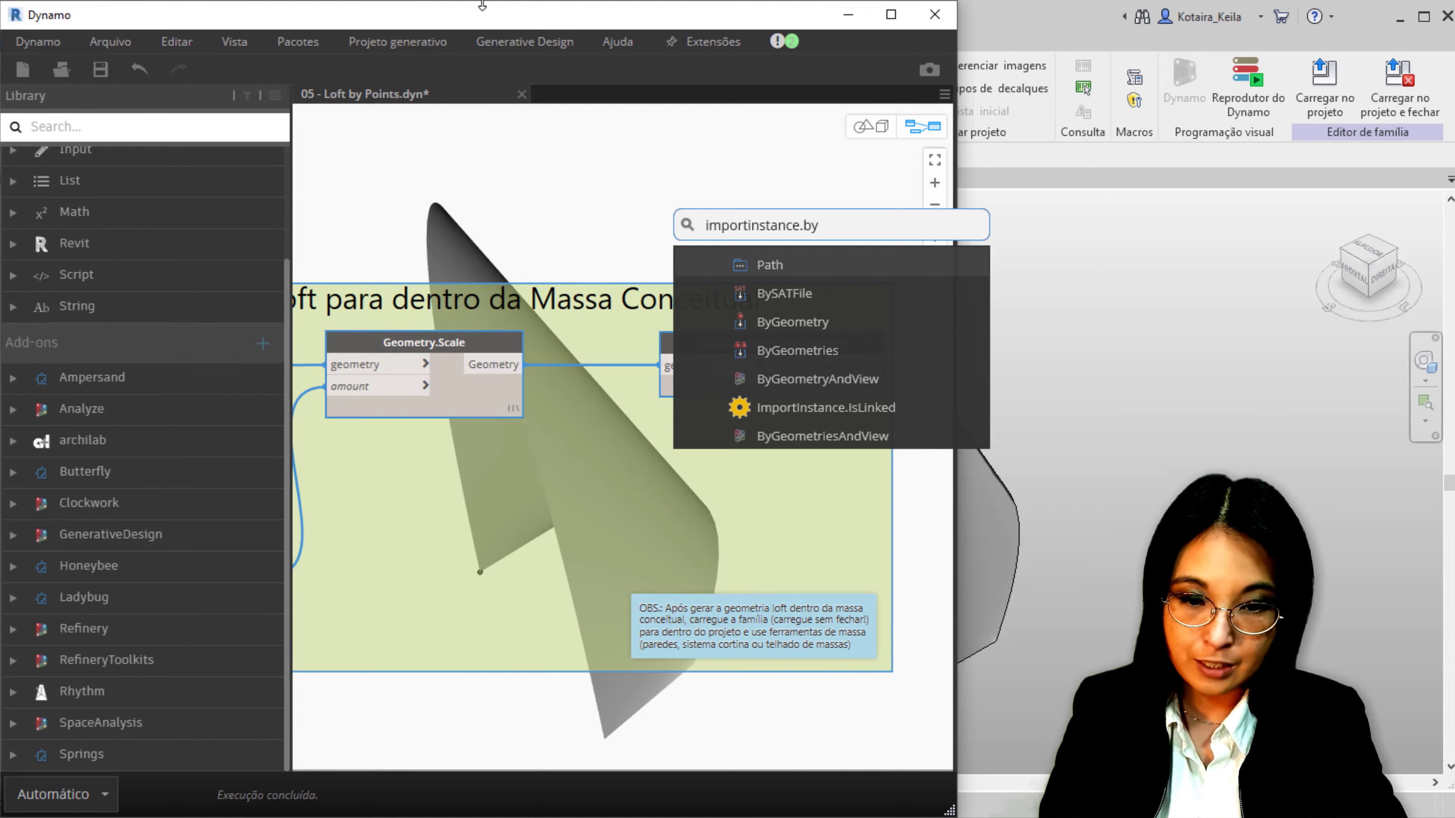
pyautogui.click(813, 321)
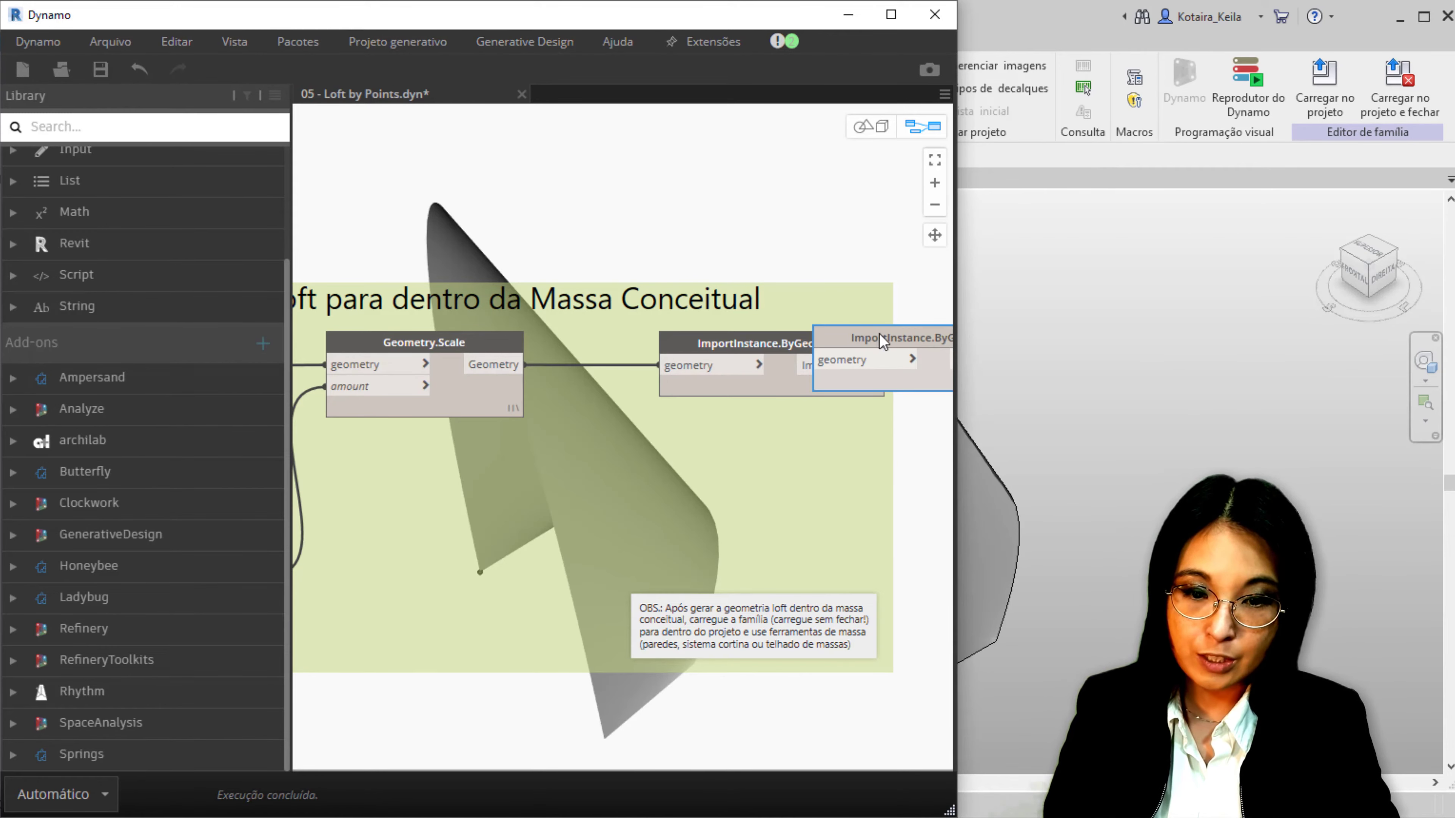
pyautogui.moveTo(880, 335); pyautogui.dragTo(673, 199)
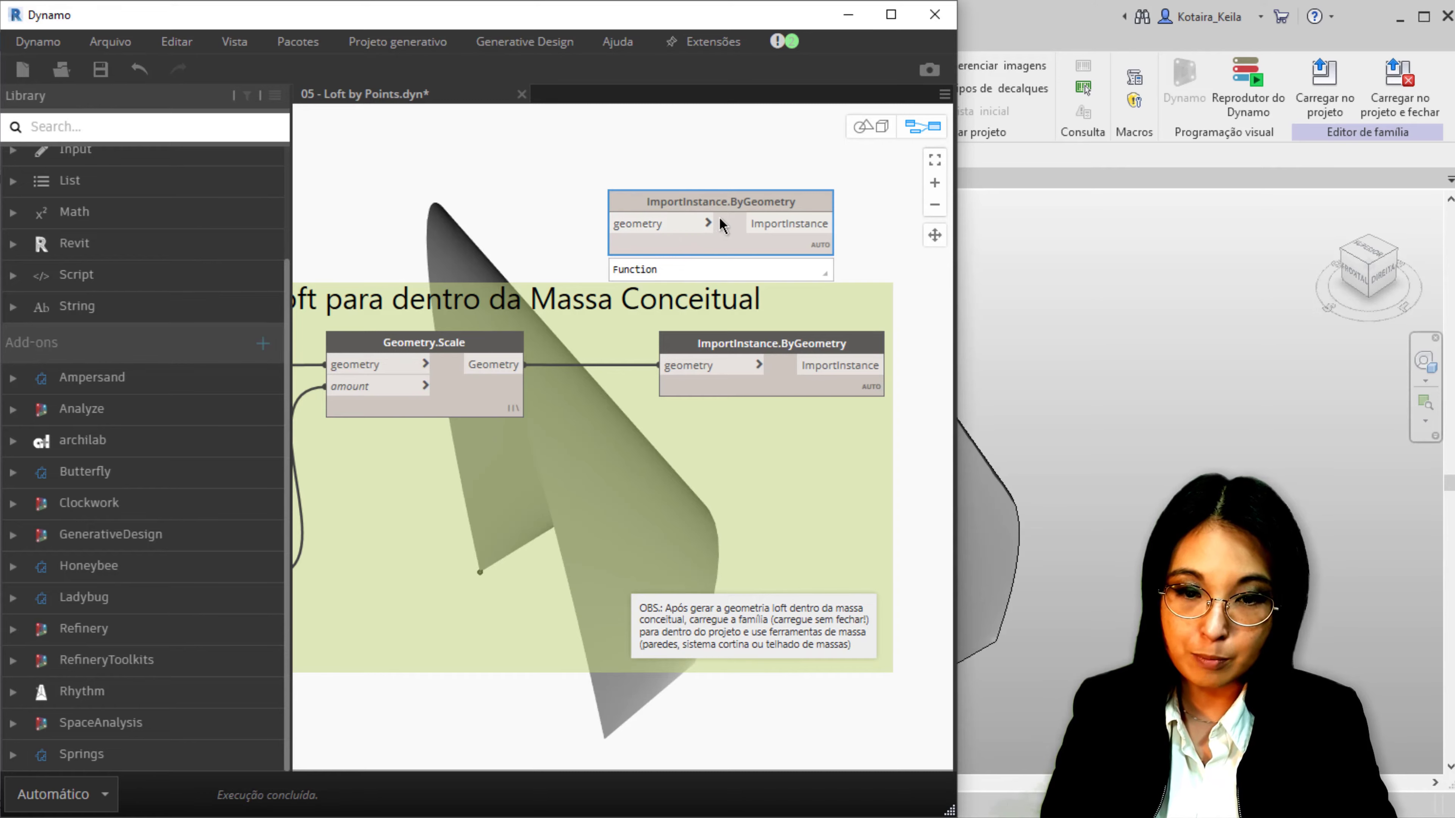
pyautogui.moveTo(519, 344); pyautogui.dragTo(644, 325, button='middle')
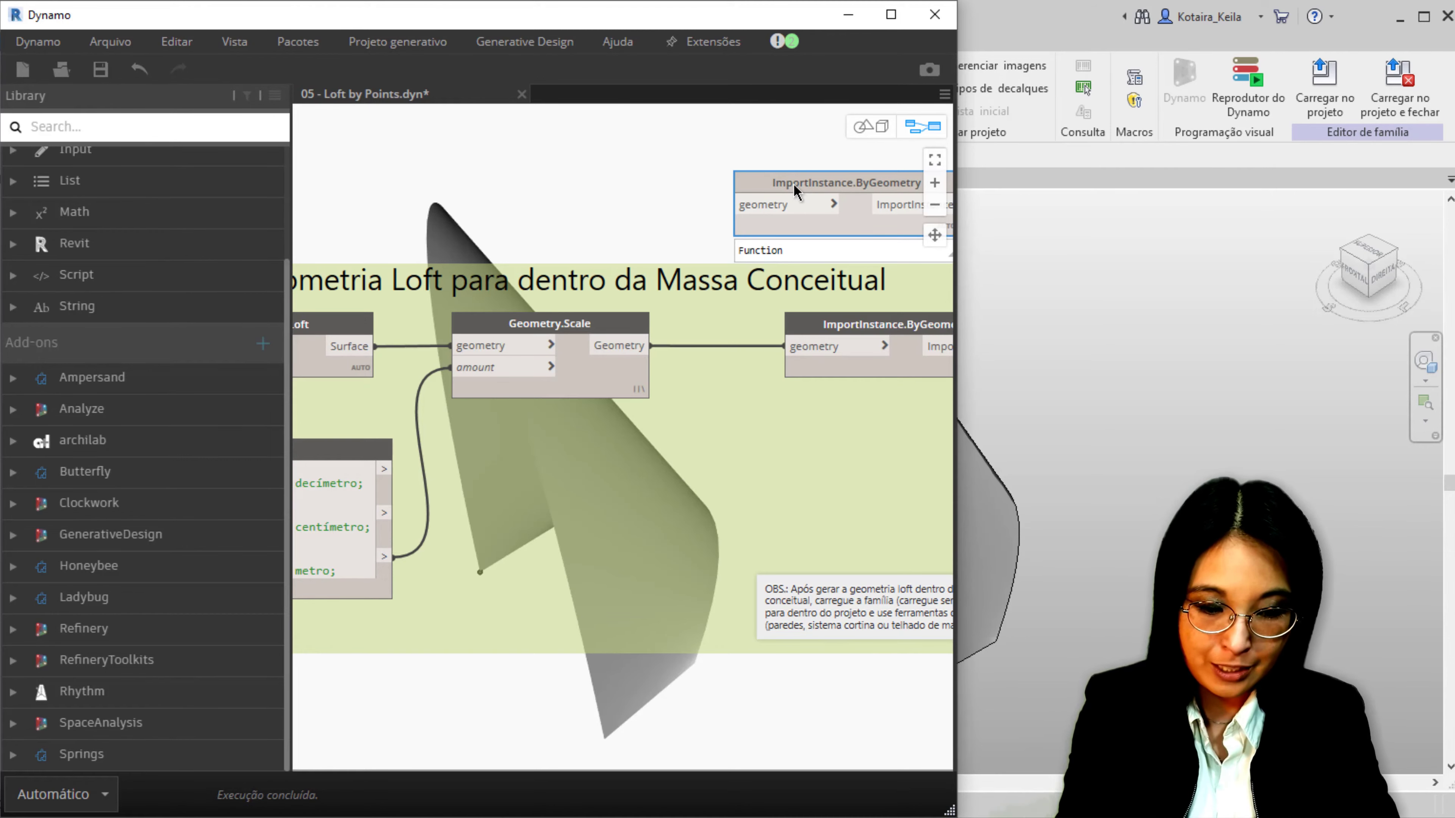
pyautogui.press('Delete')
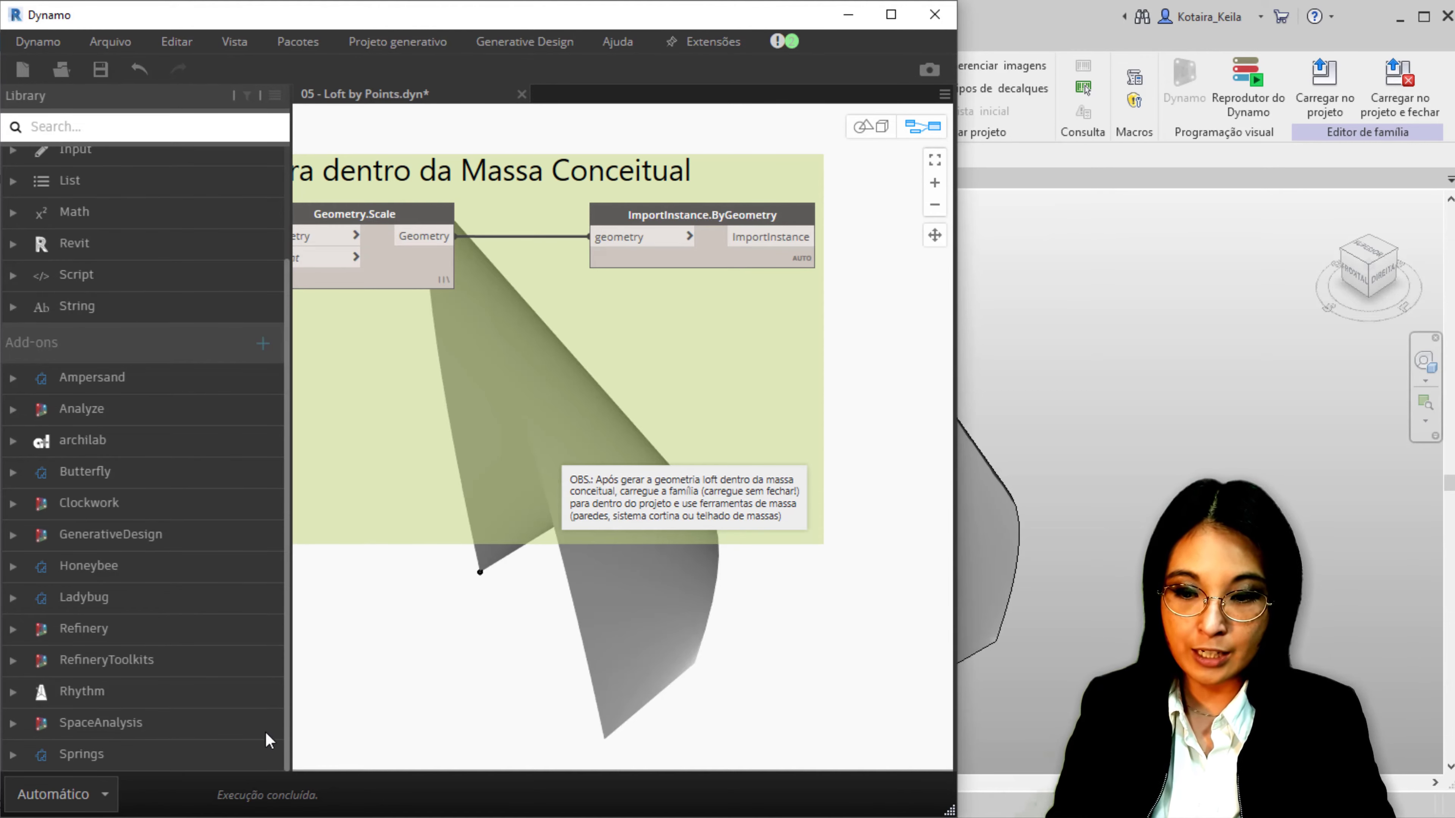
# Switch the run mode from Automático to Manual and minimize Dynamo
pyautogui.click(105, 794)
pyautogui.click(78, 693)
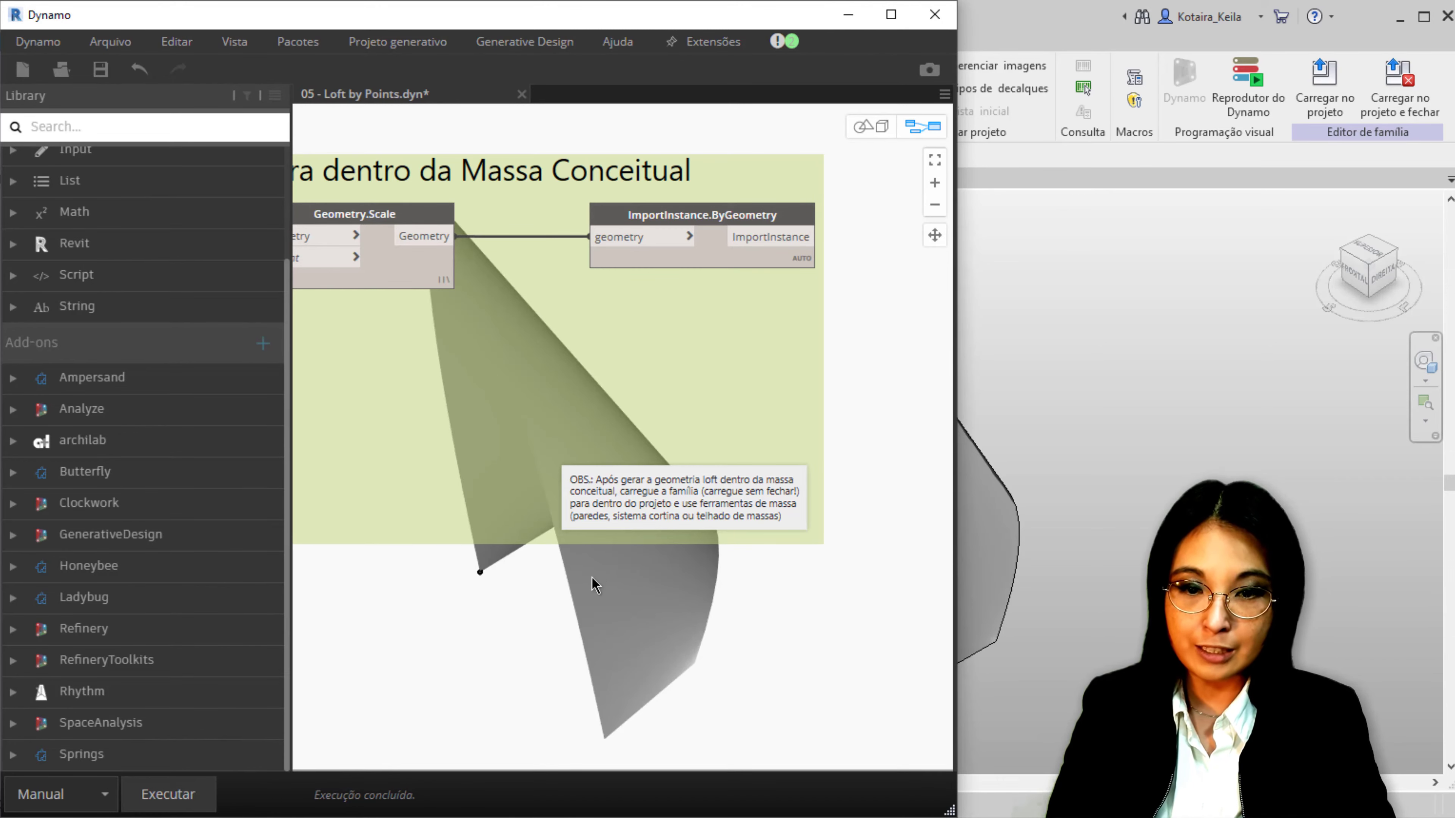
pyautogui.click(859, 19)
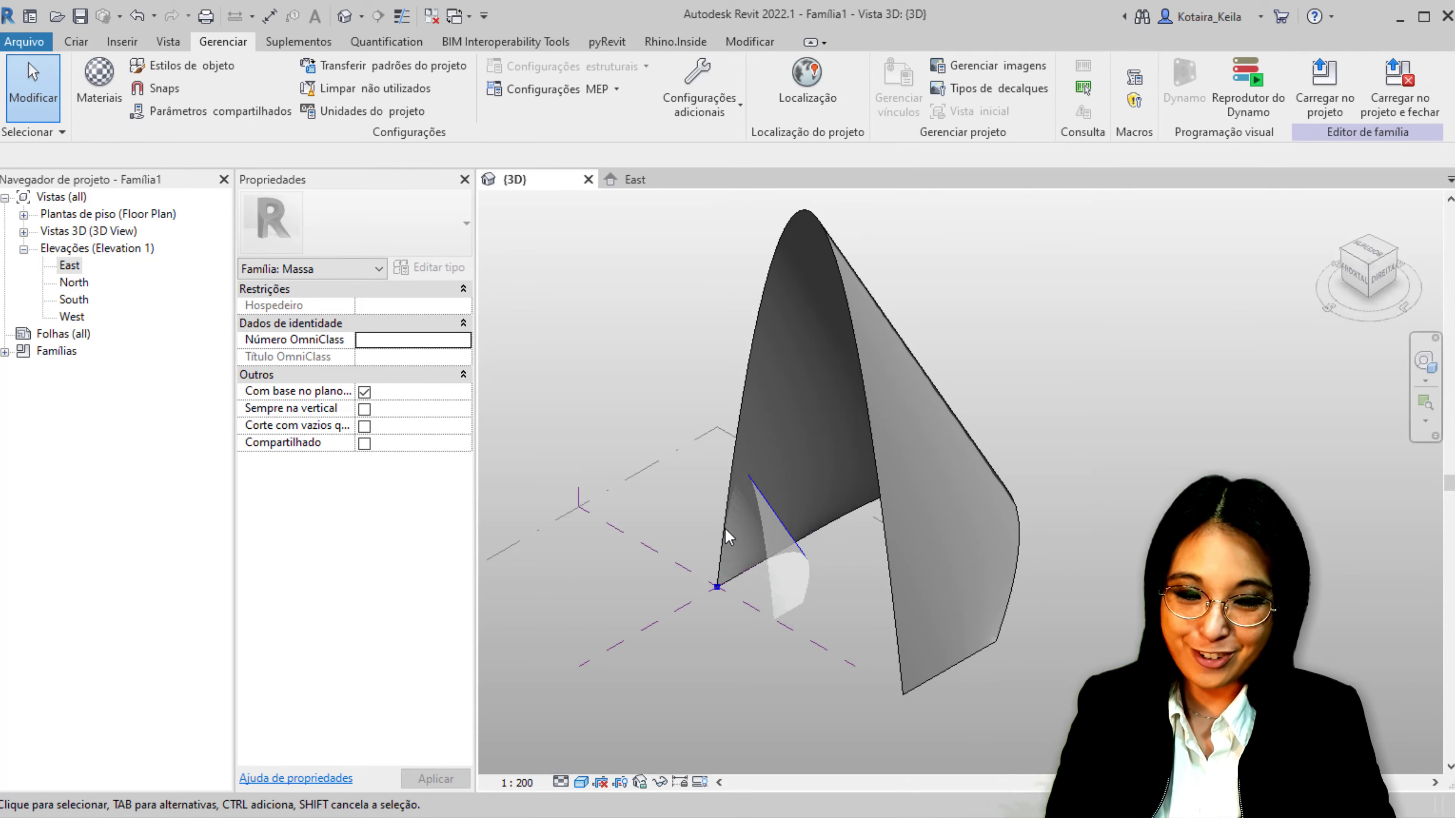
# Select and deselect the imported loft surface, then start a new project from Arquivo > Novo
pyautogui.click(849, 348)
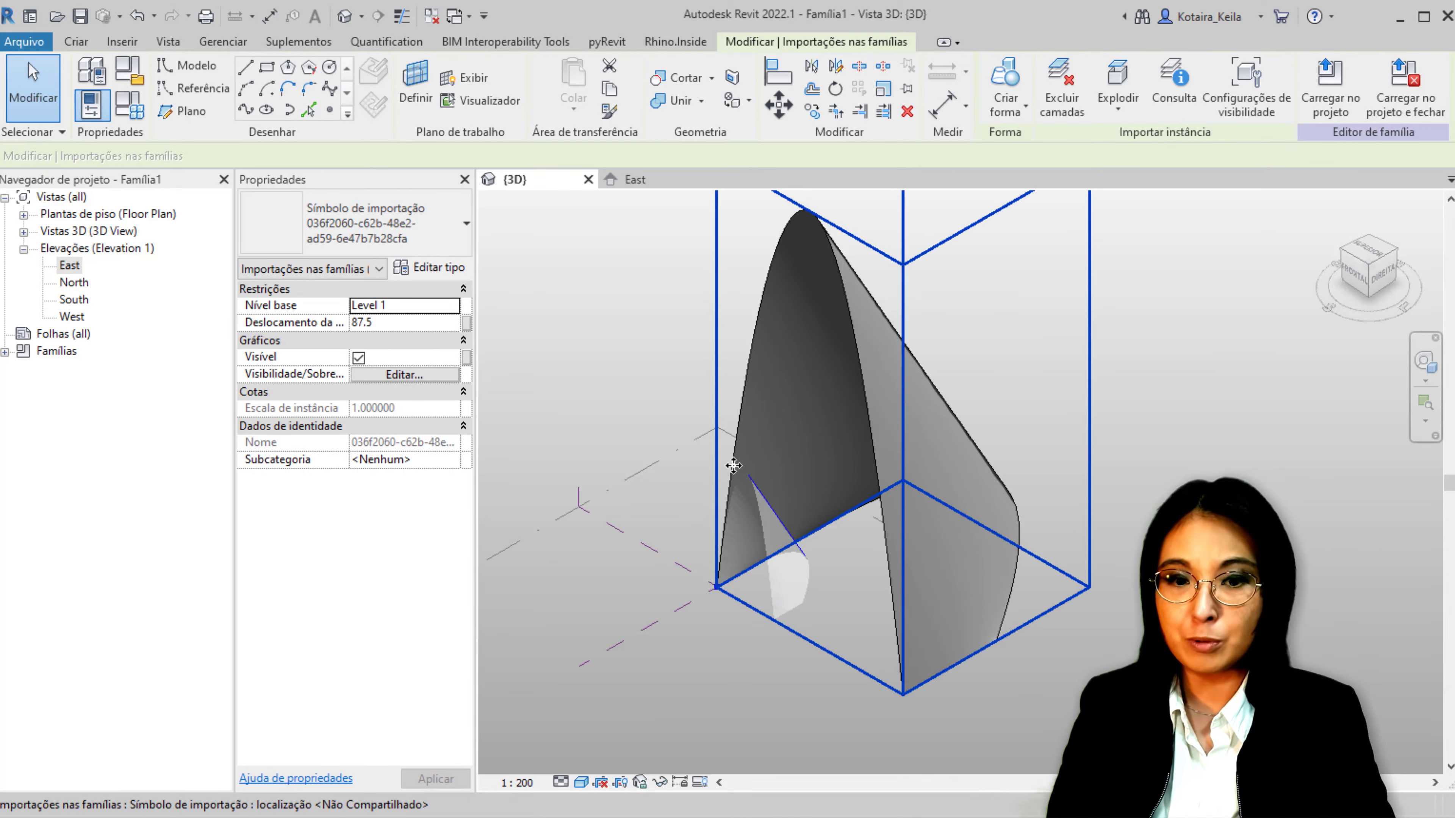
pyautogui.click(865, 271)
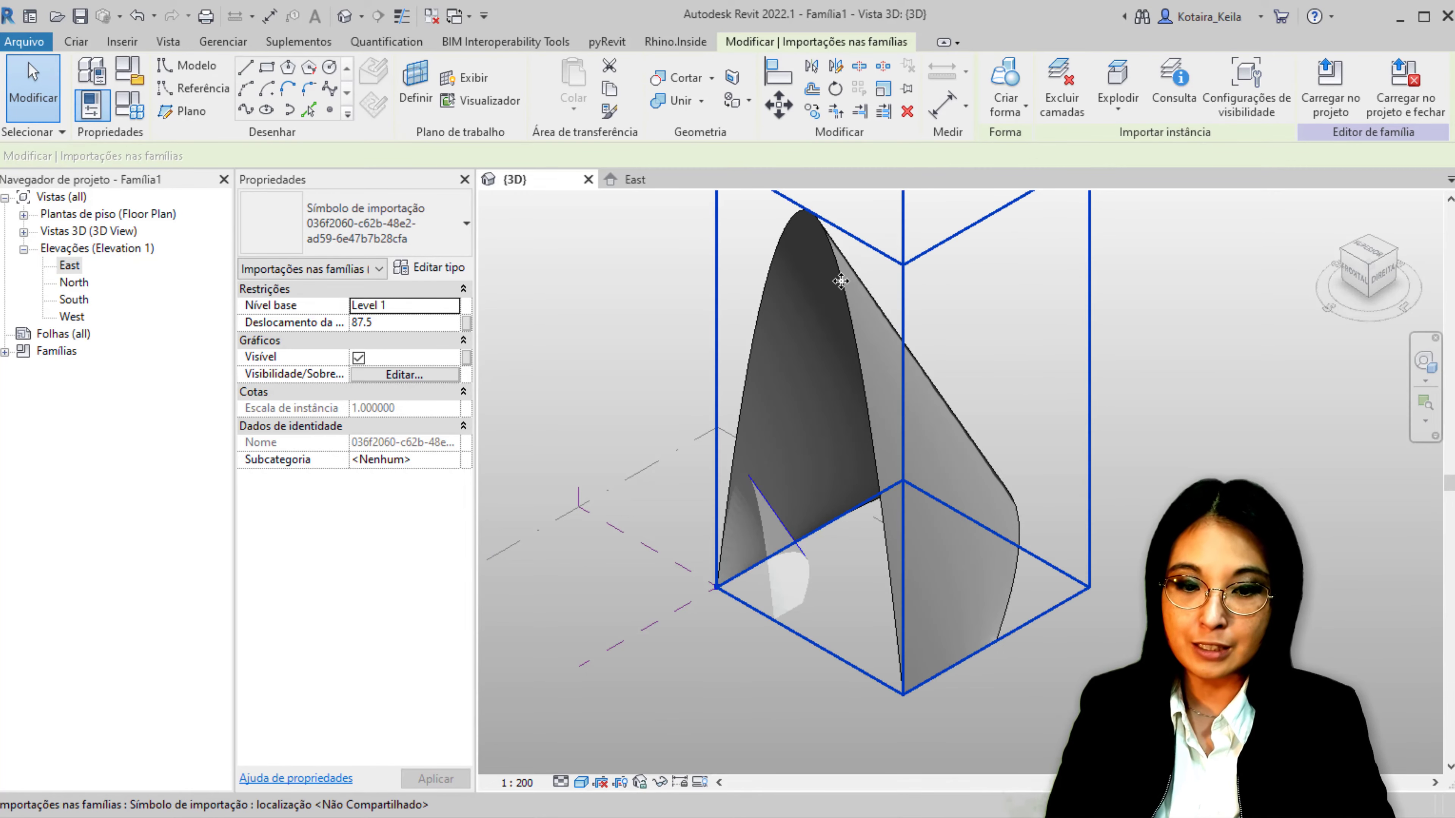
pyautogui.click(657, 291)
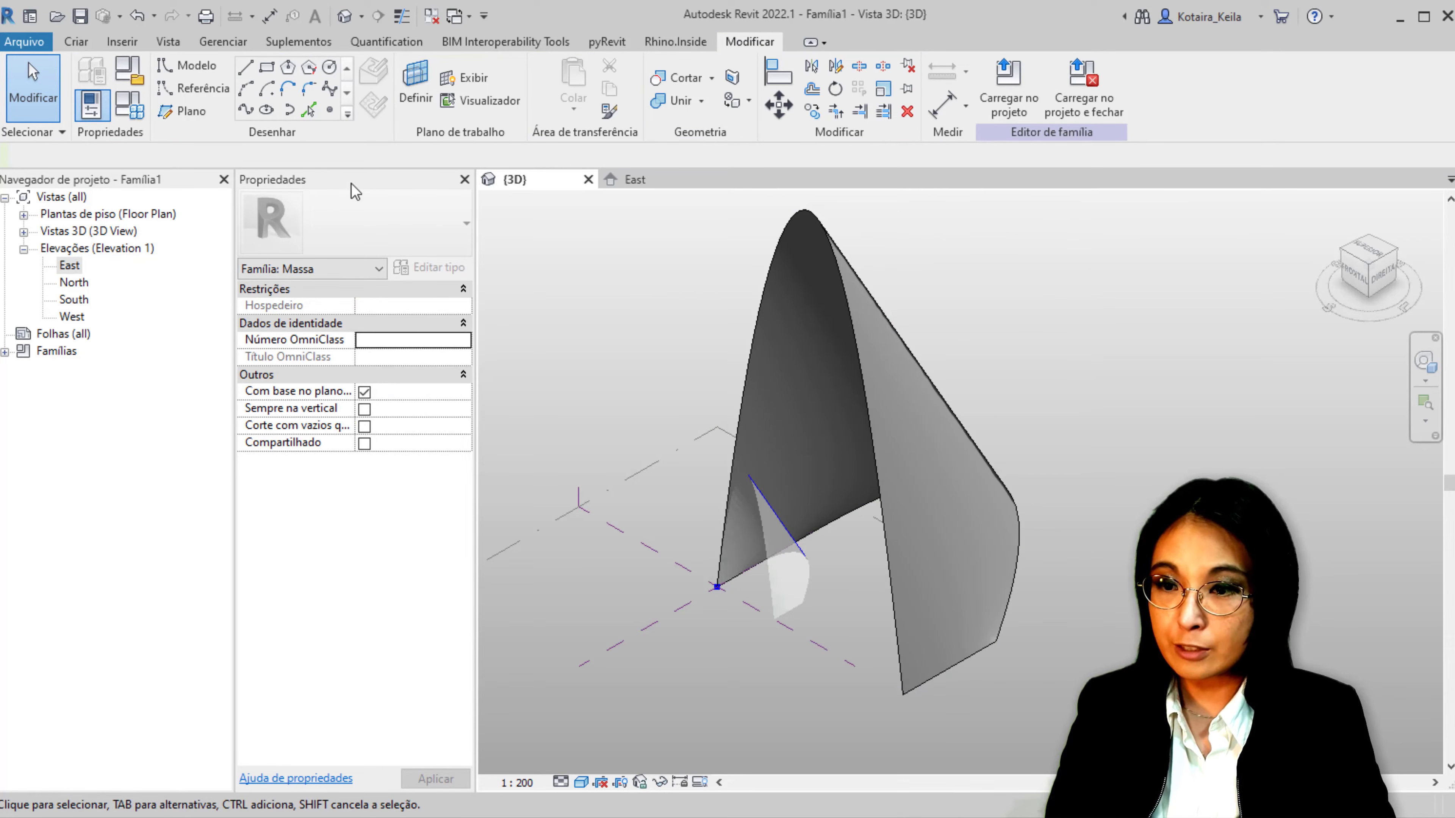
pyautogui.click(24, 41)
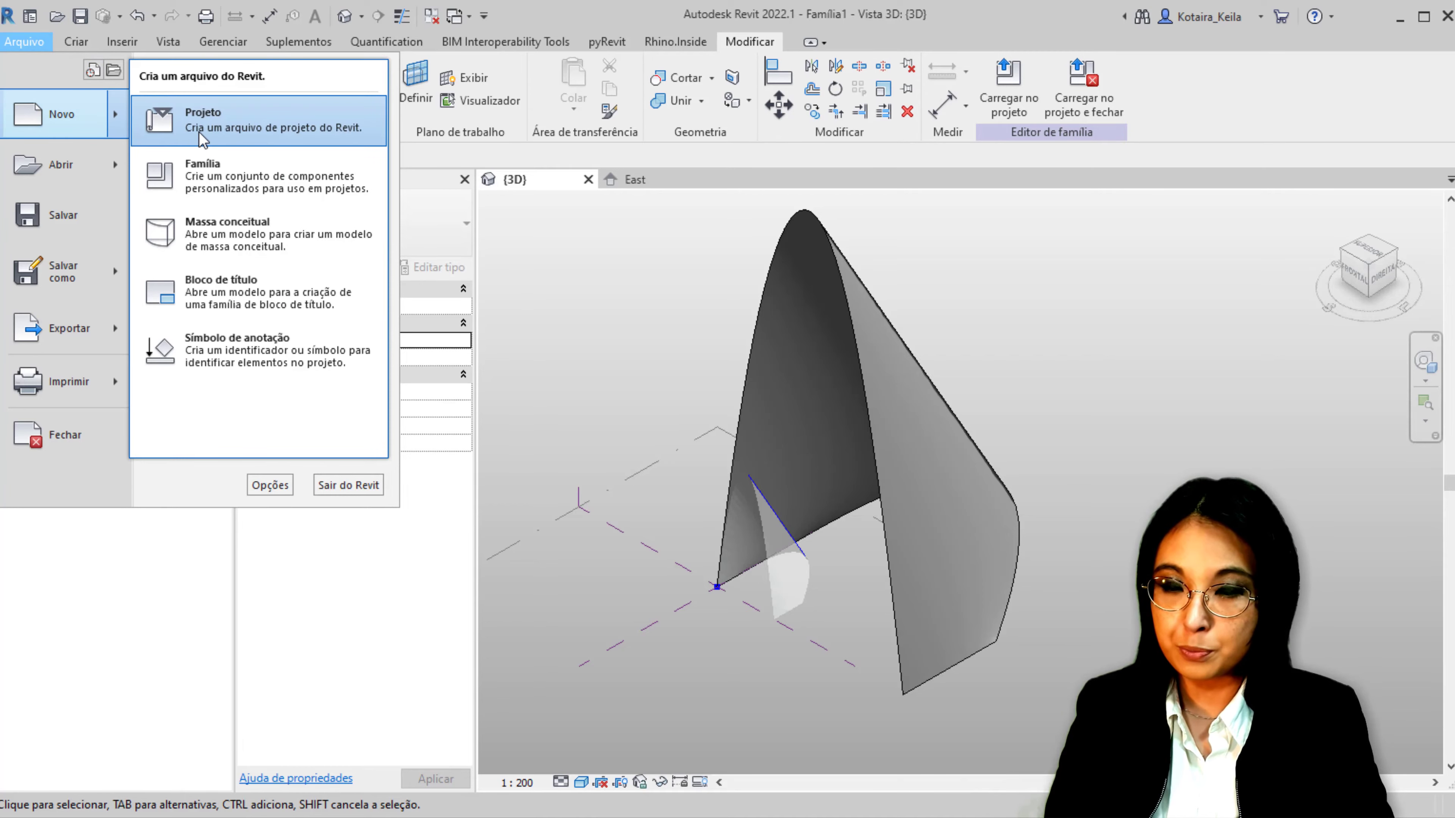
pyautogui.click(606, 254)
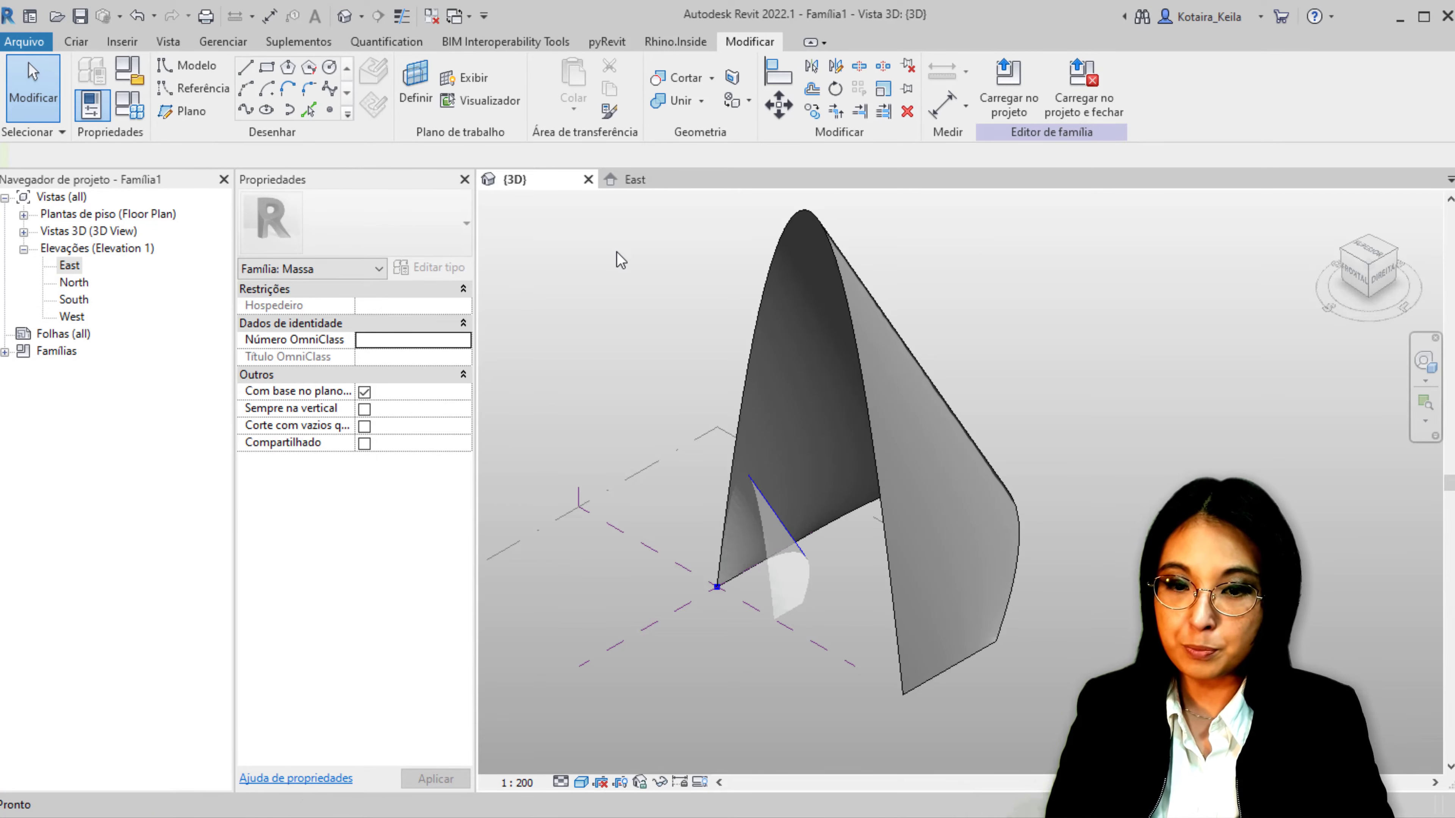
# Create a new project from the DefaultBRAPTB.rte template and return to Família1's East elevation
pyautogui.click(710, 265)
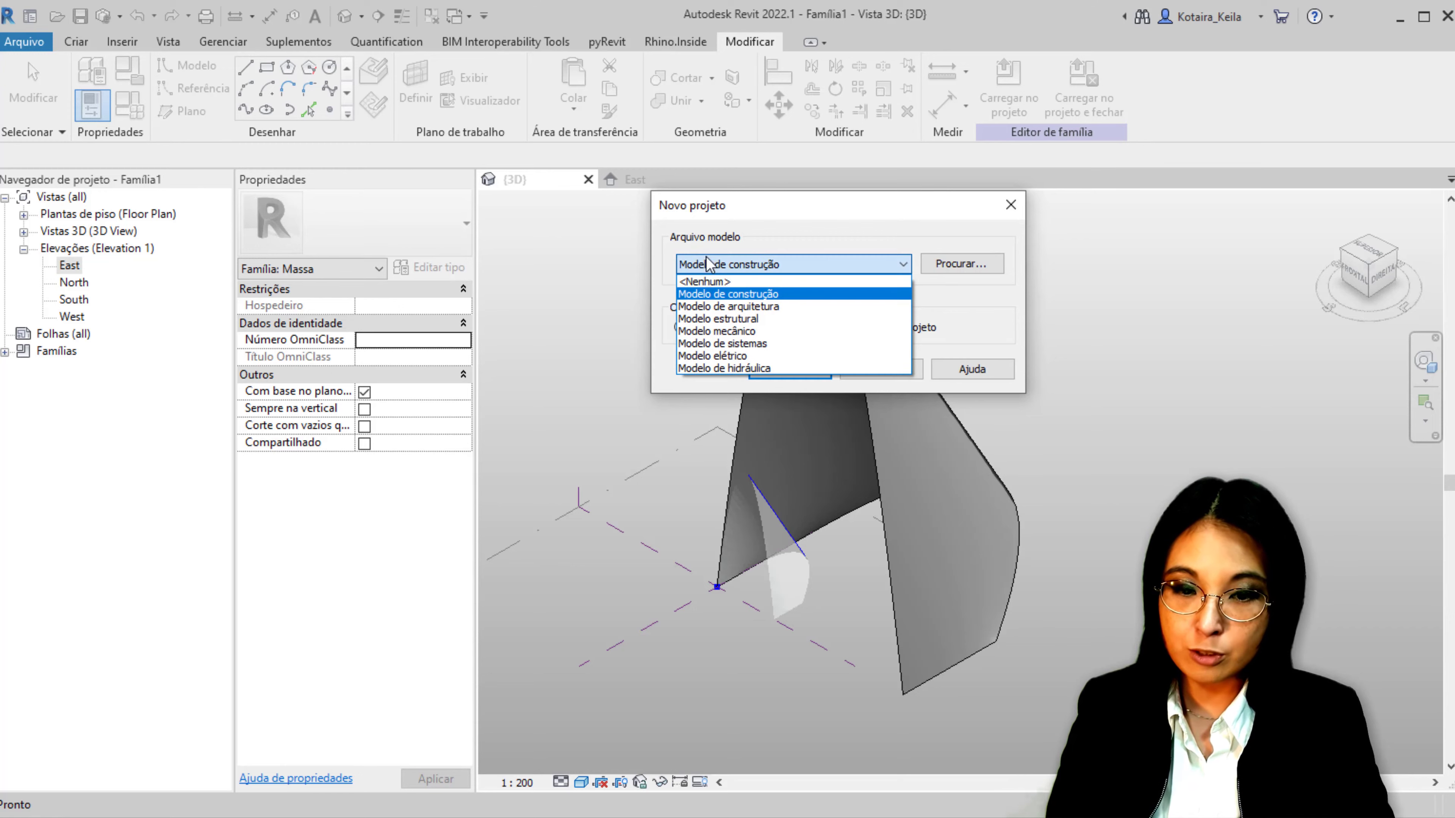
pyautogui.click(718, 306)
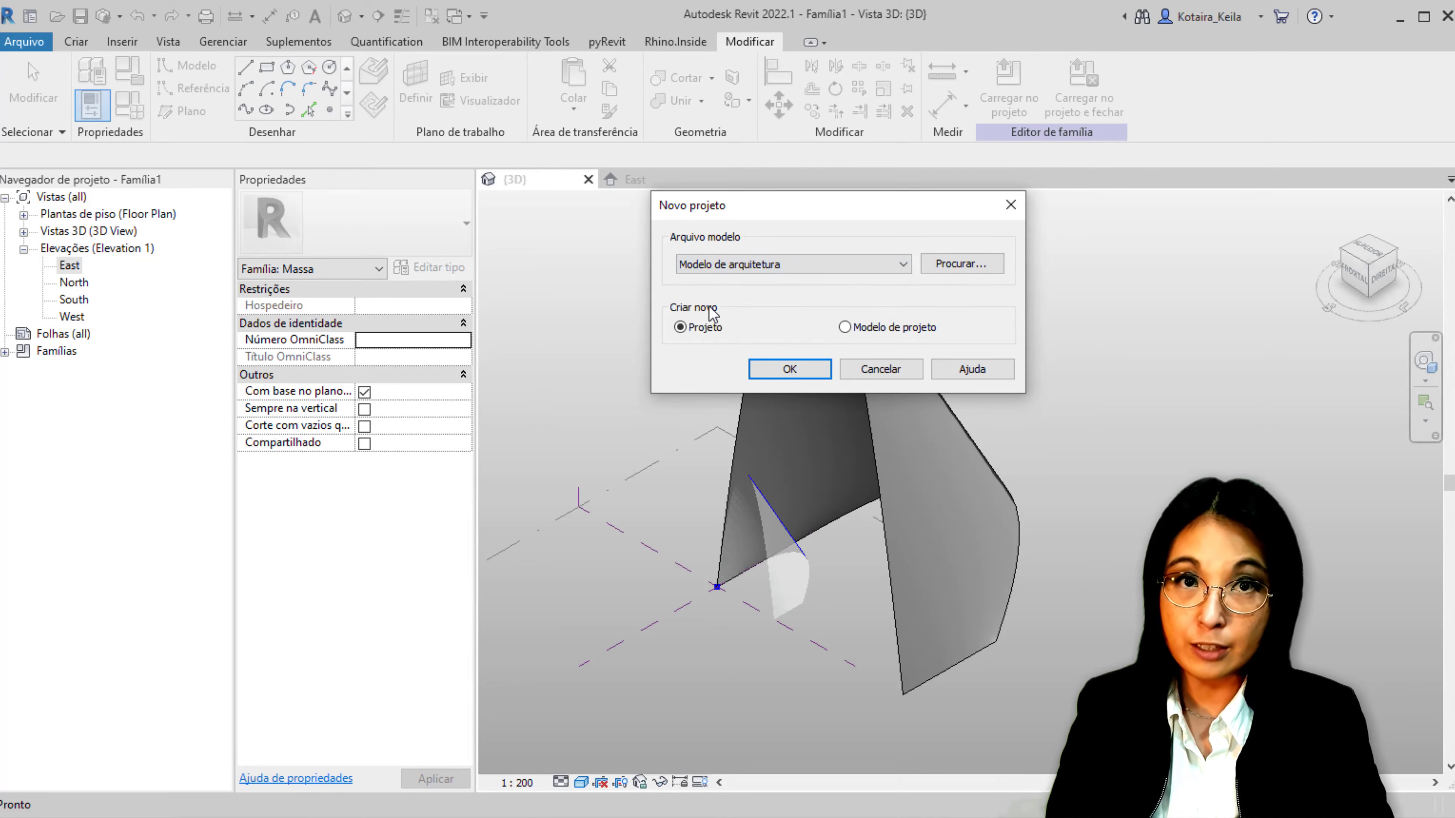
pyautogui.click(973, 267)
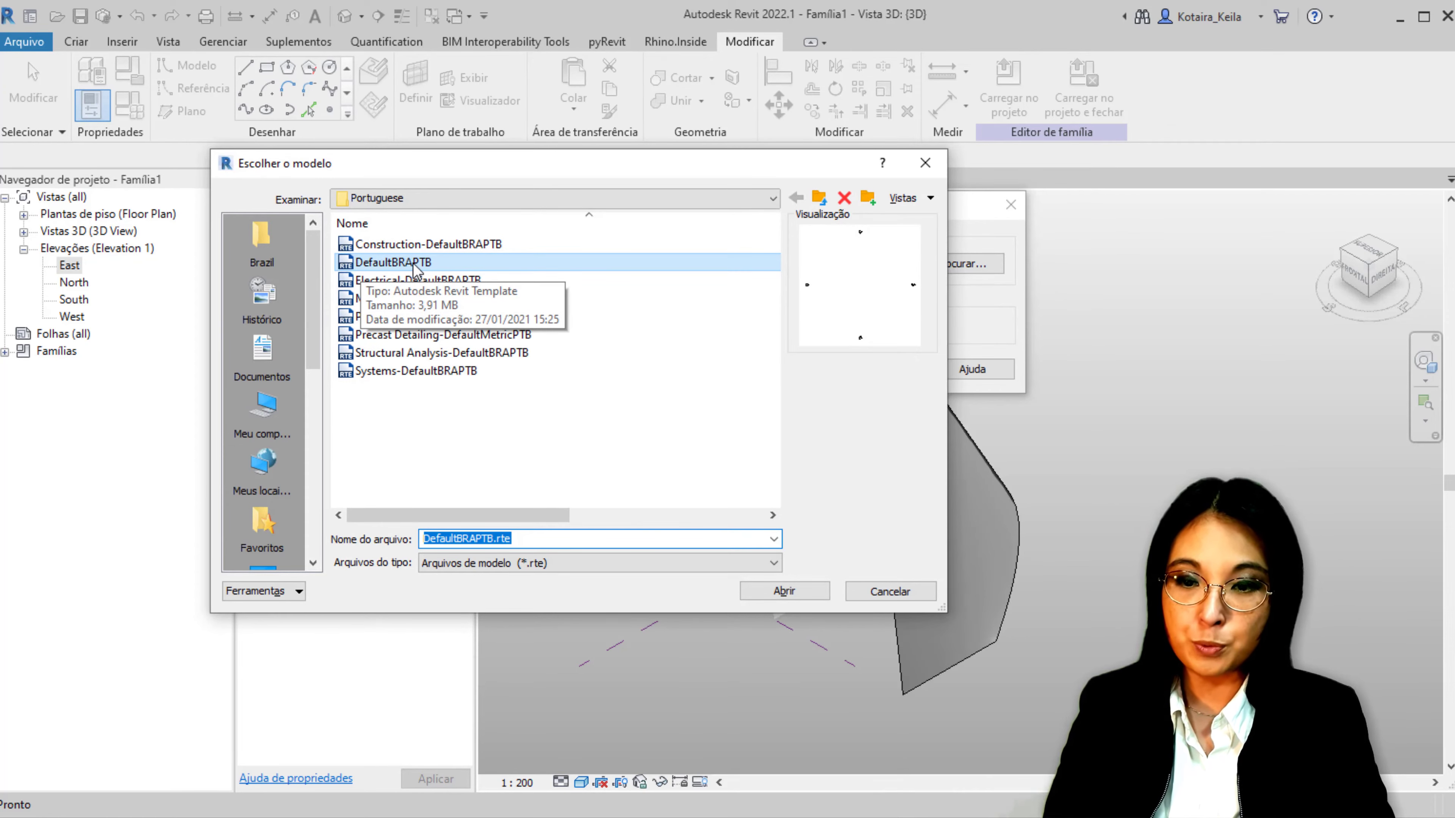
pyautogui.click(802, 591)
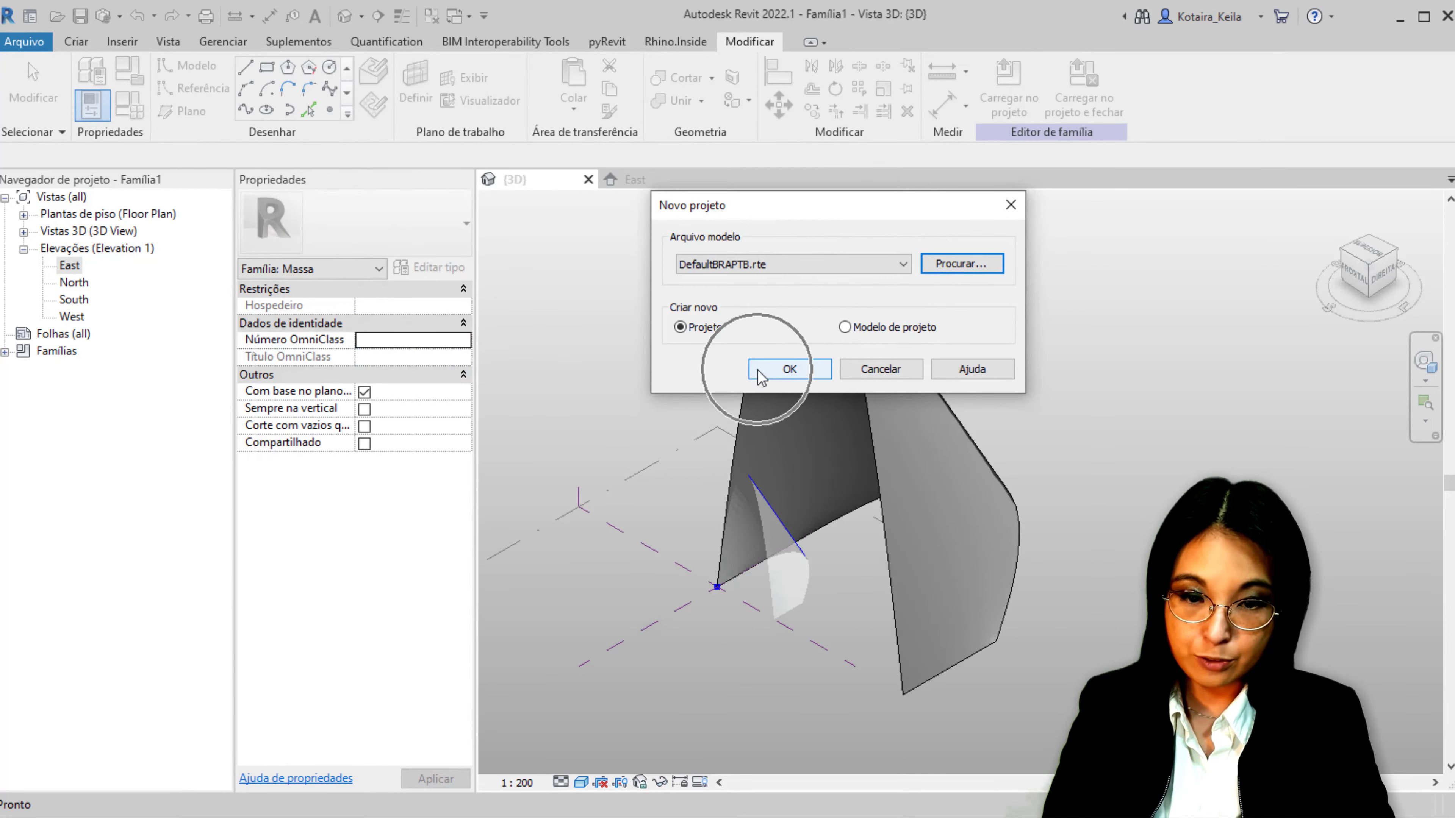
pyautogui.click(758, 370)
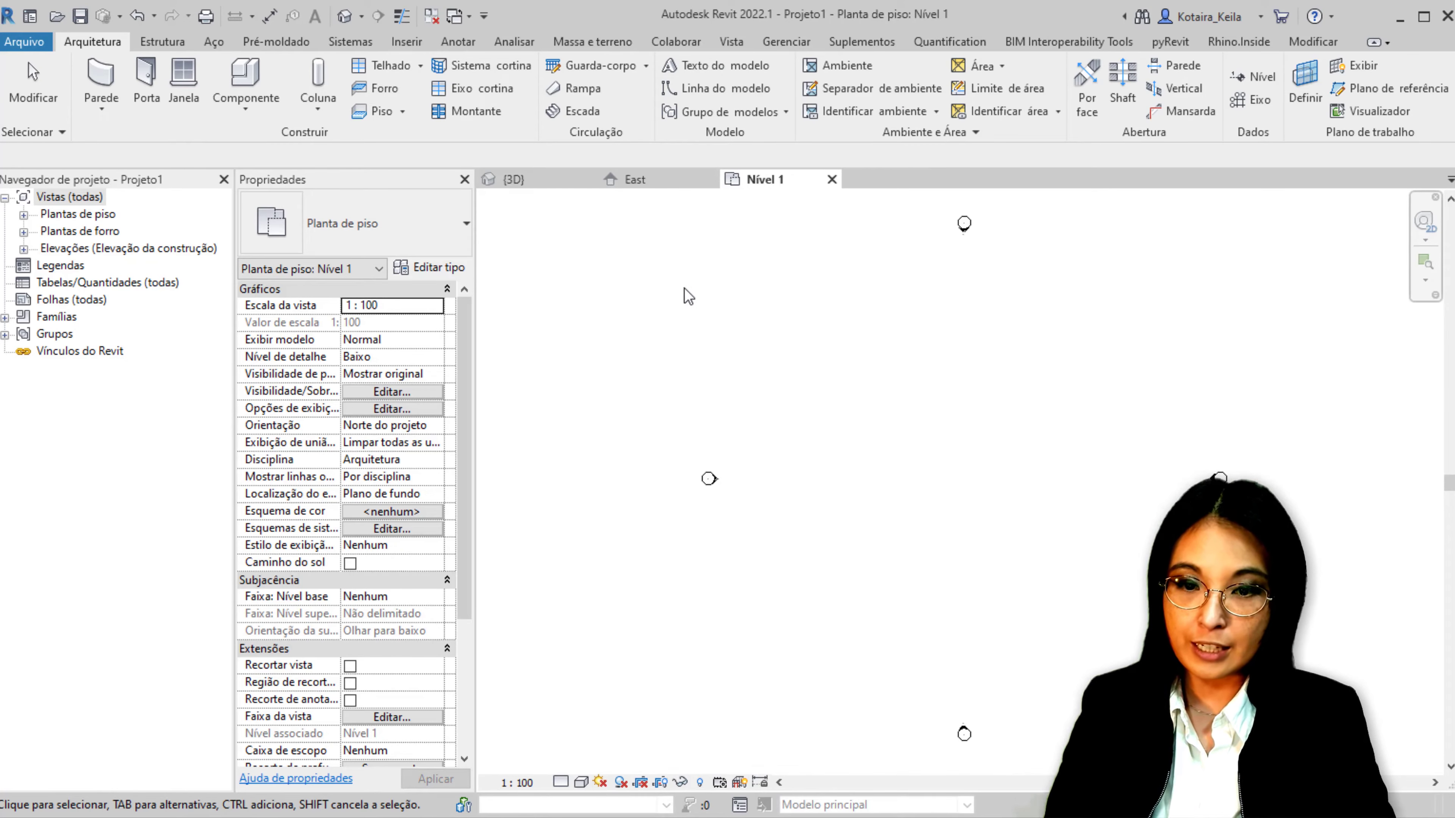
pyautogui.click(628, 181)
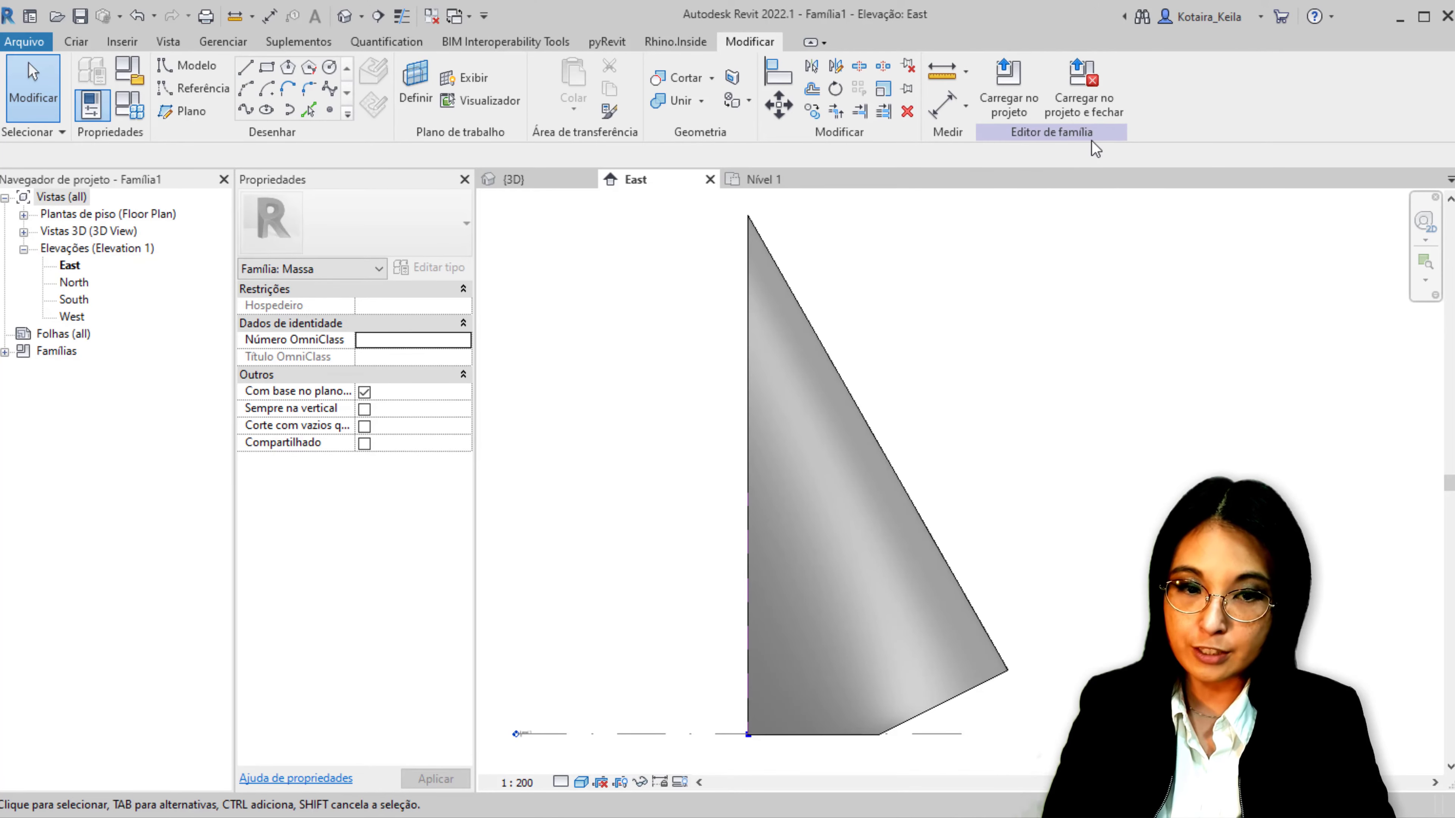
# Load Família1 into the project, place it on Nível 1, and dismiss the mesh warning
pyautogui.click(1011, 108)
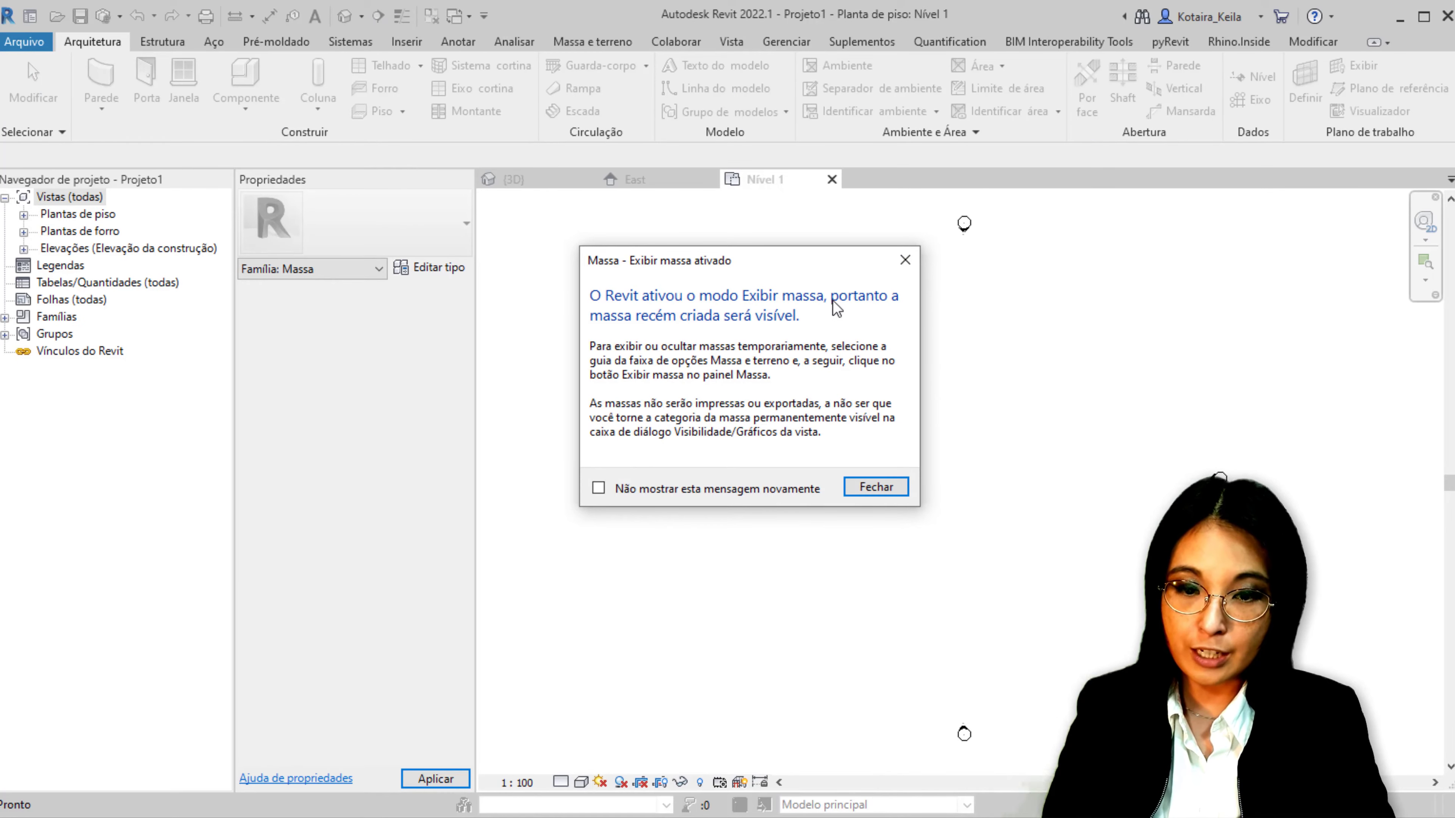
pyautogui.click(876, 487)
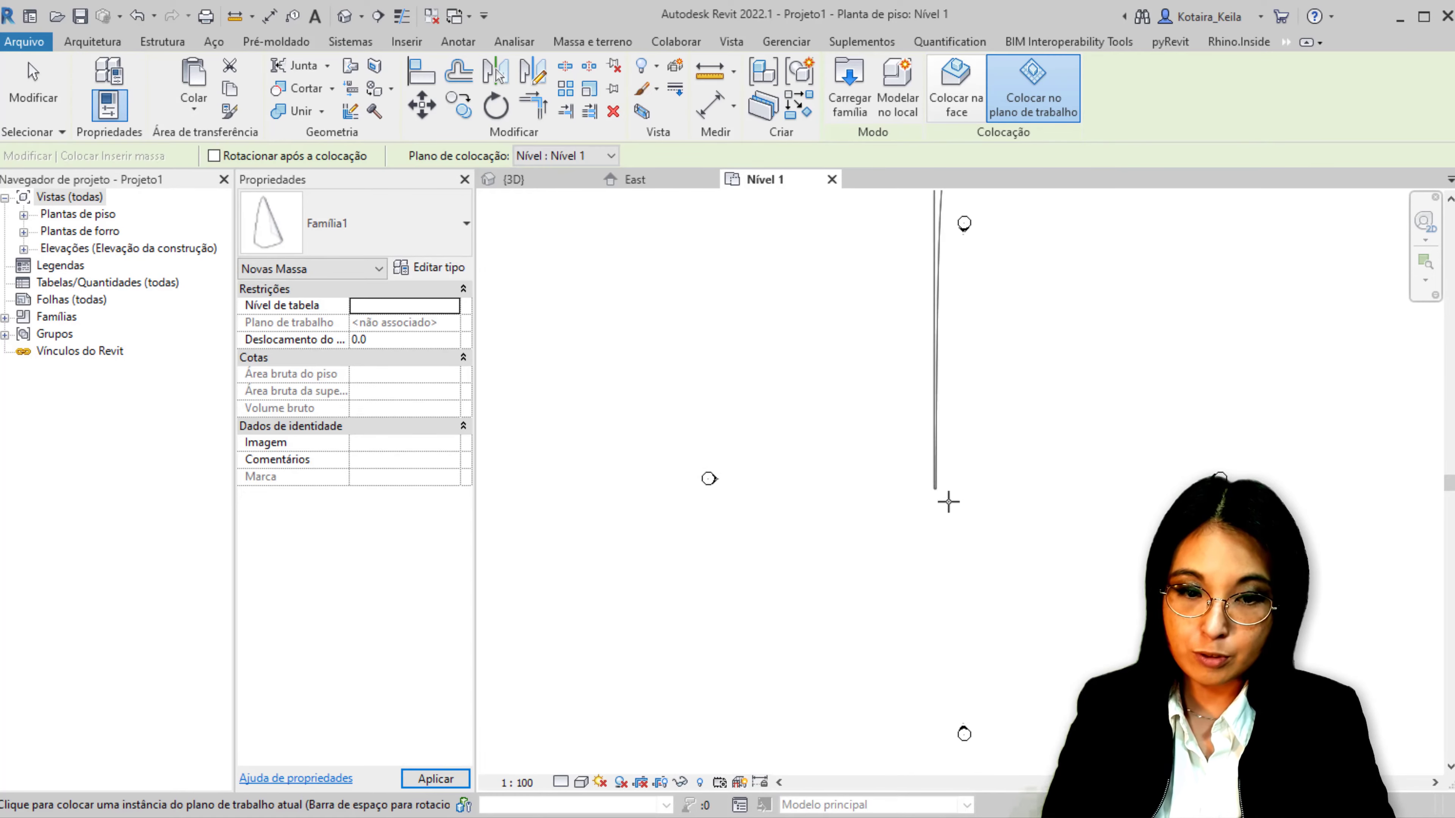
pyautogui.scroll(-3, 918, 479)
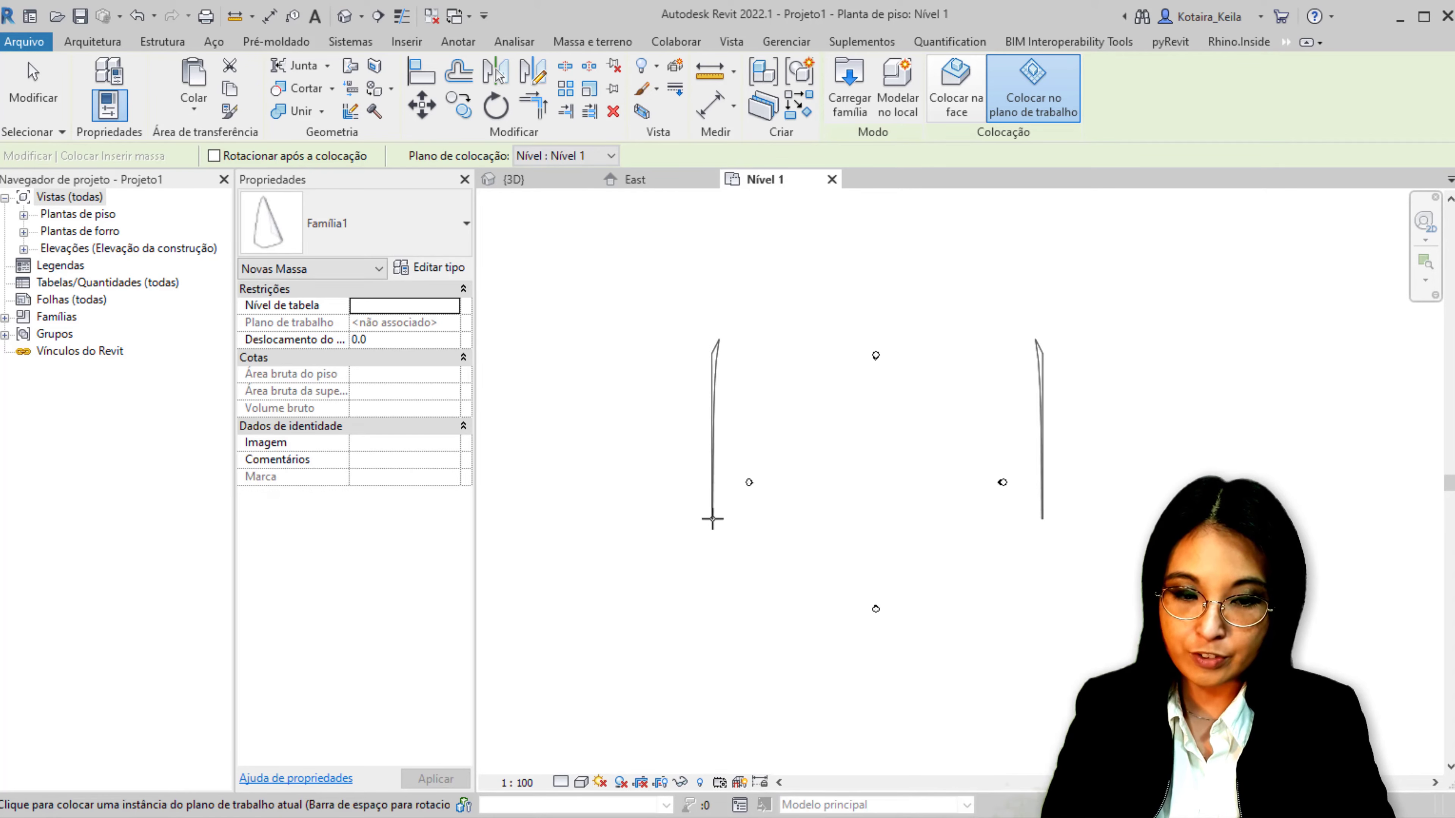
pyautogui.click(713, 520)
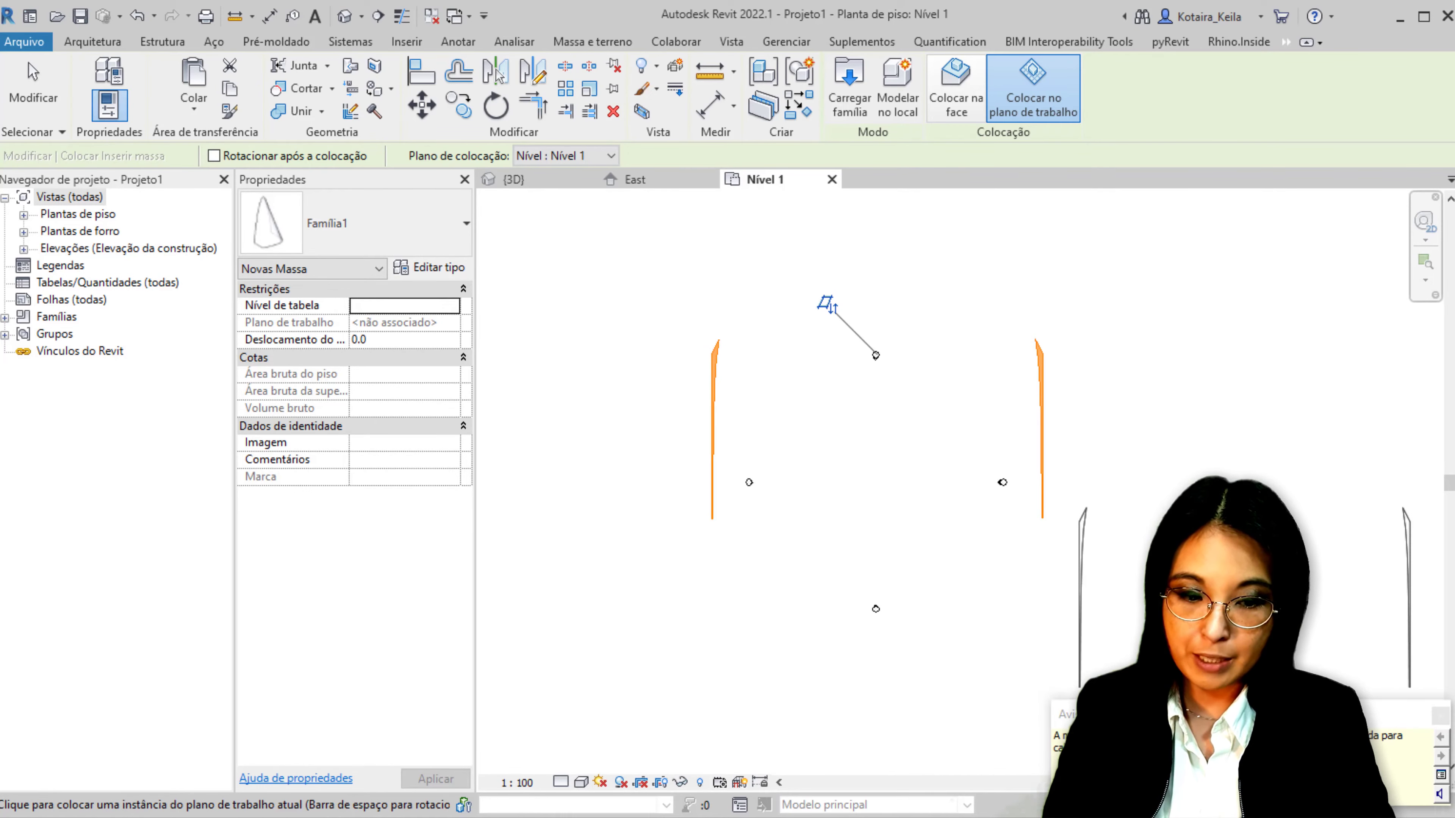
pyautogui.moveTo(914, 475)
pyautogui.mouseDown()
pyautogui.moveTo(617, 281)
pyautogui.moveTo(763, 293)
pyautogui.mouseUp()
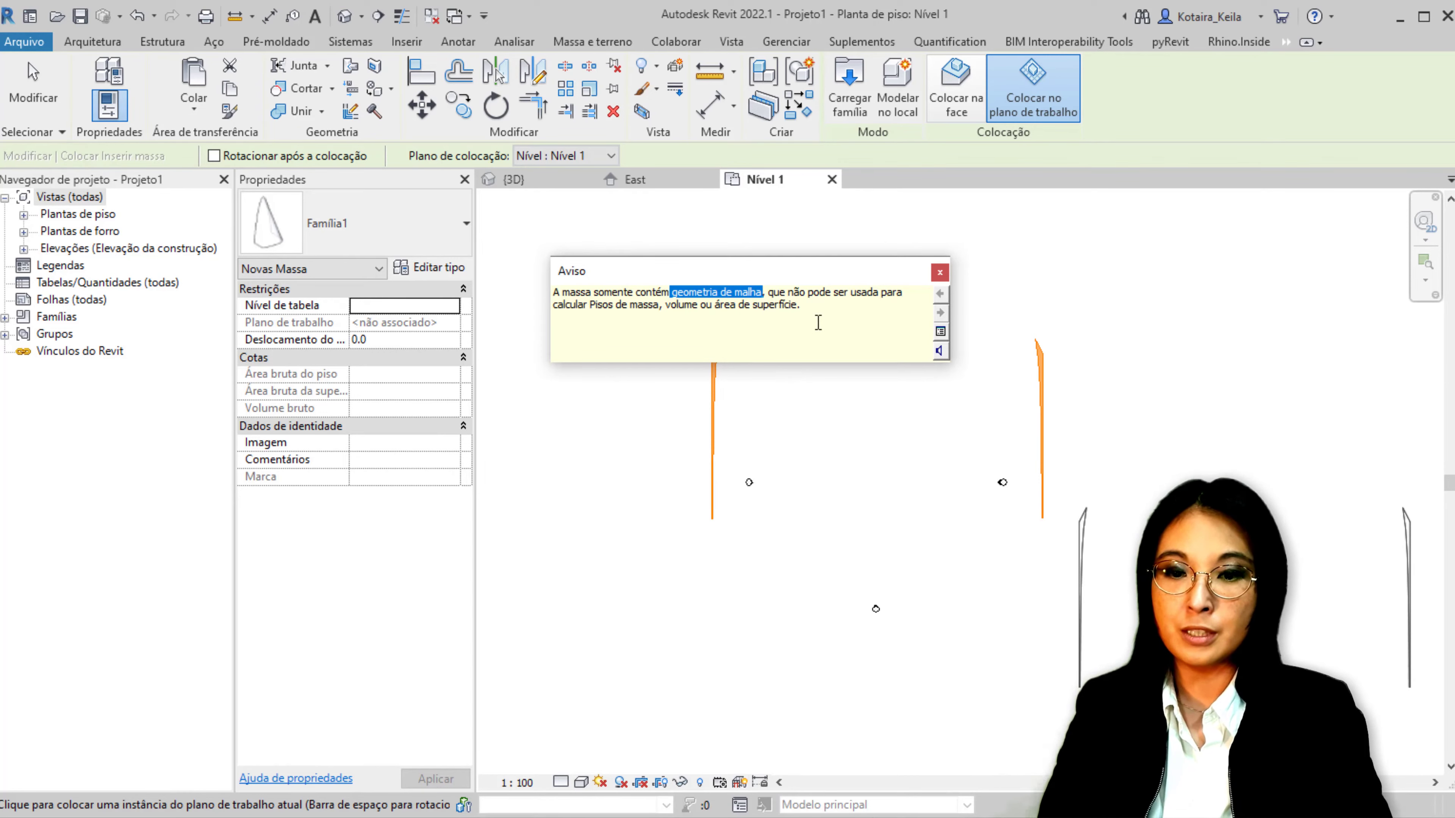
pyautogui.click(939, 273)
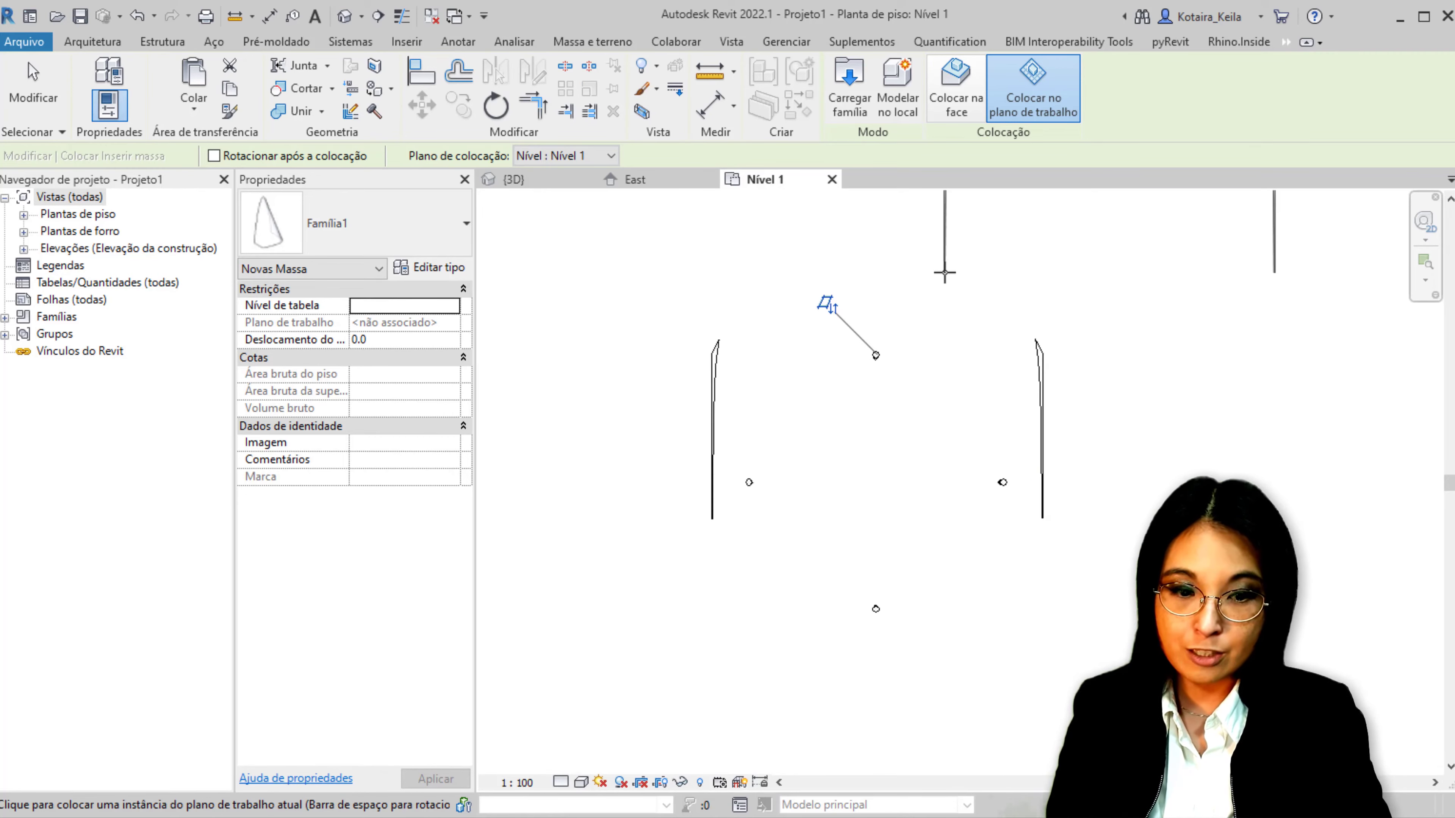
pyautogui.press('Escape')
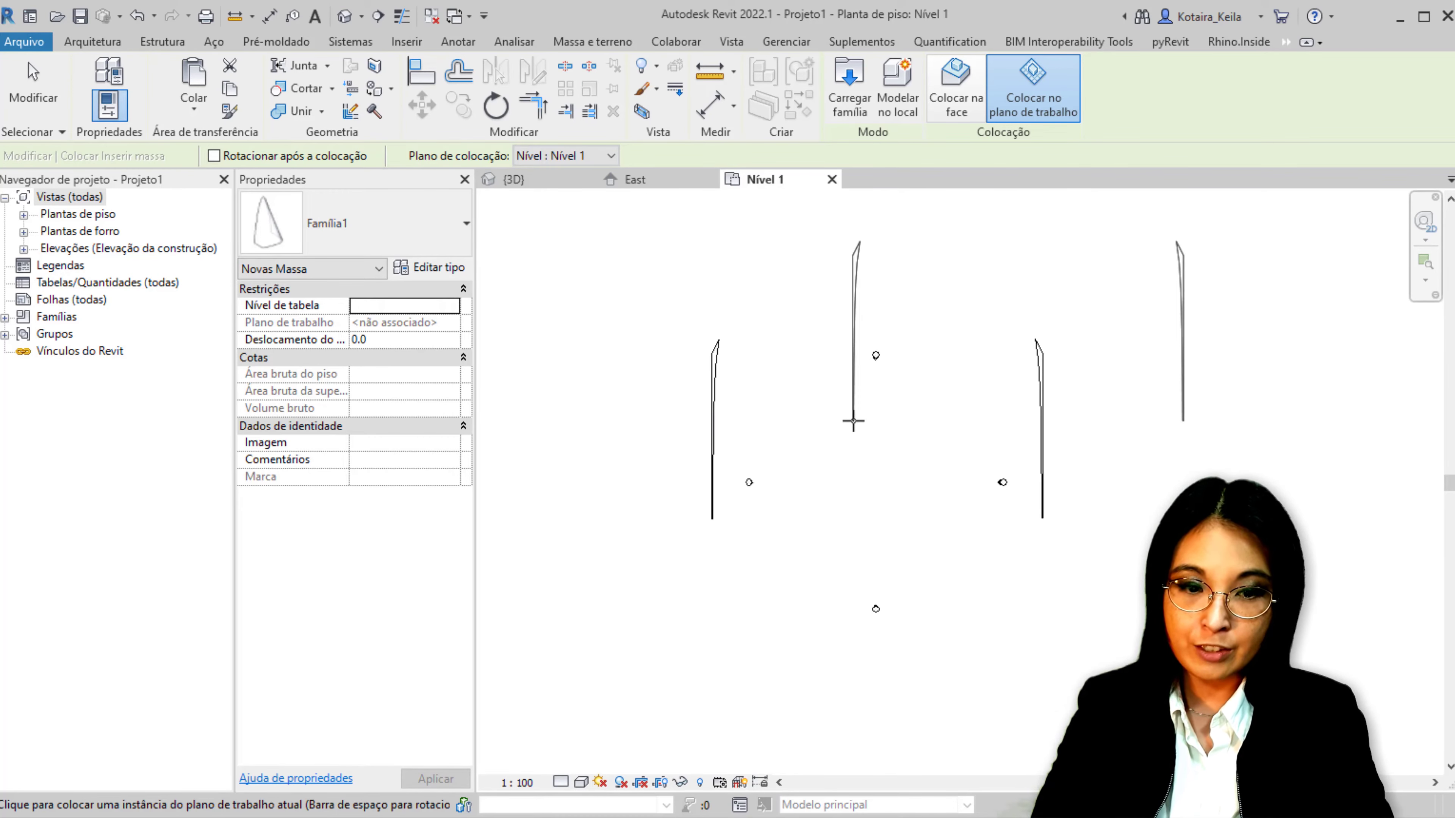
pyautogui.press('Escape')
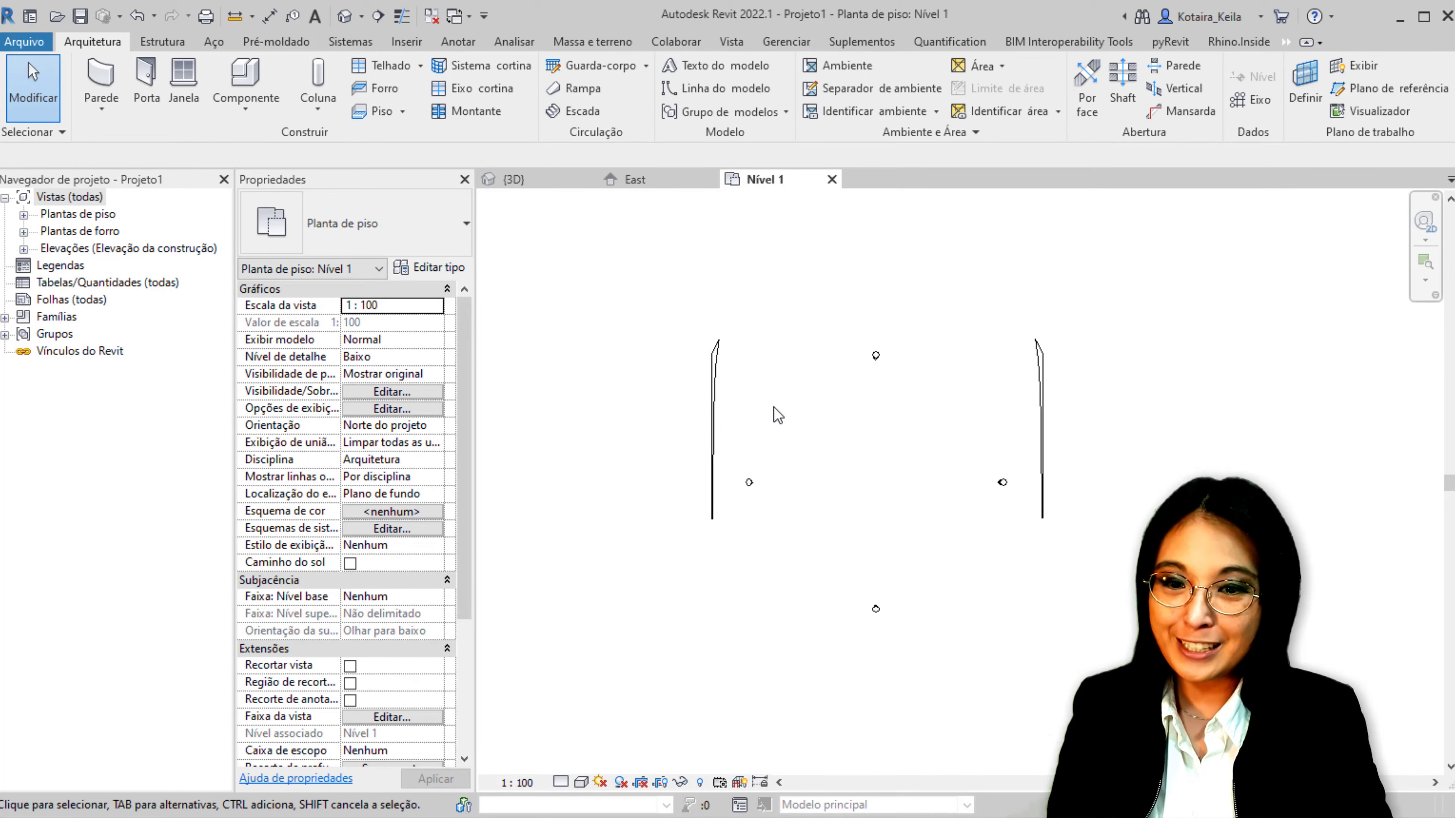
# In the default 3D view, set mass display to Mostrar formas e pisos da massa
pyautogui.click(348, 21)
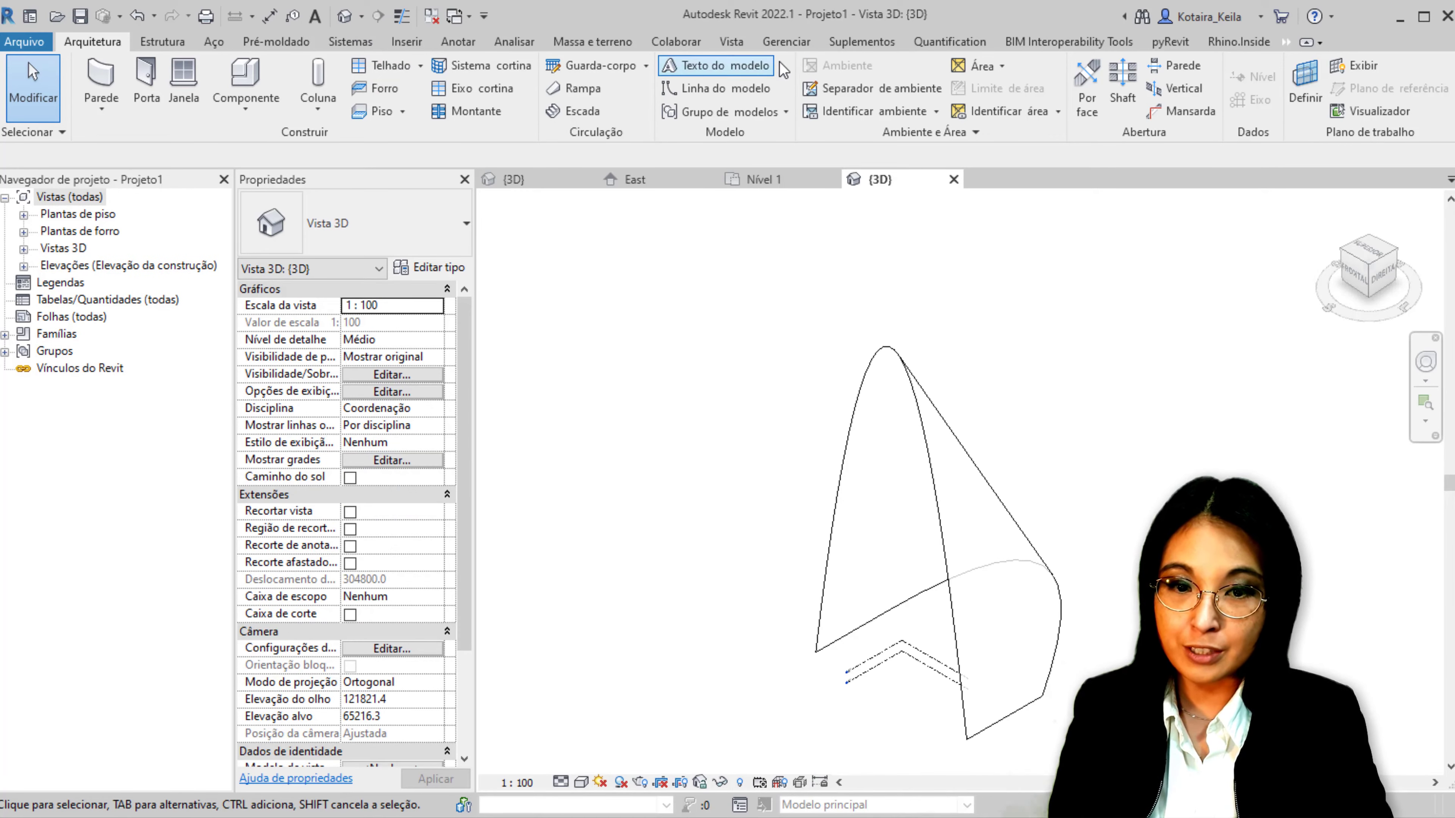
pyautogui.click(592, 43)
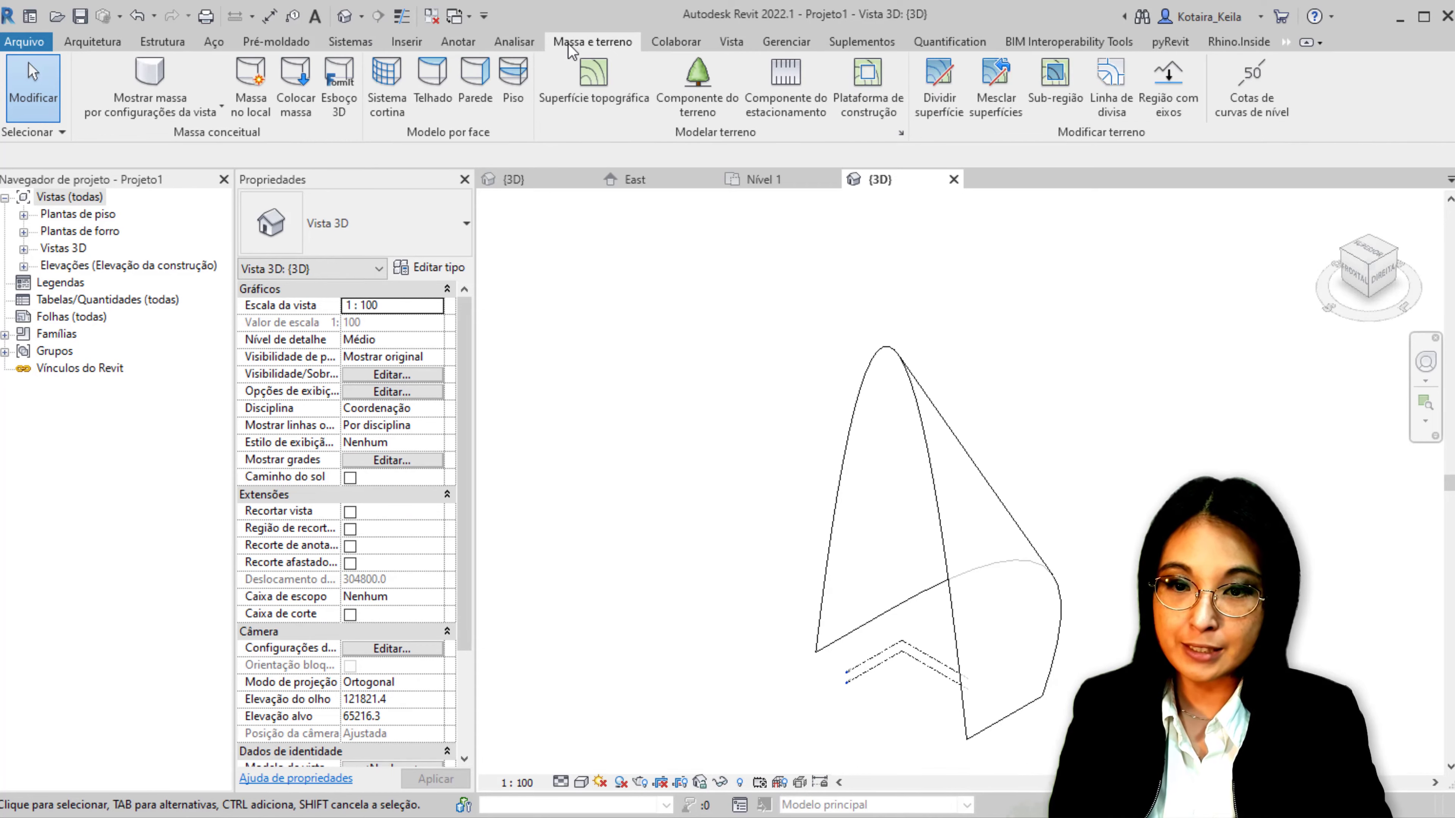
pyautogui.click(183, 103)
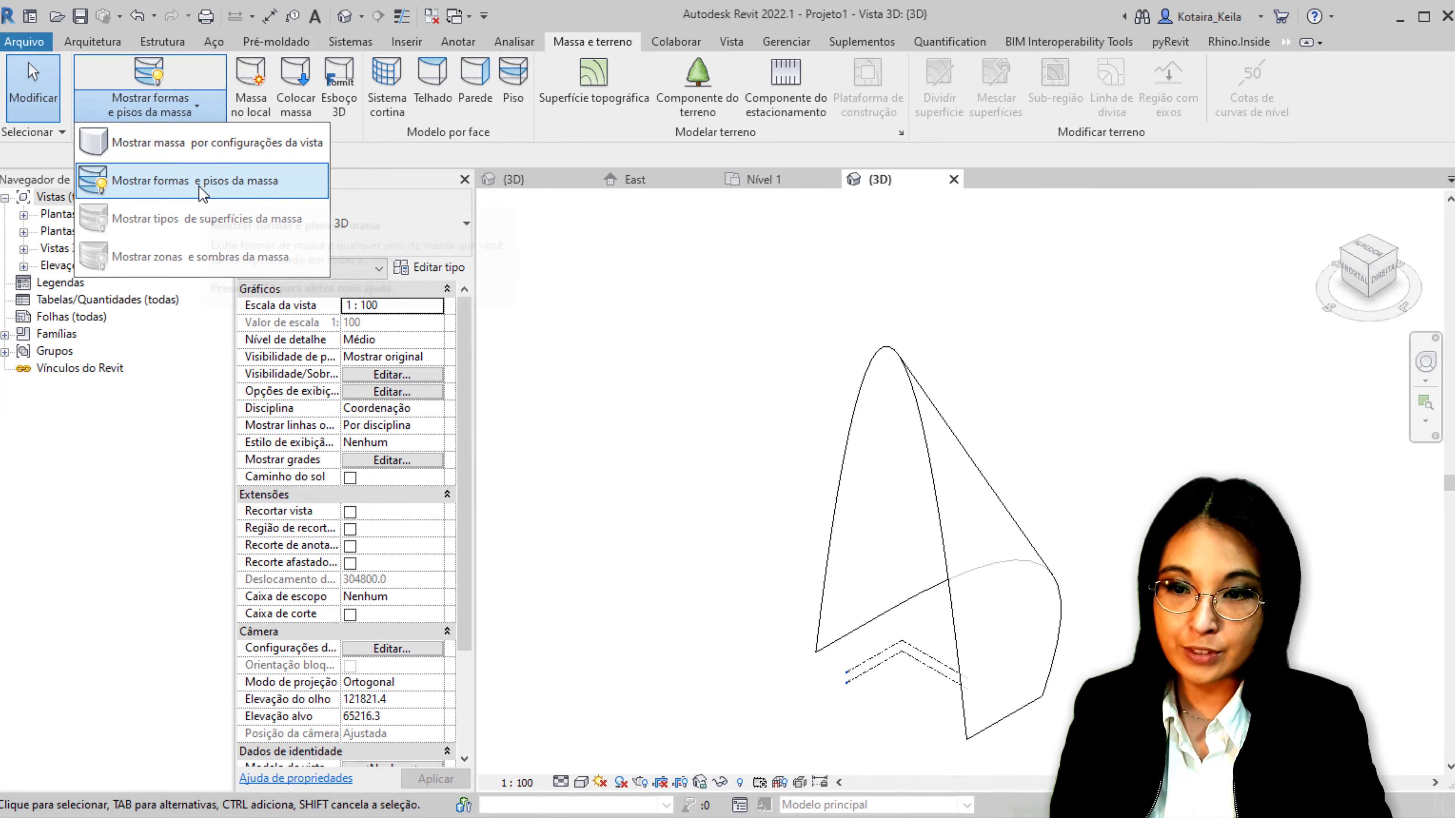
pyautogui.click(209, 152)
pyautogui.click(183, 106)
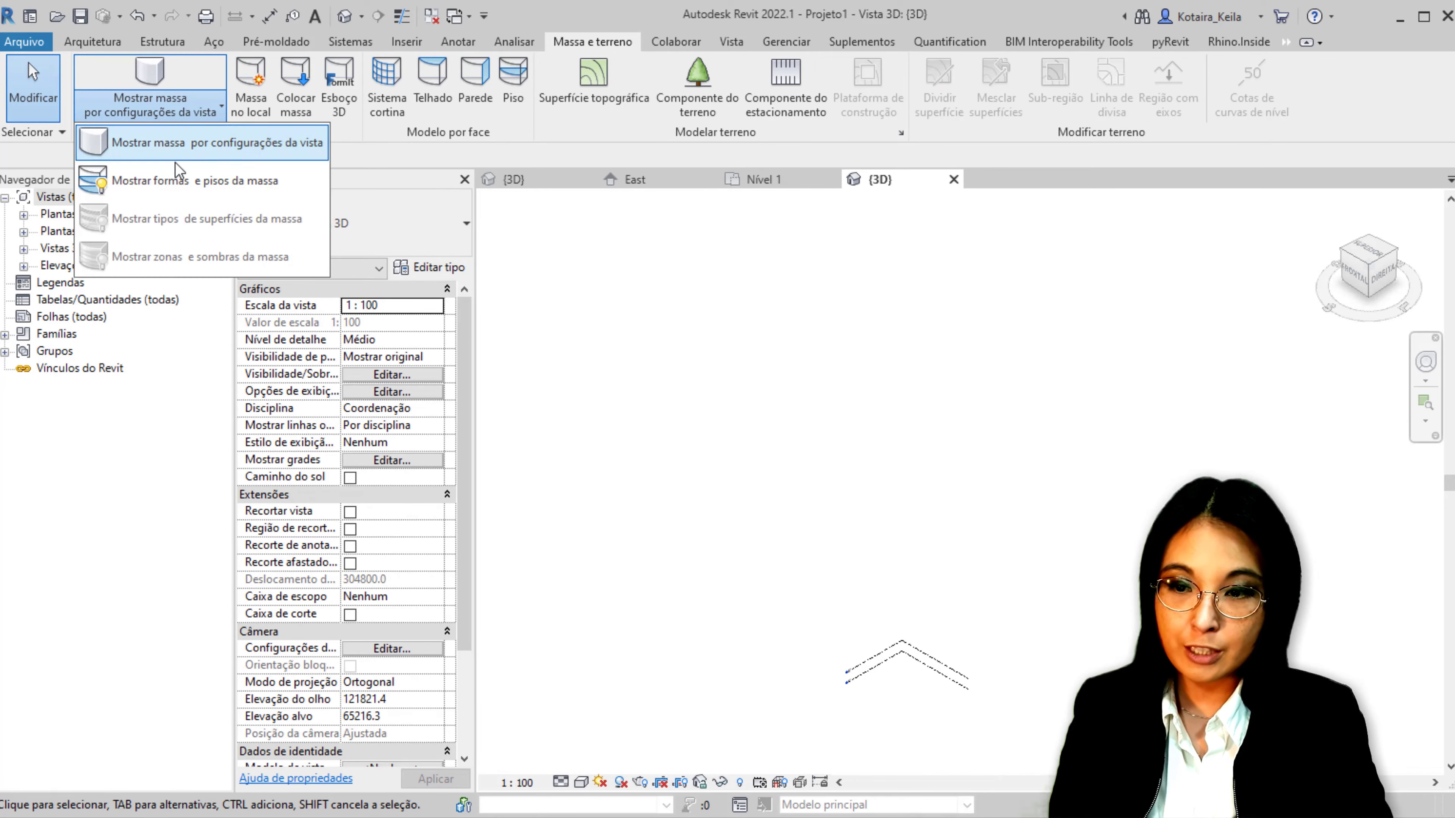
pyautogui.click(175, 182)
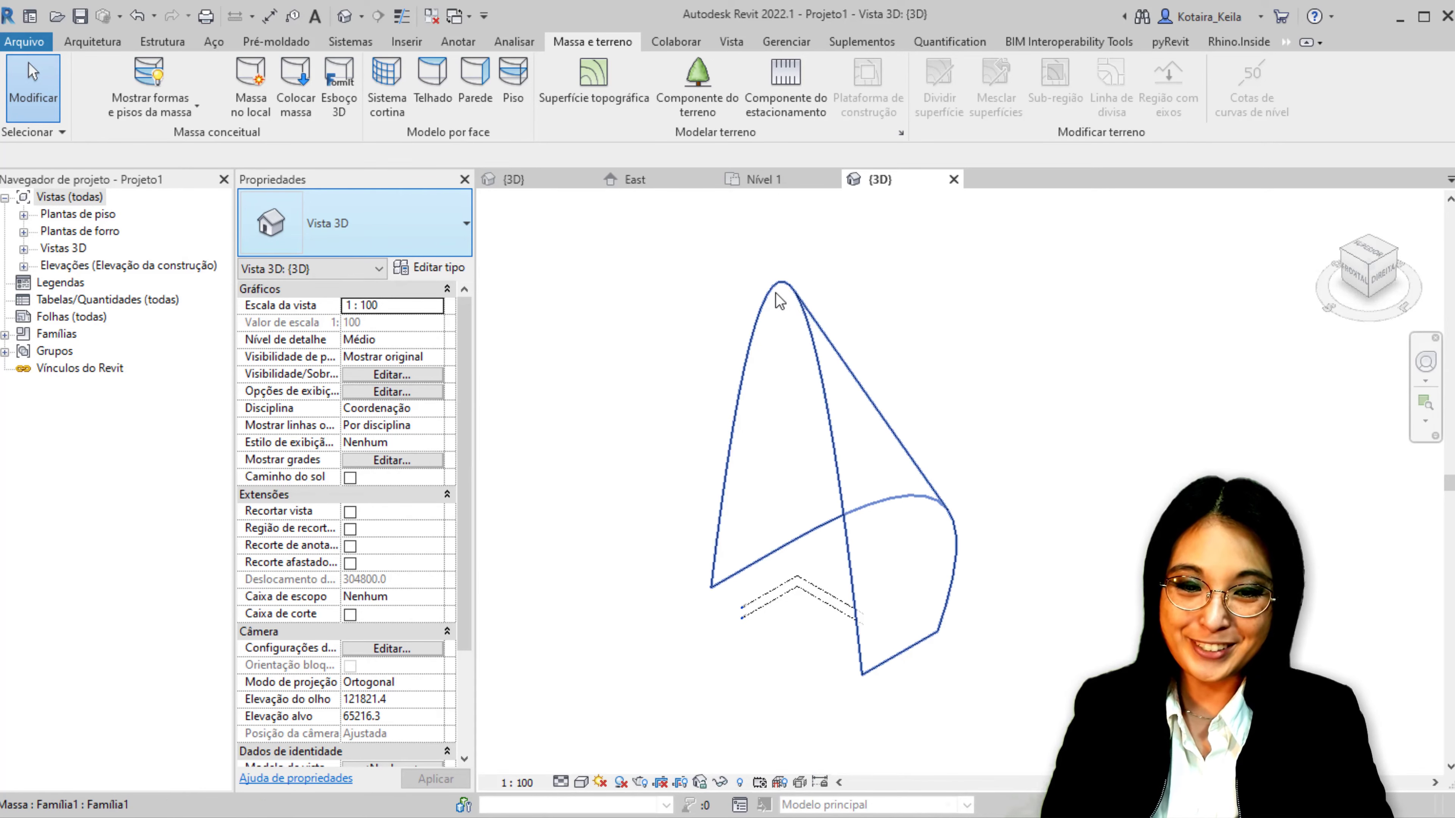
pyautogui.click(480, 109)
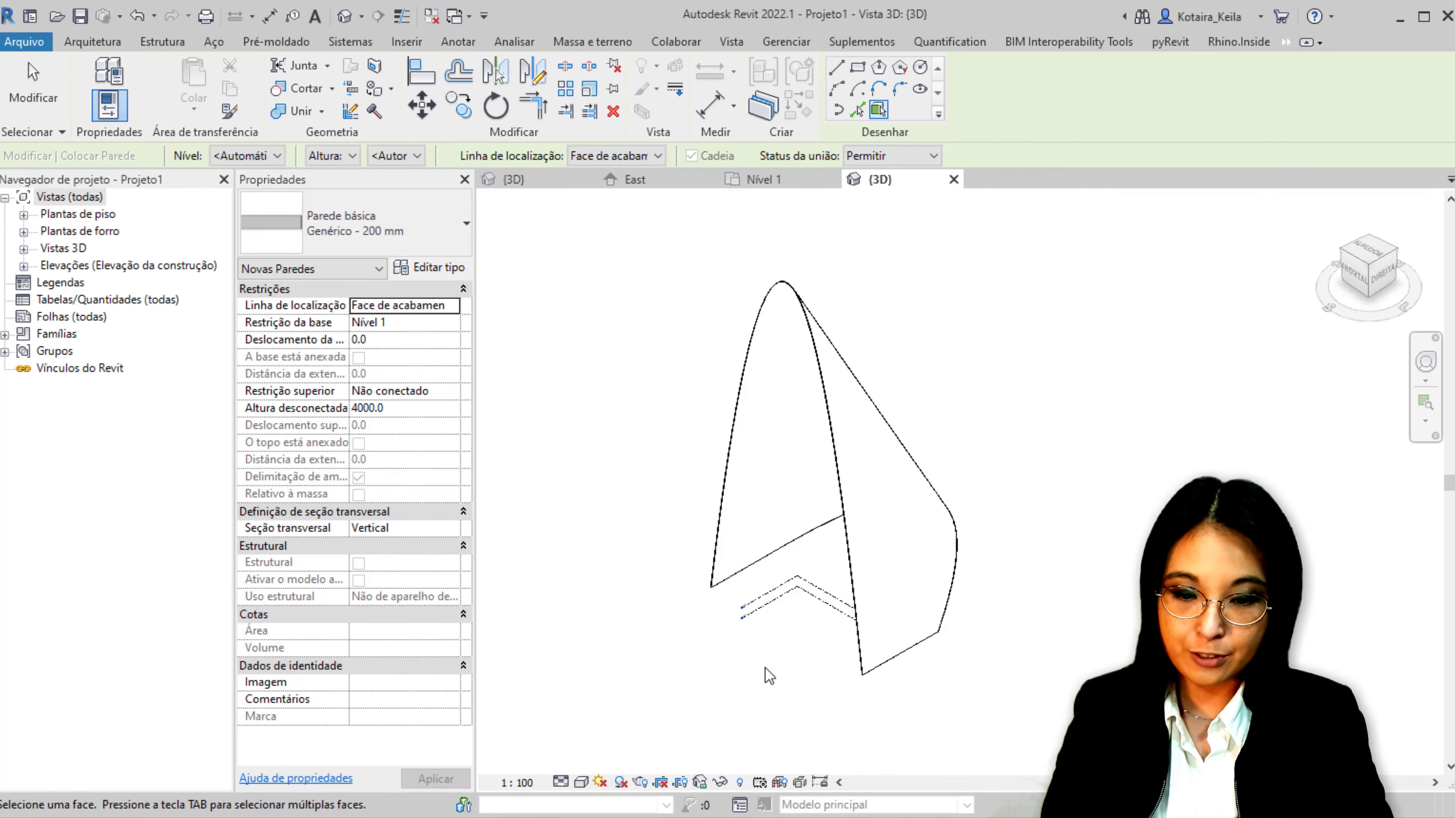
pyautogui.click(561, 782)
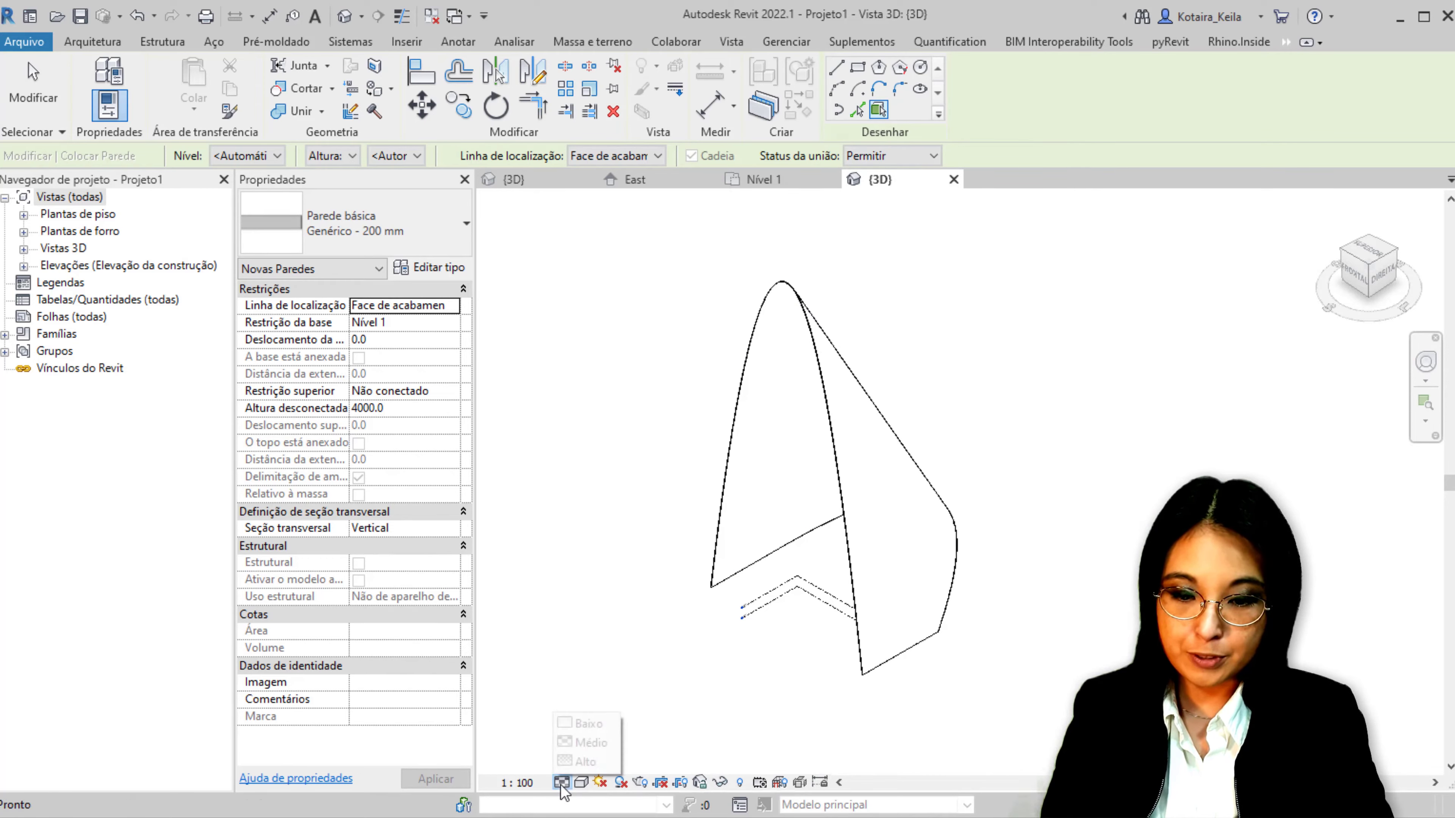
pyautogui.click(581, 782)
pyautogui.click(593, 723)
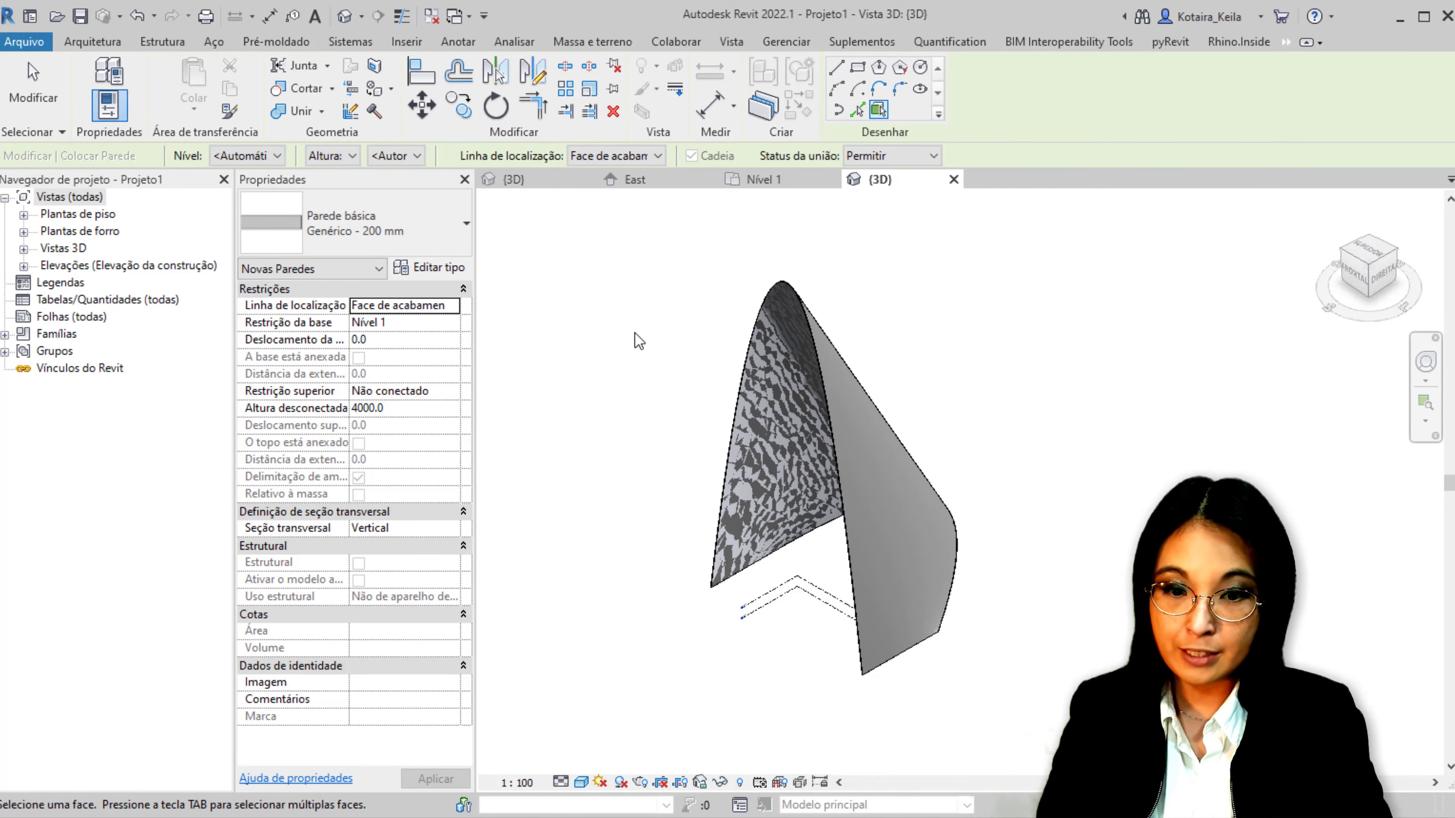
pyautogui.moveTo(641, 336); pyautogui.dragTo(622, 347, button='middle')
pyautogui.press('Escape')
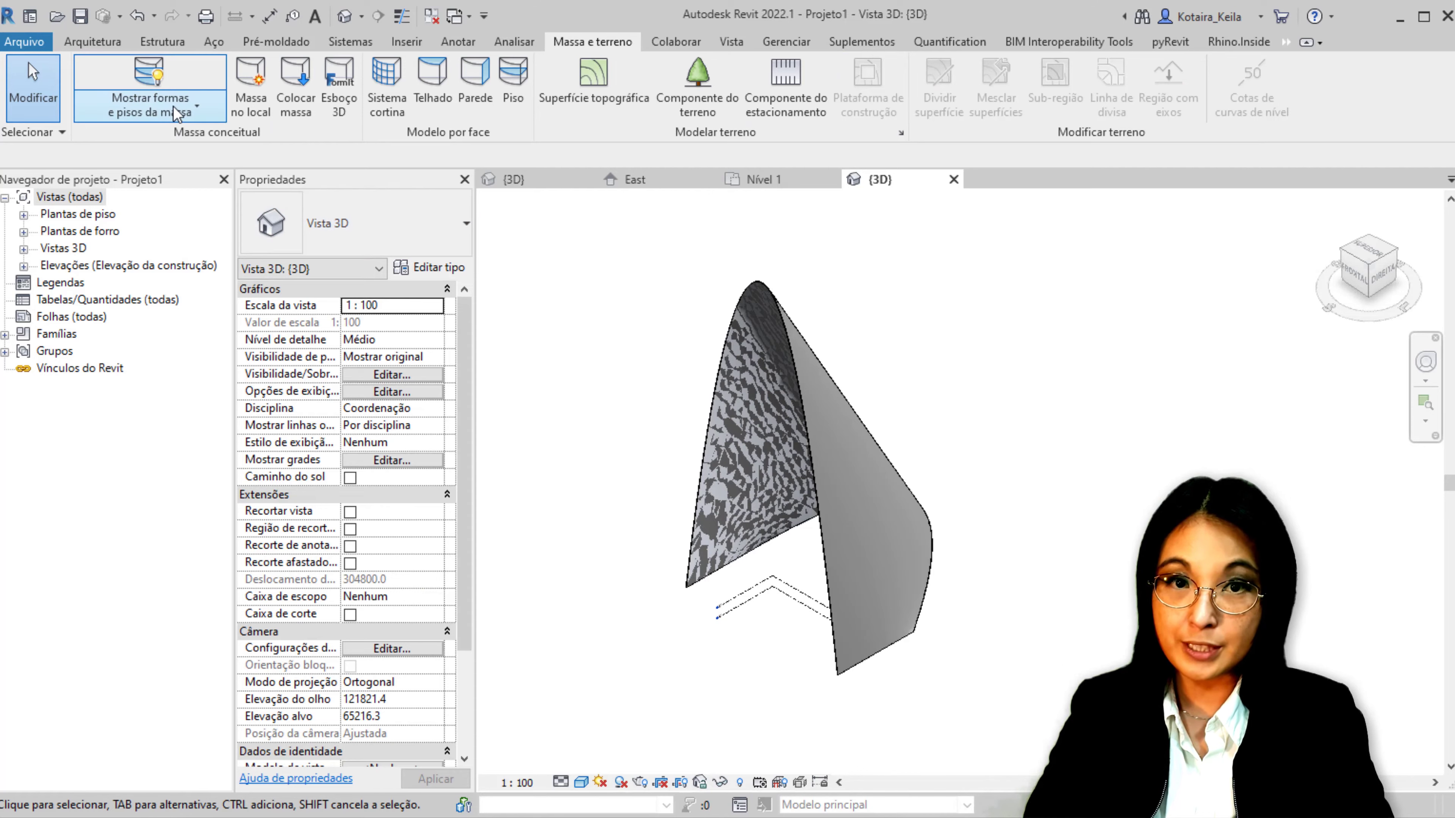
pyautogui.click(174, 106)
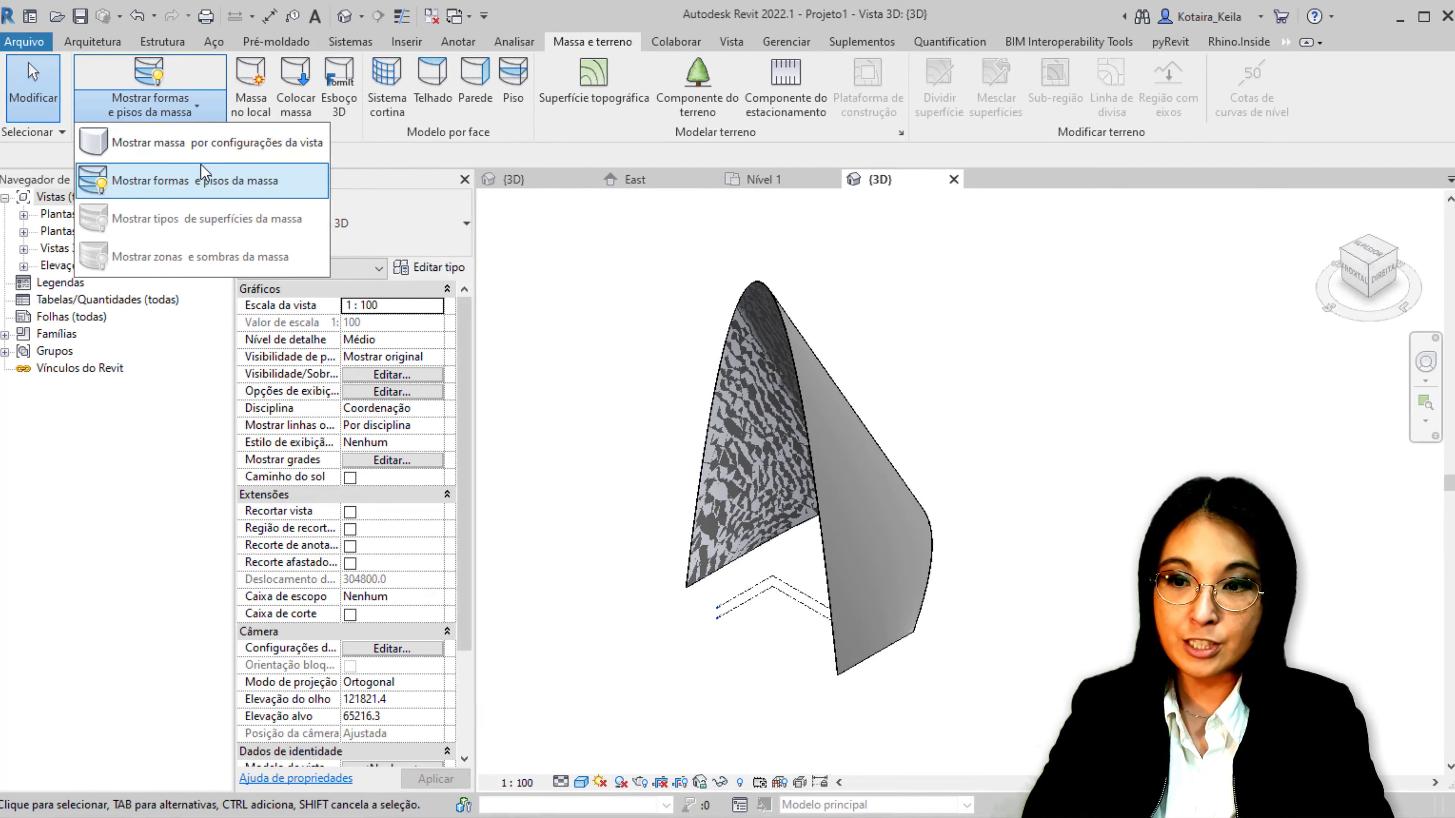
pyautogui.click(189, 142)
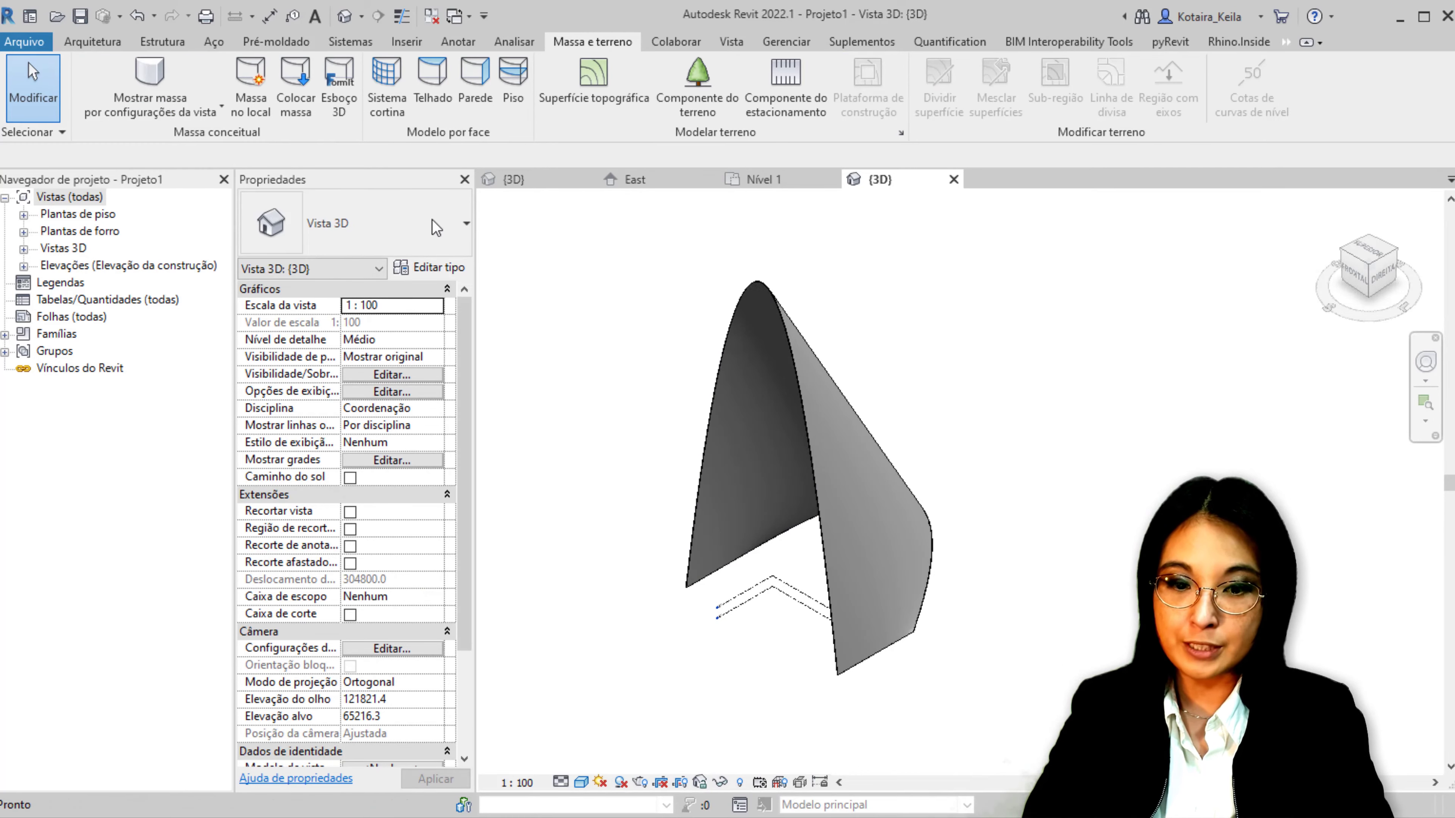
pyautogui.click(797, 373)
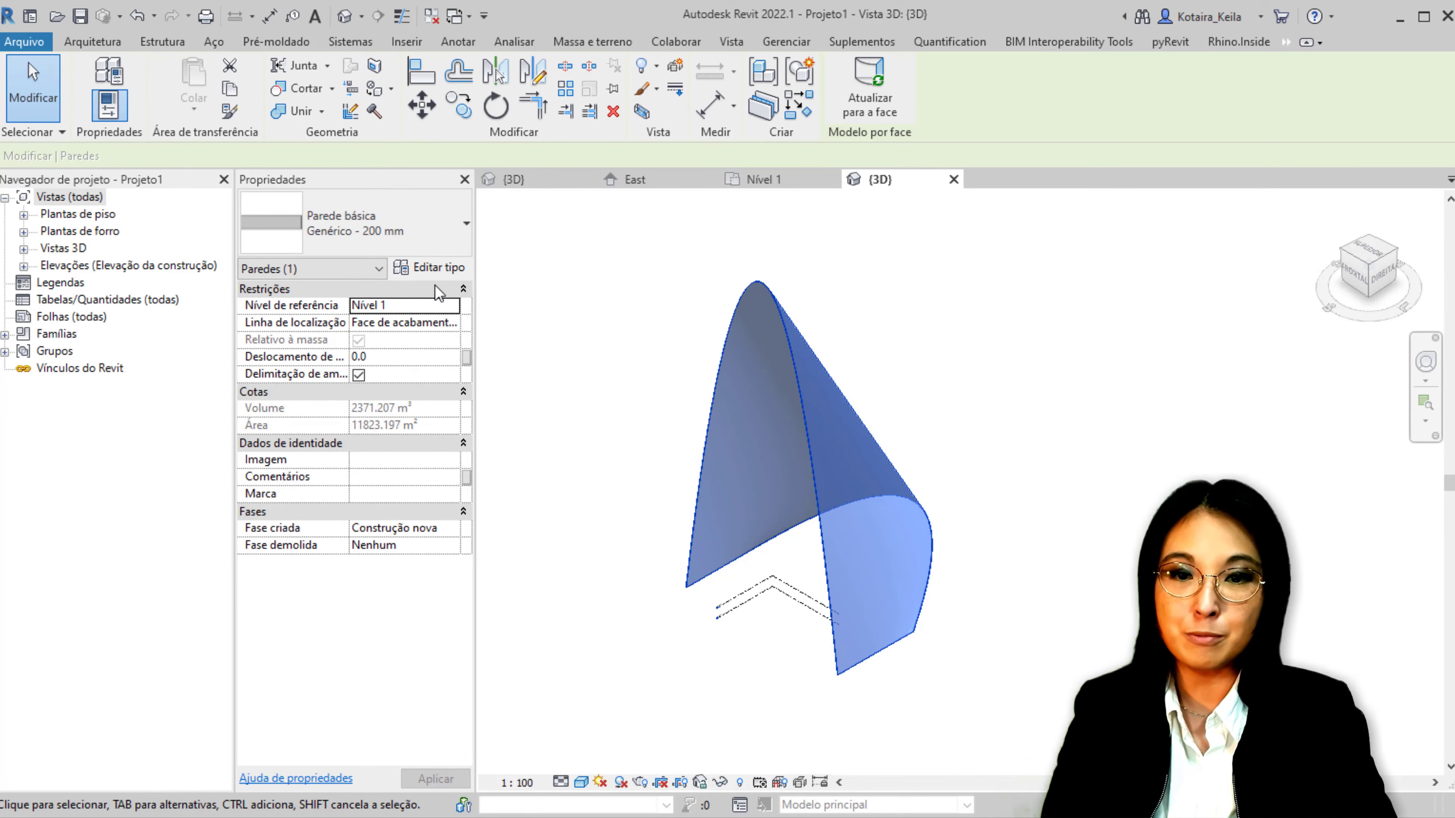
pyautogui.click(640, 407)
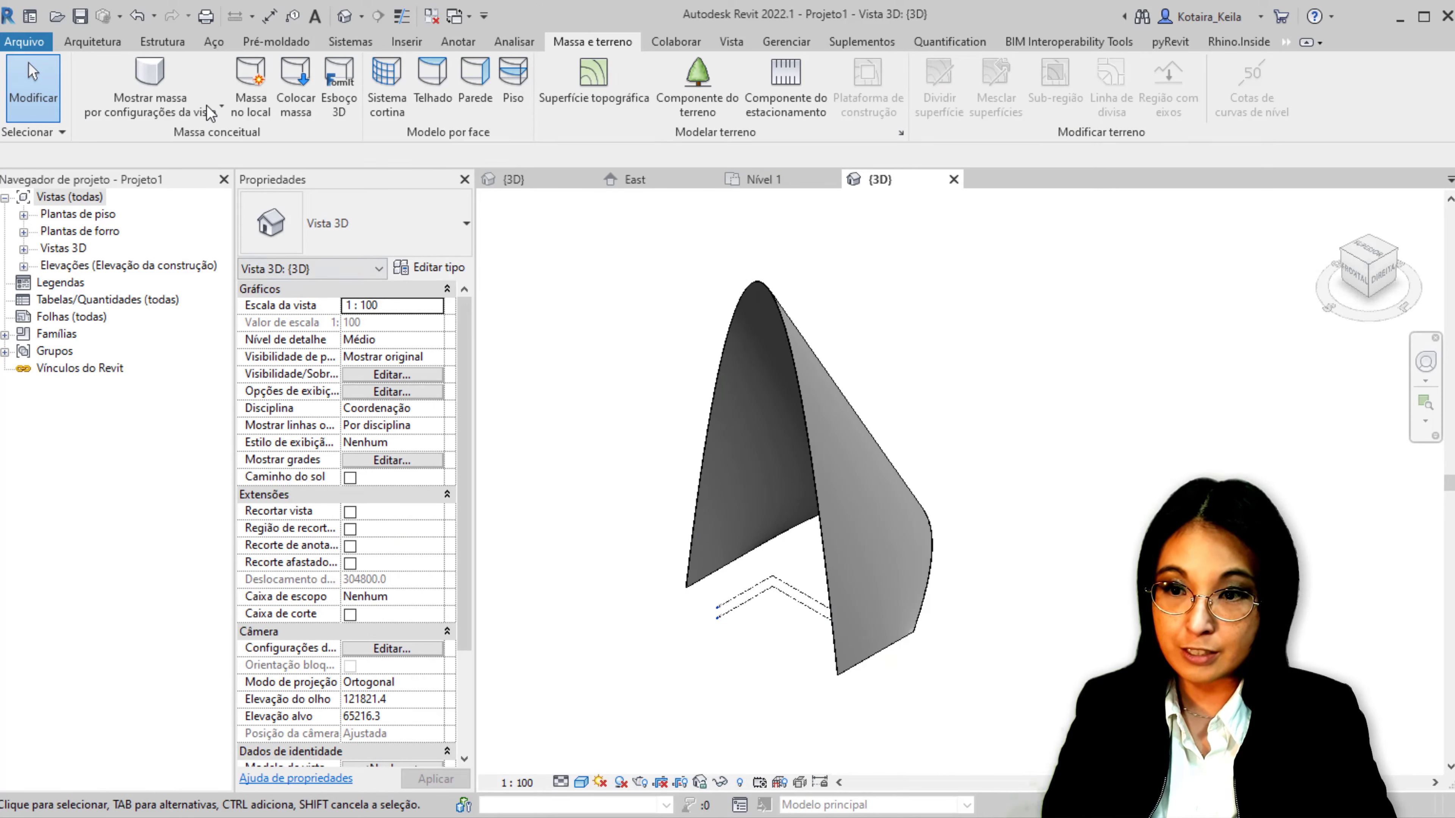
pyautogui.click(141, 25)
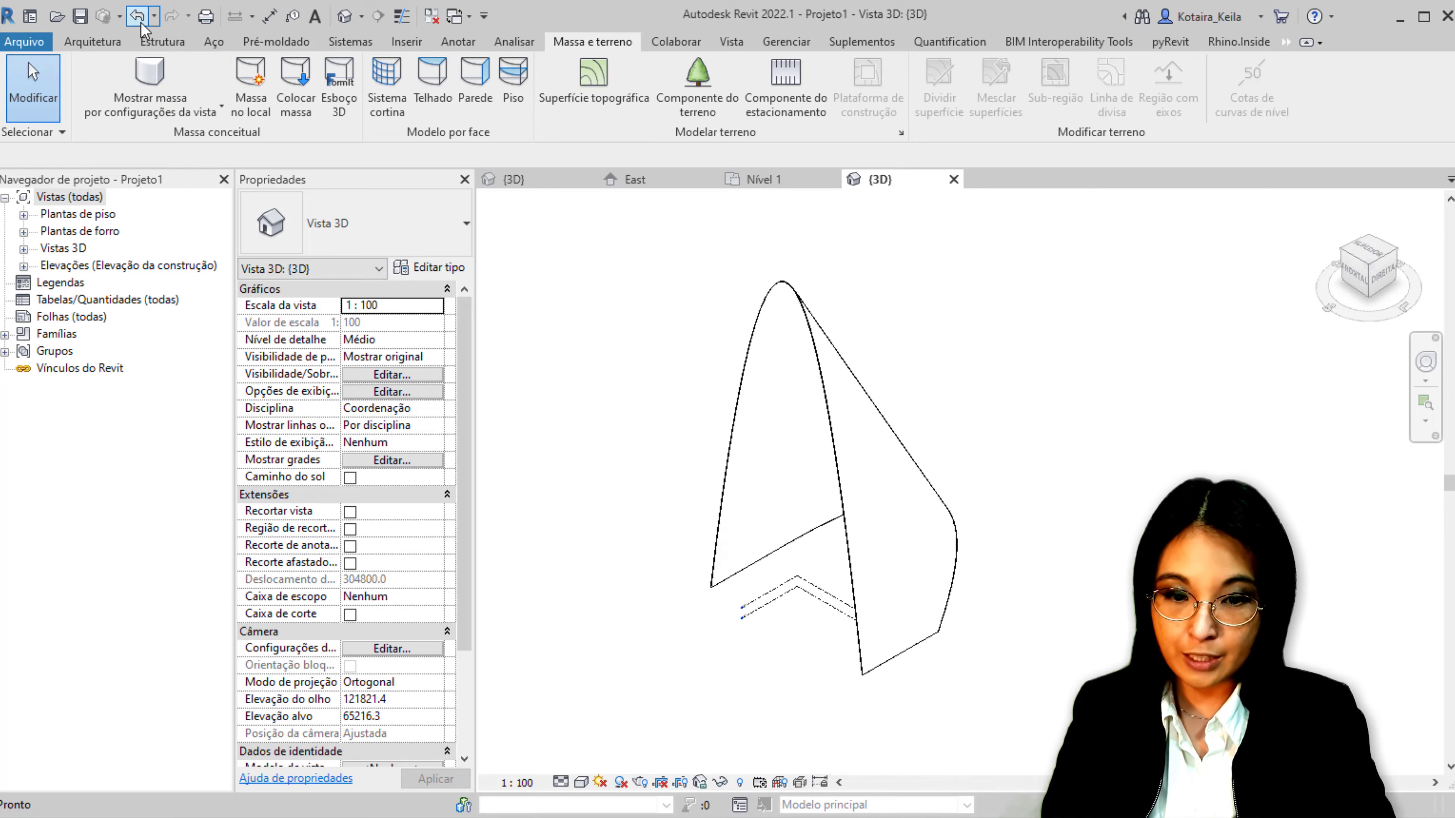
pyautogui.click(828, 396)
# Create a curtain system by face on the lofted mass face
pyautogui.click(622, 327)
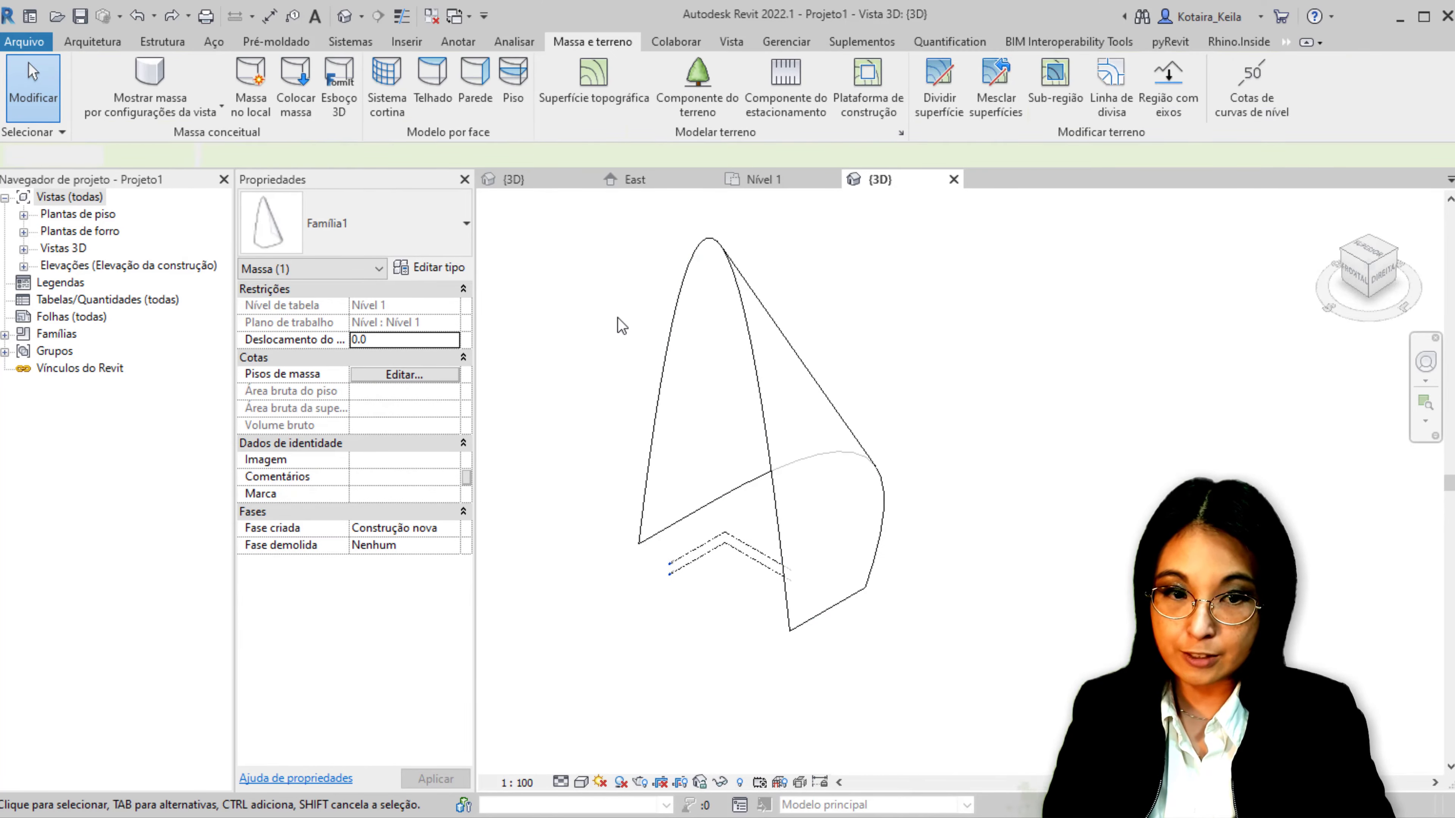
pyautogui.click(397, 106)
pyautogui.click(750, 290)
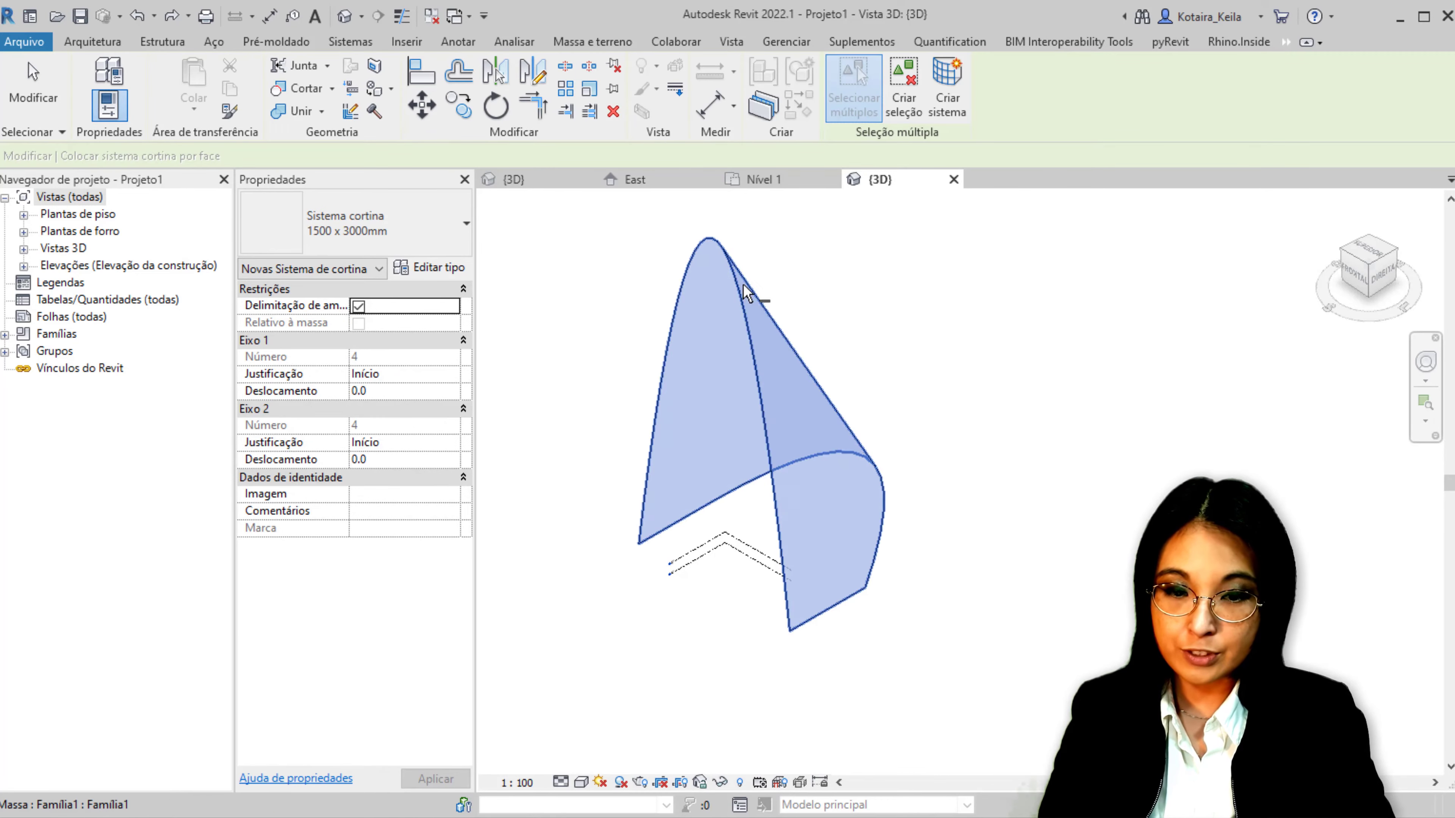
pyautogui.click(958, 113)
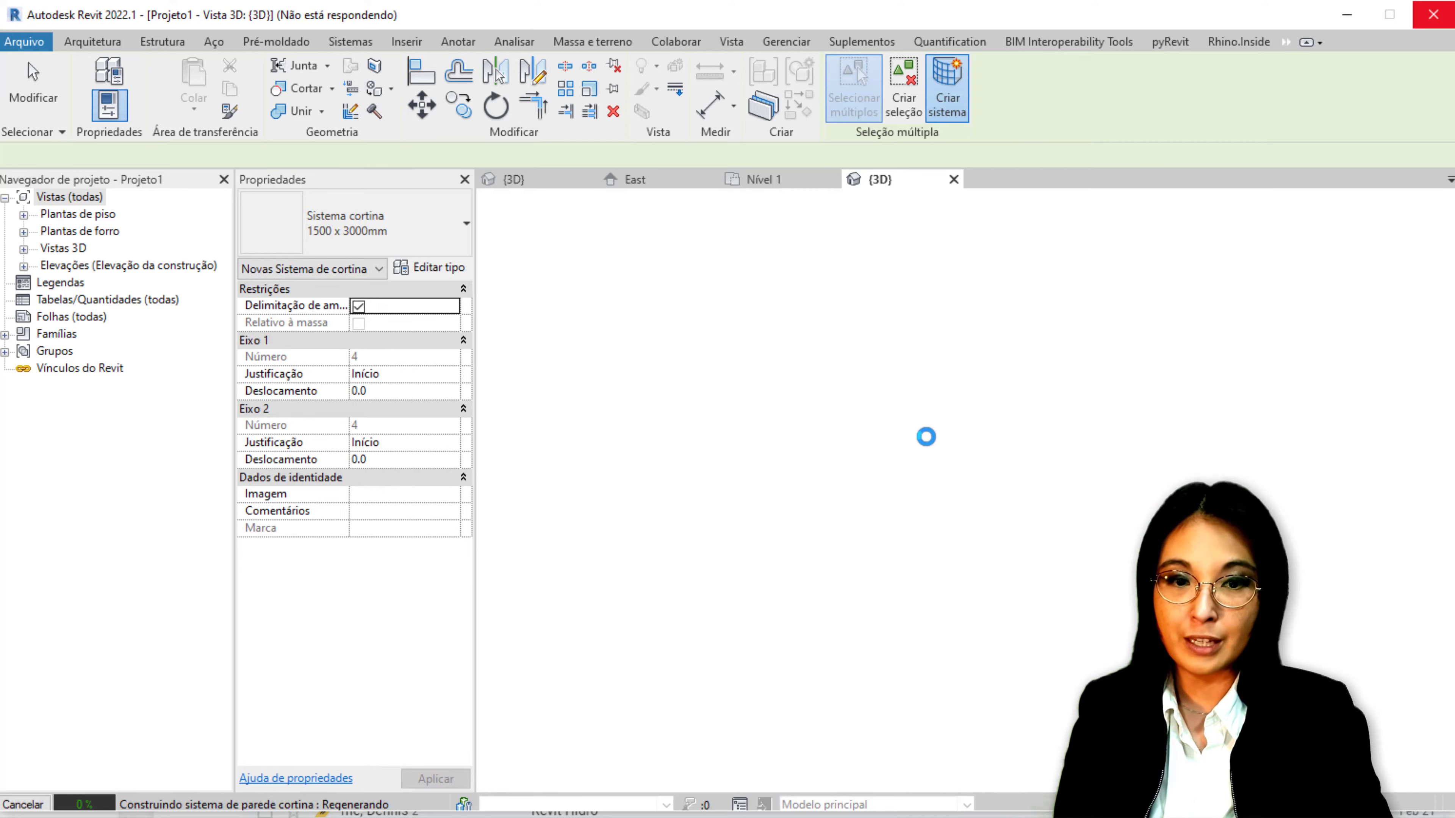
# Frame the curtain system and switch the visual style to Cores consistentes
pyautogui.scroll(1, 779, 637)
pyautogui.scroll(2, 799, 608)
pyautogui.scroll(2, 800, 612)
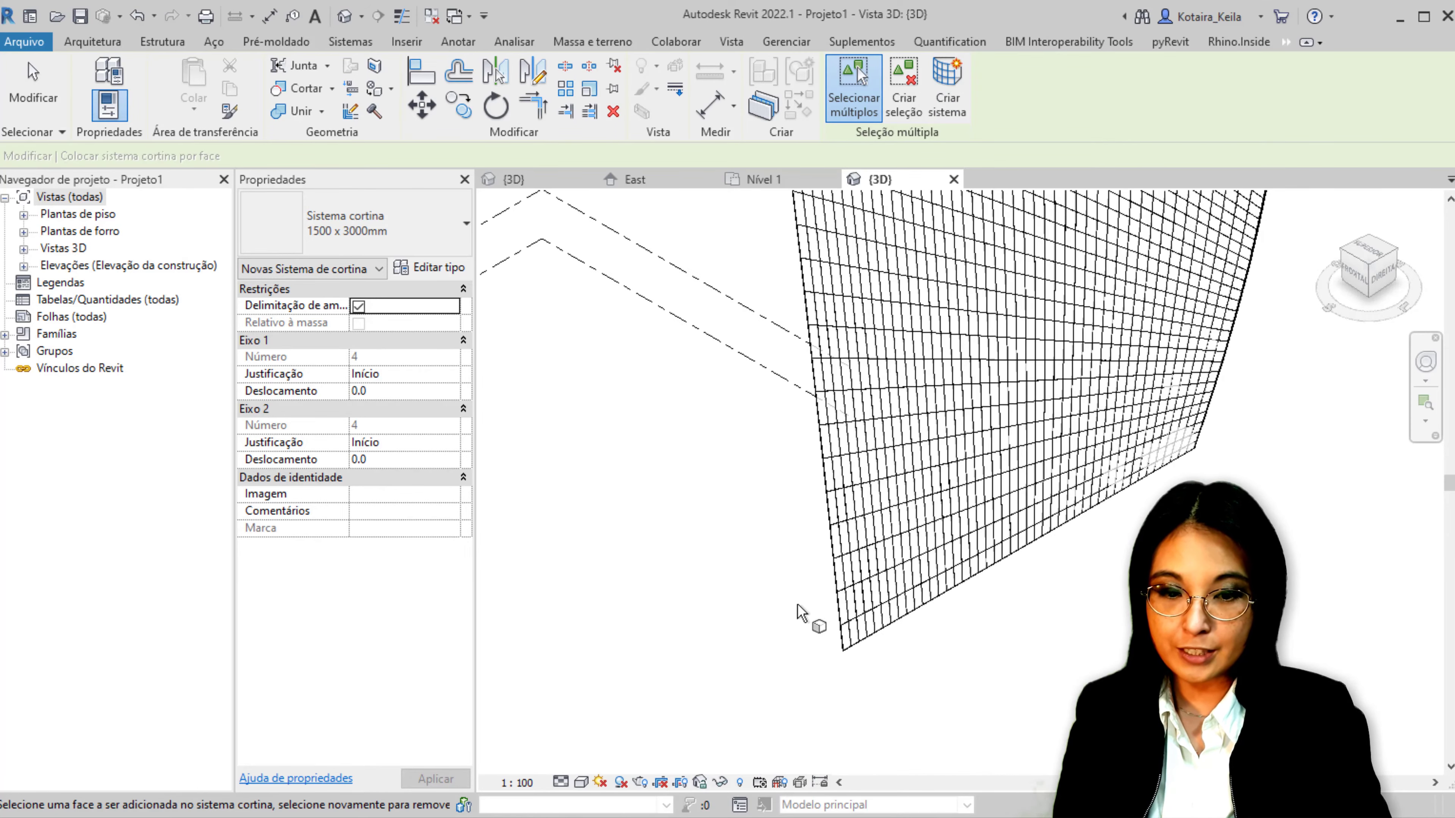
pyautogui.scroll(-3, 801, 612)
pyautogui.moveTo(802, 481)
pyautogui.mouseDown(button='middle')
pyautogui.moveTo(806, 675)
pyautogui.moveTo(828, 788)
pyautogui.mouseUp(button='middle')
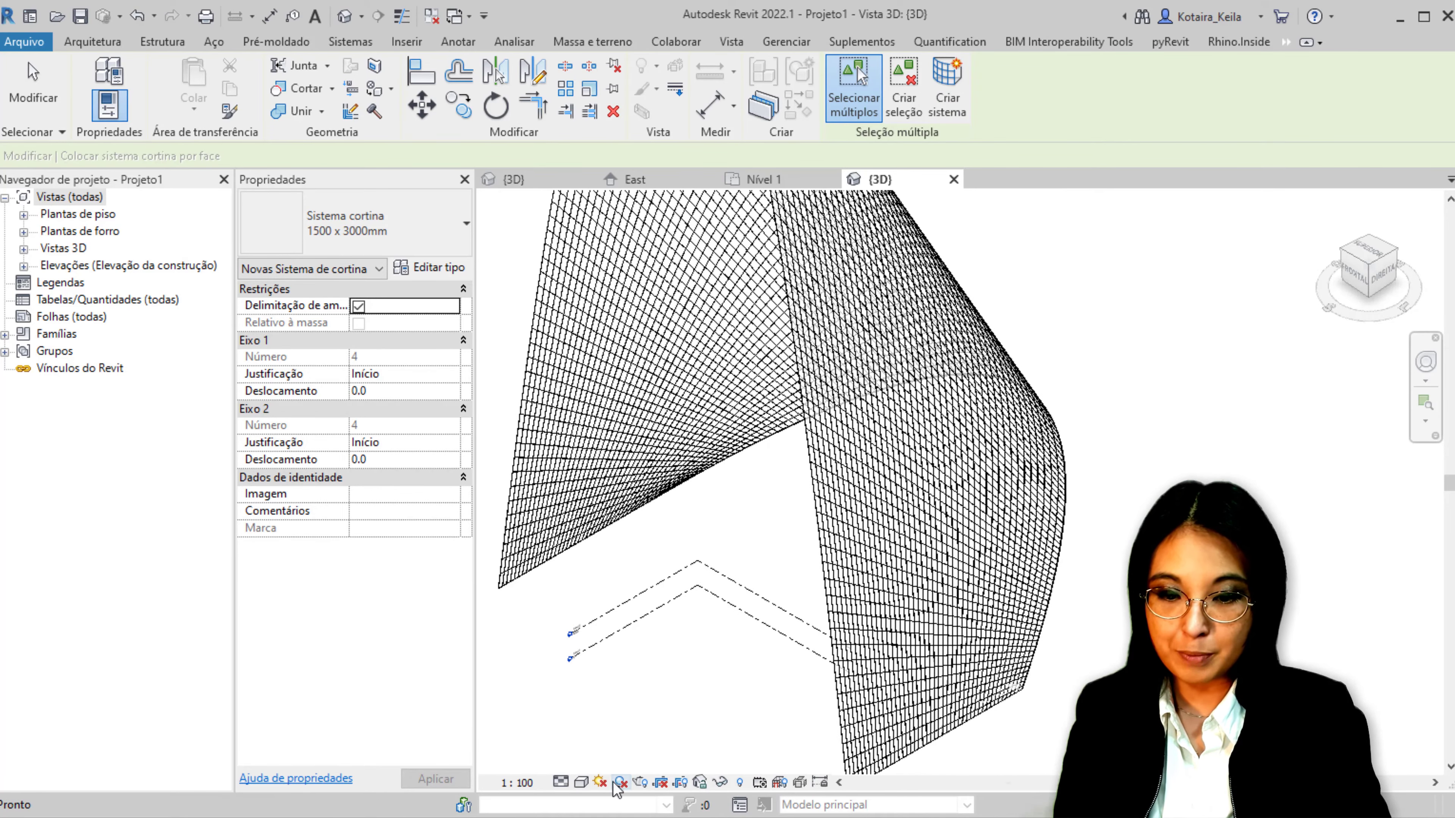
pyautogui.click(582, 782)
pyautogui.click(634, 734)
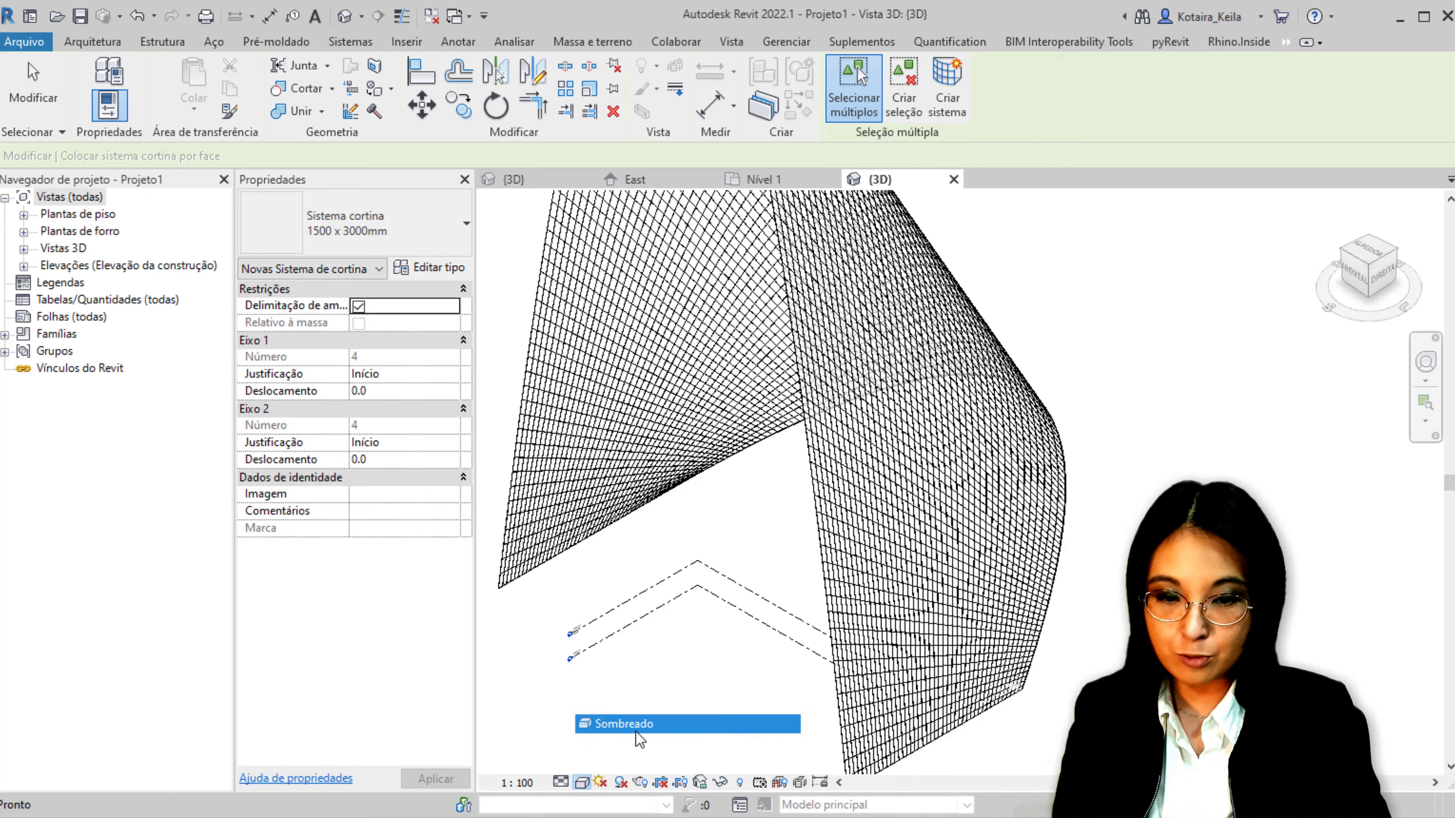
pyautogui.scroll(-2, 701, 633)
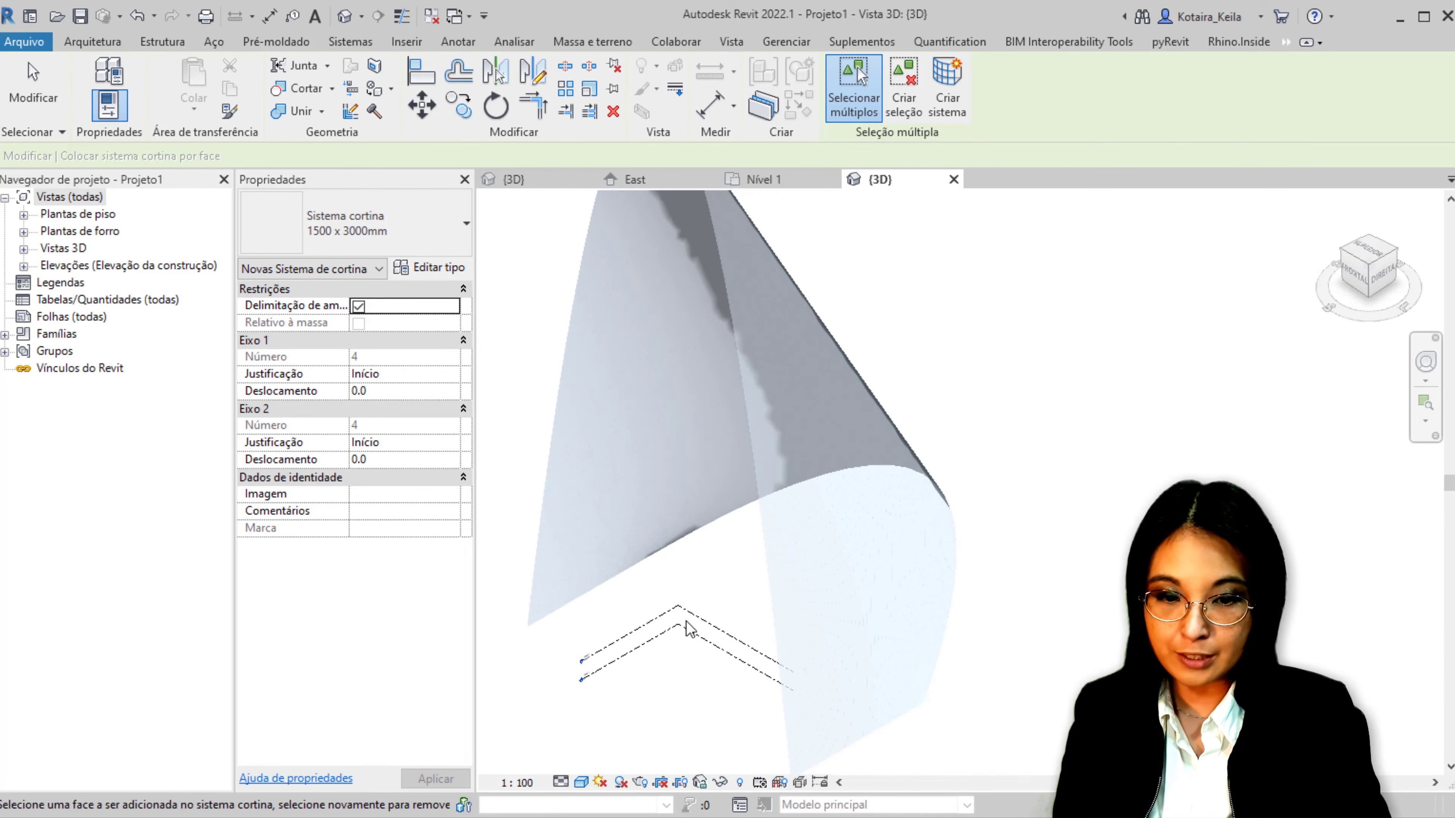
pyautogui.scroll(-2, 693, 630)
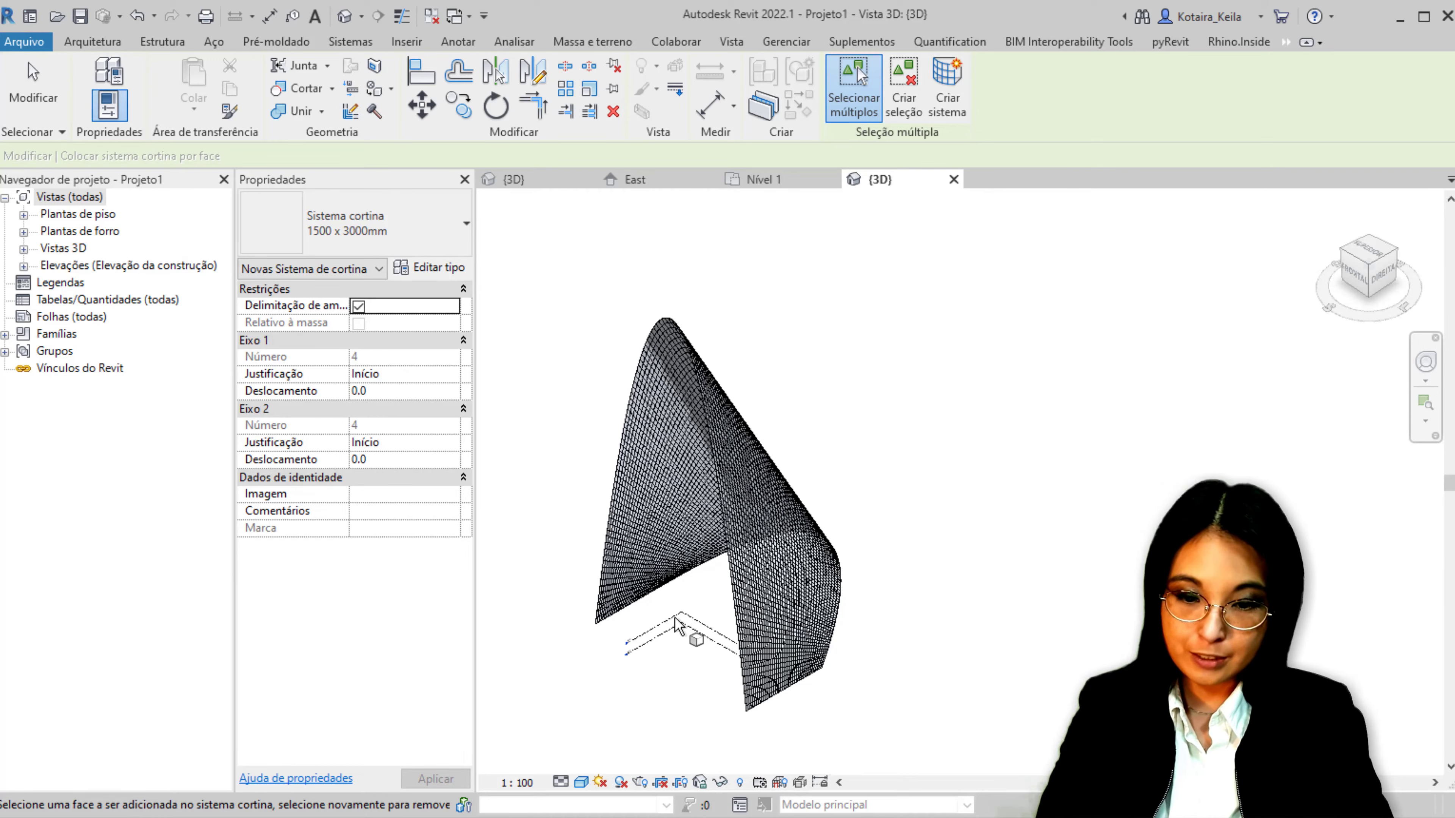
pyautogui.press('Escape')
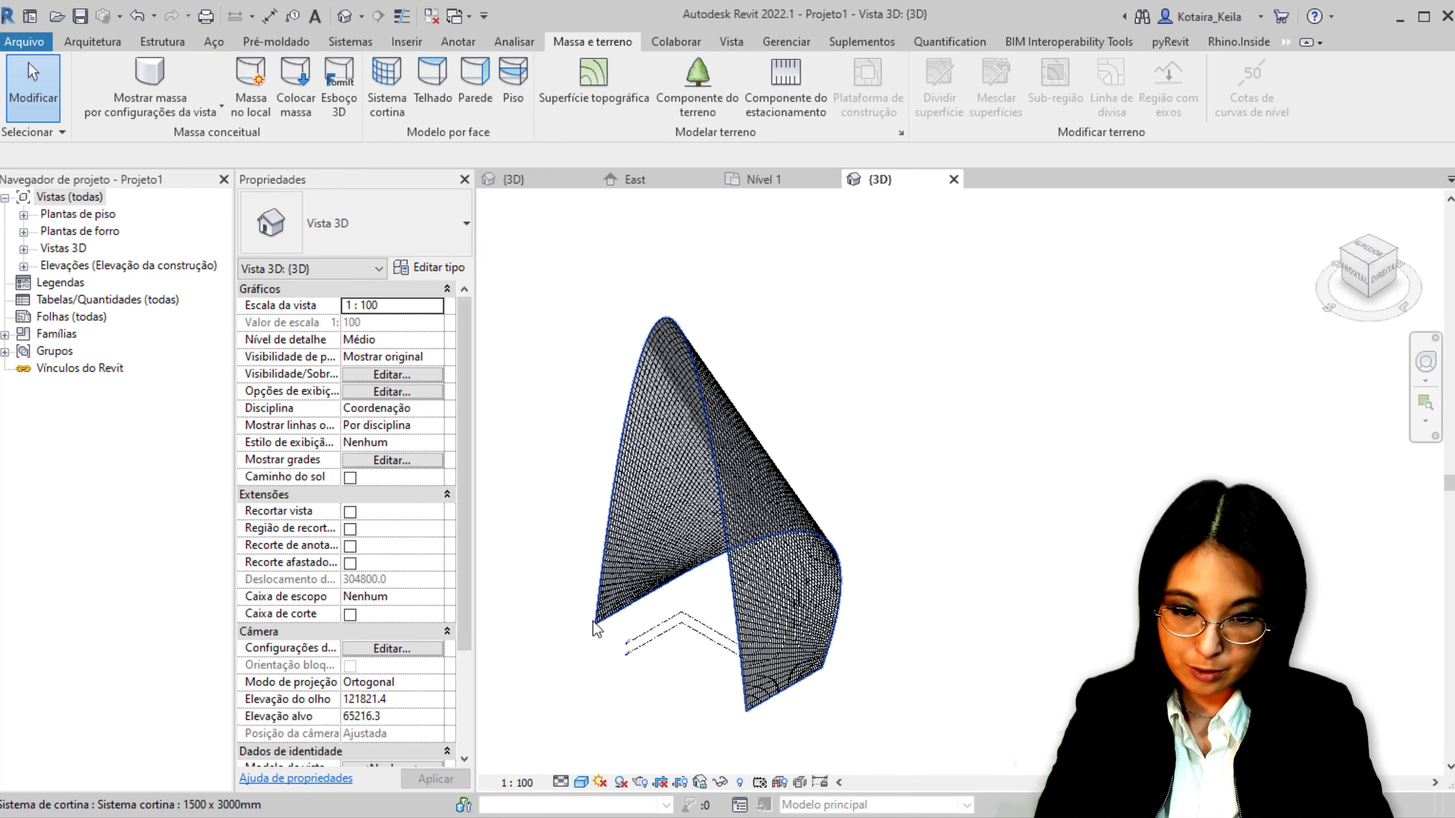
# Move the curtain system with MV onto the mass corner
pyautogui.click(595, 632)
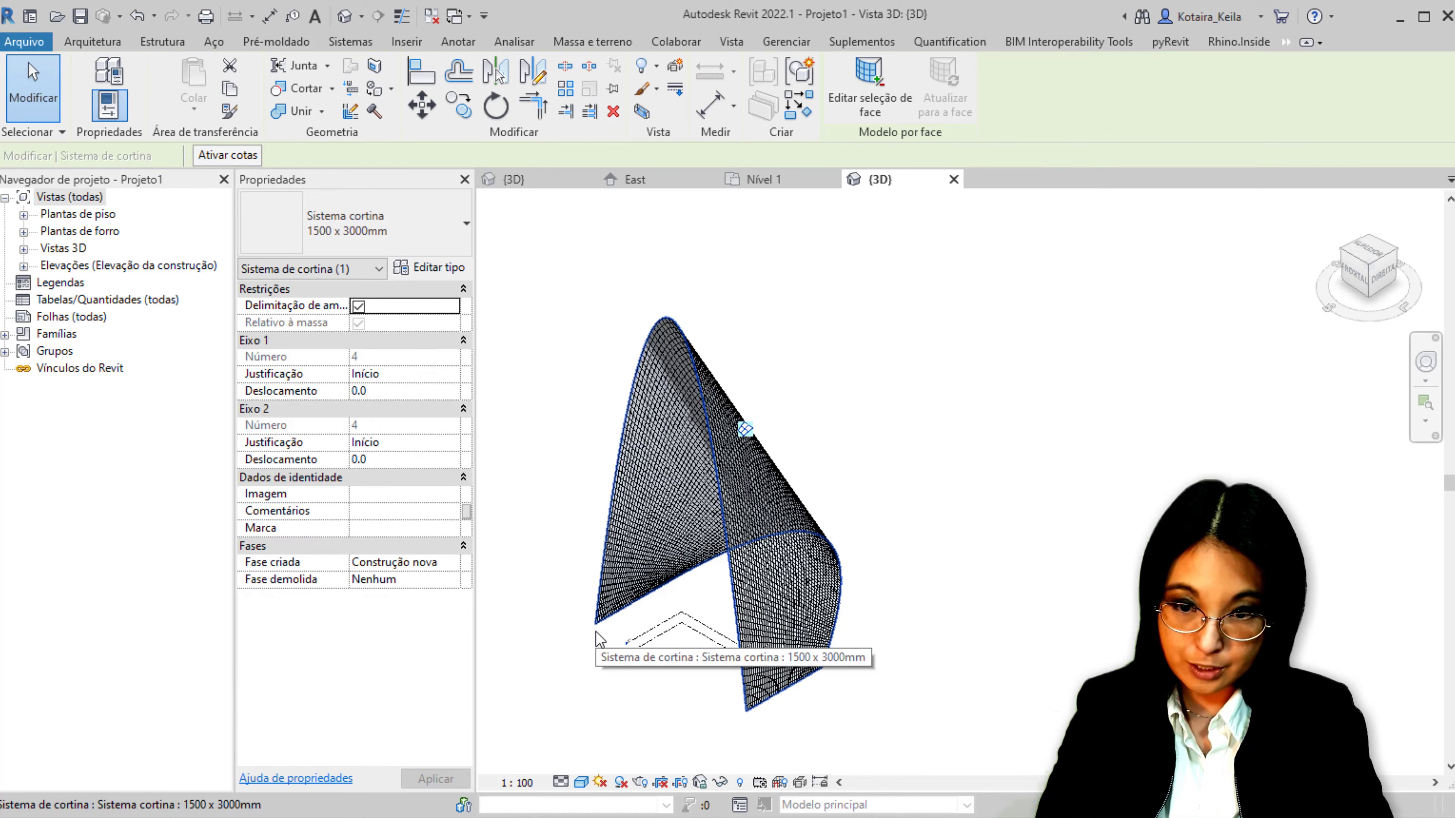
pyautogui.press('m')
pyautogui.press('v')
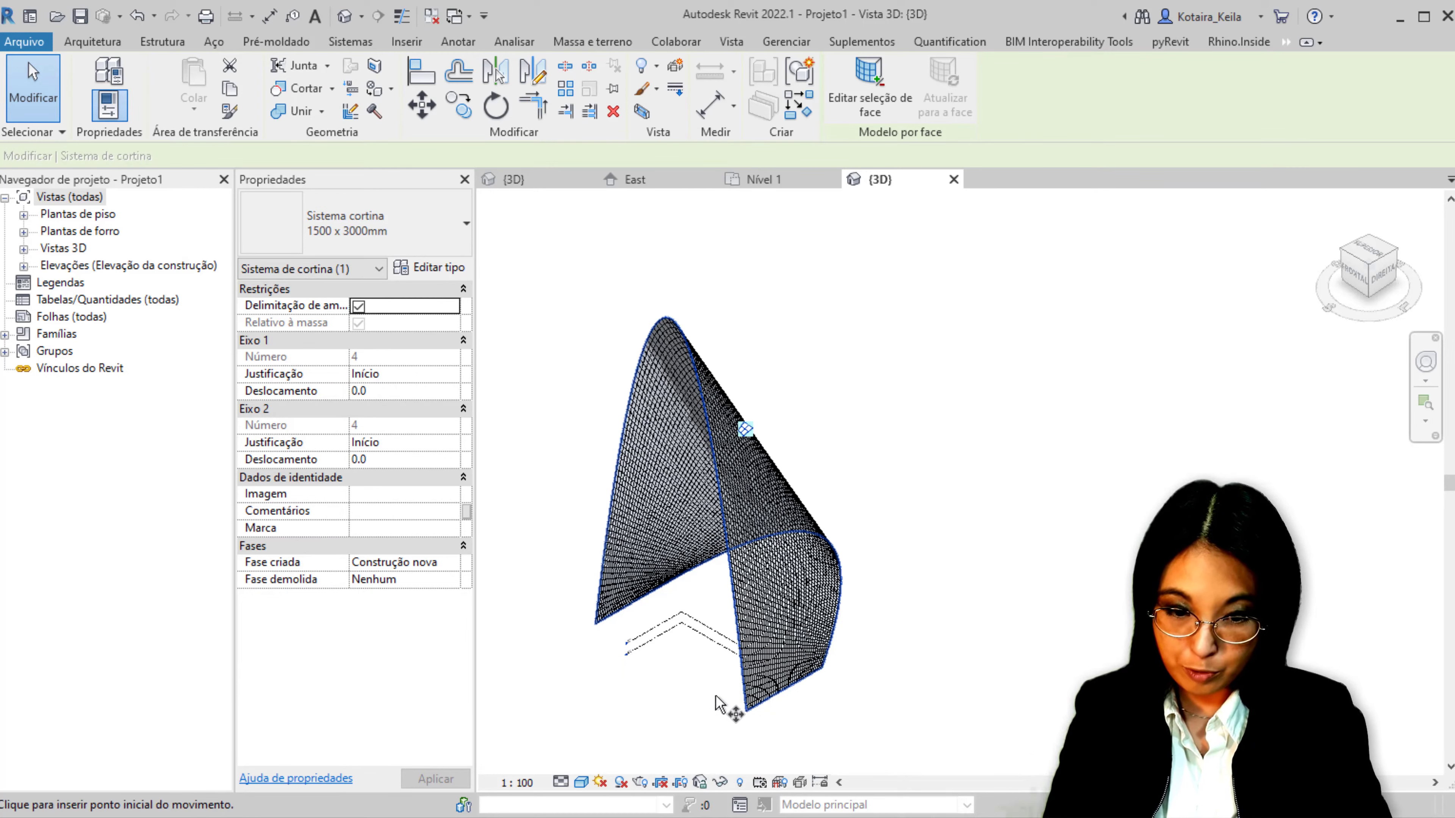
pyautogui.click(746, 710)
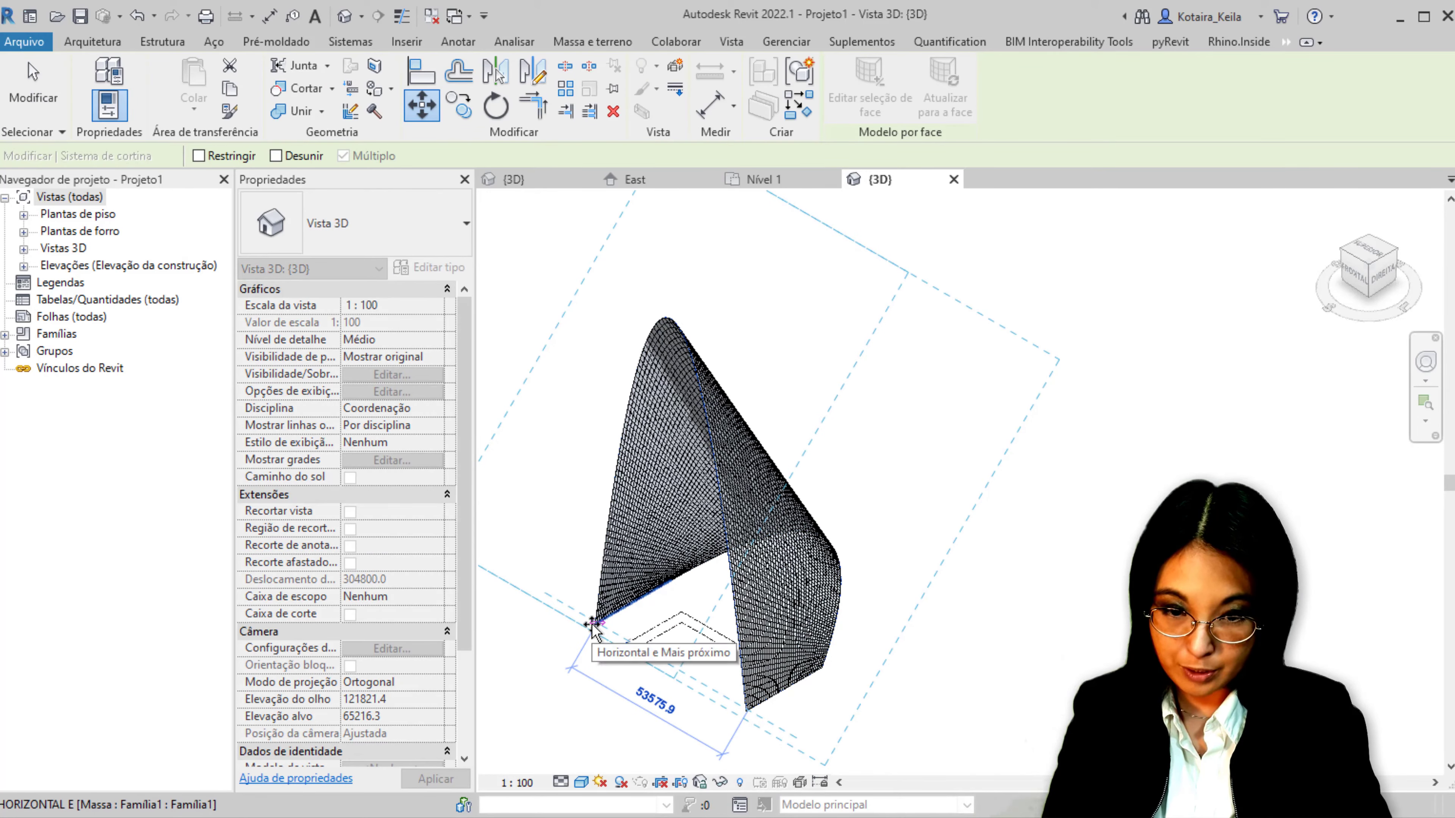
pyautogui.click(591, 623)
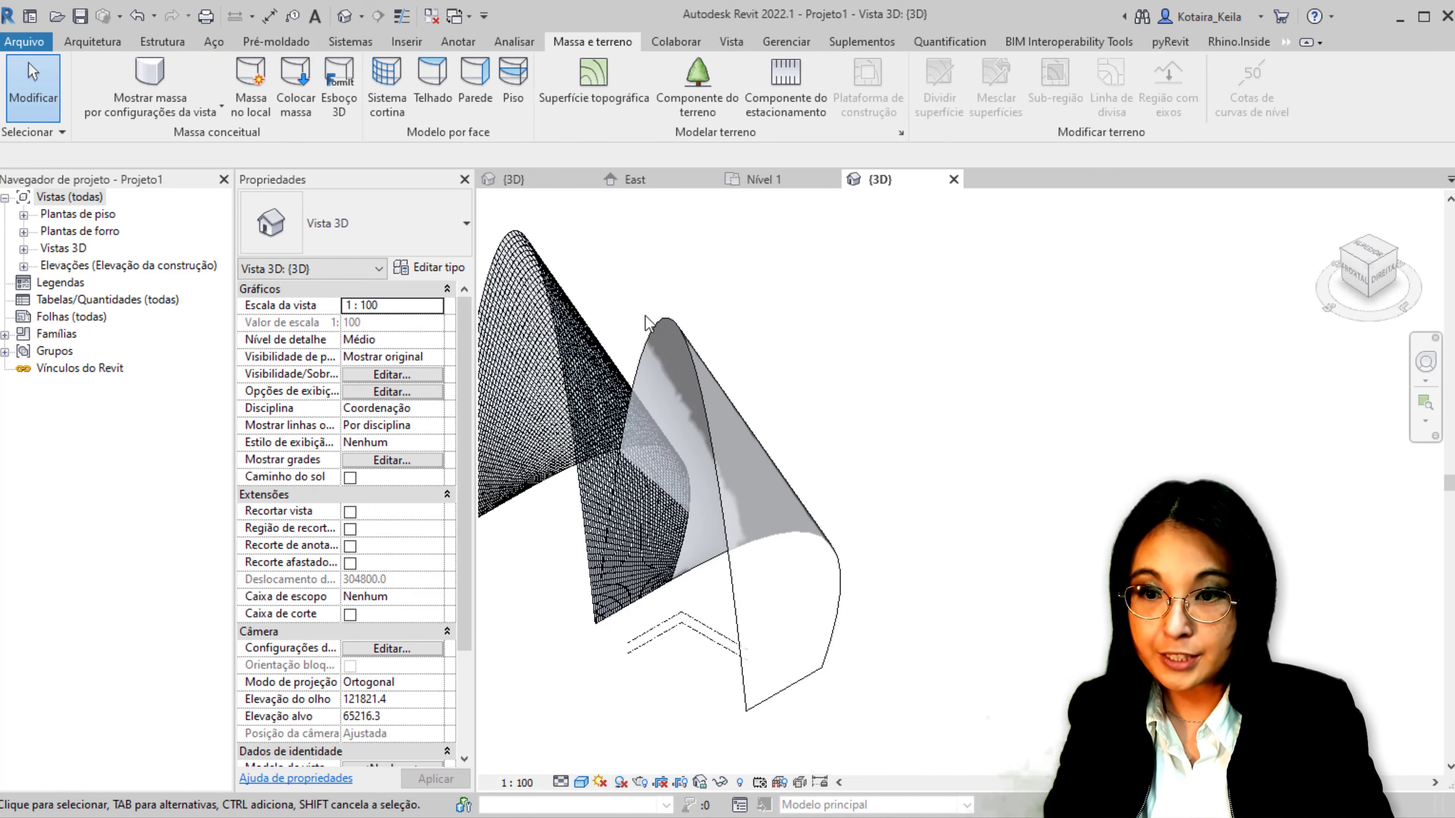
# Place a wall by face on the mass, then move it out to the lower right
pyautogui.click(485, 97)
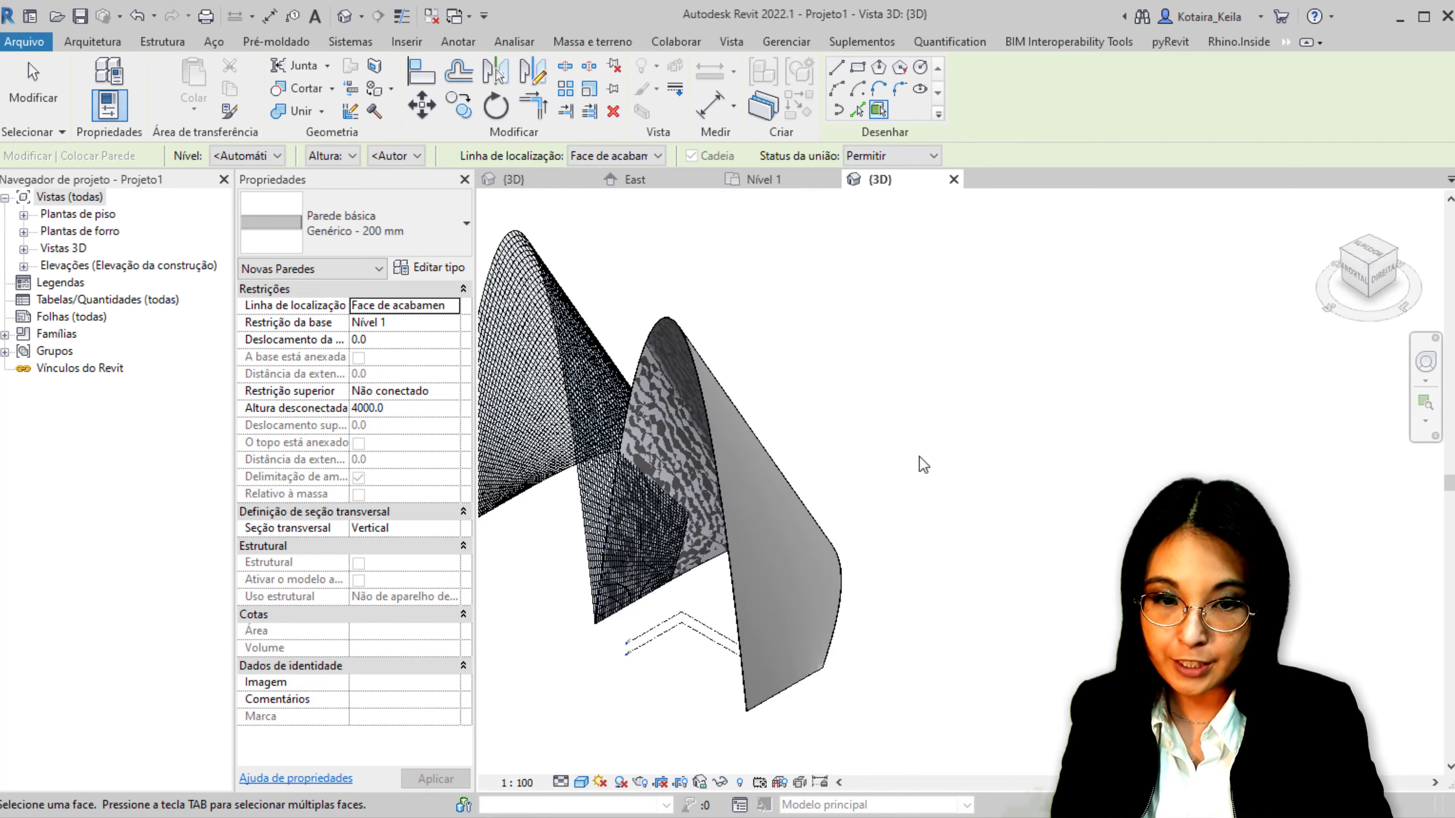
pyautogui.moveTo(893, 546); pyautogui.dragTo(891, 463, button='middle')
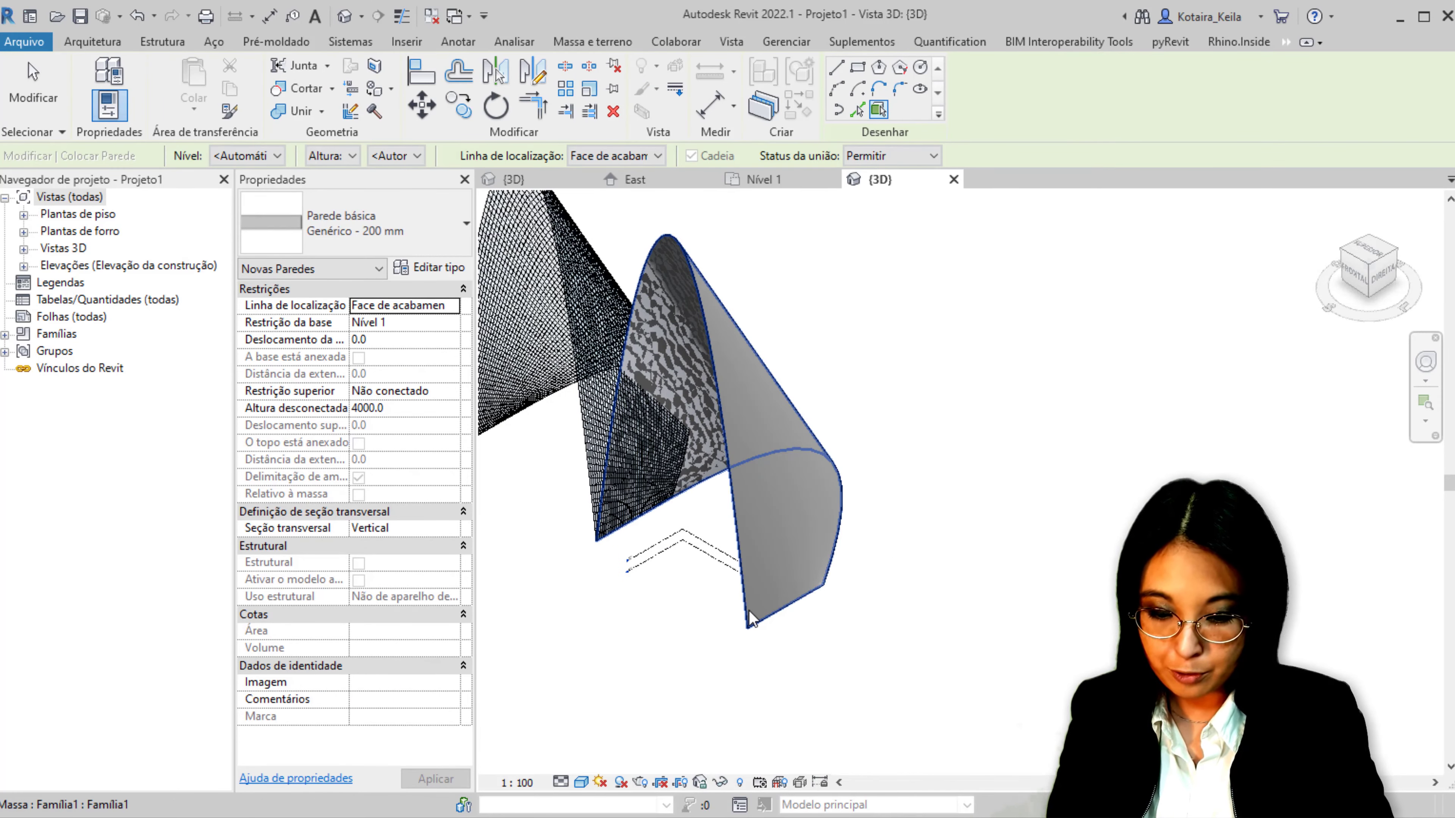
pyautogui.press('Escape')
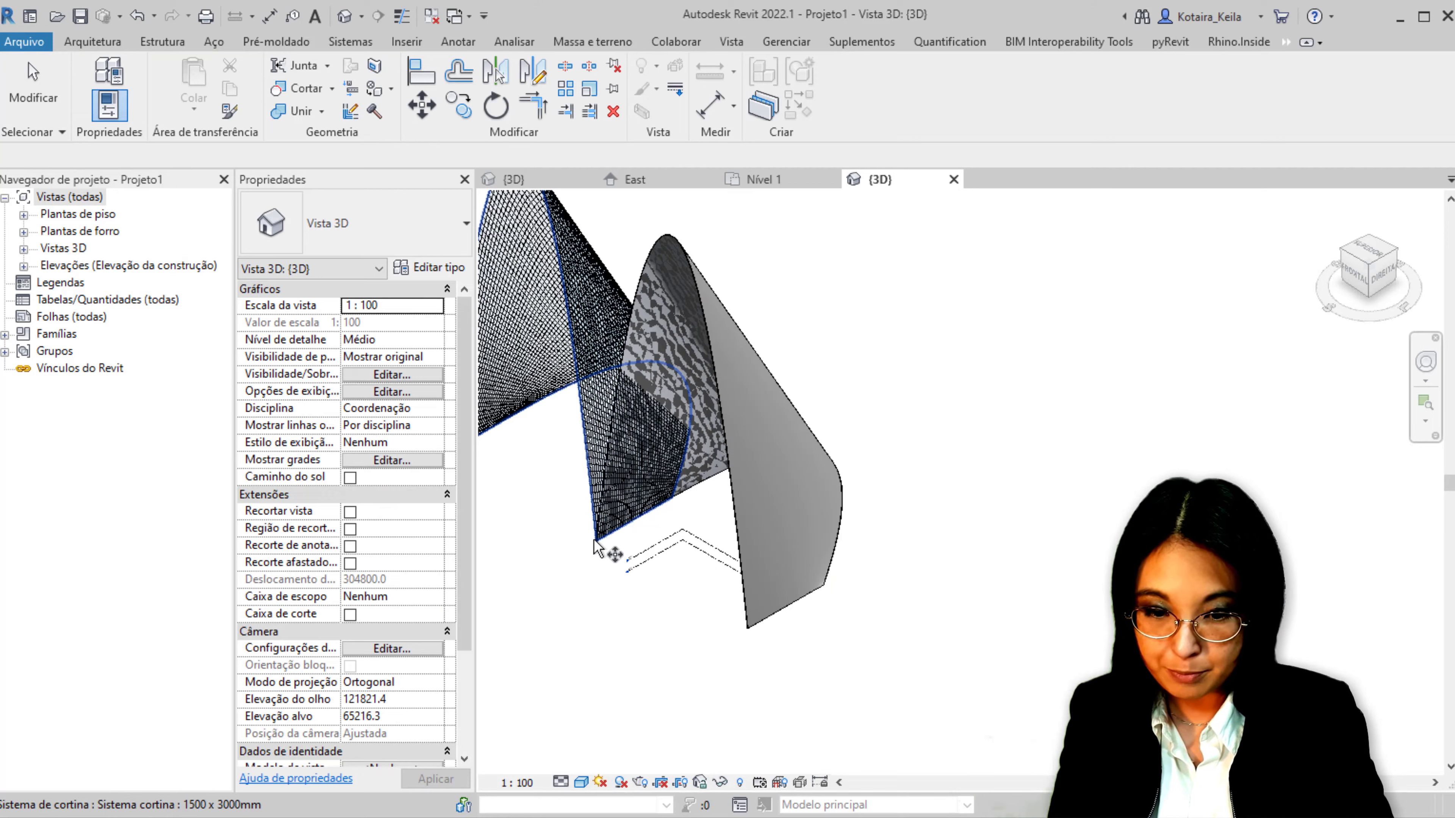
pyautogui.click(748, 627)
pyautogui.press('m')
pyautogui.press('v')
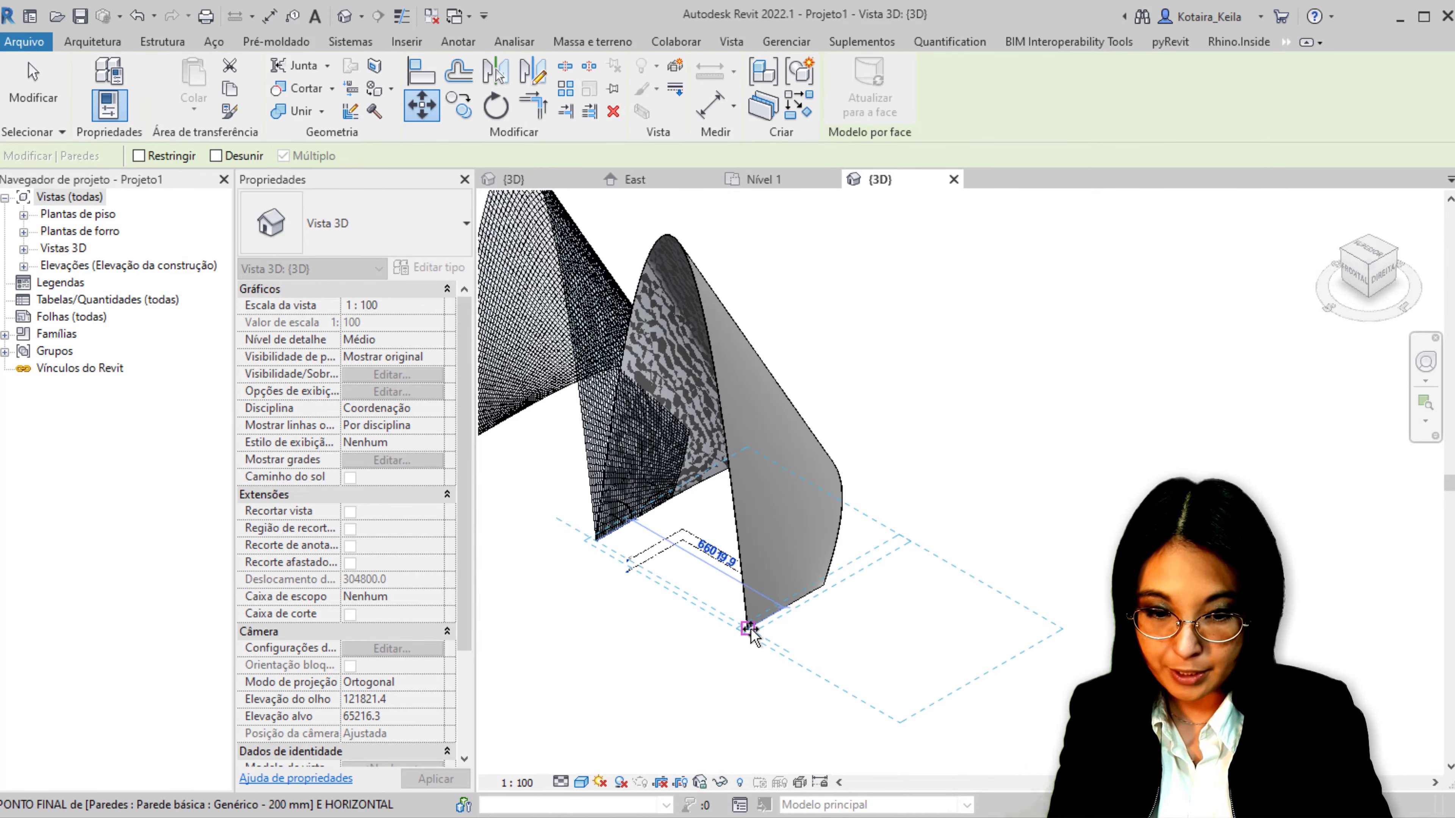
pyautogui.click(749, 627)
pyautogui.click(899, 716)
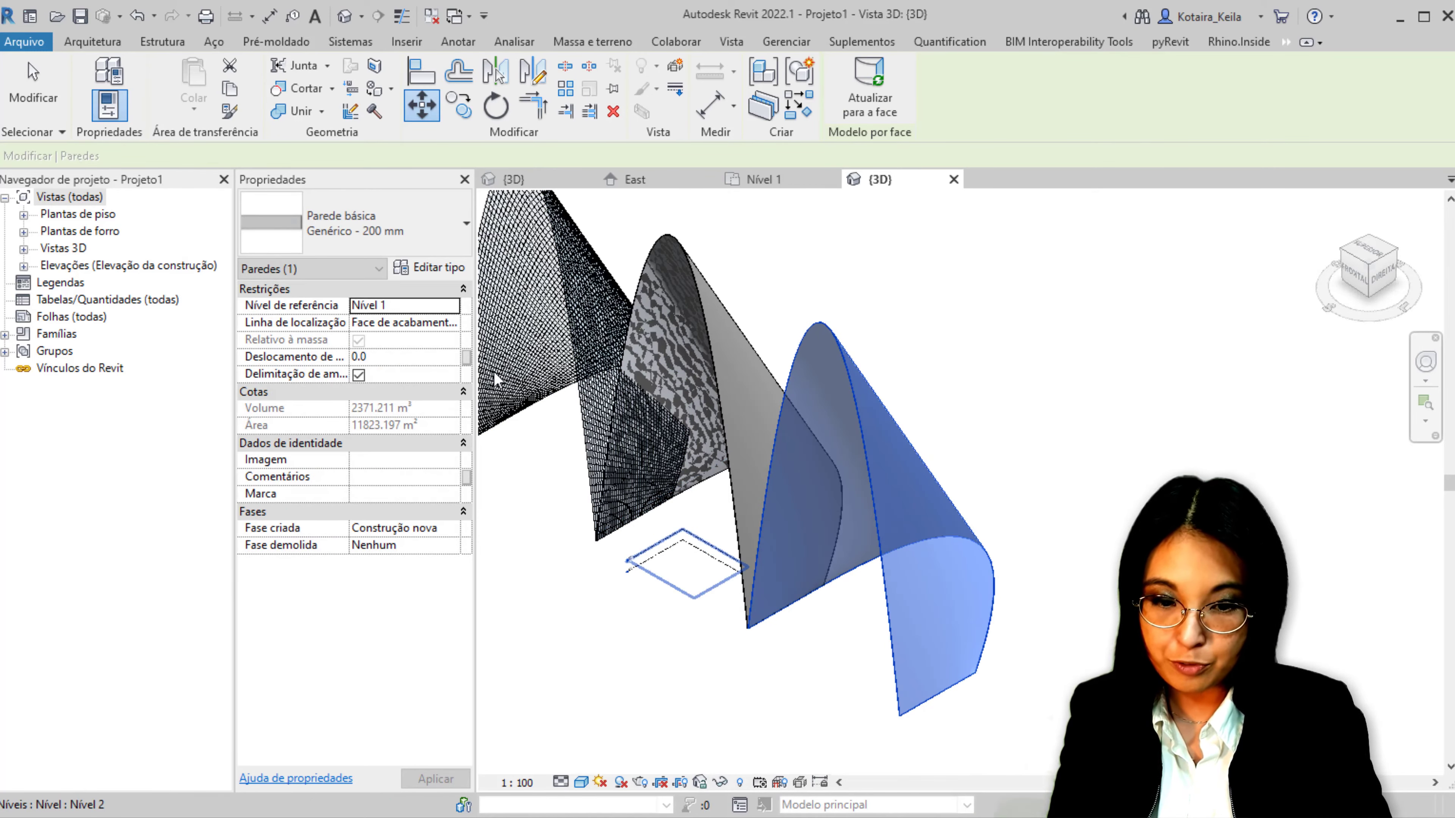
# Select the middle wall, cycle the selection to the mass, then clear it
pyautogui.click(755, 290)
pyautogui.click(717, 308)
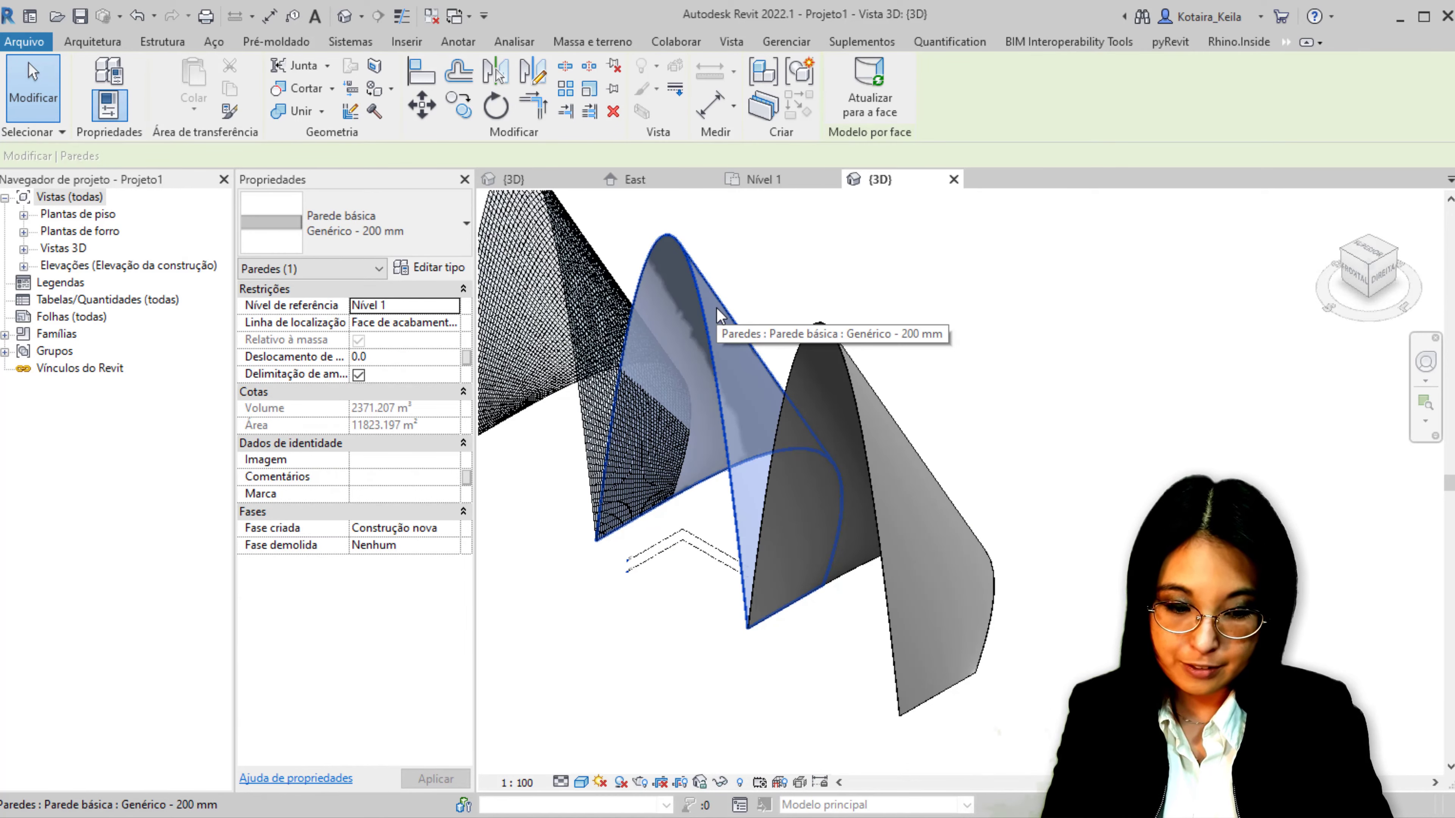
pyautogui.press('Escape')
pyautogui.click(718, 316)
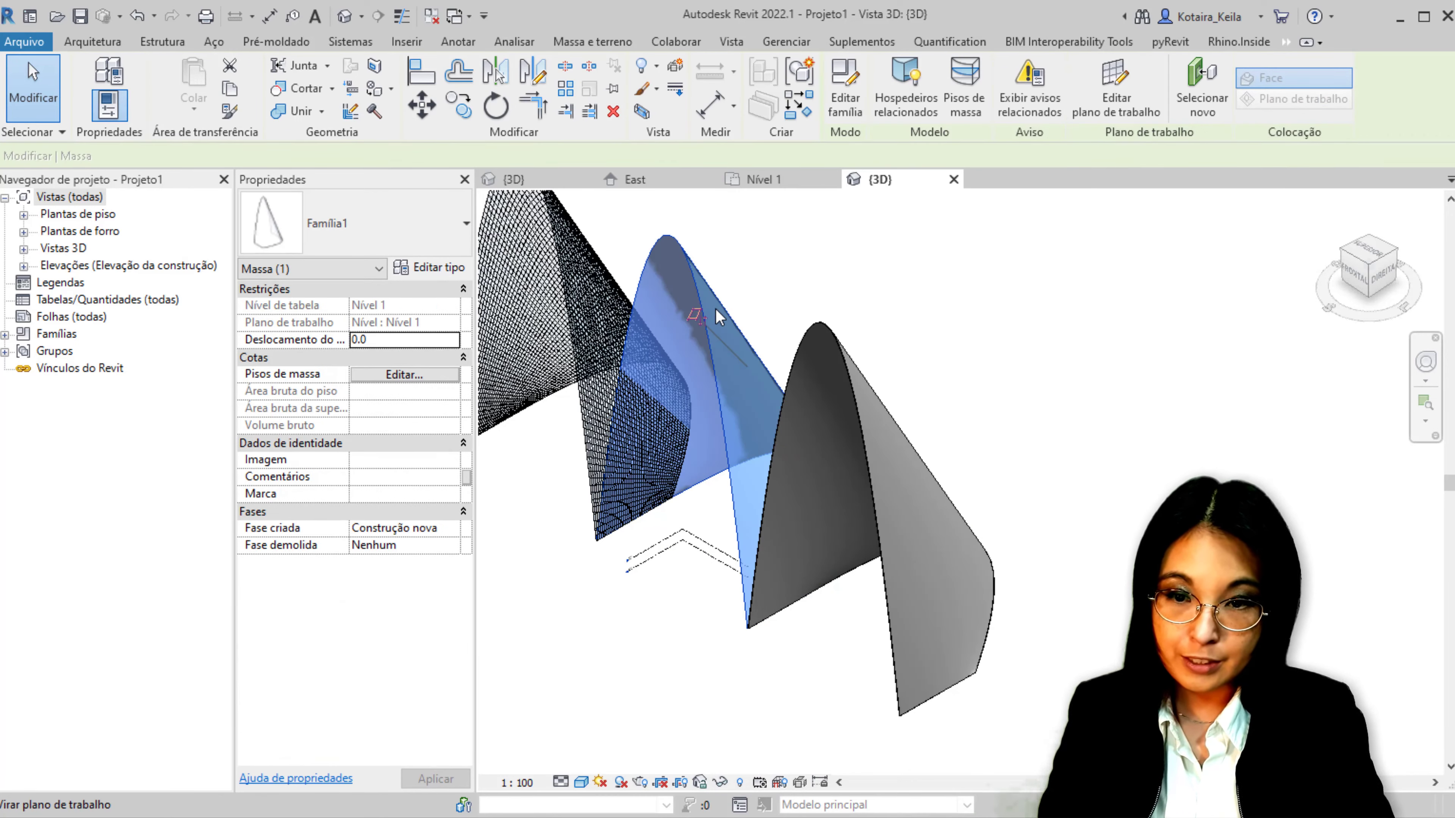
pyautogui.click(804, 227)
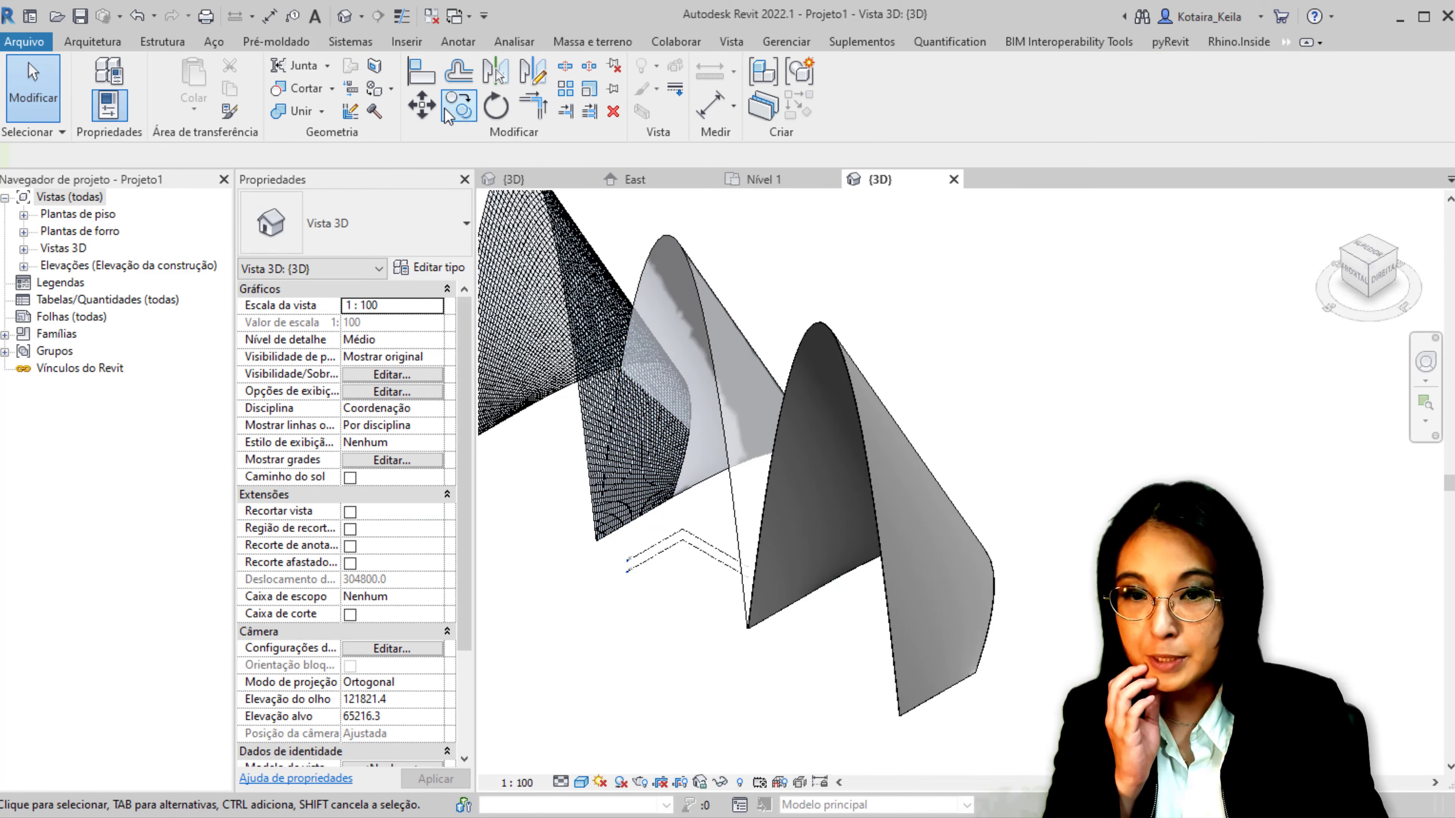
# Create a green basic 400 mm roof on the middle mass's face using Roof by Face
pyautogui.click(606, 43)
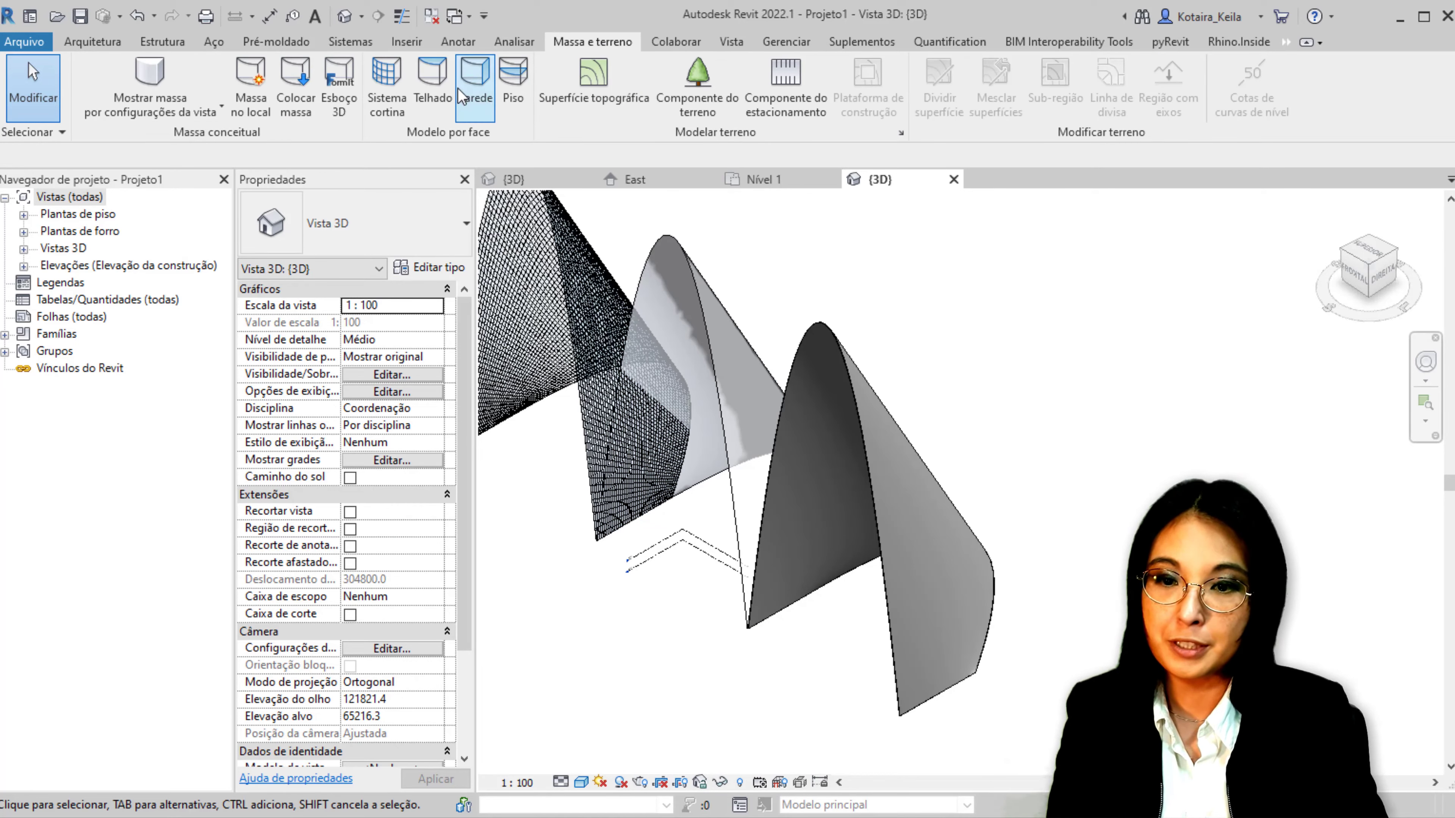
pyautogui.click(432, 86)
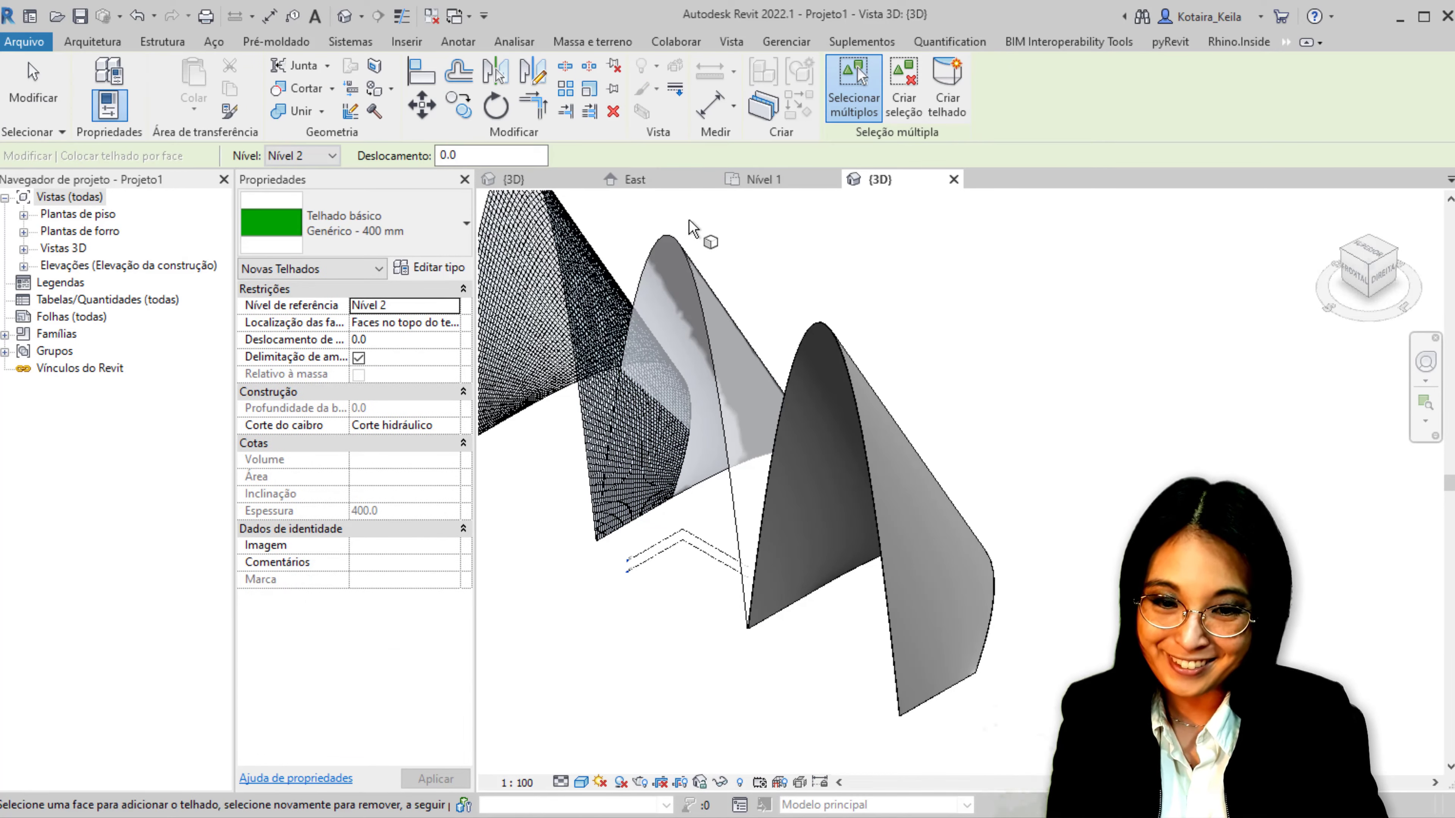
pyautogui.click(695, 261)
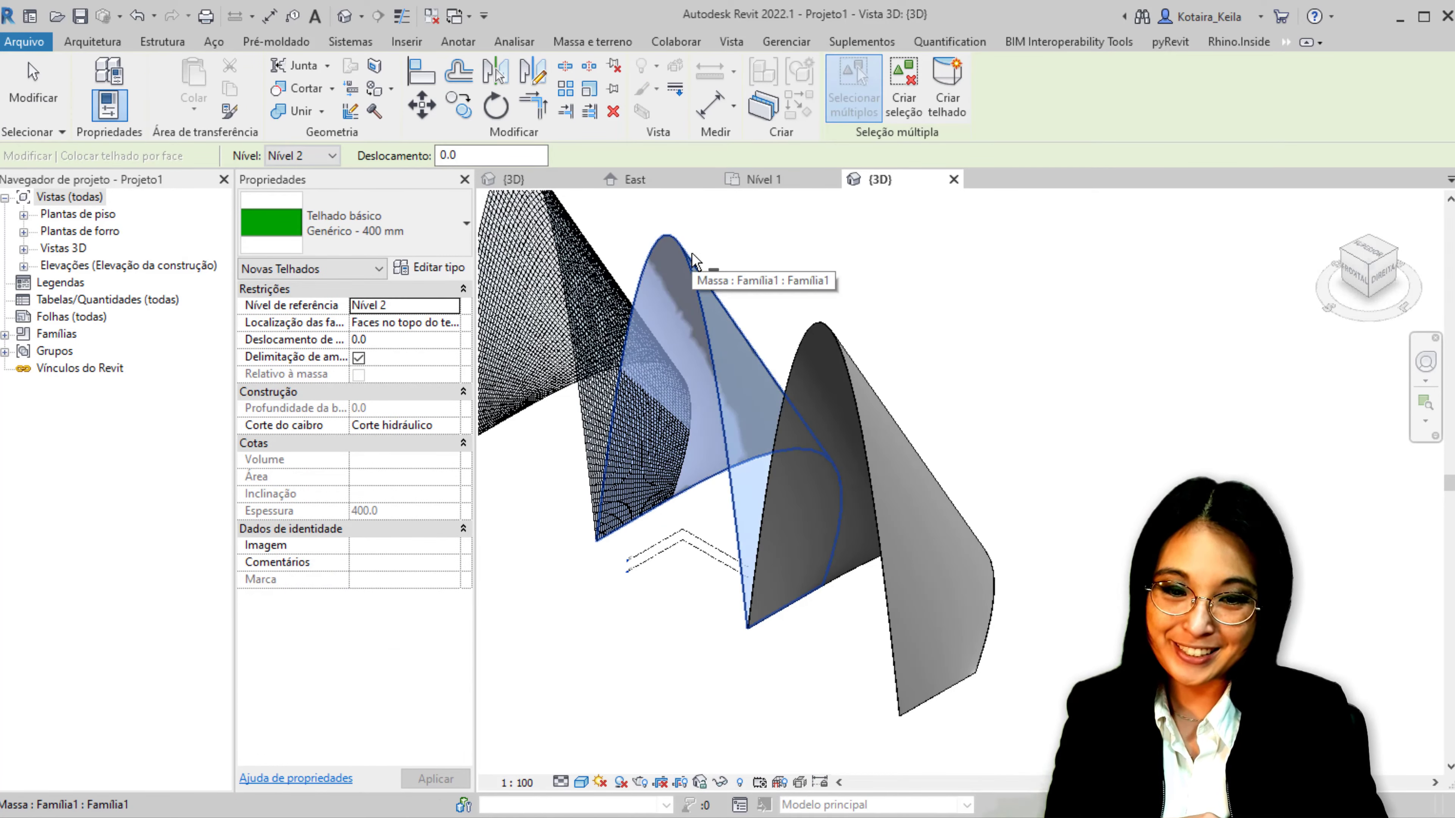
pyautogui.click(950, 95)
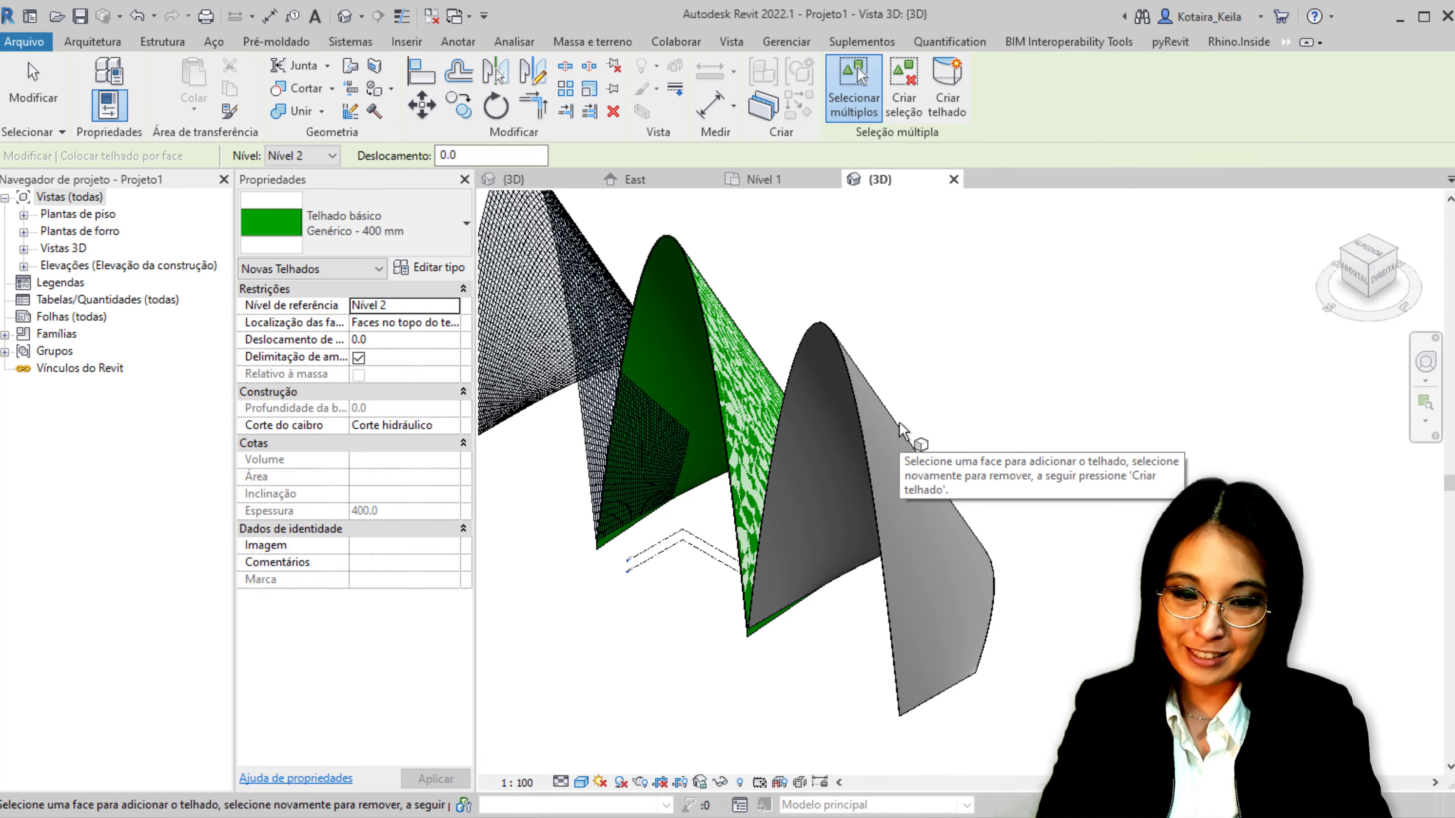
pyautogui.press('Escape')
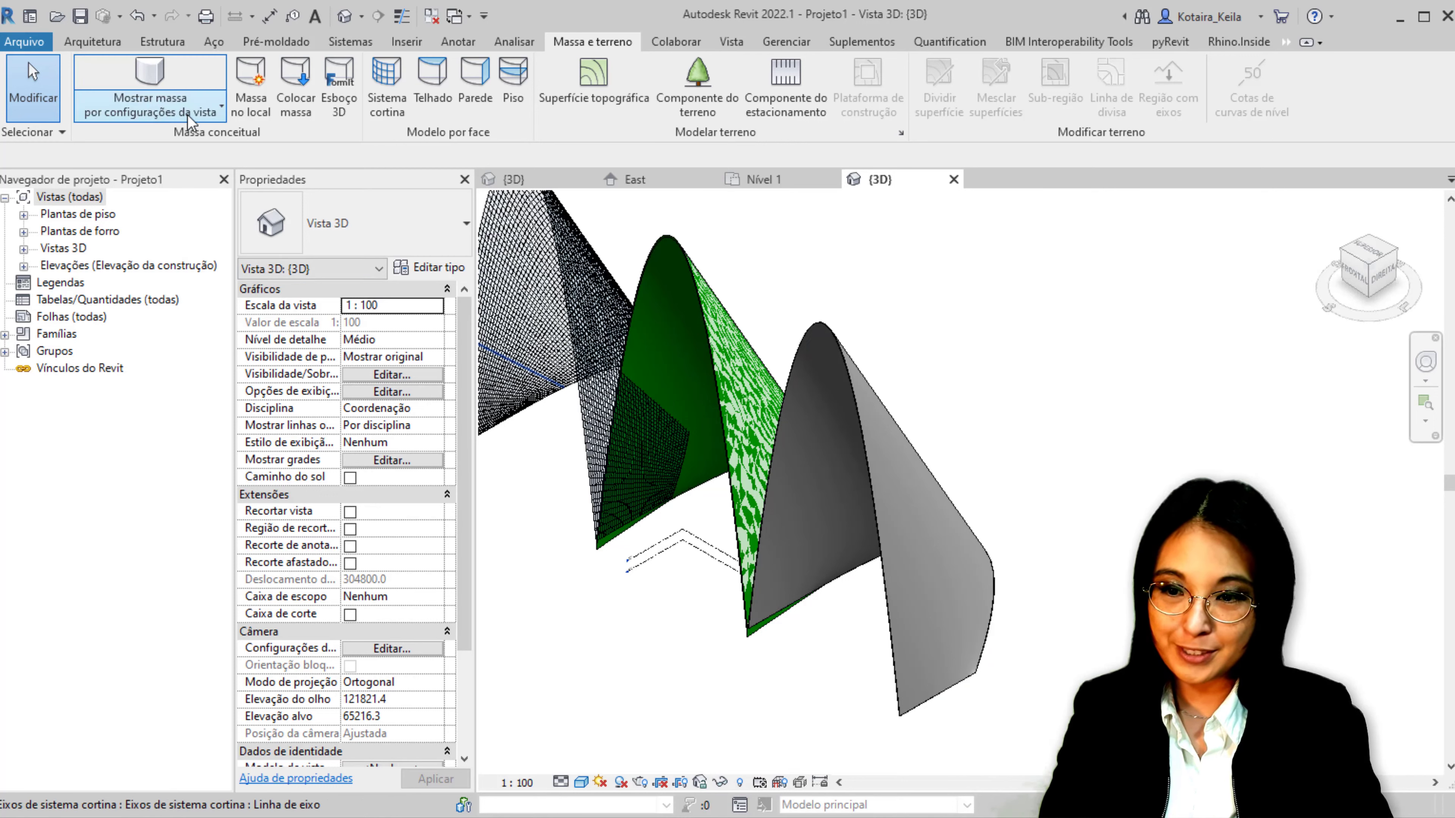
# Set the mass display to Show Mass by View Settings
pyautogui.click(187, 114)
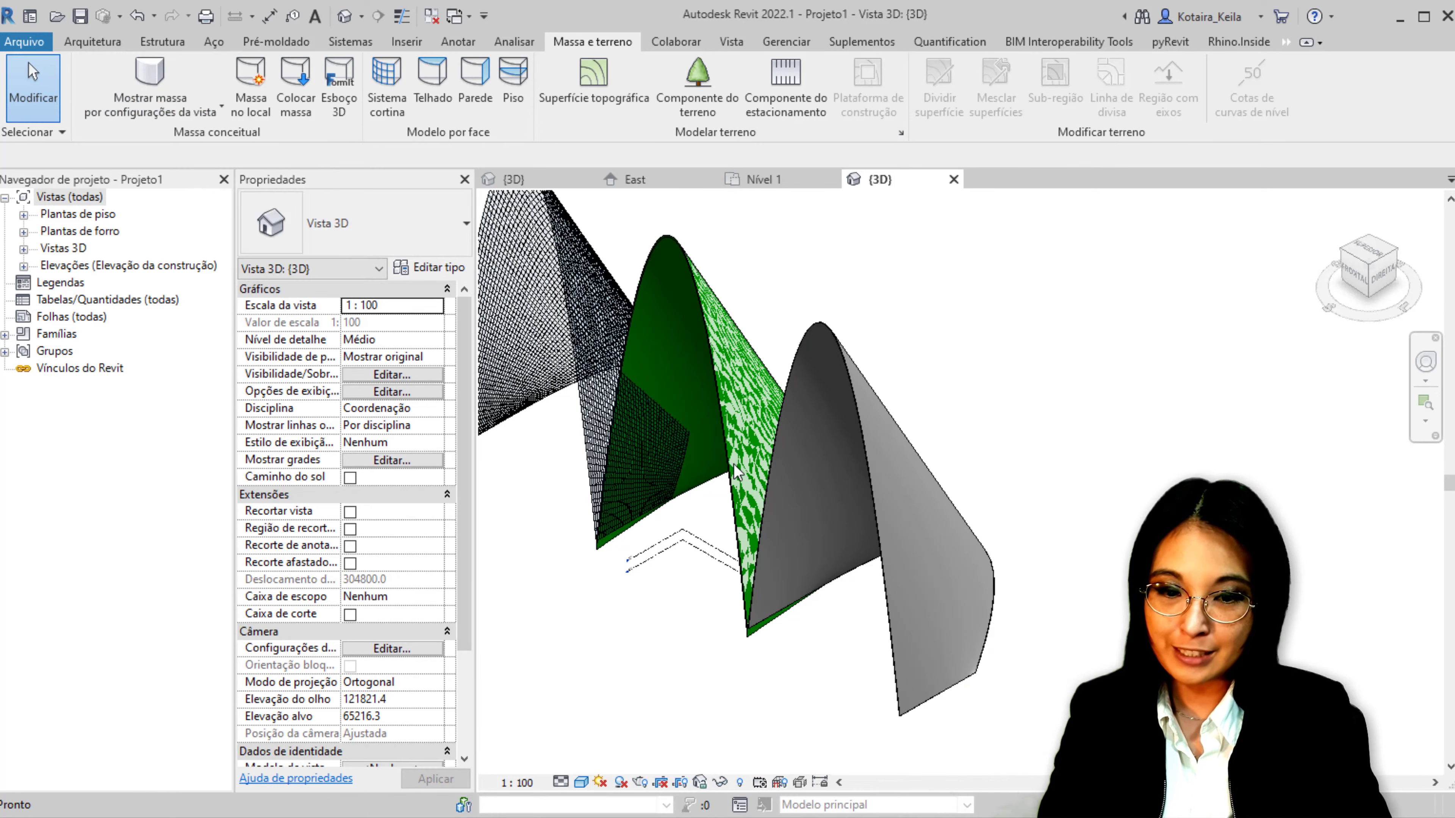
pyautogui.click(147, 118)
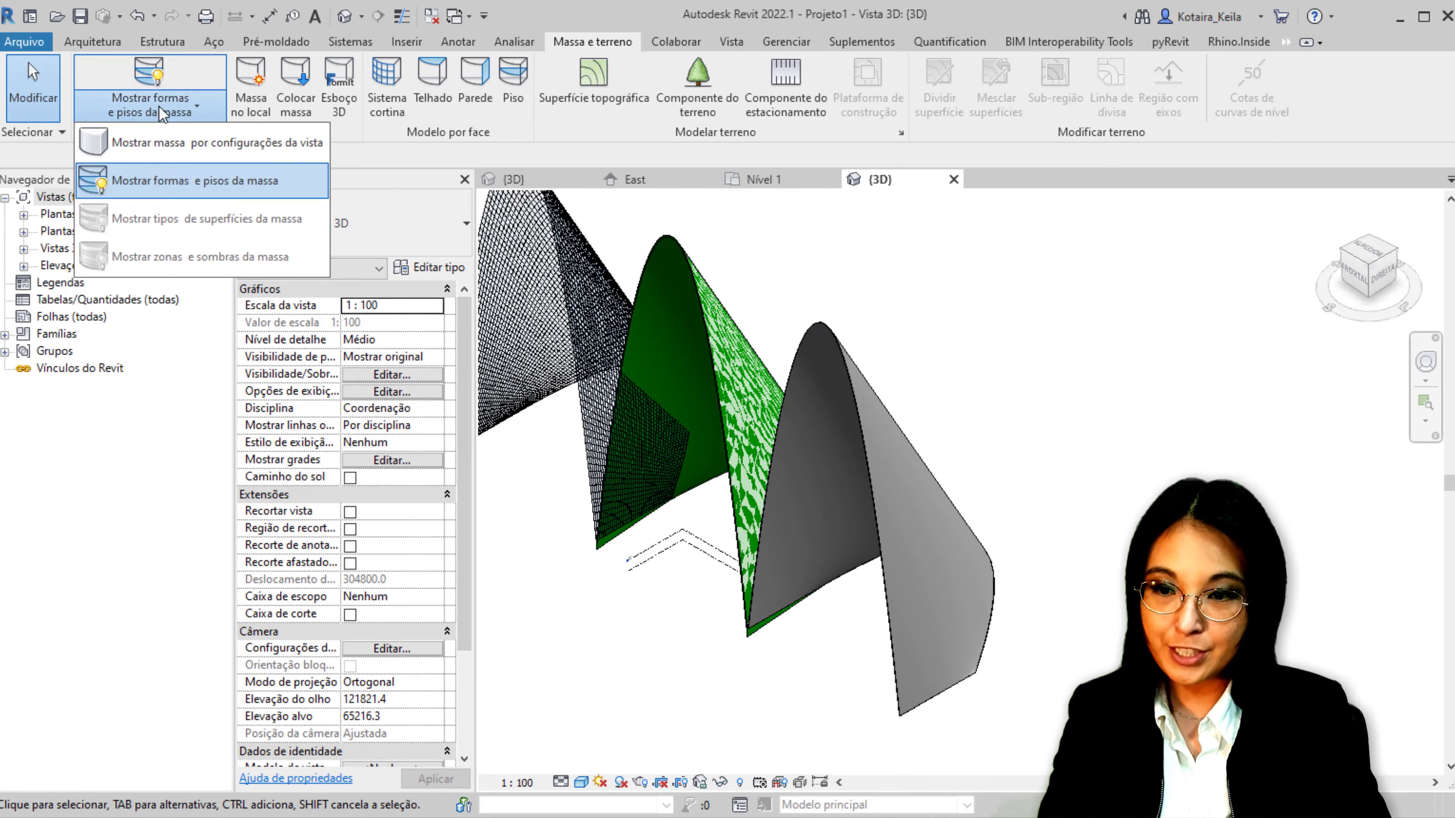
pyautogui.click(158, 143)
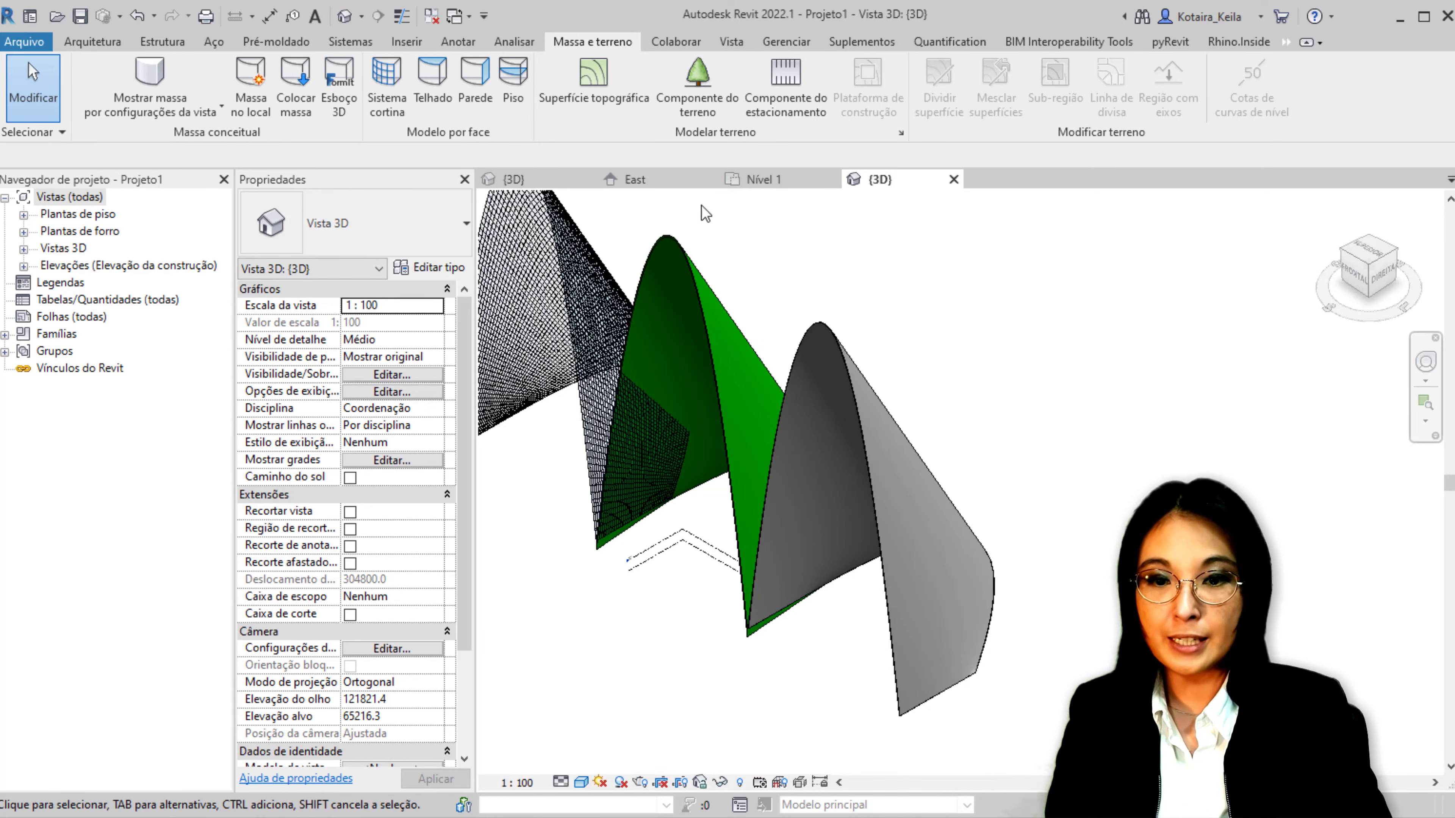
pyautogui.moveTo(636, 180)
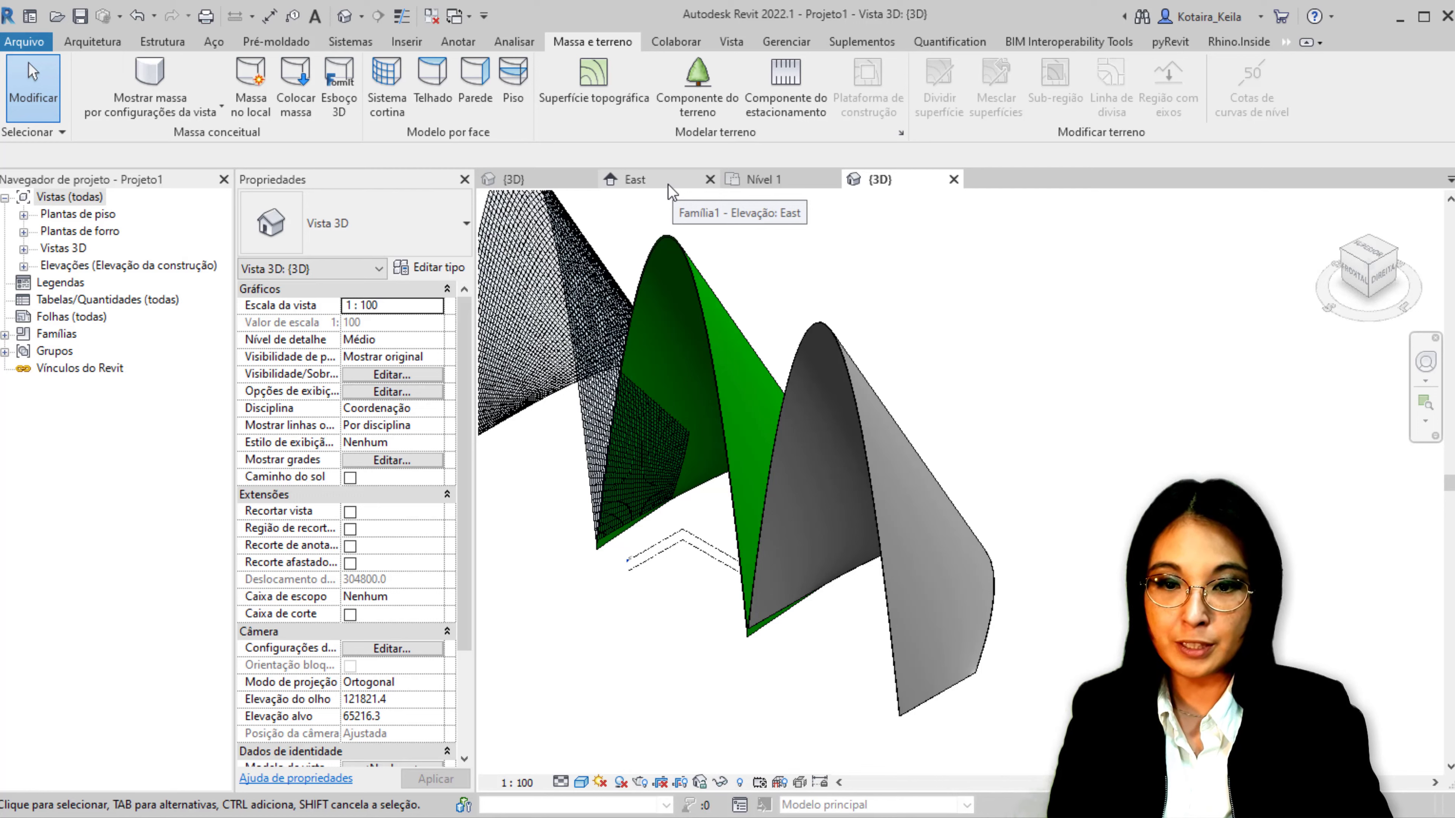
# Close Família1's East elevation and switch to its {3D} view
pyautogui.click(669, 185)
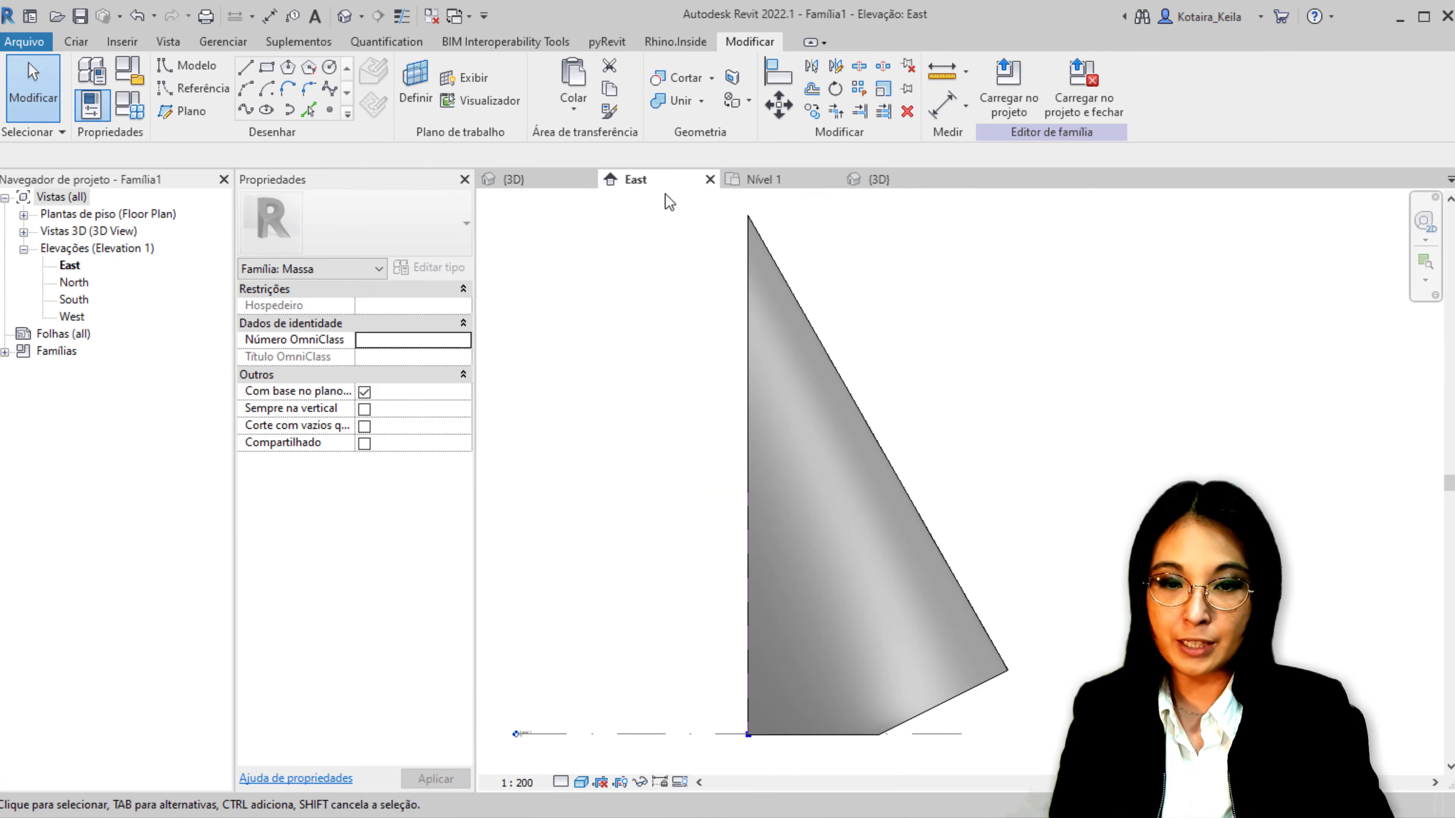
pyautogui.click(710, 179)
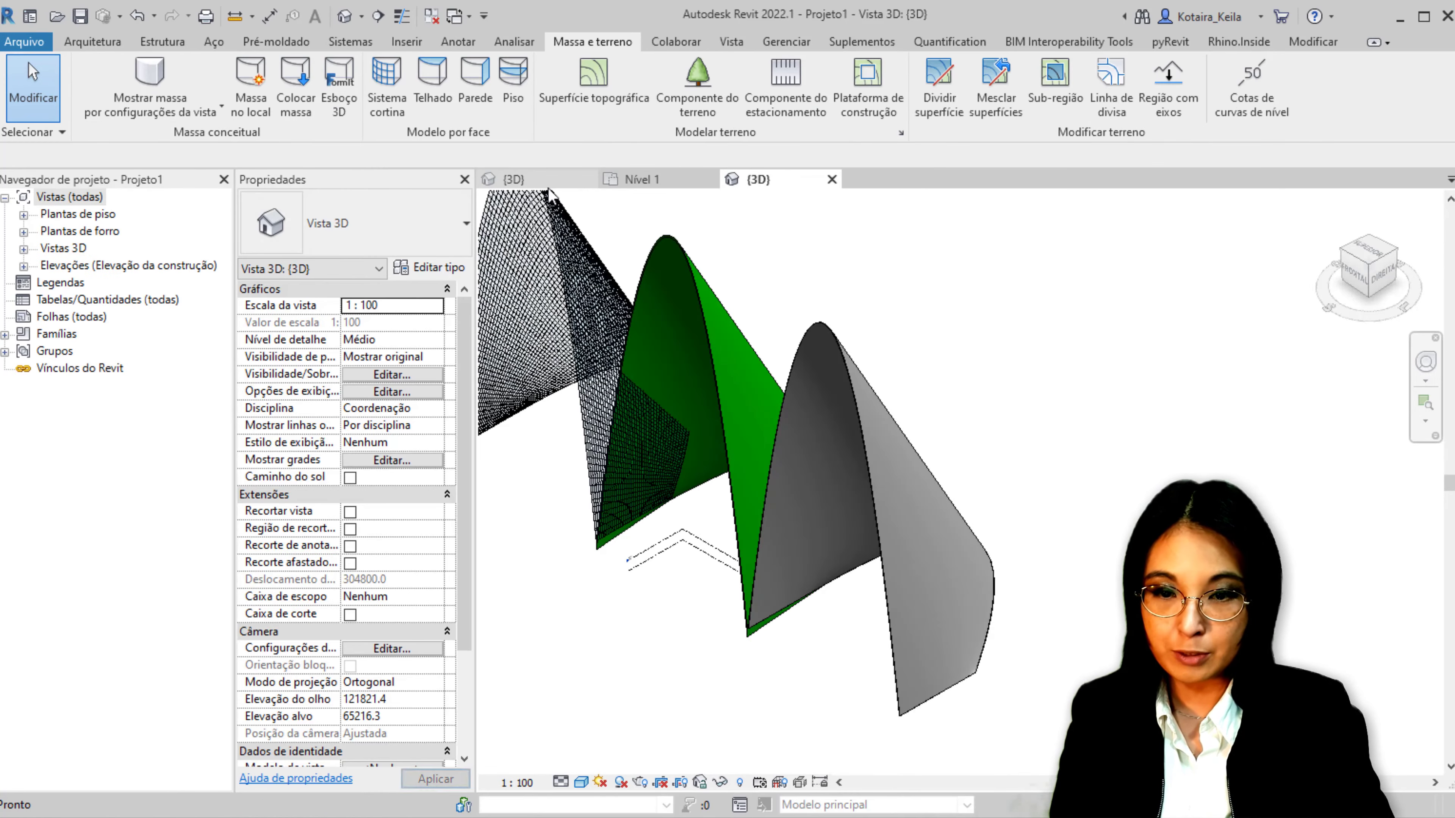
pyautogui.click(554, 185)
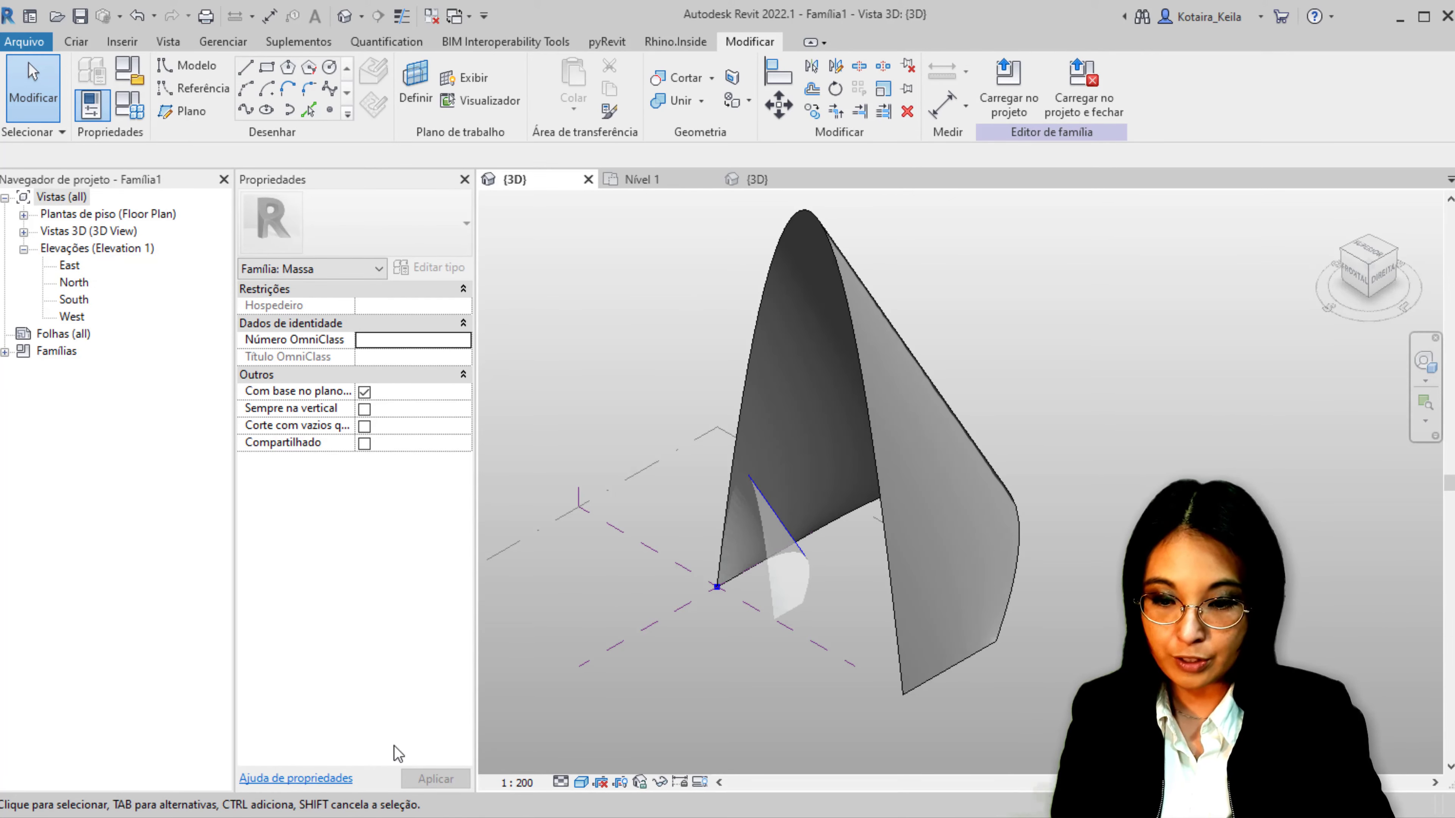
# Rewire Geometry.Scale's amount to the Code Block's 100 factor and rerun the graph
pyautogui.click(215, 753)
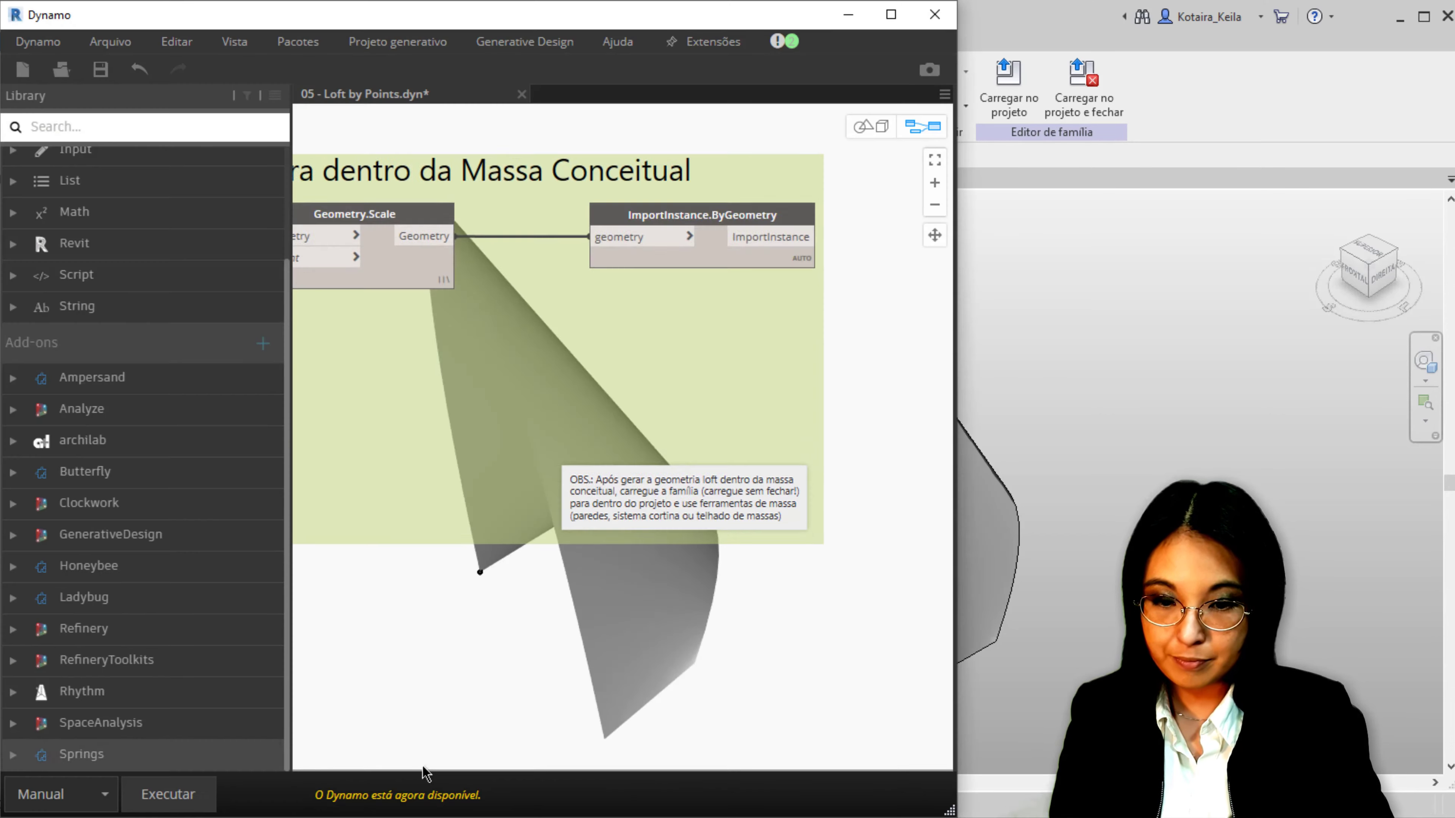
pyautogui.scroll(2, 487, 413)
pyautogui.scroll(2, 569, 425)
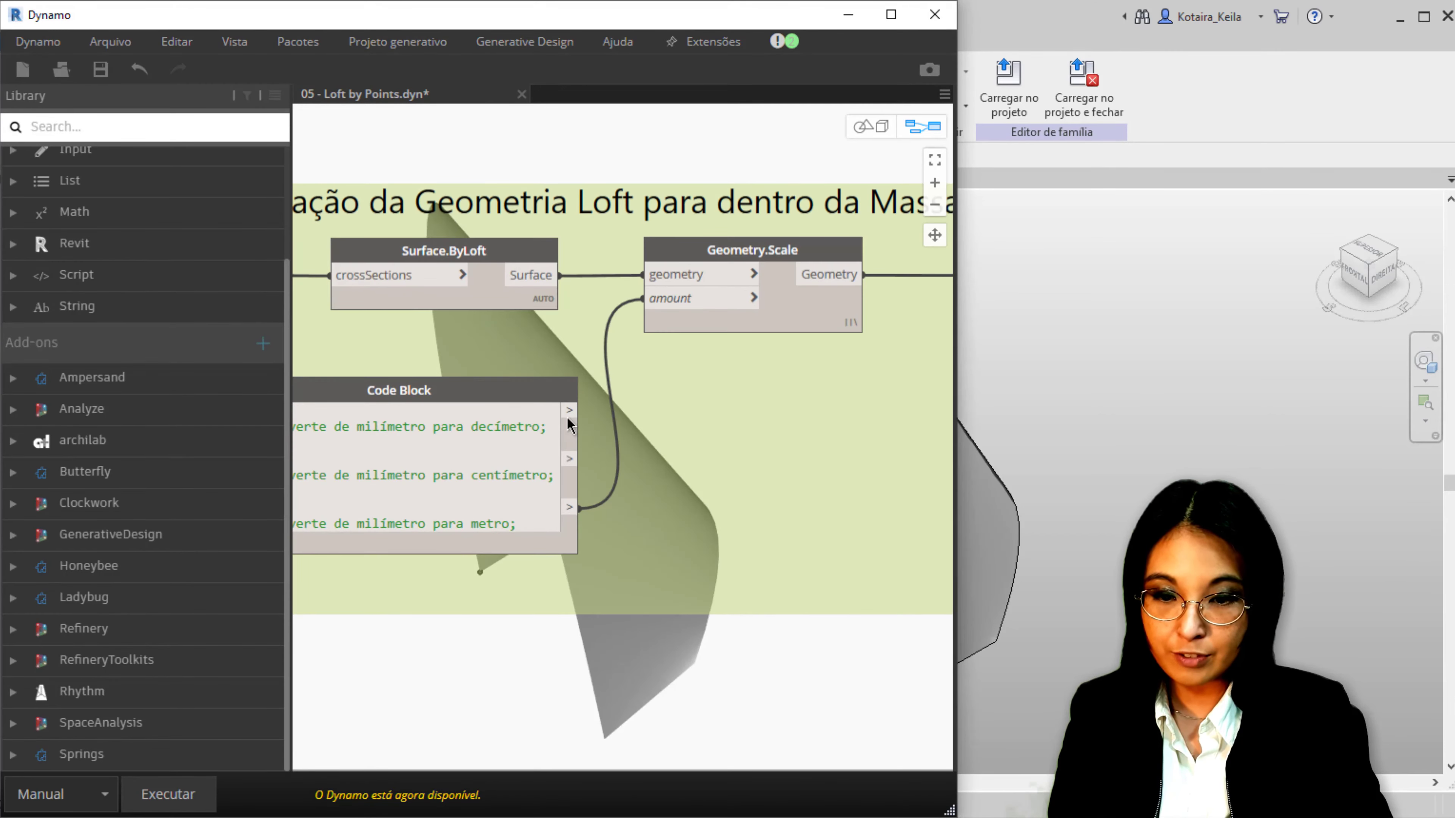
pyautogui.moveTo(642, 299); pyautogui.dragTo(579, 462)
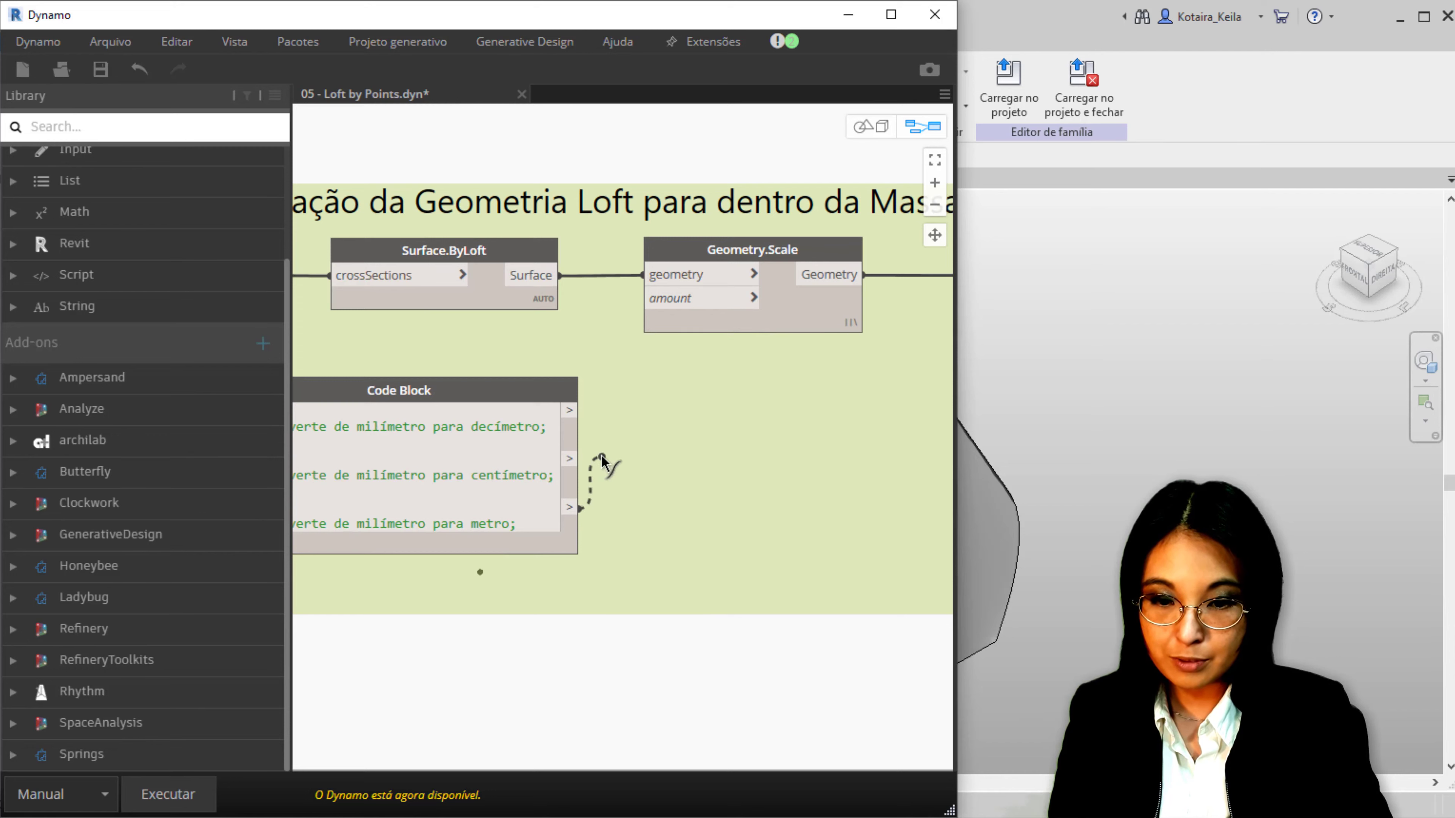
pyautogui.click(642, 298)
pyautogui.moveTo(575, 464)
pyautogui.mouseDown(button='middle')
pyautogui.moveTo(707, 469)
pyautogui.moveTo(622, 472)
pyautogui.mouseUp(button='middle')
pyautogui.click(168, 794)
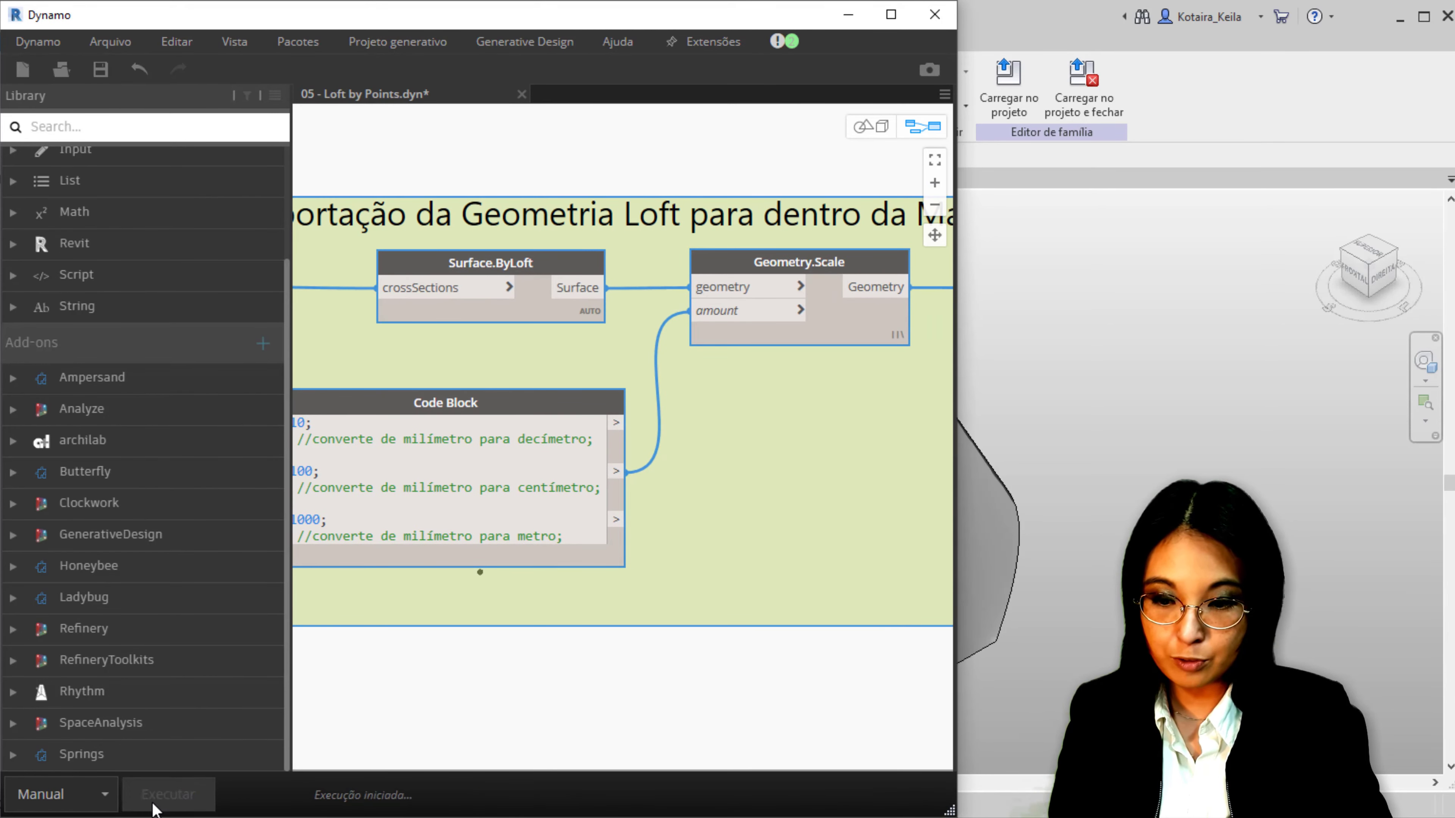
pyautogui.hotkey('alt', 'Tab')
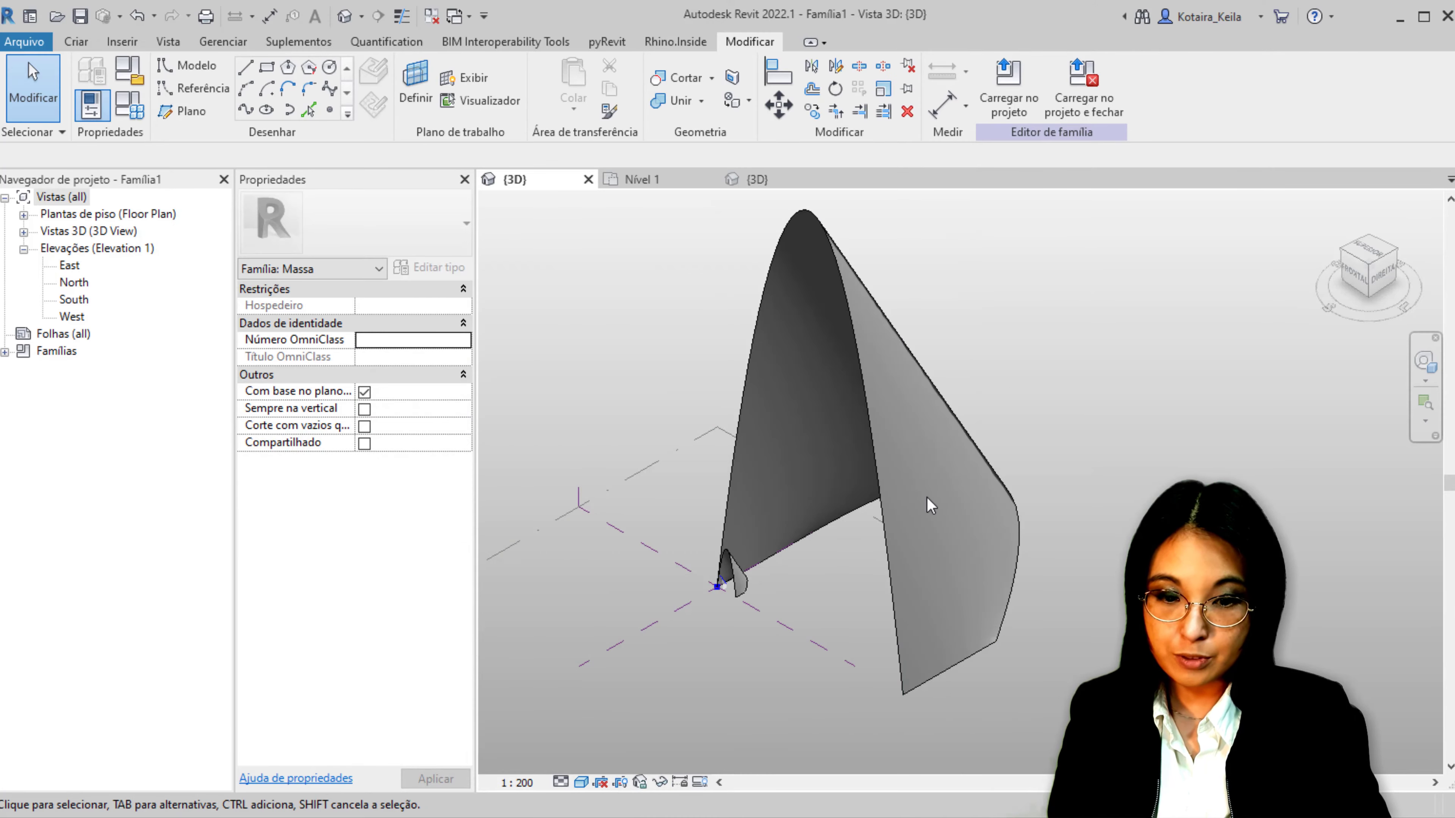
# Clear the old loft selection, zoom to the mass, and load Família1 into Projeto1
pyautogui.click(840, 274)
pyautogui.click(928, 544)
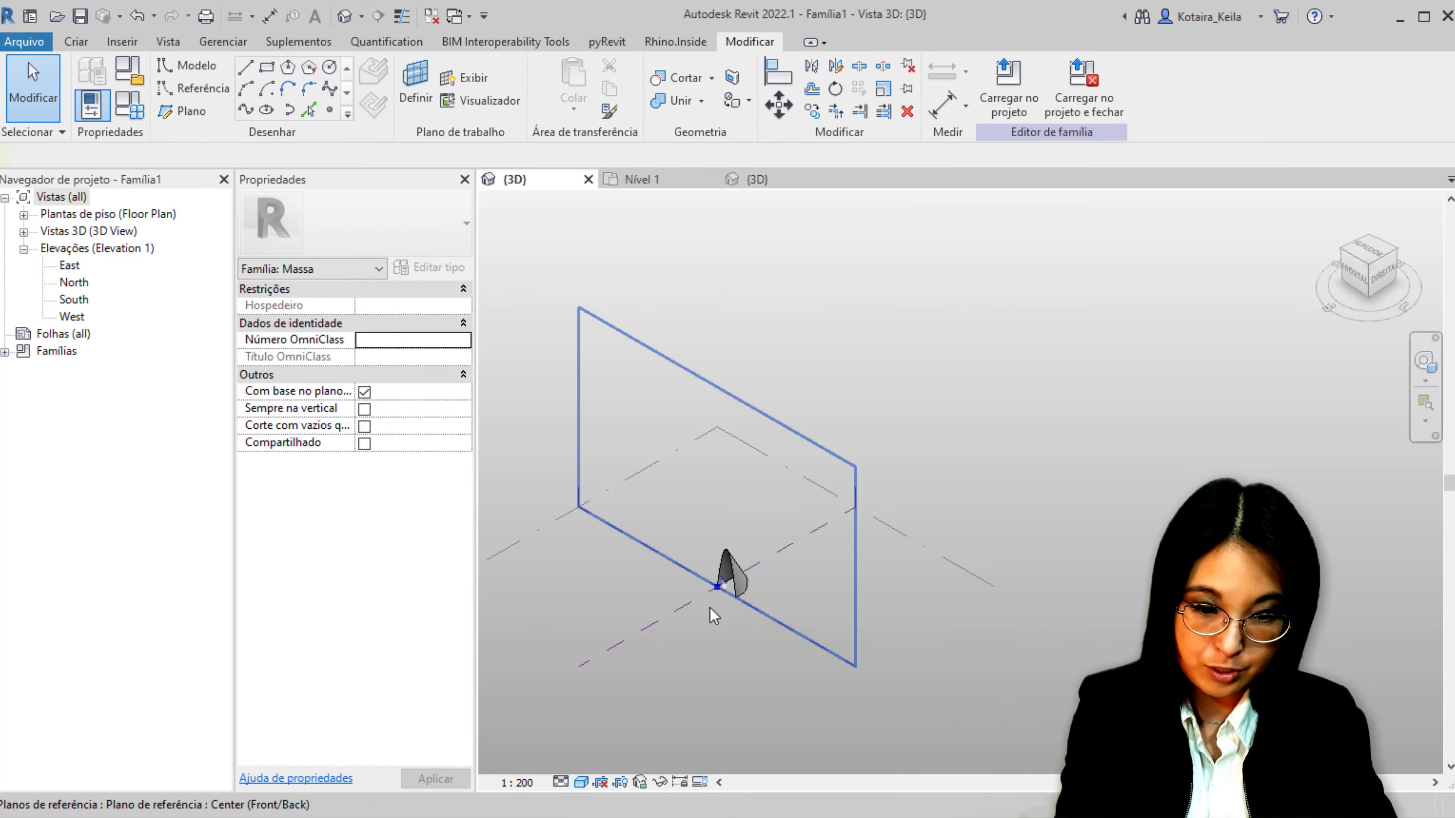
pyautogui.scroll(5, 713, 605)
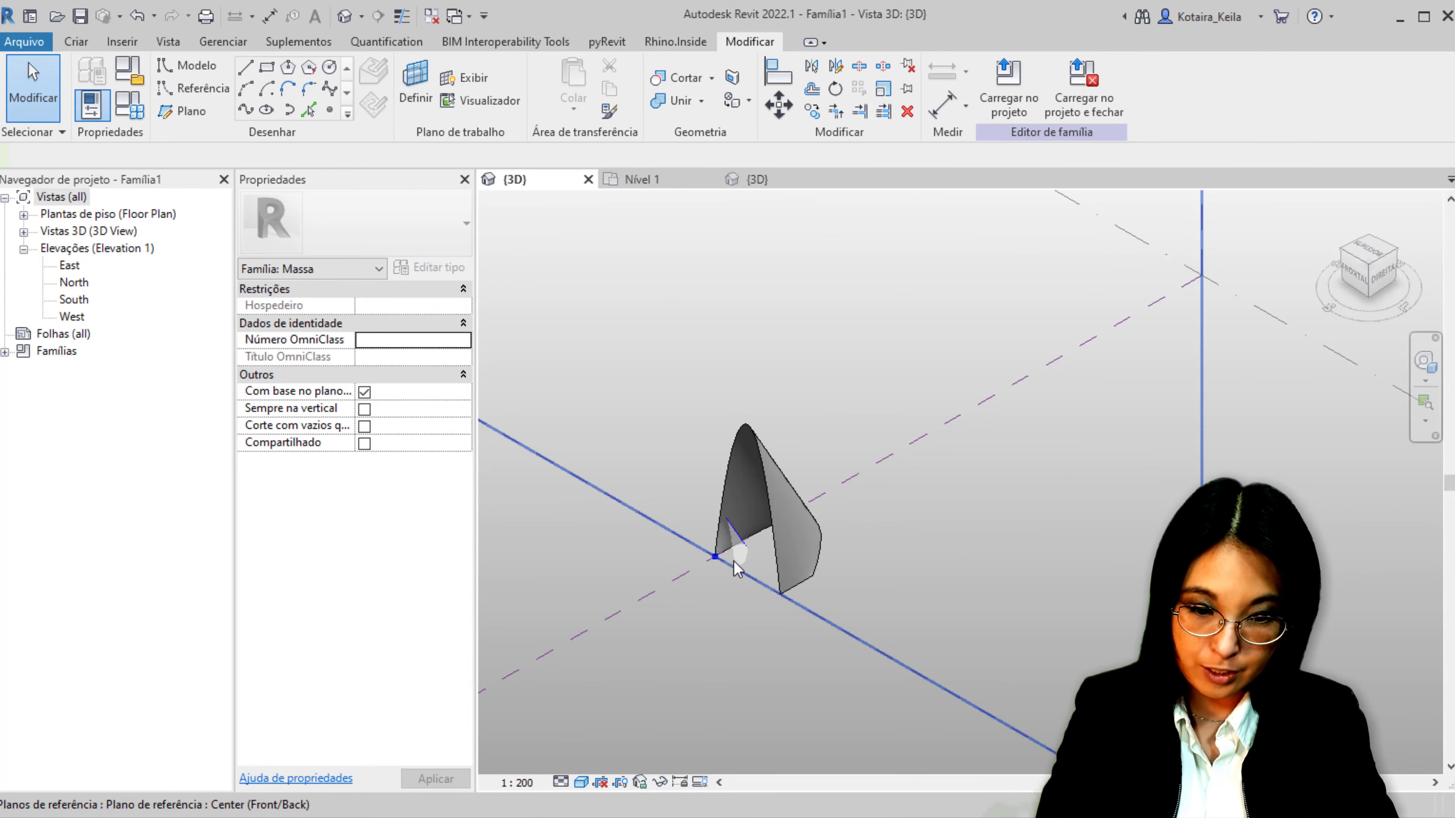
pyautogui.press('ctrl')
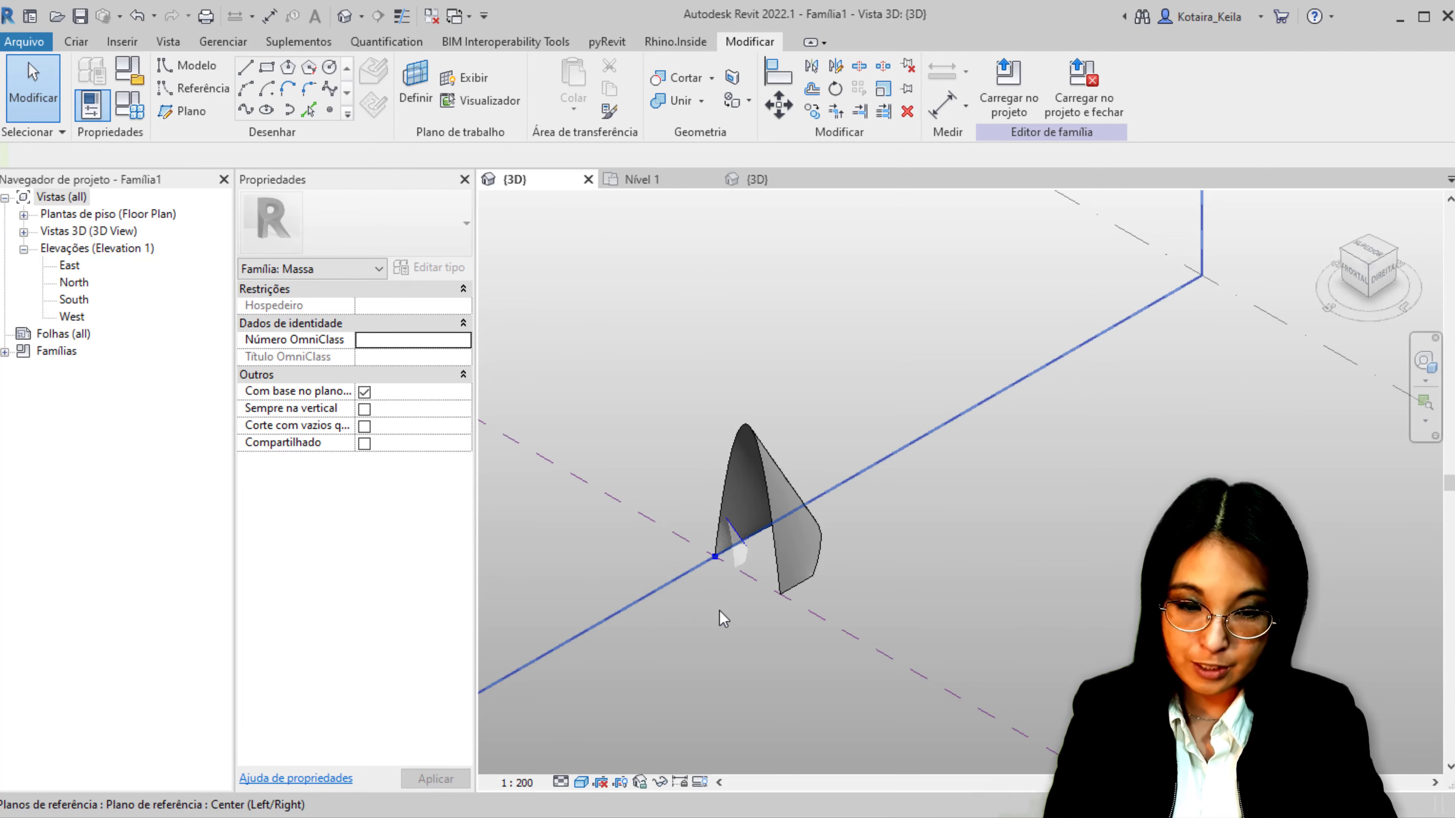
pyautogui.scroll(-3, 719, 611)
pyautogui.click(1008, 105)
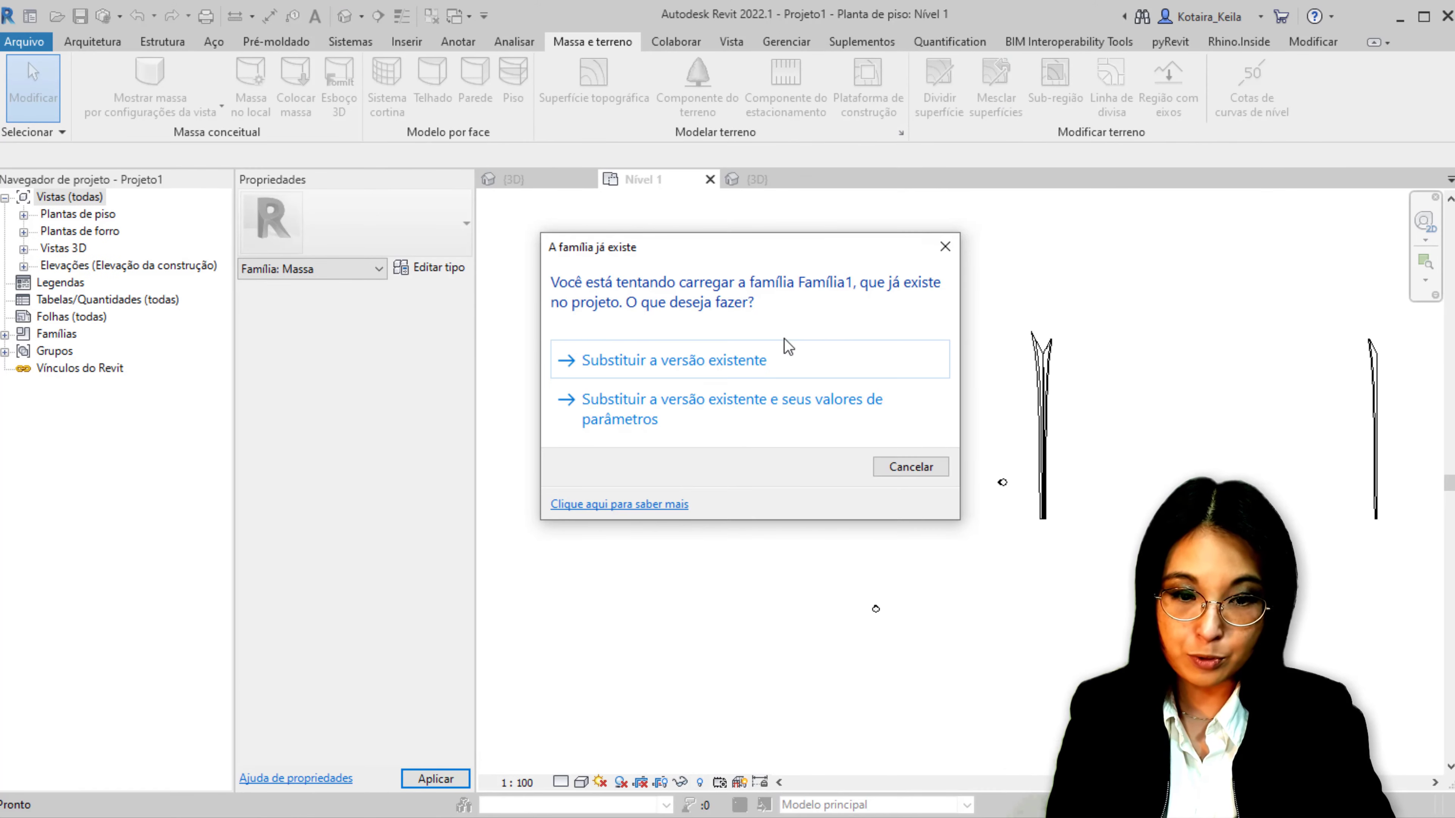
# Replace the existing Família1 and show mass forms and floors in the project 3D view
pyautogui.click(733, 364)
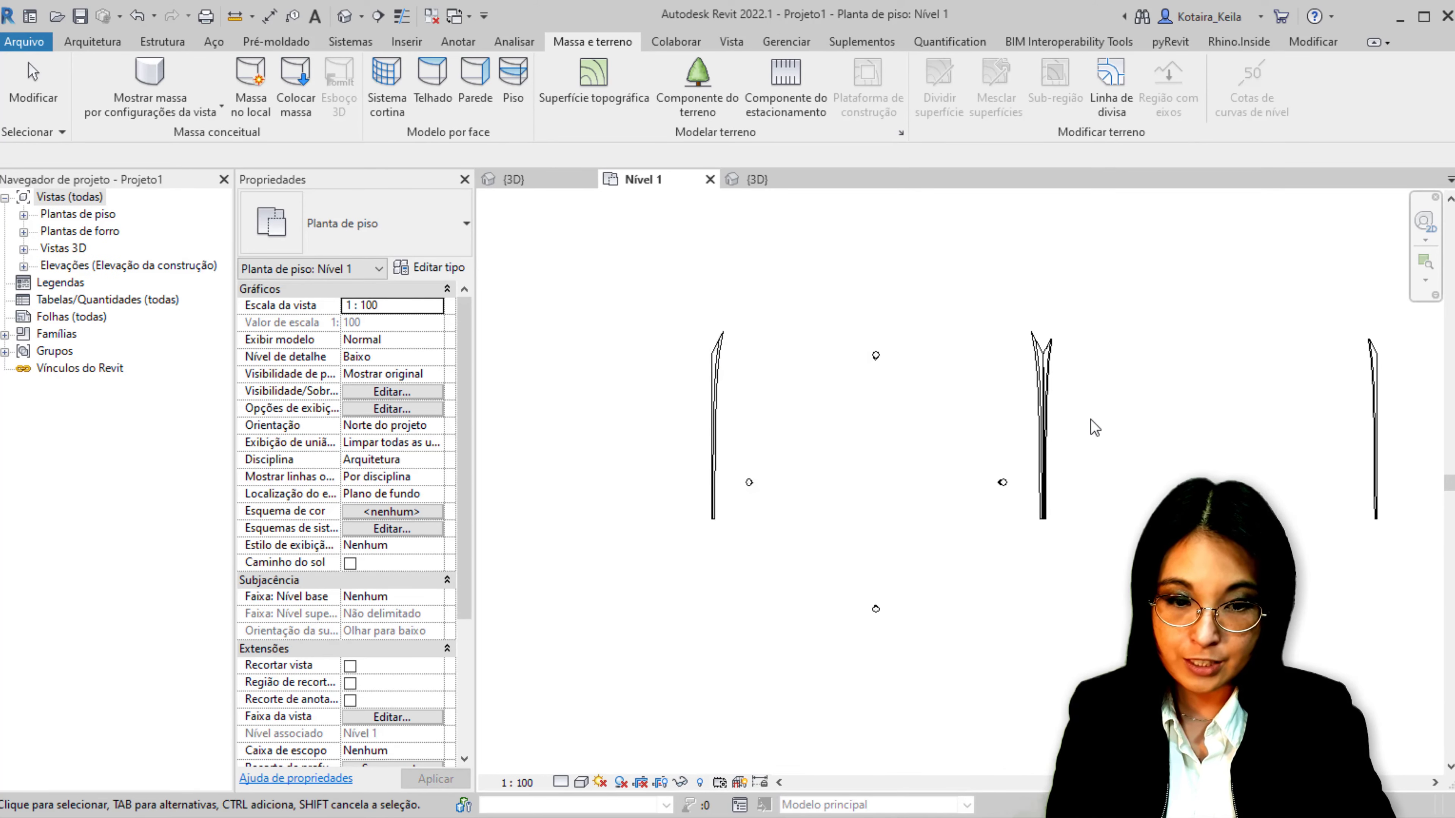
pyautogui.click(753, 180)
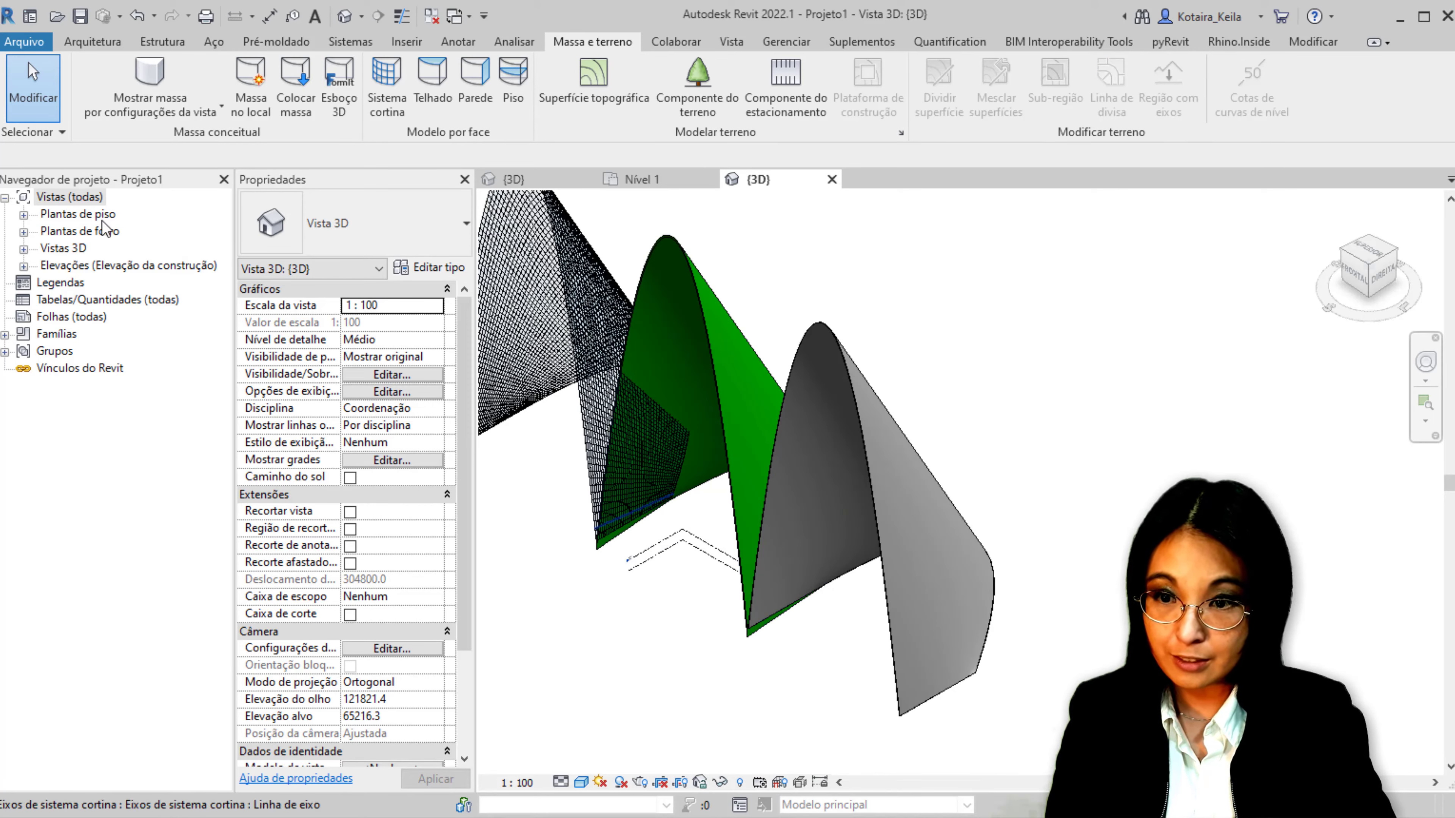
pyautogui.click(165, 115)
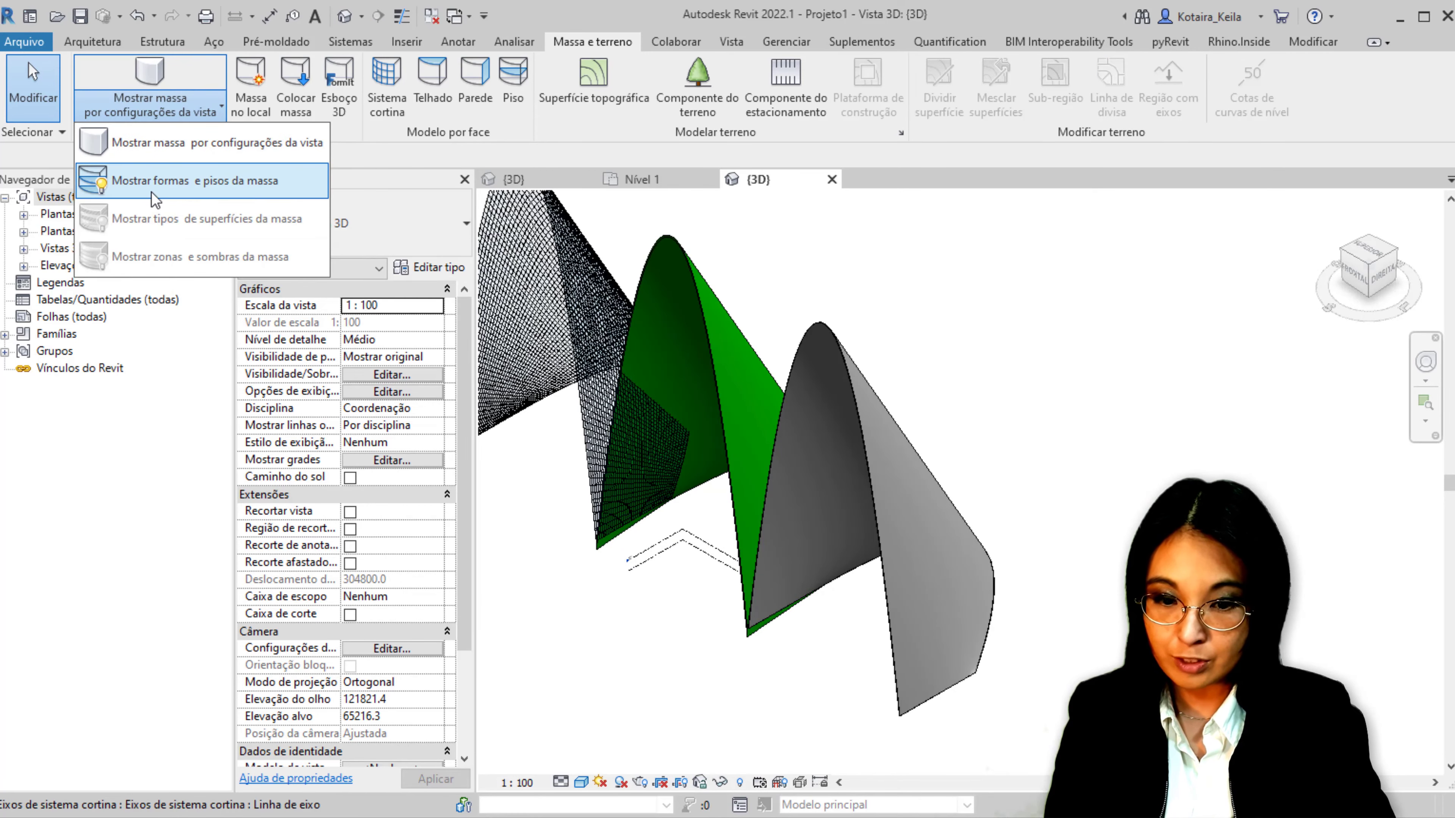
pyautogui.click(151, 192)
pyautogui.scroll(2, 626, 578)
pyautogui.scroll(2, 627, 578)
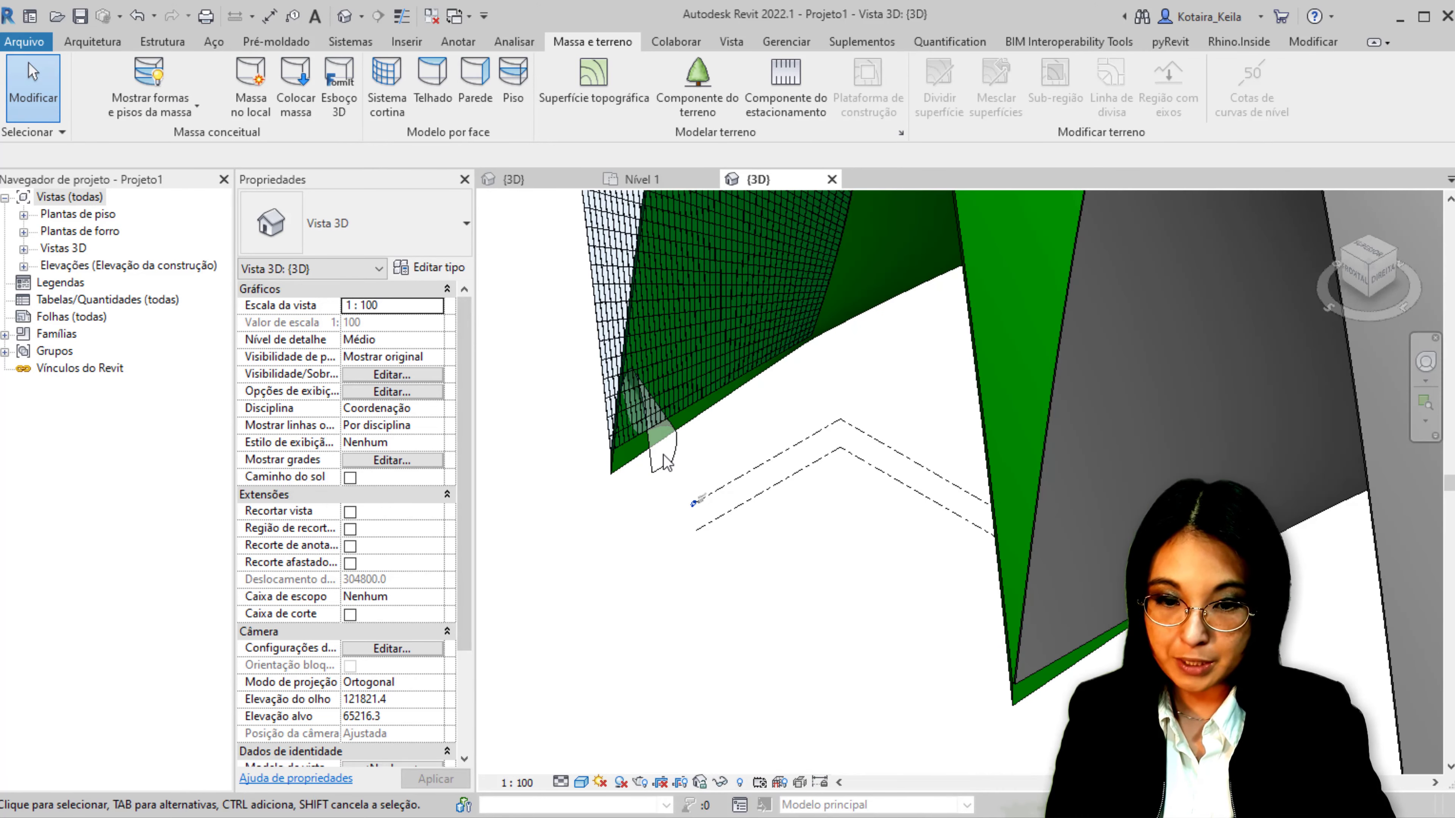
# Select the green roof and apply Atualizar para a face to the reshaped mass
pyautogui.click(655, 465)
pyautogui.keyDown('shift'); pyautogui.moveTo(617, 543); pyautogui.dragTo(885, 320, button='middle'); pyautogui.keyUp('shift')
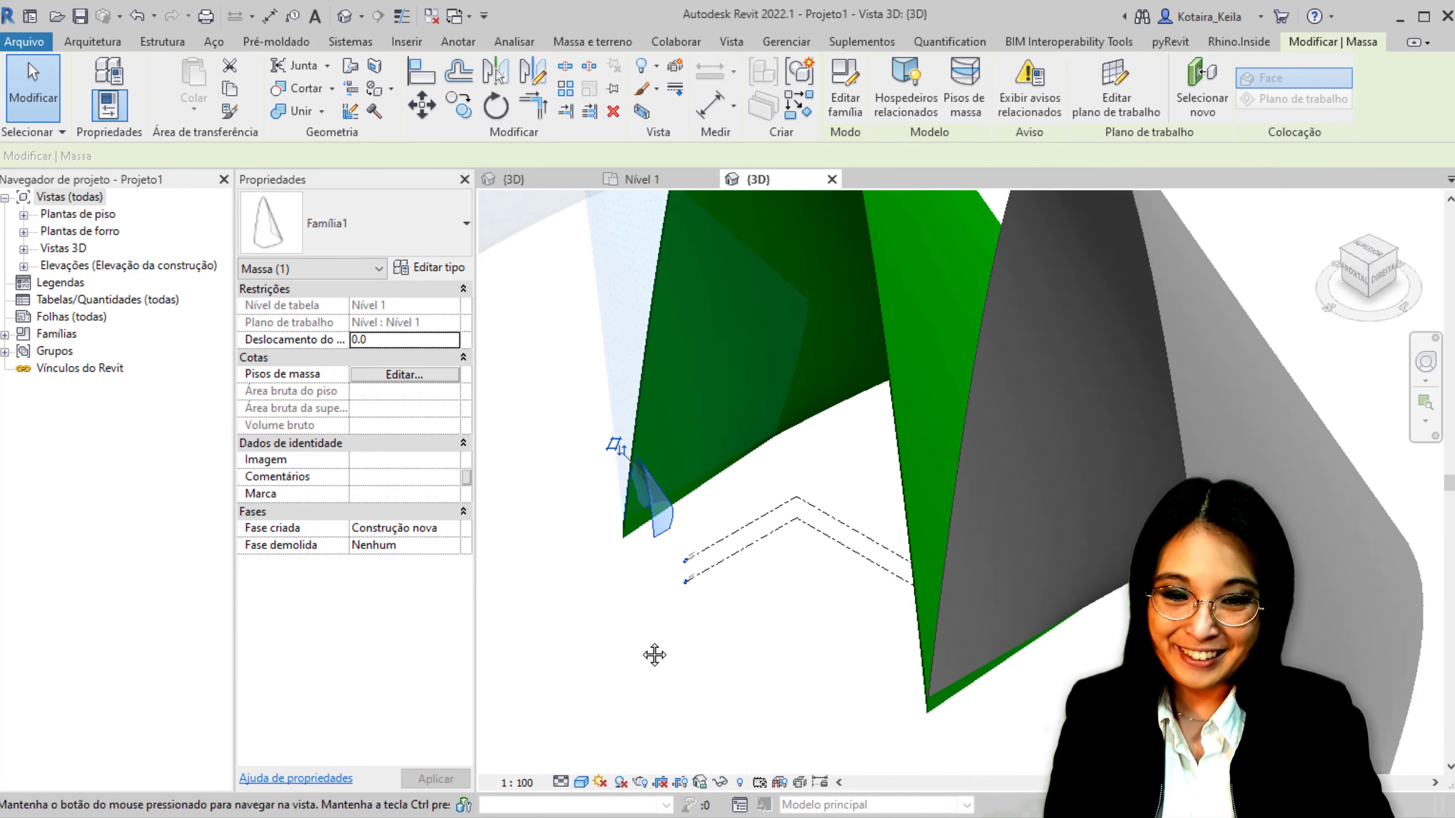
pyautogui.click(884, 319)
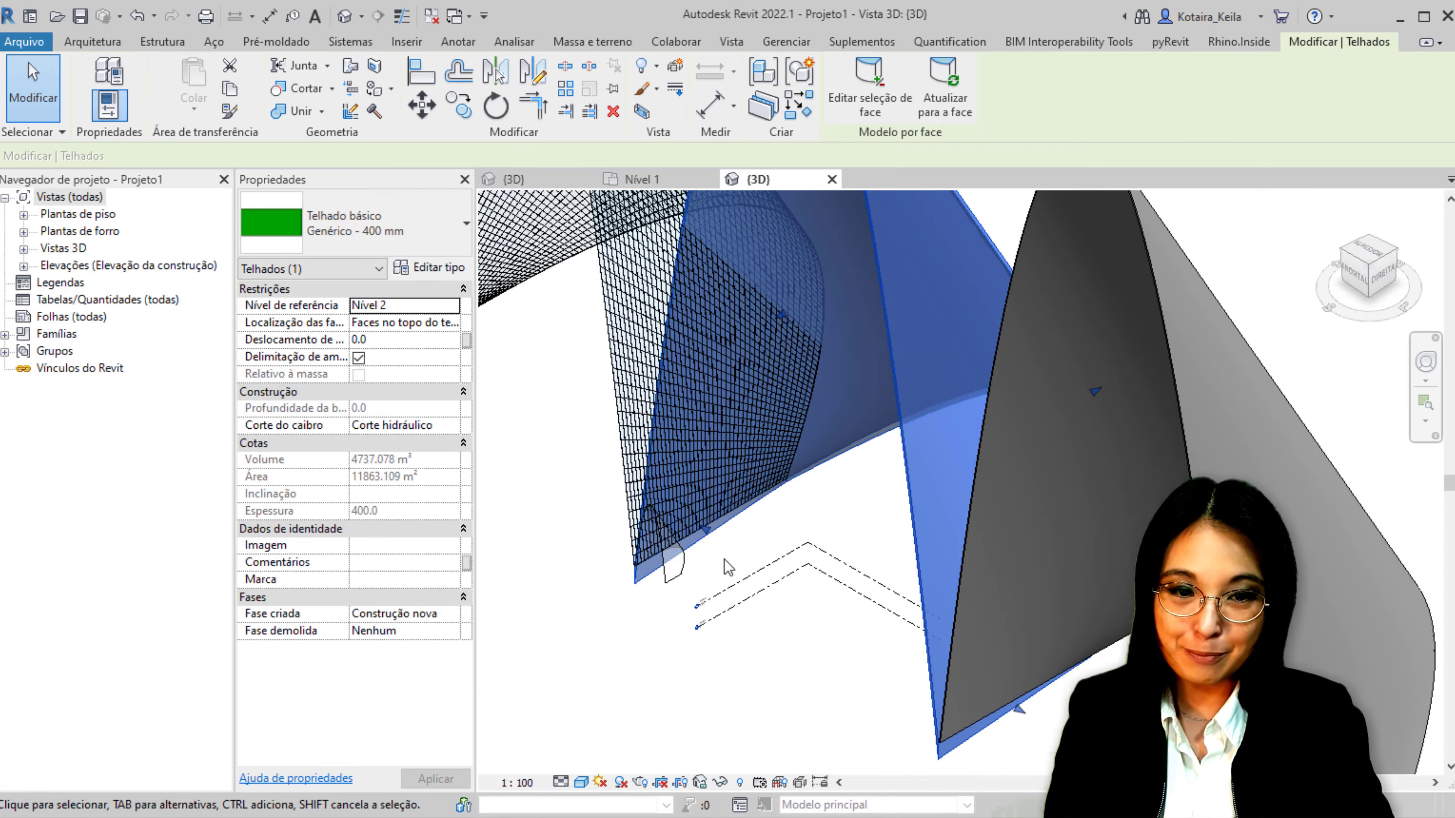
pyautogui.click(950, 105)
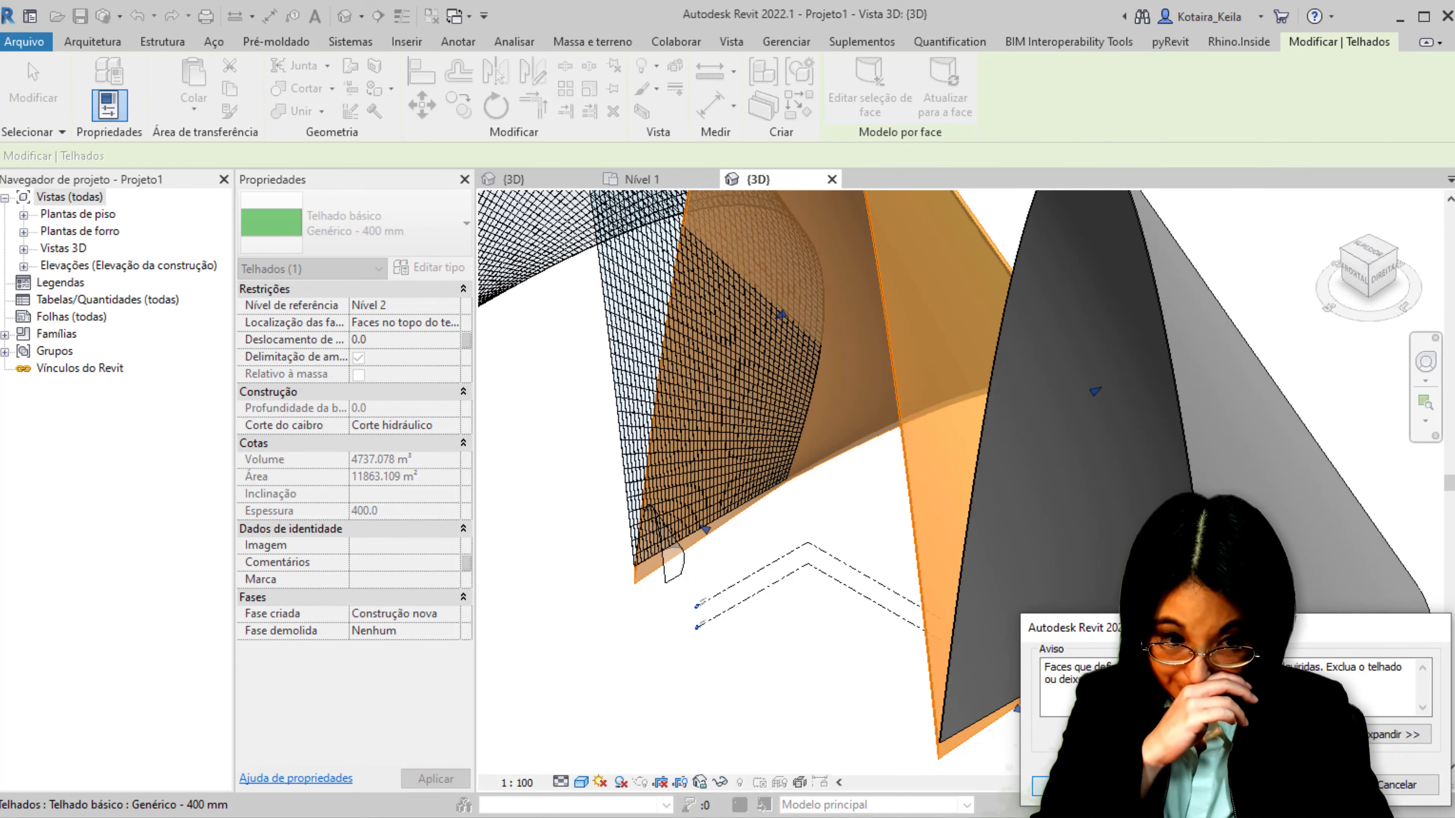
# Delete the roof that lost its face, then retry a roof on the small mass face, which fails
pyautogui.moveTo(1076, 628)
pyautogui.mouseDown()
pyautogui.moveTo(764, 393)
pyautogui.moveTo(629, 228)
pyautogui.mouseUp()
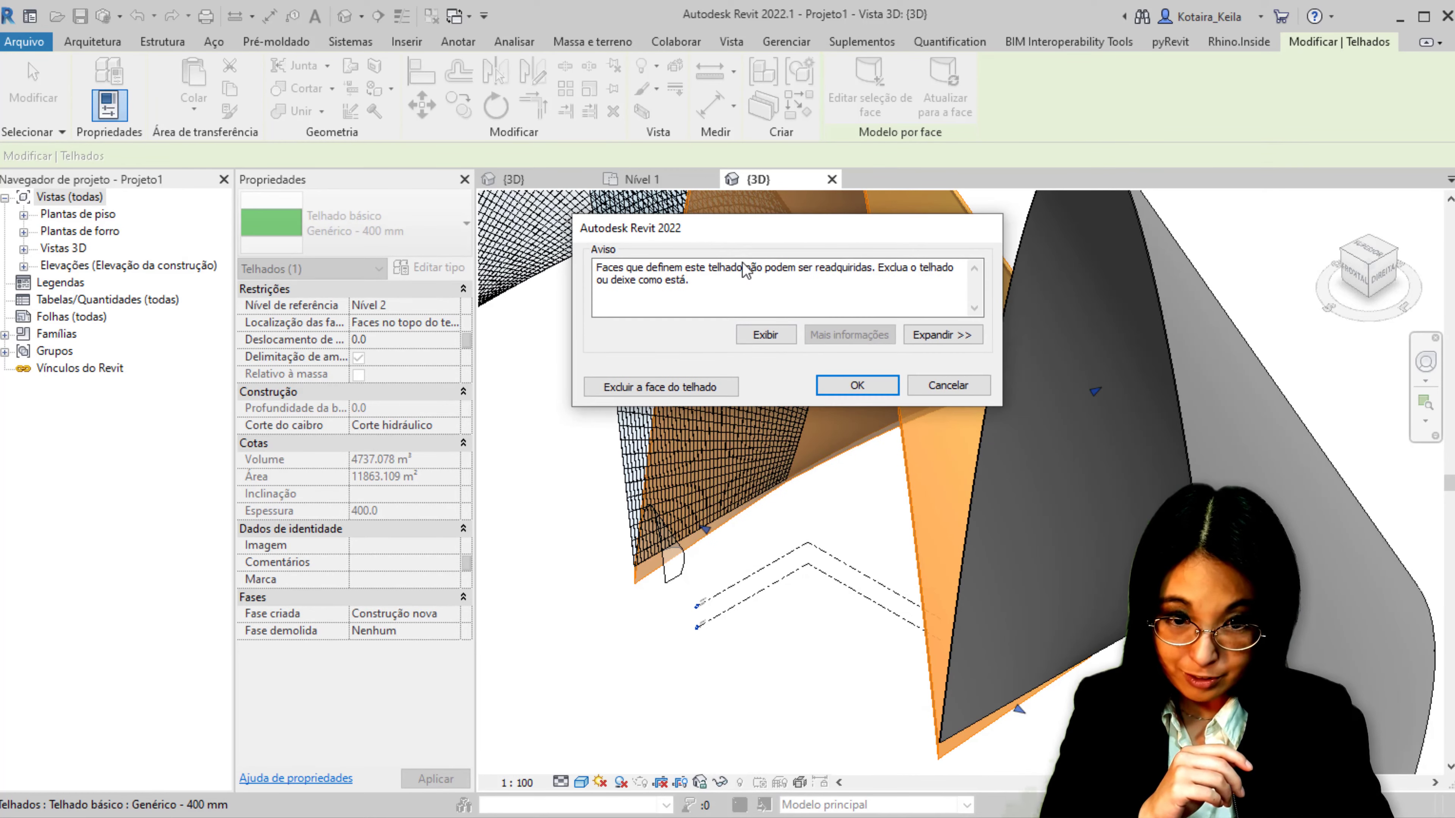
pyautogui.click(699, 388)
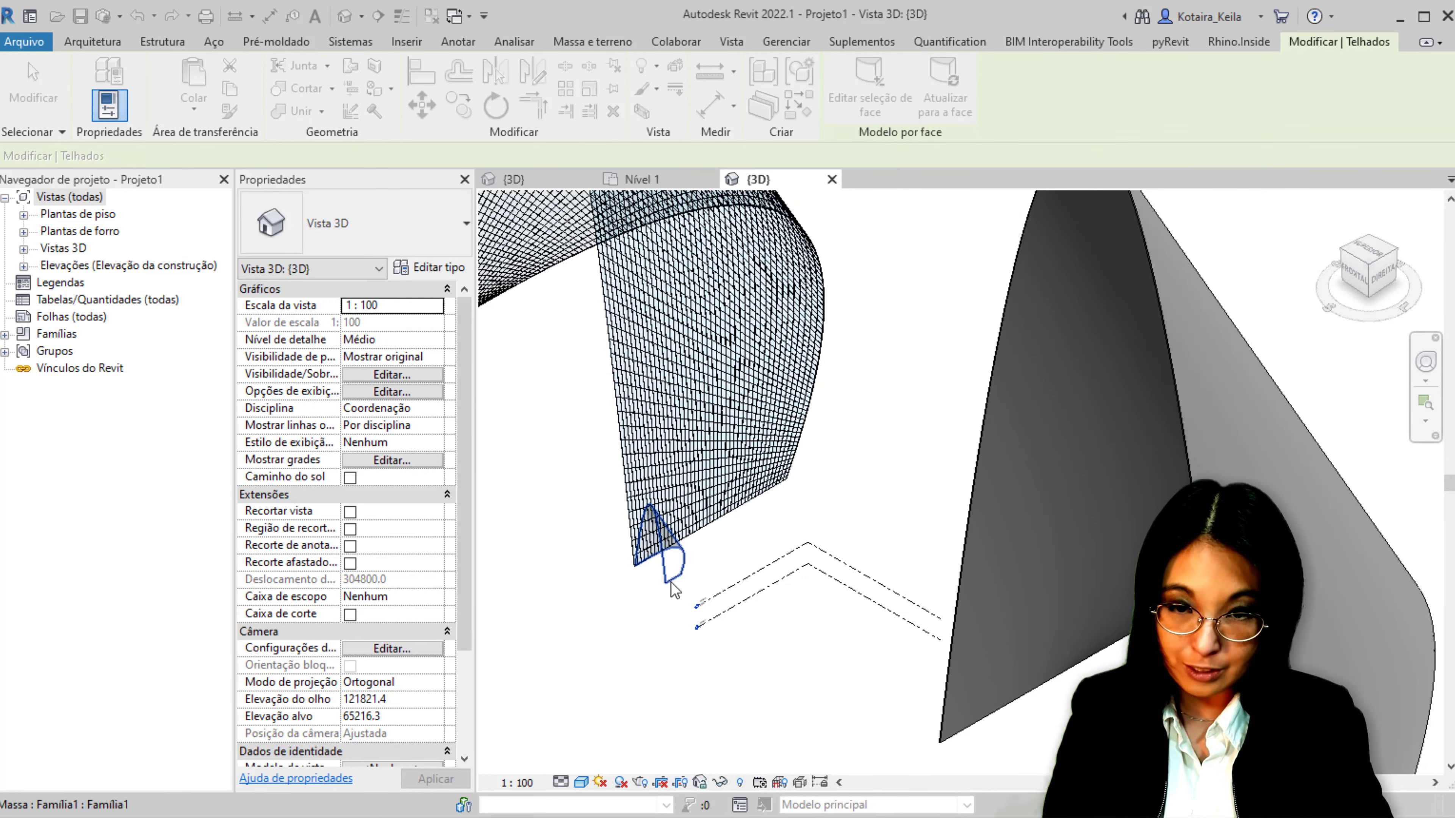
pyautogui.click(578, 43)
pyautogui.click(447, 75)
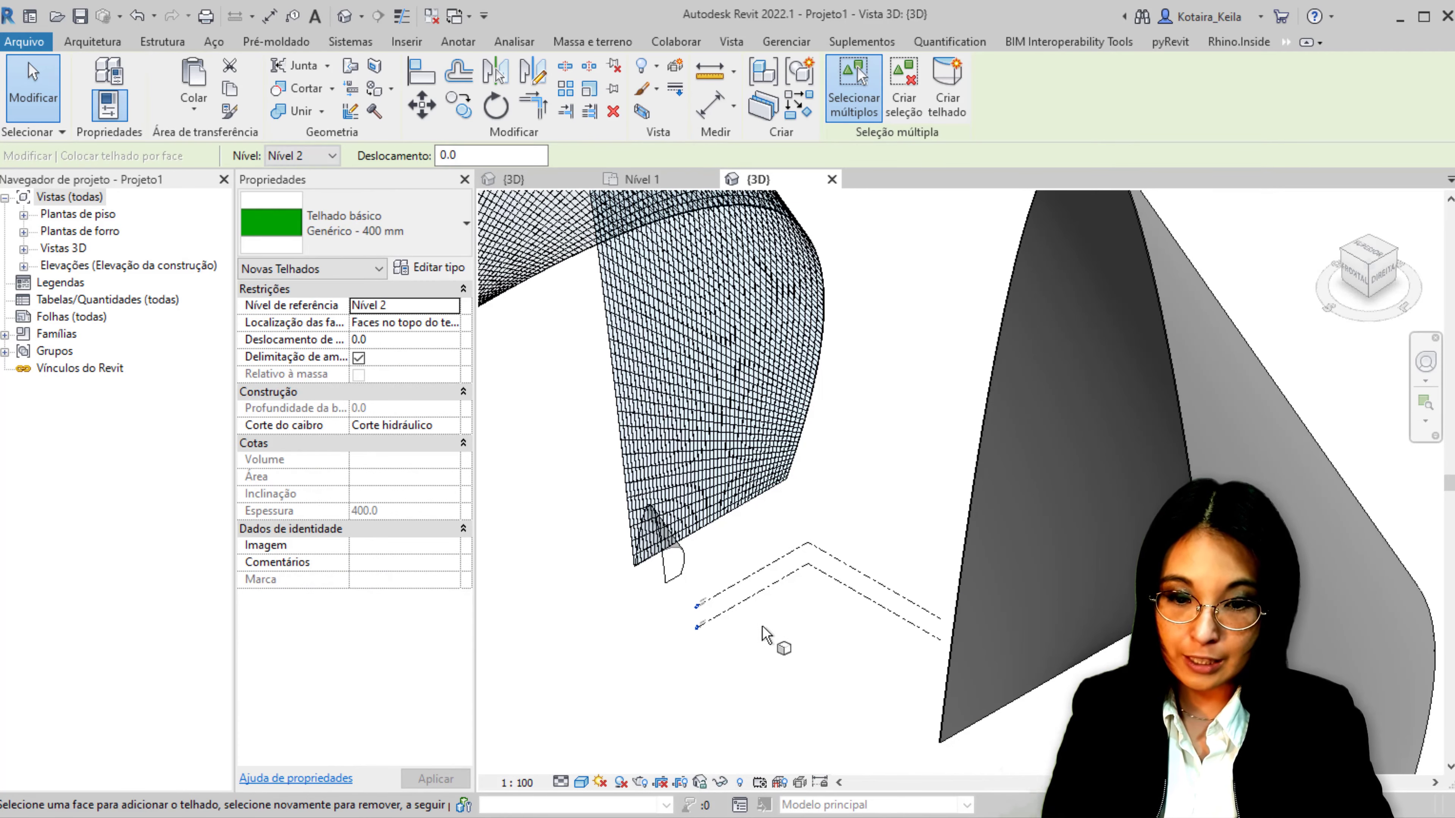
pyautogui.click(667, 565)
pyautogui.click(946, 86)
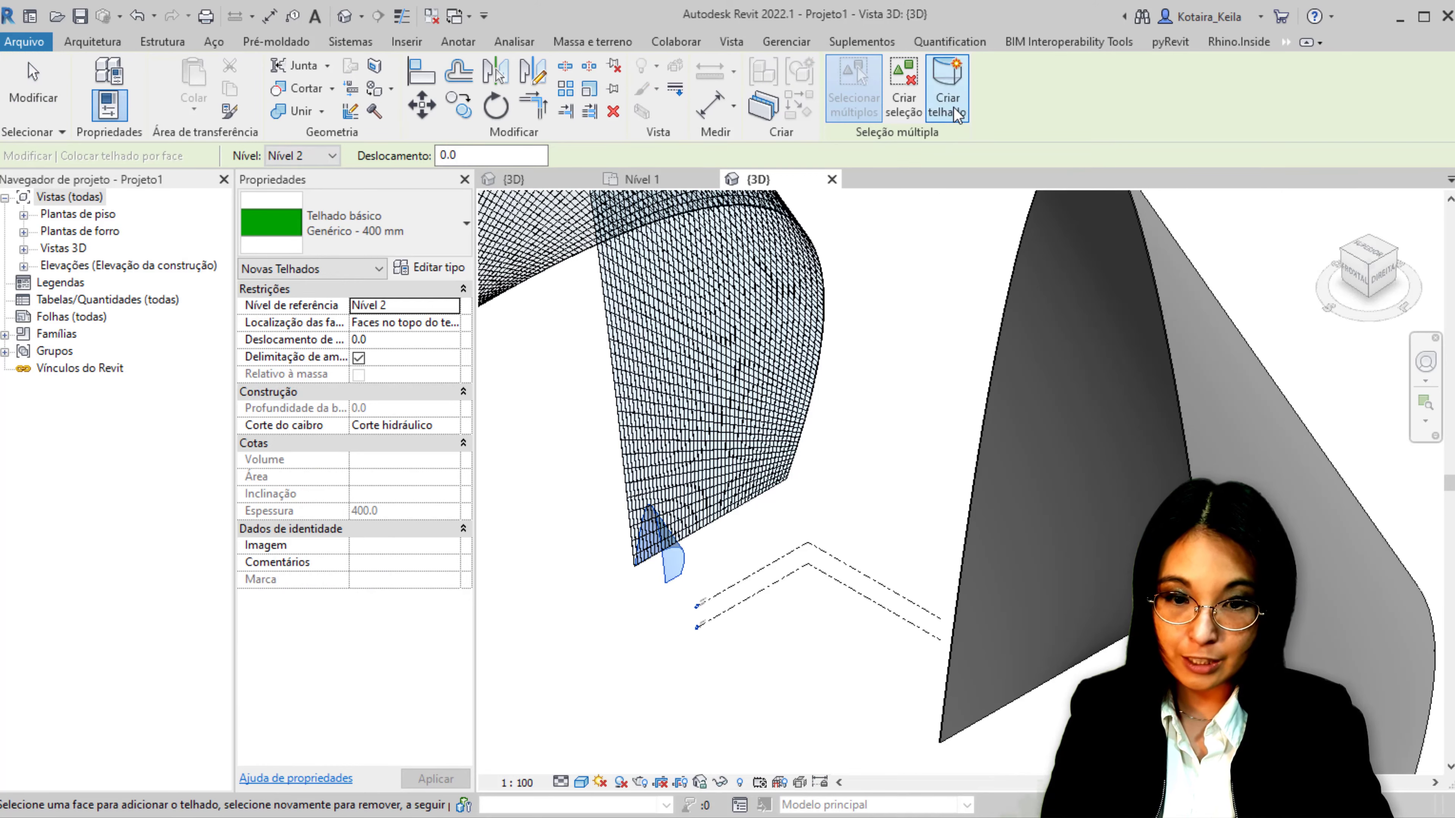
pyautogui.scroll(5, 676, 607)
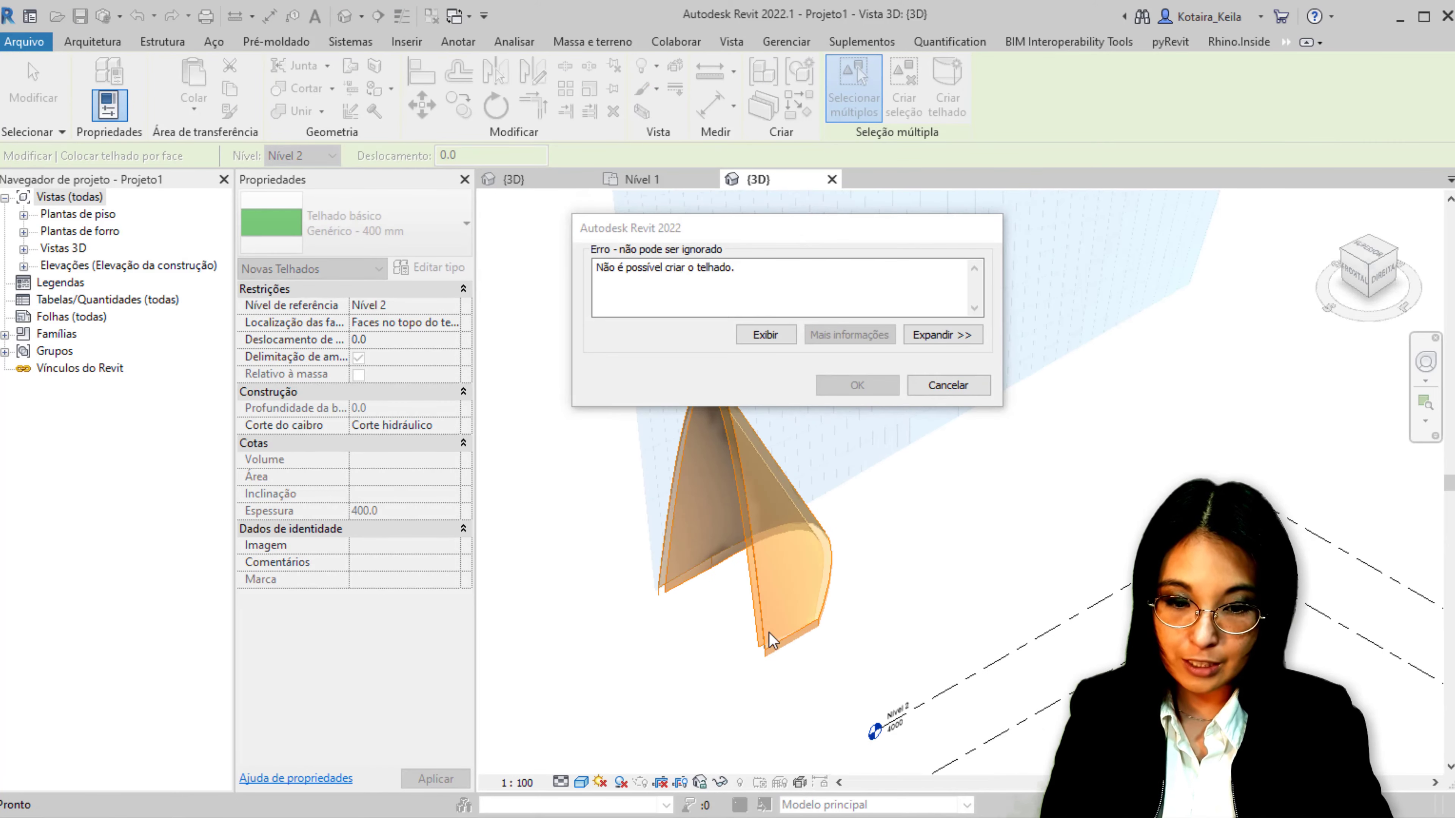
pyautogui.scroll(3, 734, 621)
pyautogui.scroll(1, 768, 626)
pyautogui.click(948, 385)
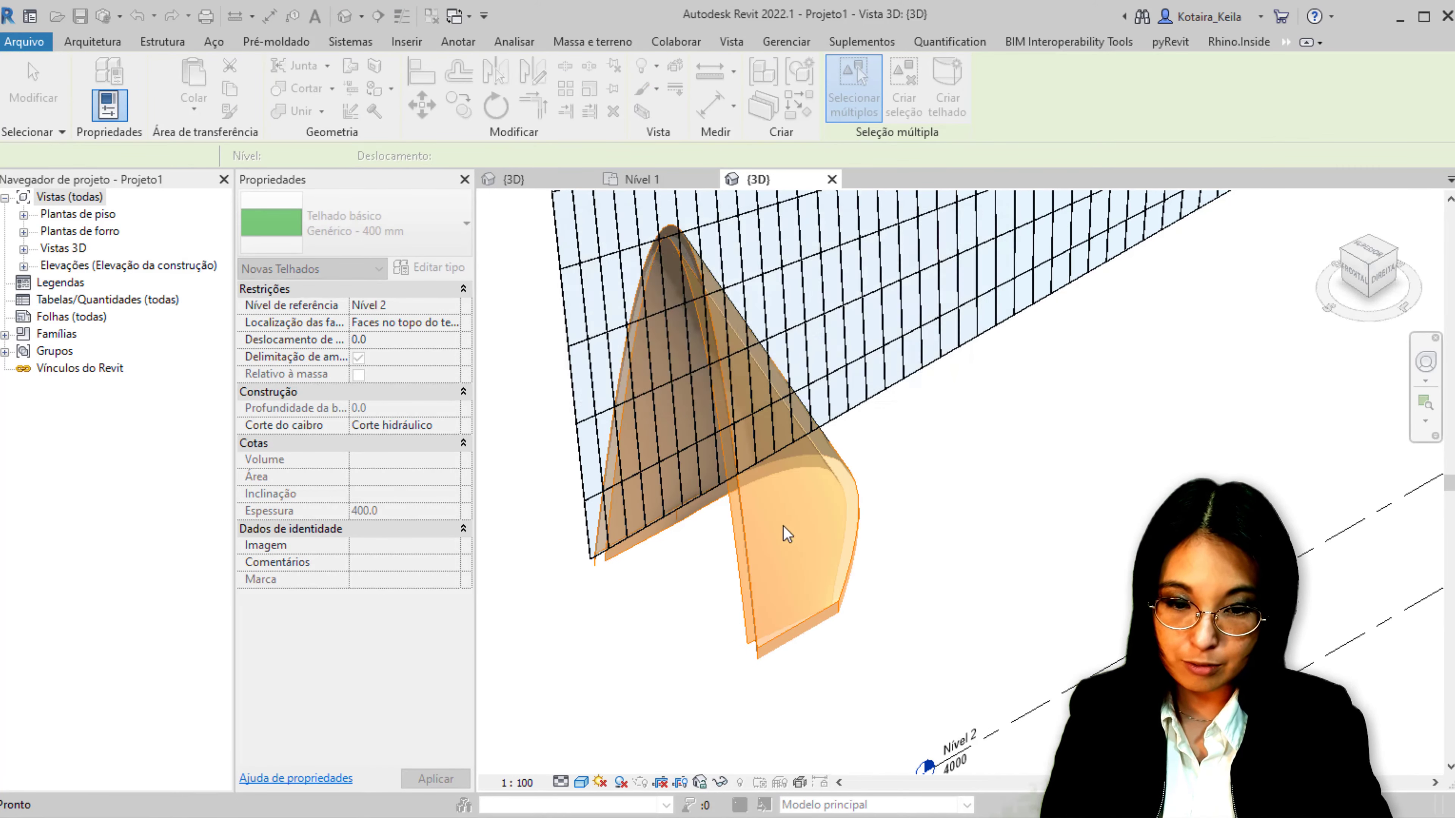
# Return to Família1's 3D view and wire Geometry.Scale's amount to 1000
pyautogui.click(638, 179)
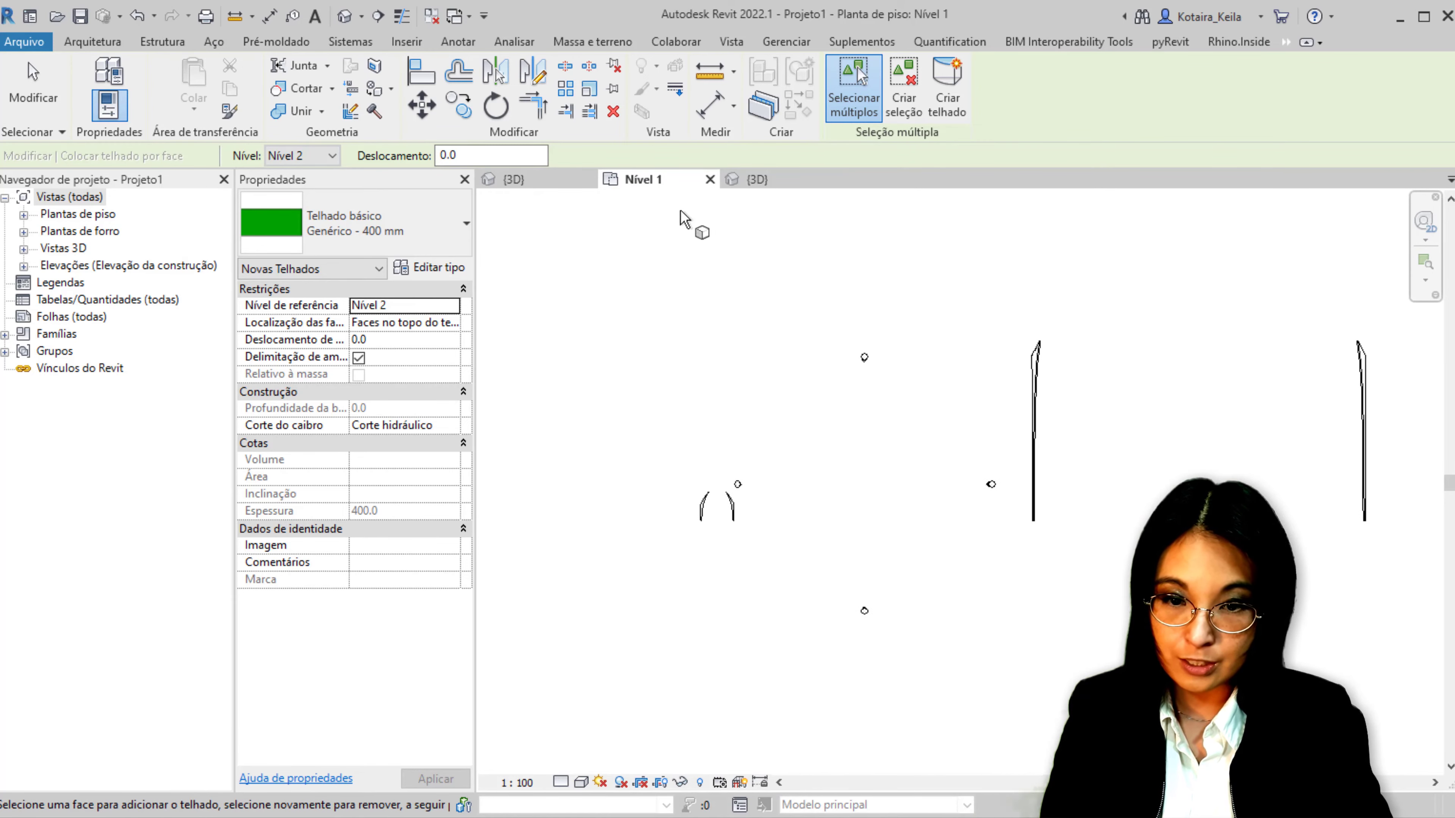
pyautogui.click(534, 183)
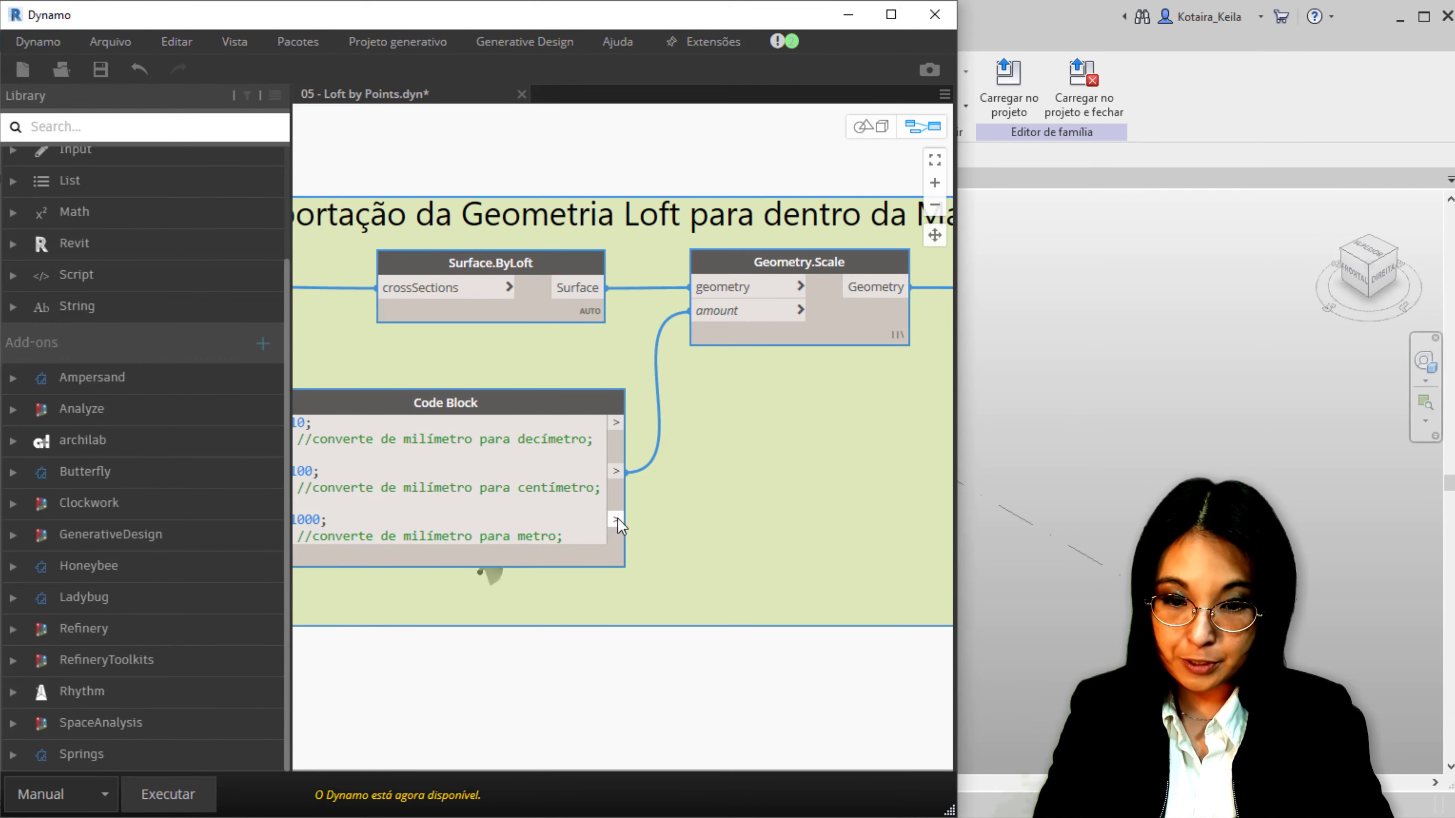
pyautogui.moveTo(617, 519); pyautogui.dragTo(692, 311)
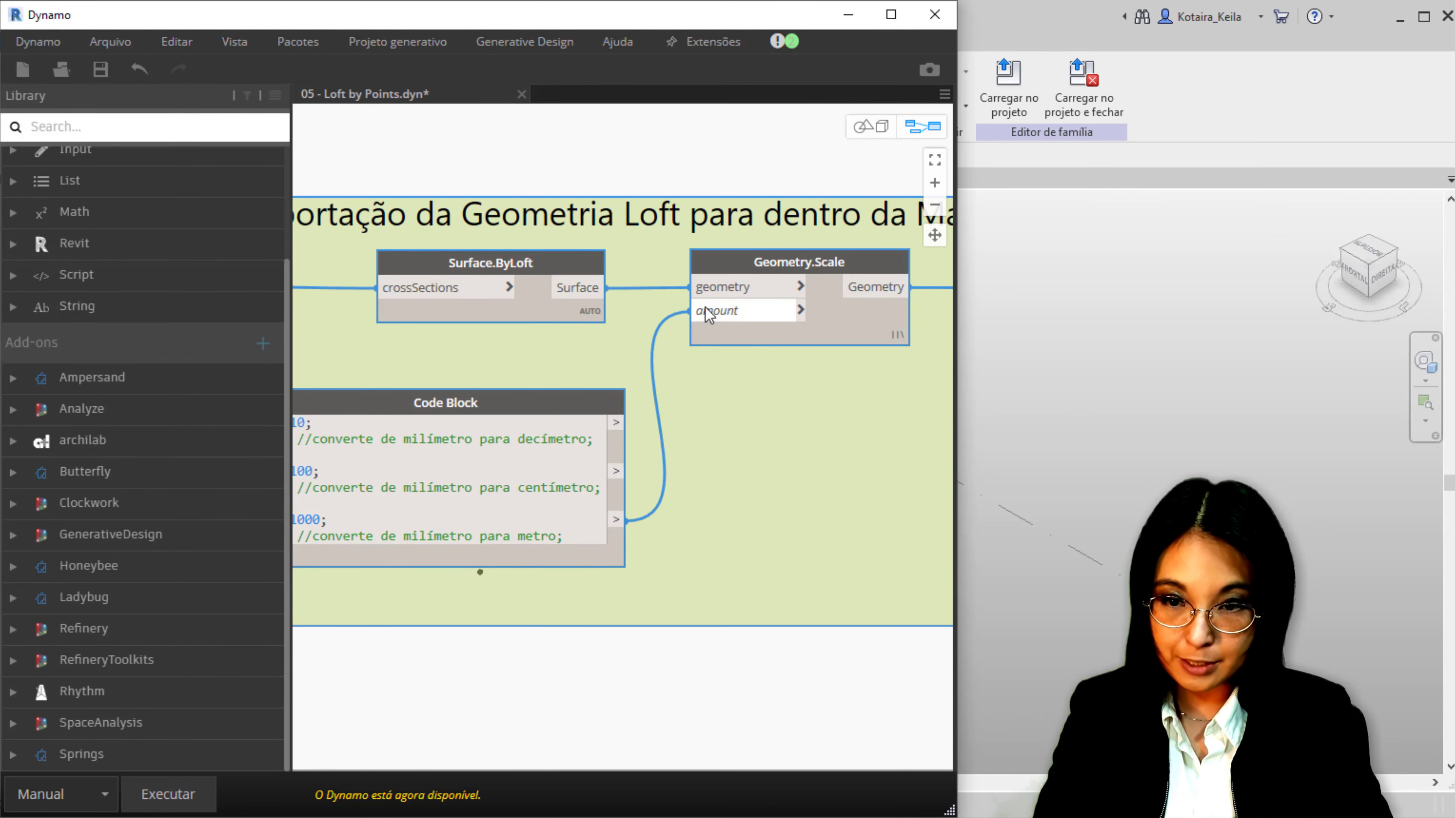
# Rerun the graph and reload Família1, replacing the existing version and its parameter values
pyautogui.click(168, 794)
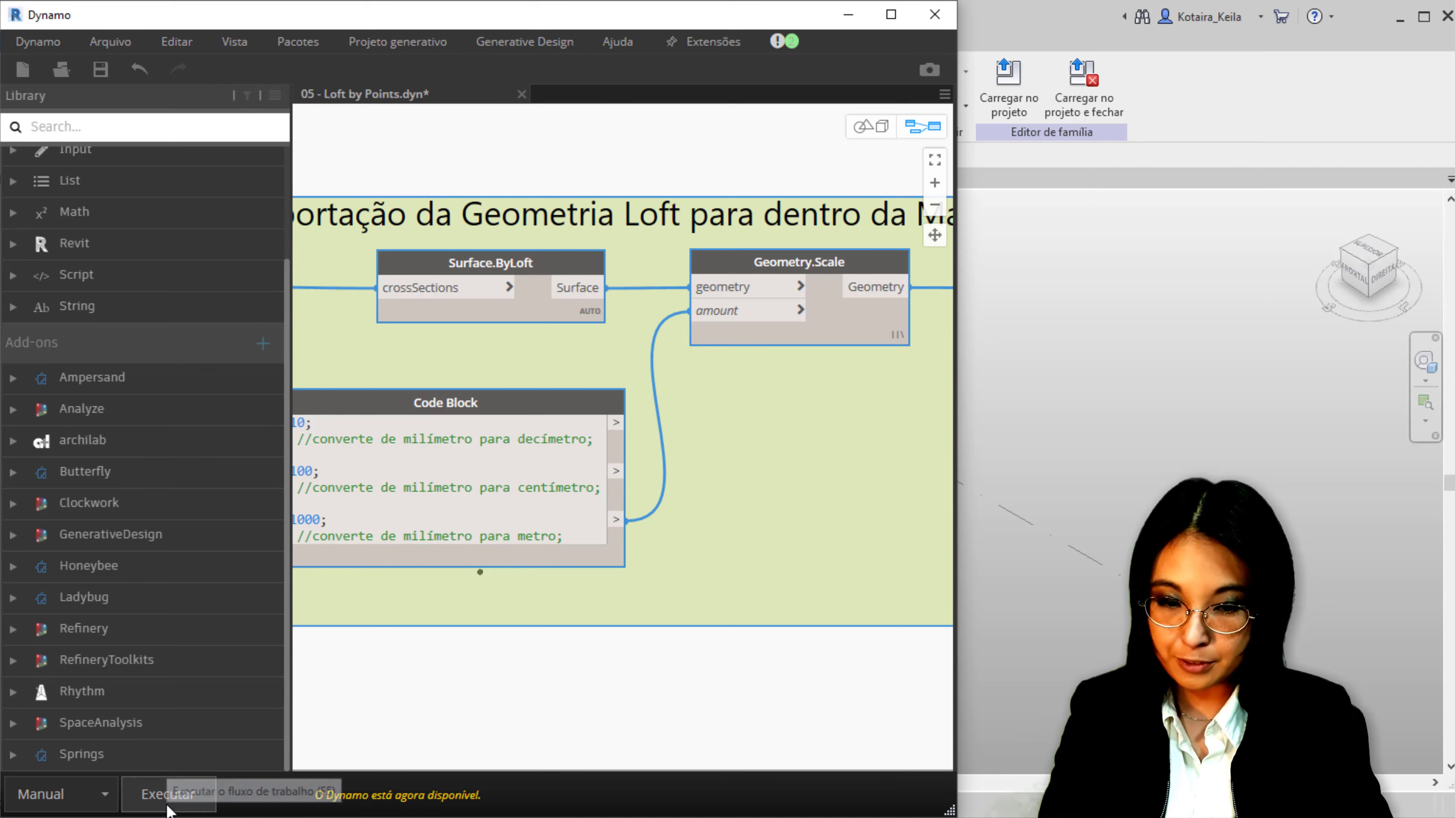
pyautogui.click(848, 15)
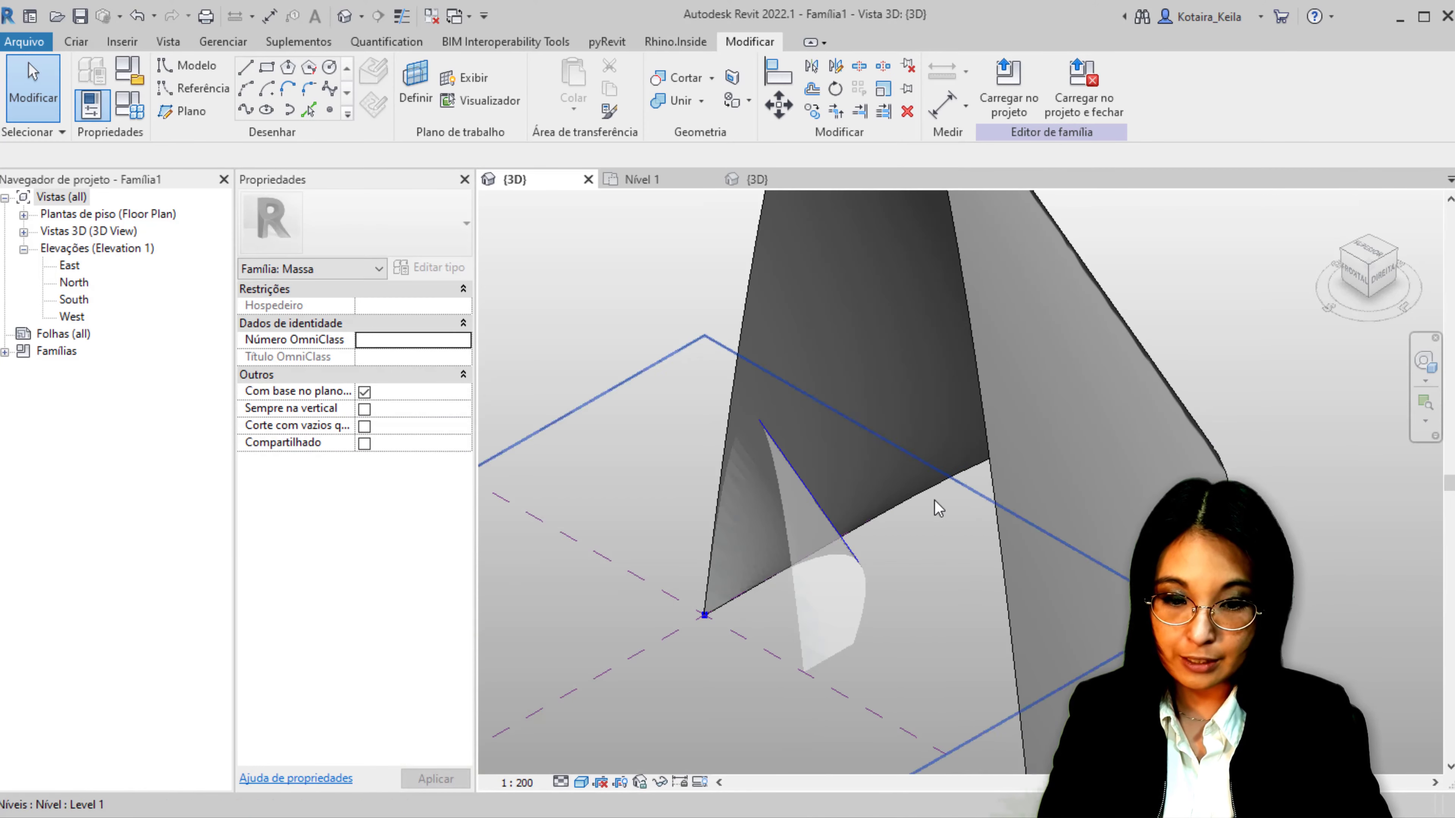
pyautogui.click(1010, 104)
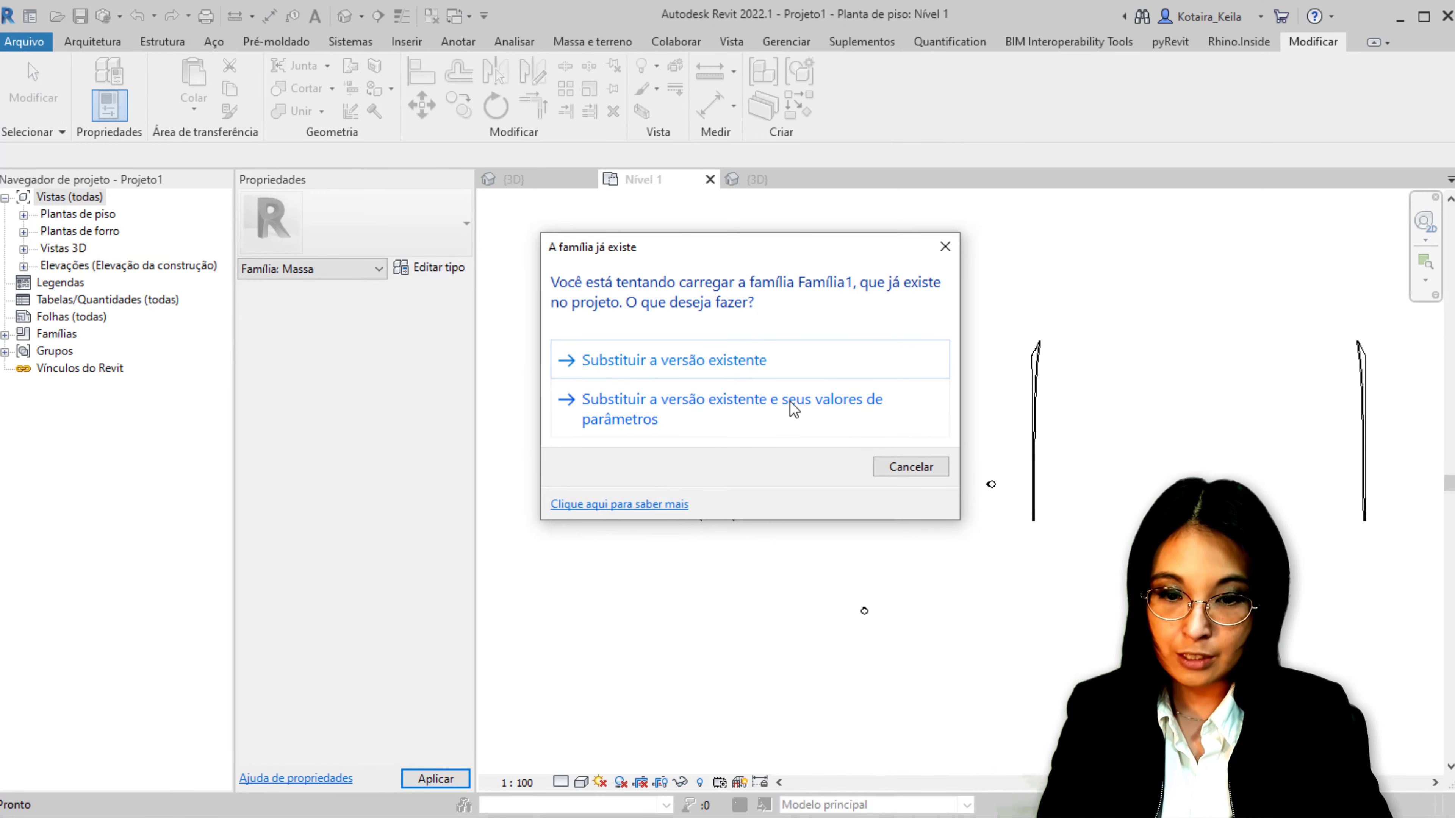
pyautogui.click(790, 401)
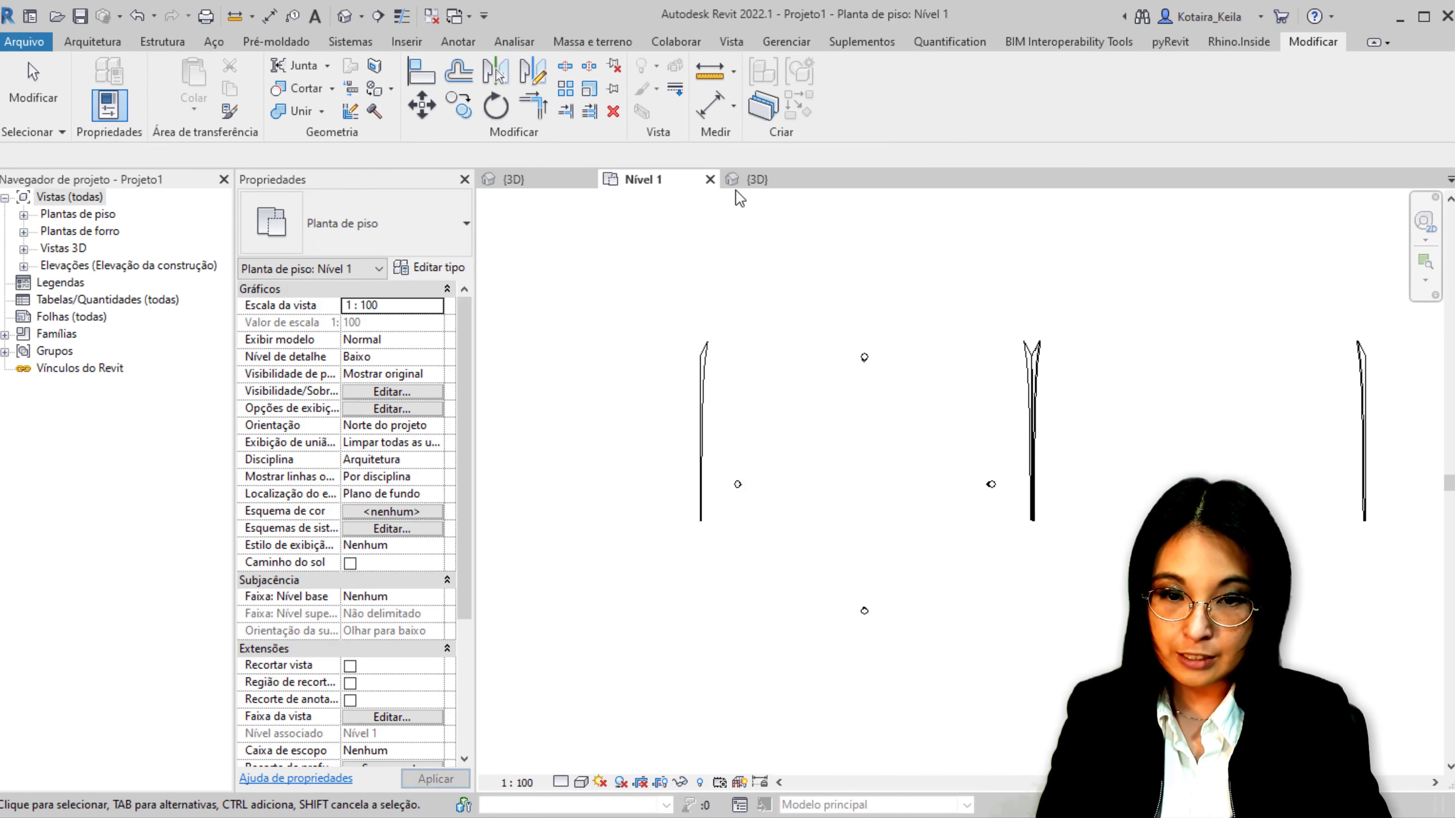
pyautogui.click(755, 179)
pyautogui.scroll(-3, 698, 579)
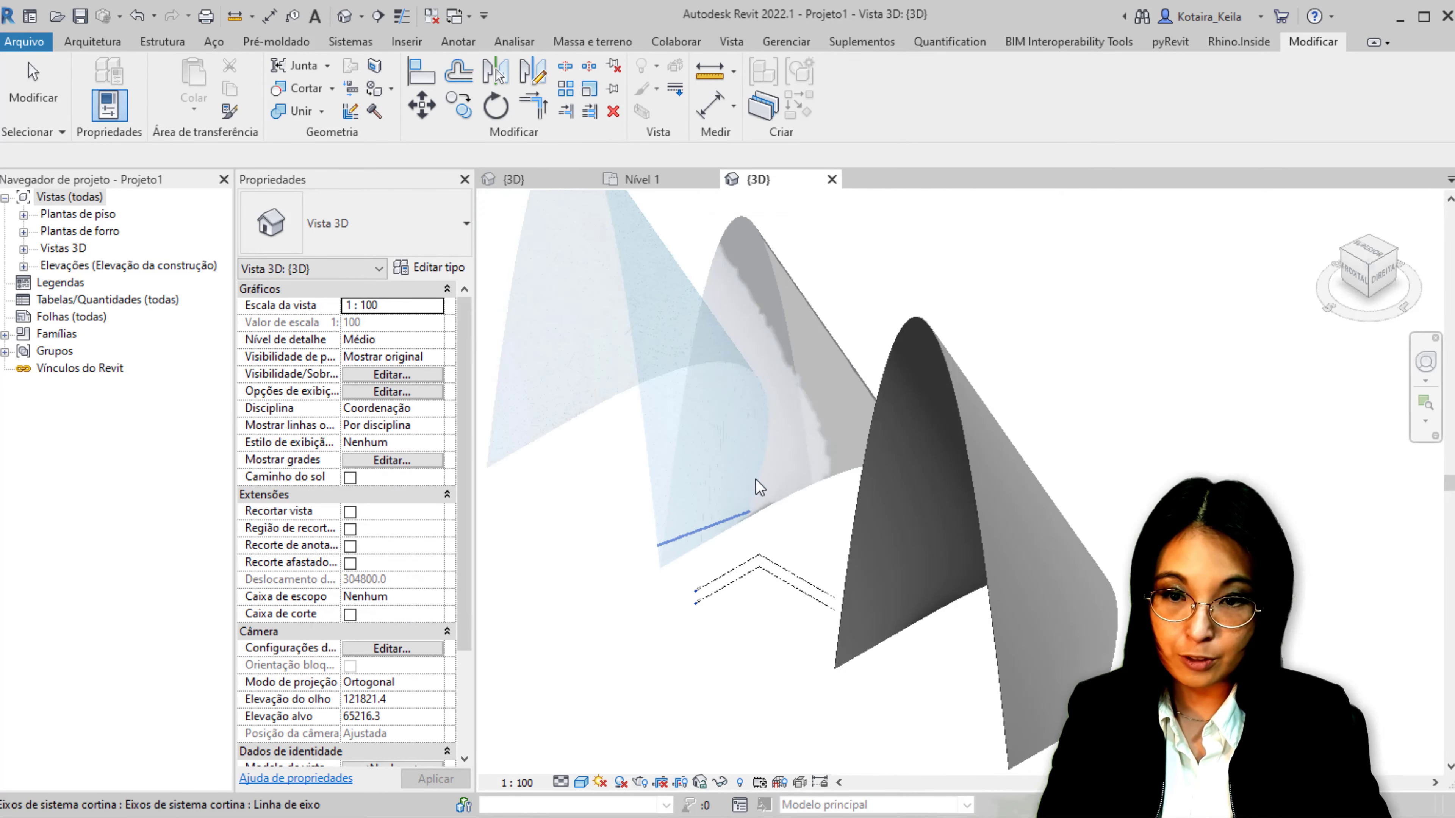
pyautogui.scroll(-2, 739, 456)
# Create a roof on the middle mass's face, then return to Família1's {3D} view
pyautogui.click(350, 41)
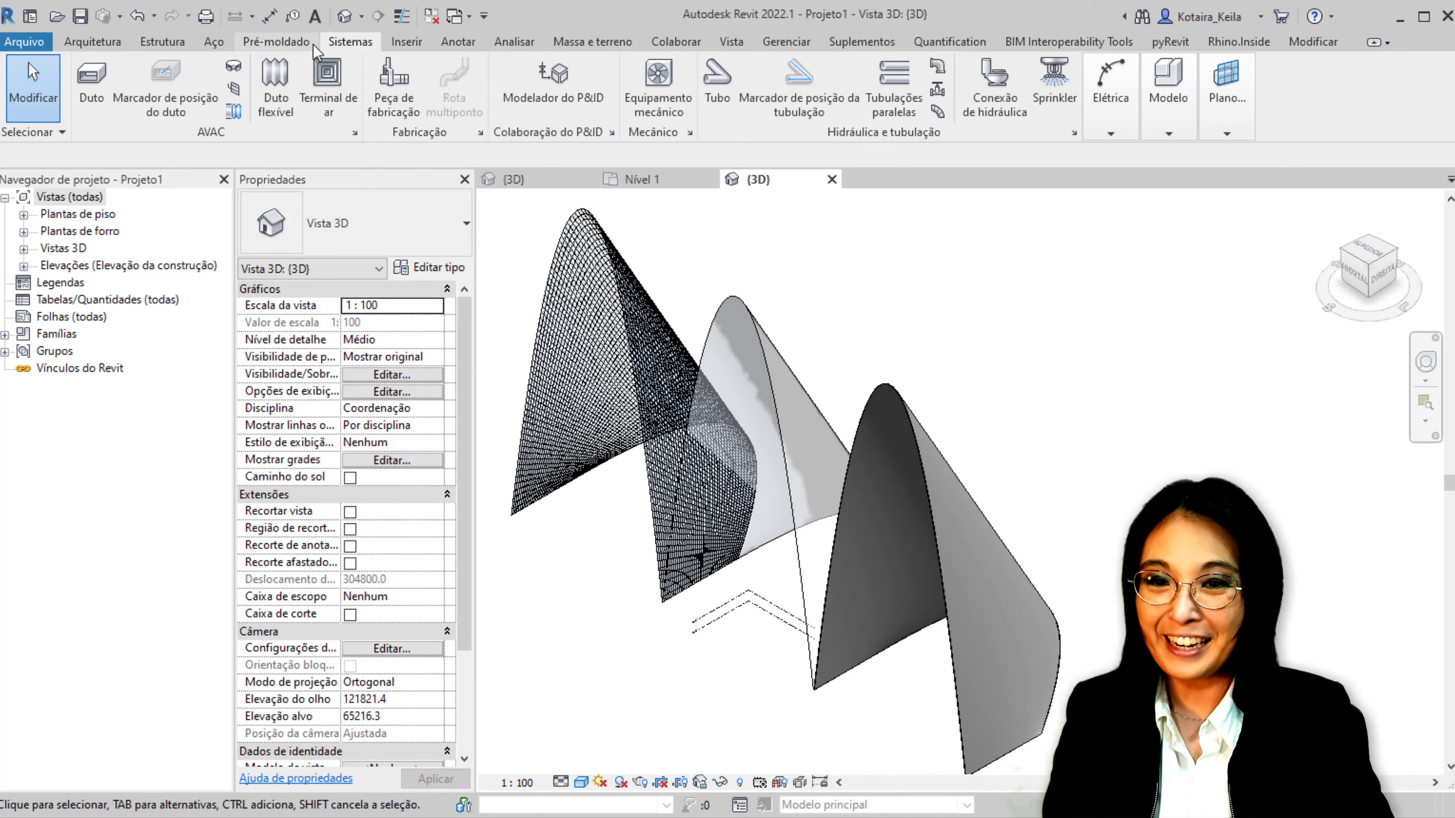
pyautogui.click(592, 42)
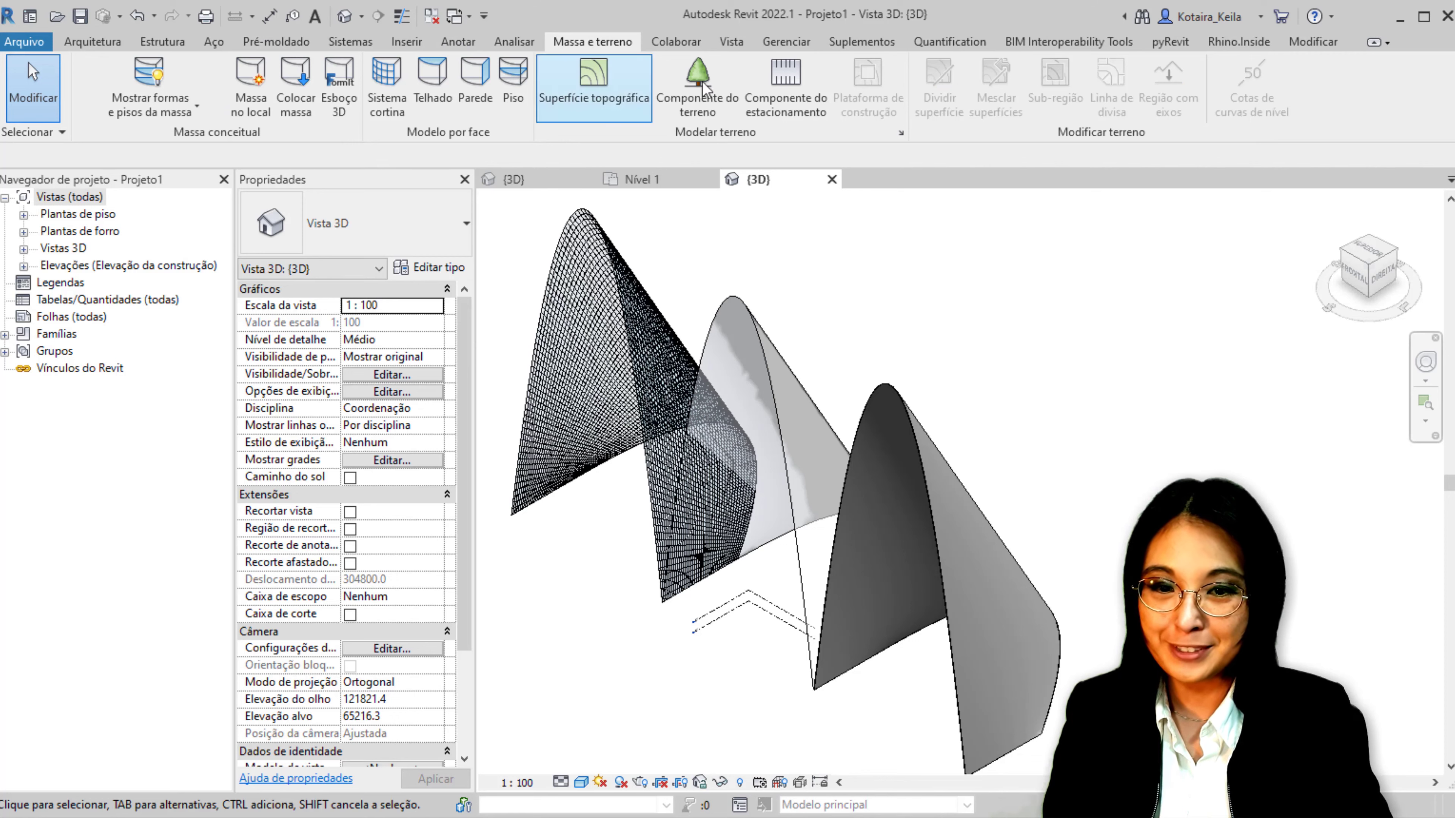
pyautogui.click(434, 86)
pyautogui.click(751, 352)
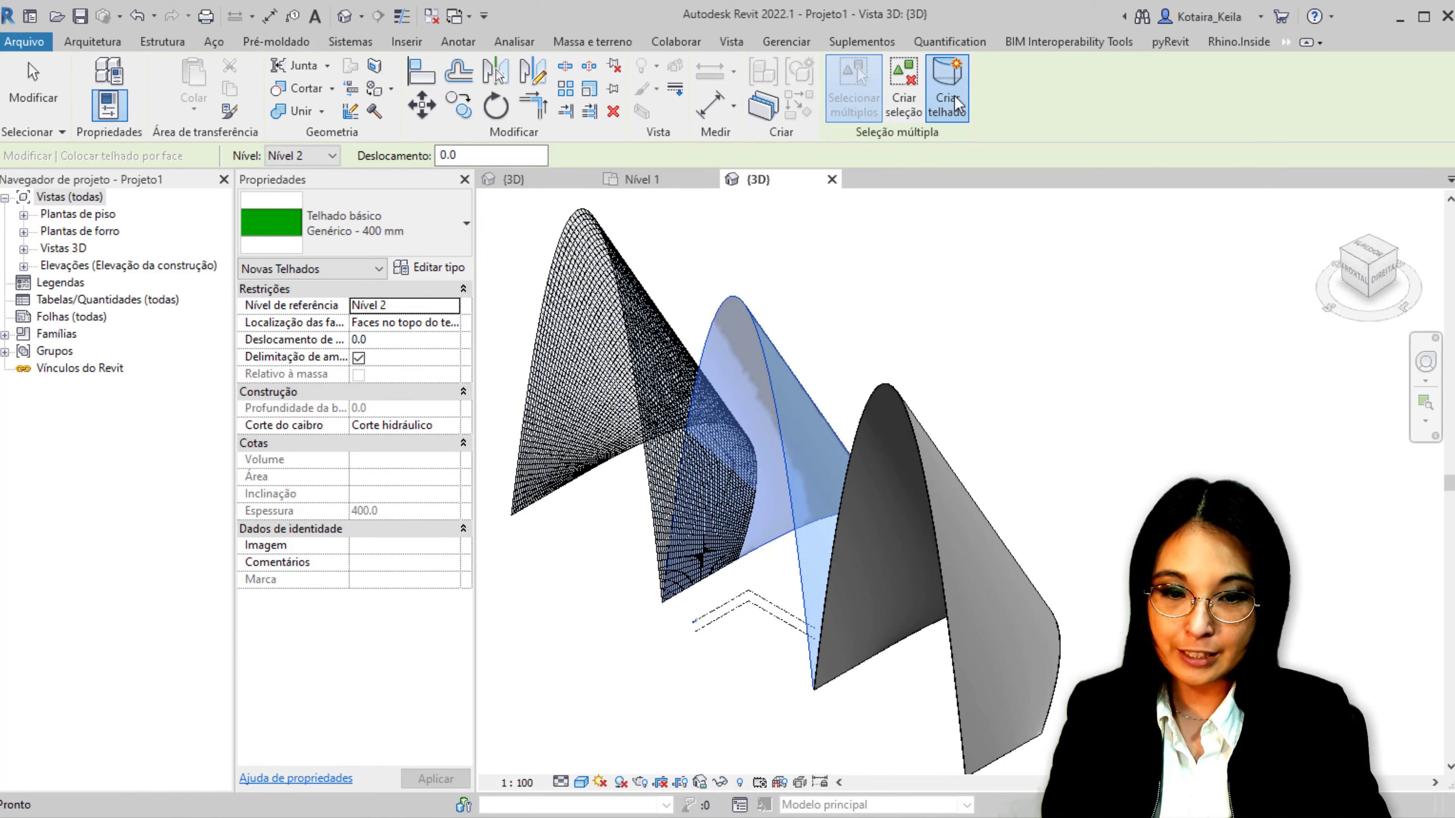
pyautogui.click(956, 105)
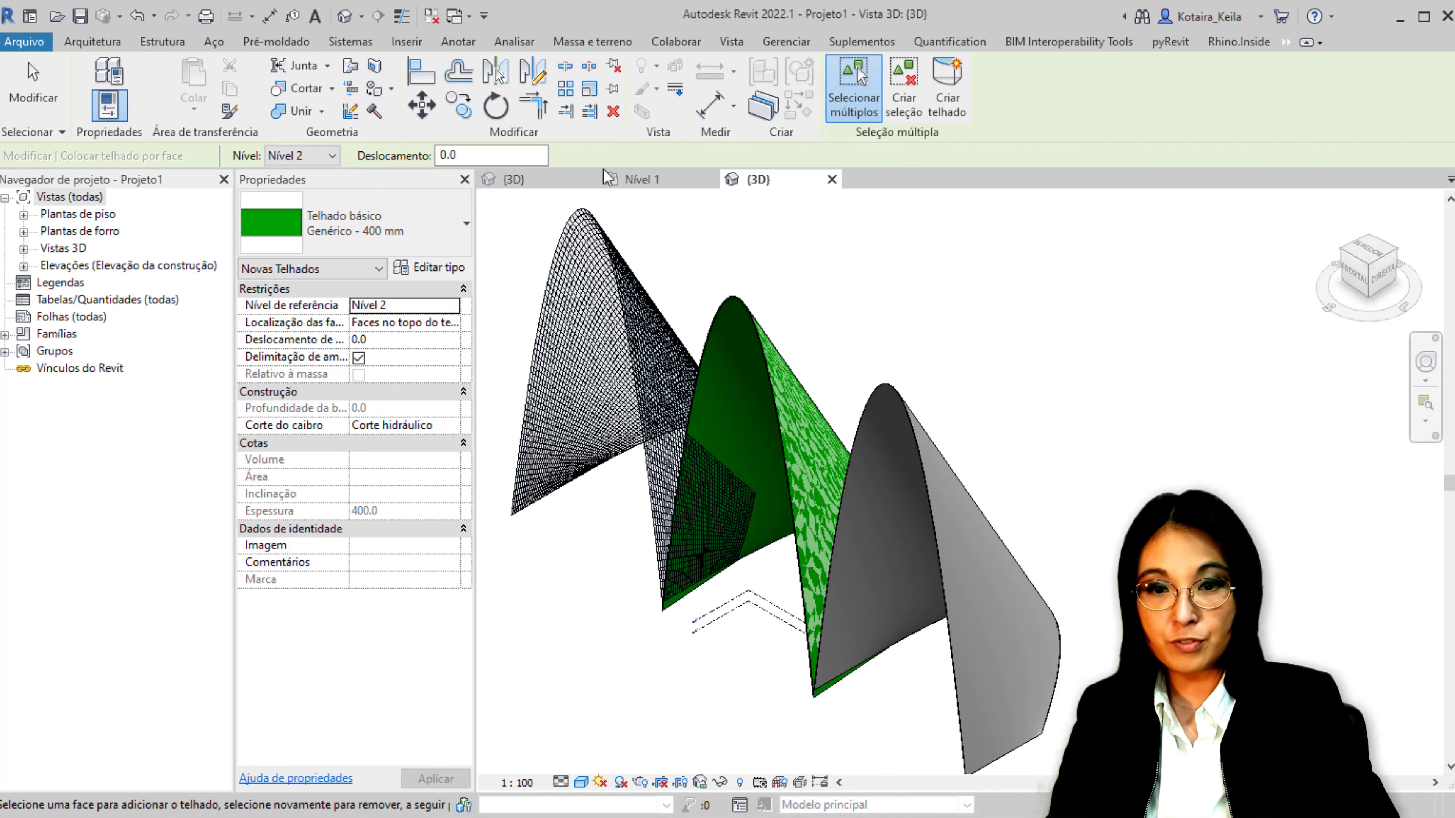
pyautogui.click(518, 182)
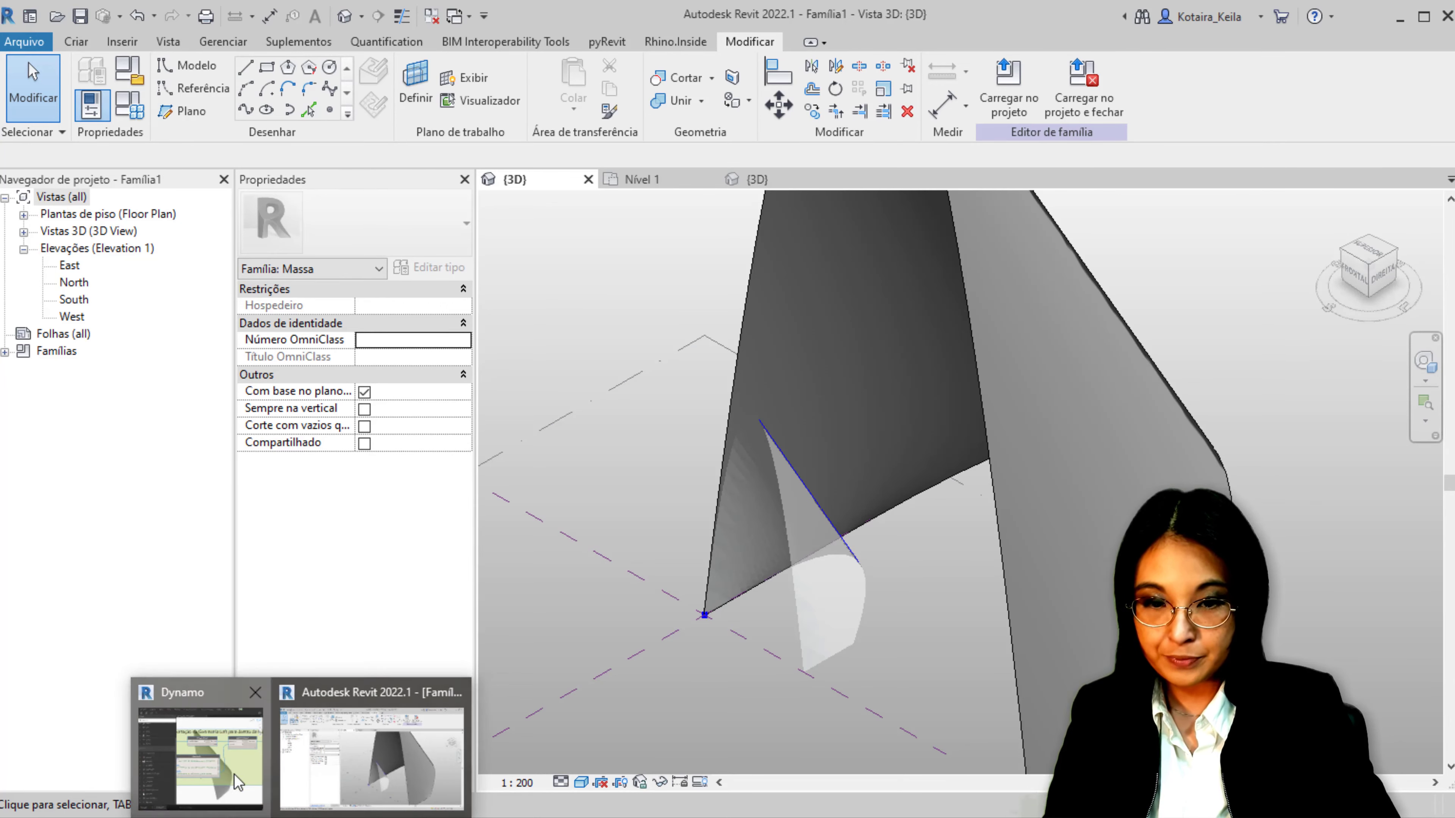
# Switch the Dynamo graph's run mode to Automatic
pyautogui.click(205, 745)
pyautogui.moveTo(603, 555); pyautogui.dragTo(713, 515, button='middle')
pyautogui.scroll(-3, 751, 506)
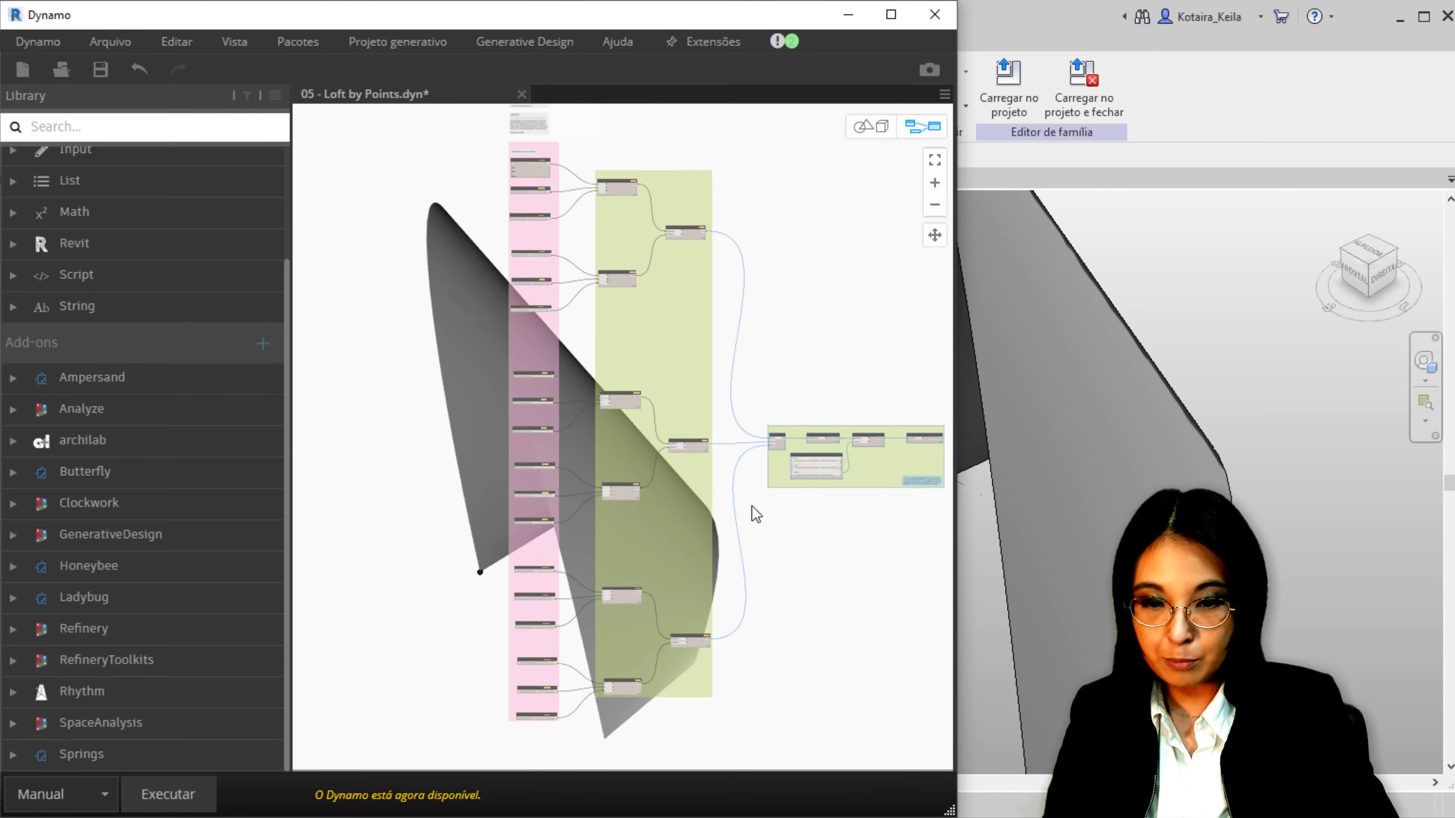
pyautogui.scroll(3, 542, 370)
pyautogui.scroll(2, 518, 393)
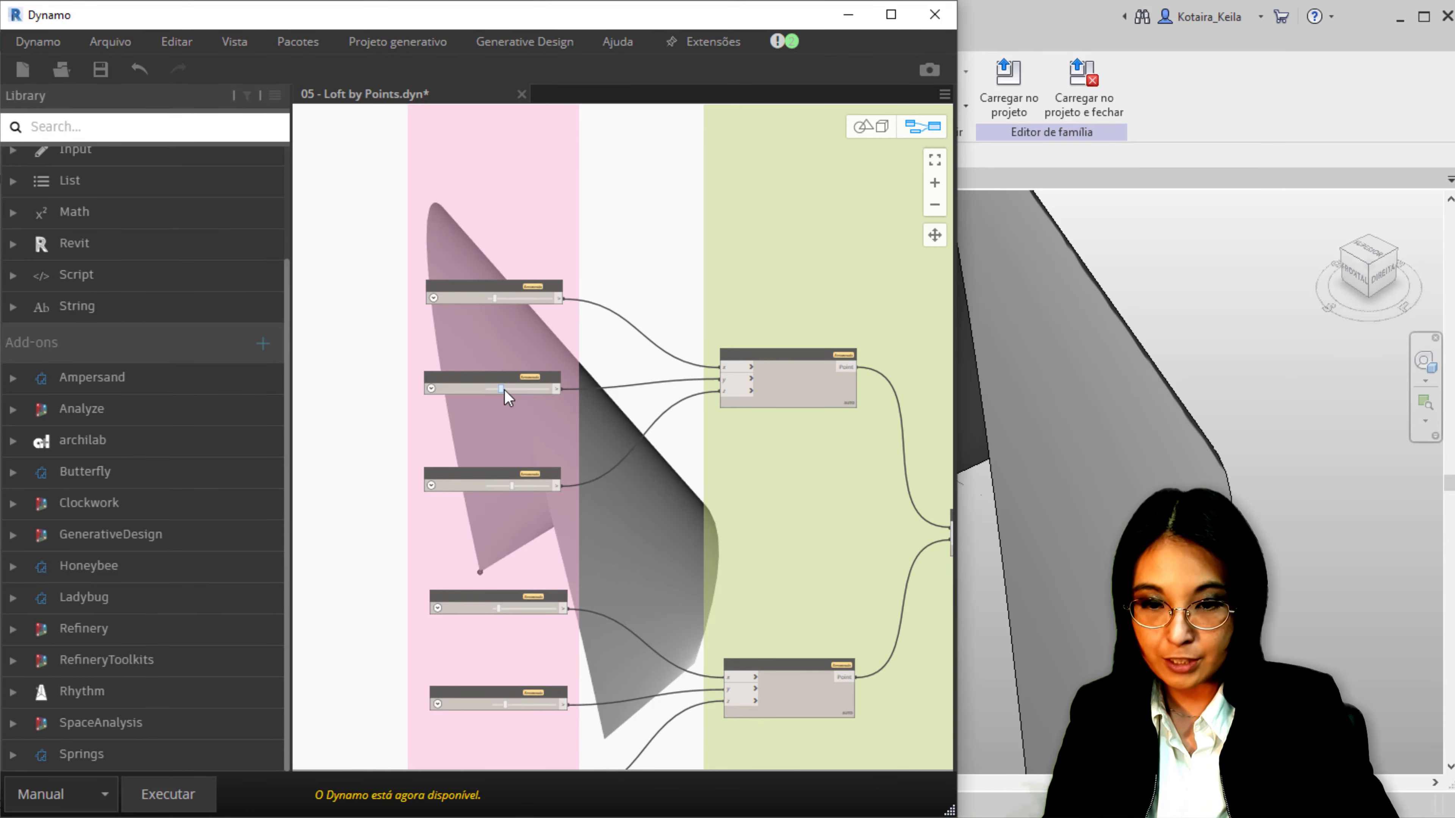
pyautogui.click(89, 795)
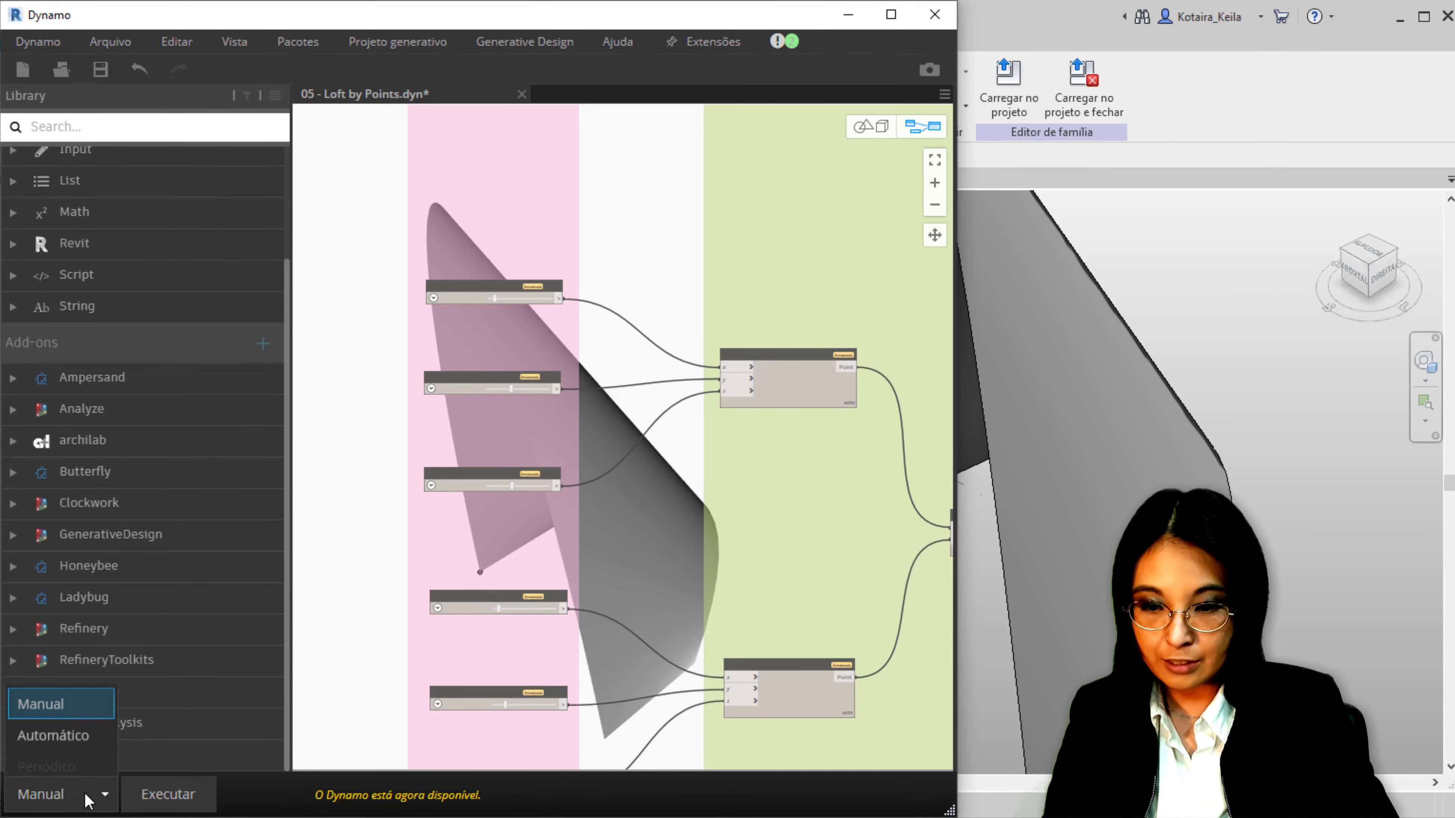
pyautogui.click(67, 751)
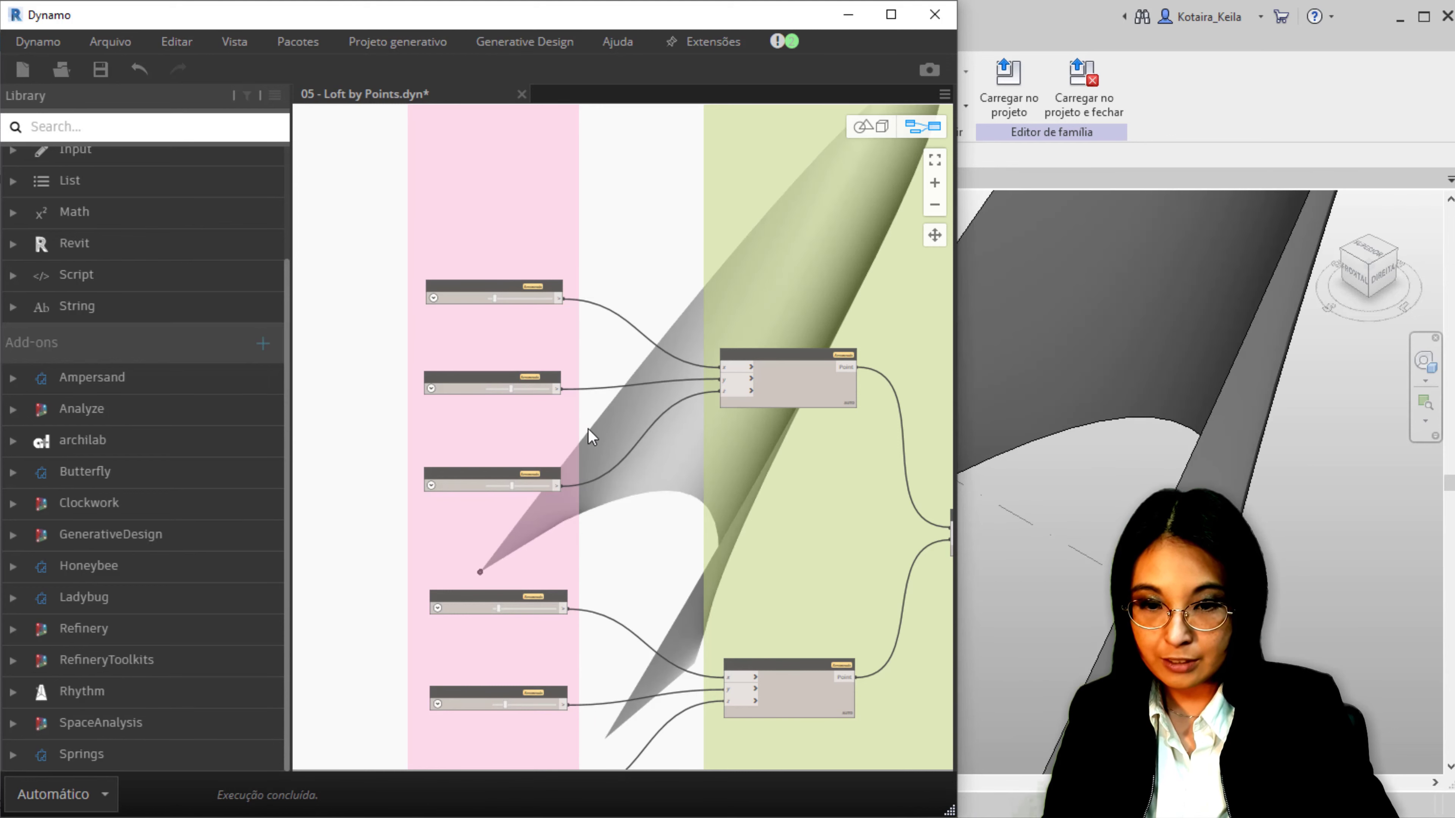
# Adjust the 2x fim and 2z fim coordinate sliders to reshape the loft
pyautogui.moveTo(511, 390); pyautogui.dragTo(486, 390)
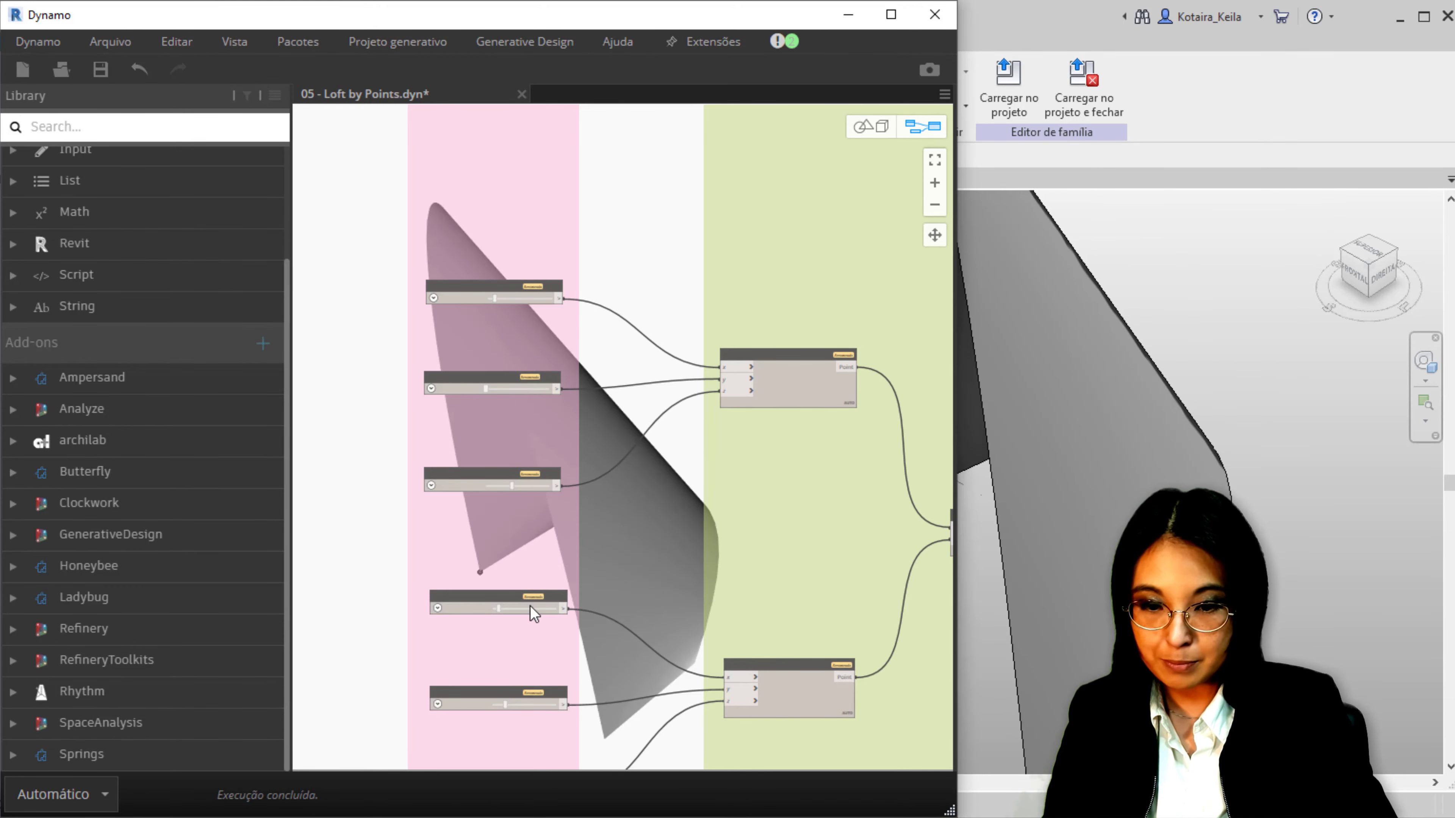
pyautogui.scroll(3, 518, 613)
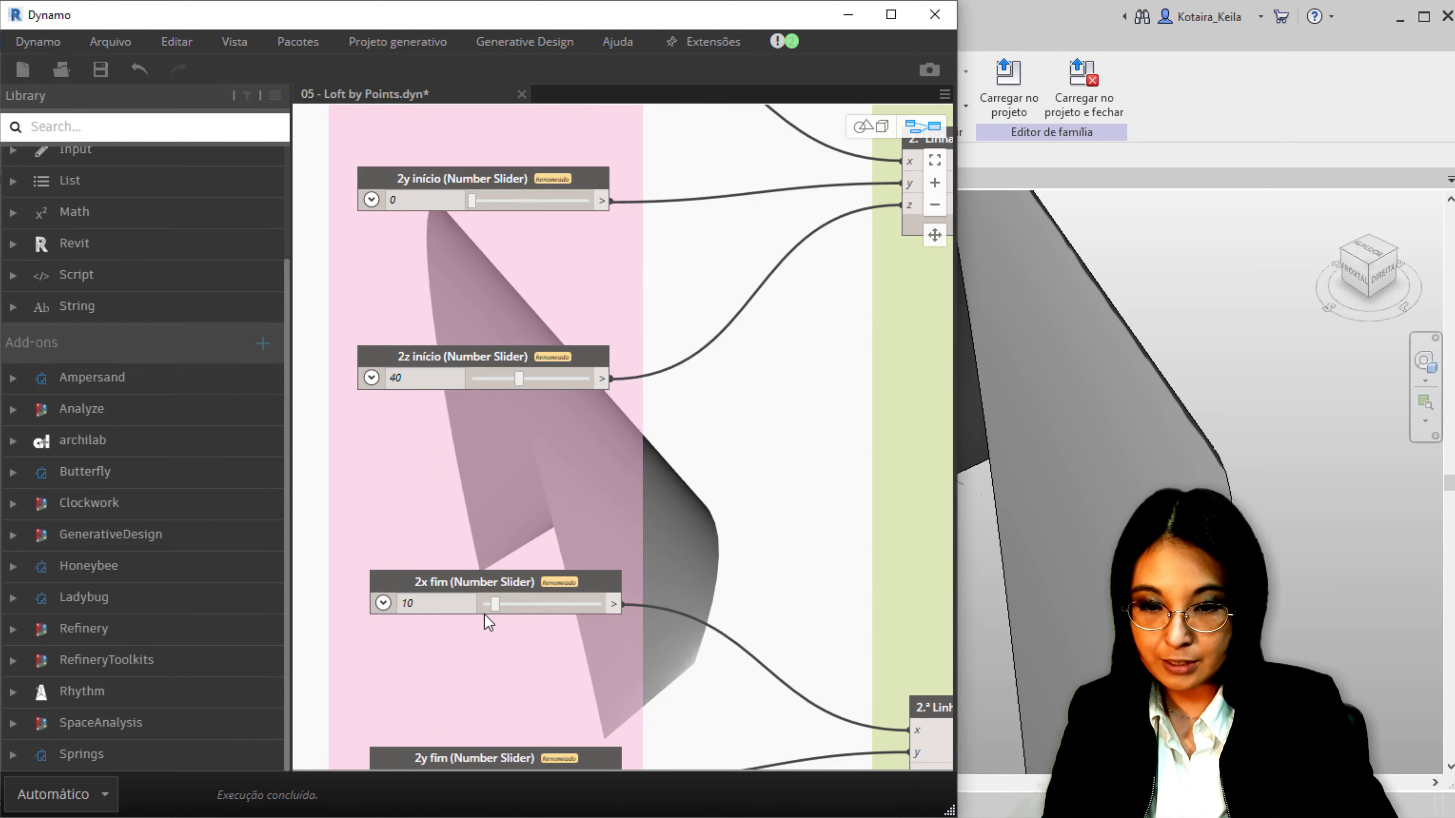
pyautogui.moveTo(504, 606)
pyautogui.mouseDown()
pyautogui.moveTo(547, 608)
pyautogui.moveTo(487, 604)
pyautogui.mouseUp()
pyautogui.moveTo(487, 604); pyautogui.dragTo(592, 495, button='middle')
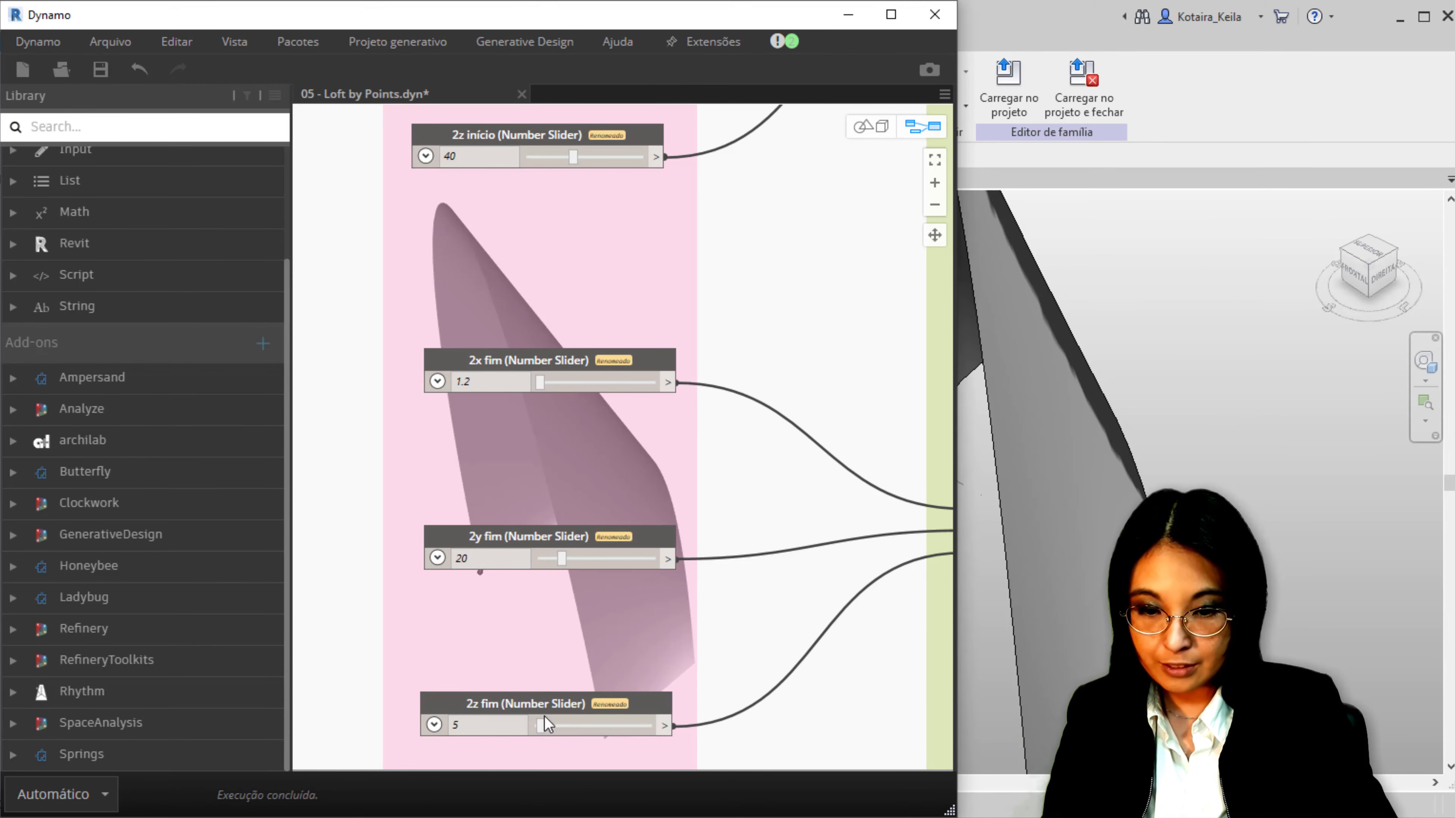
pyautogui.moveTo(541, 724)
pyautogui.mouseDown()
pyautogui.moveTo(570, 725)
pyautogui.moveTo(552, 728)
pyautogui.mouseUp()
# Set the 2y fim slider to 59.1 and the 3y início slider to 74.5
pyautogui.moveTo(638, 623); pyautogui.dragTo(619, 459, button='middle')
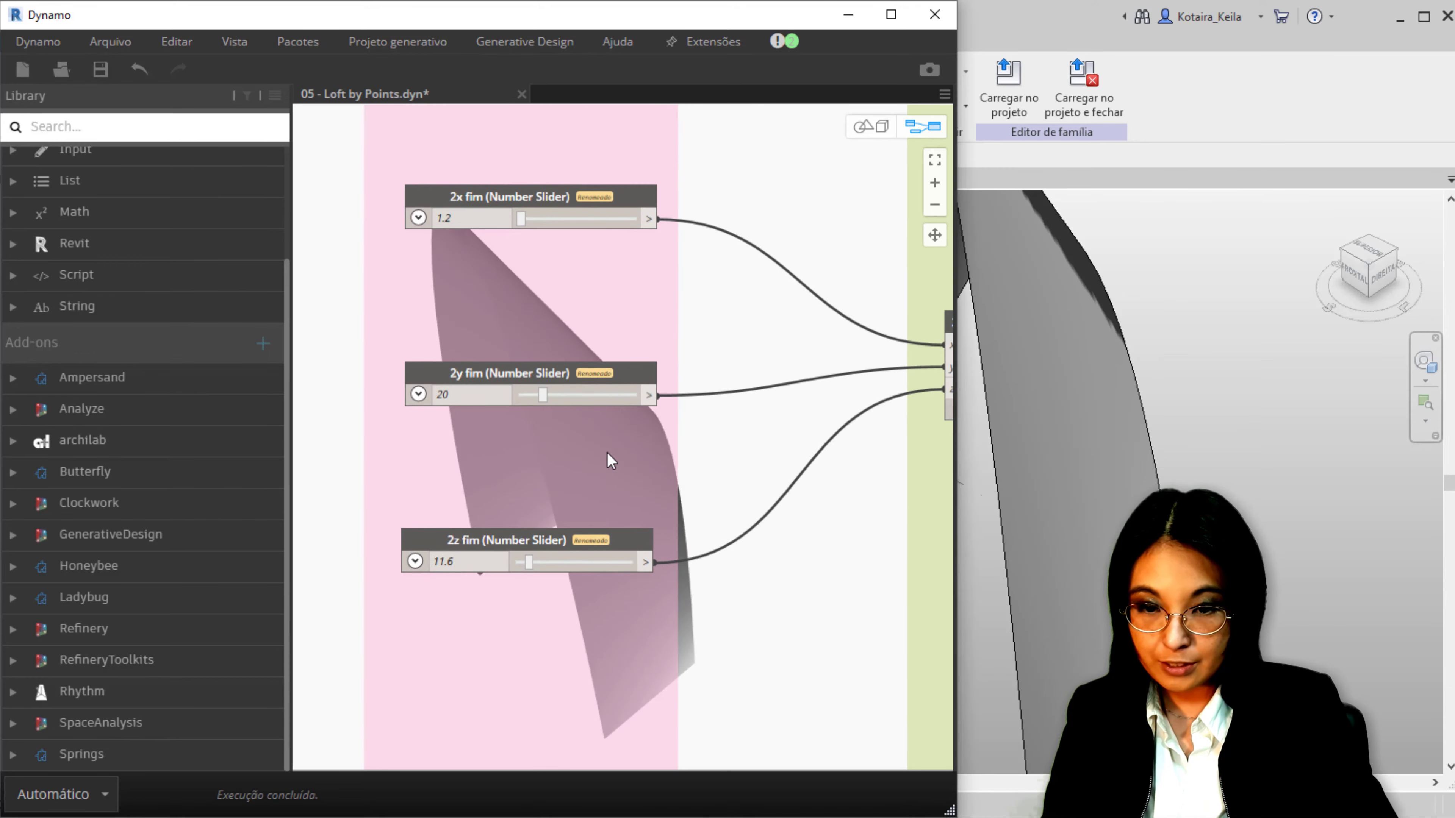
pyautogui.moveTo(560, 406); pyautogui.dragTo(589, 411)
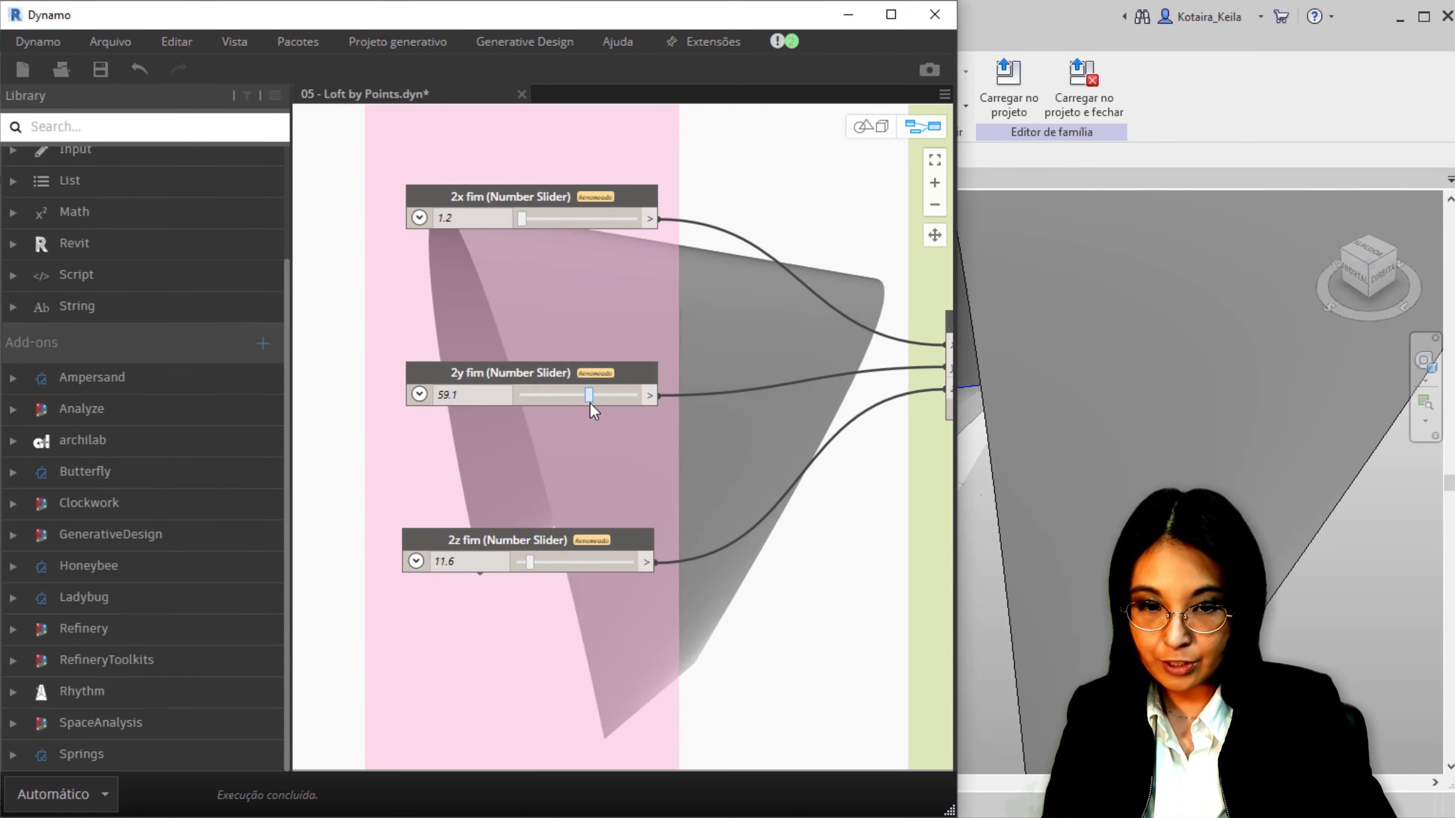
pyautogui.scroll(-5, 624, 573)
pyautogui.scroll(-2, 608, 647)
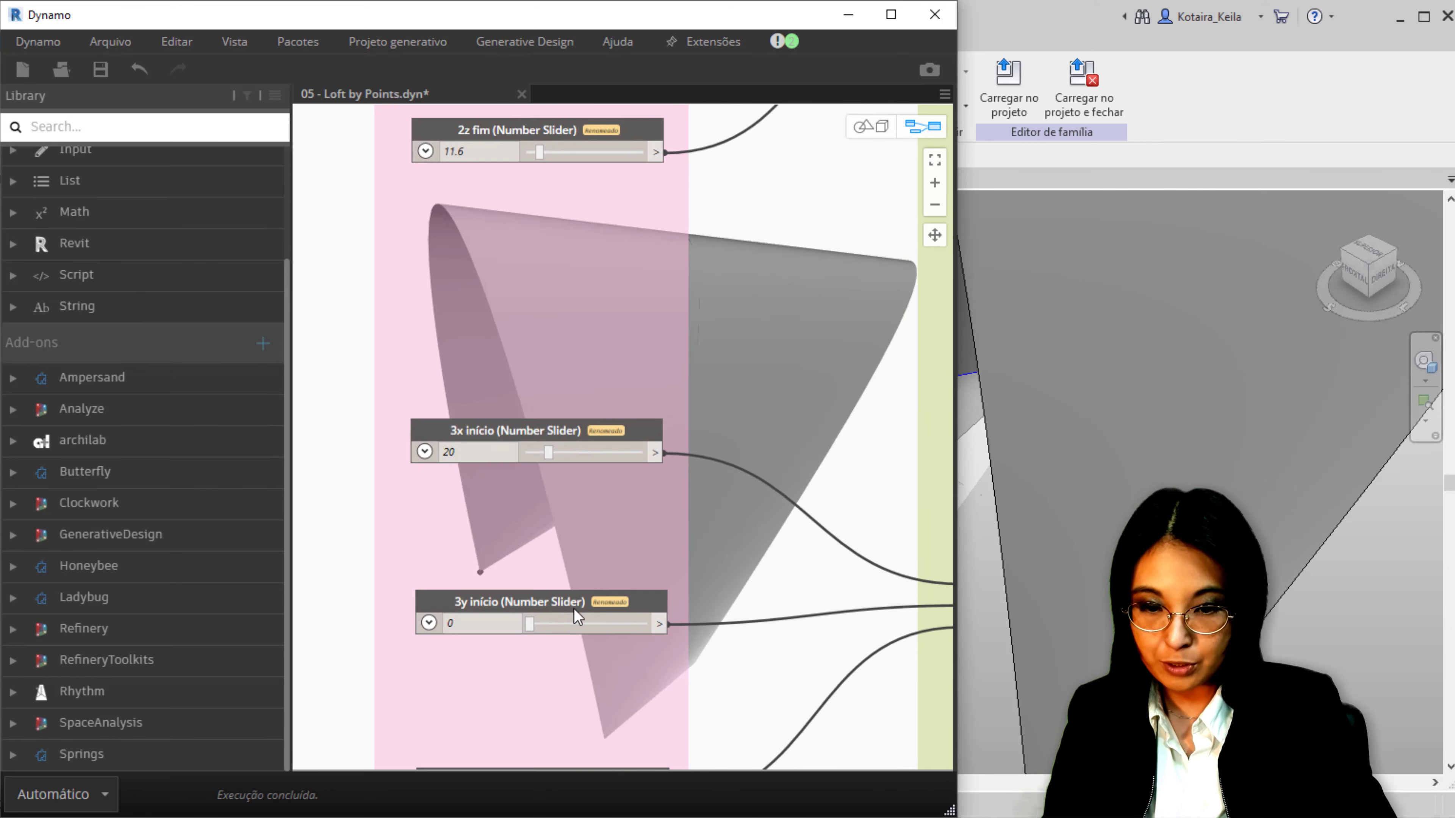
pyautogui.moveTo(530, 624); pyautogui.dragTo(621, 633)
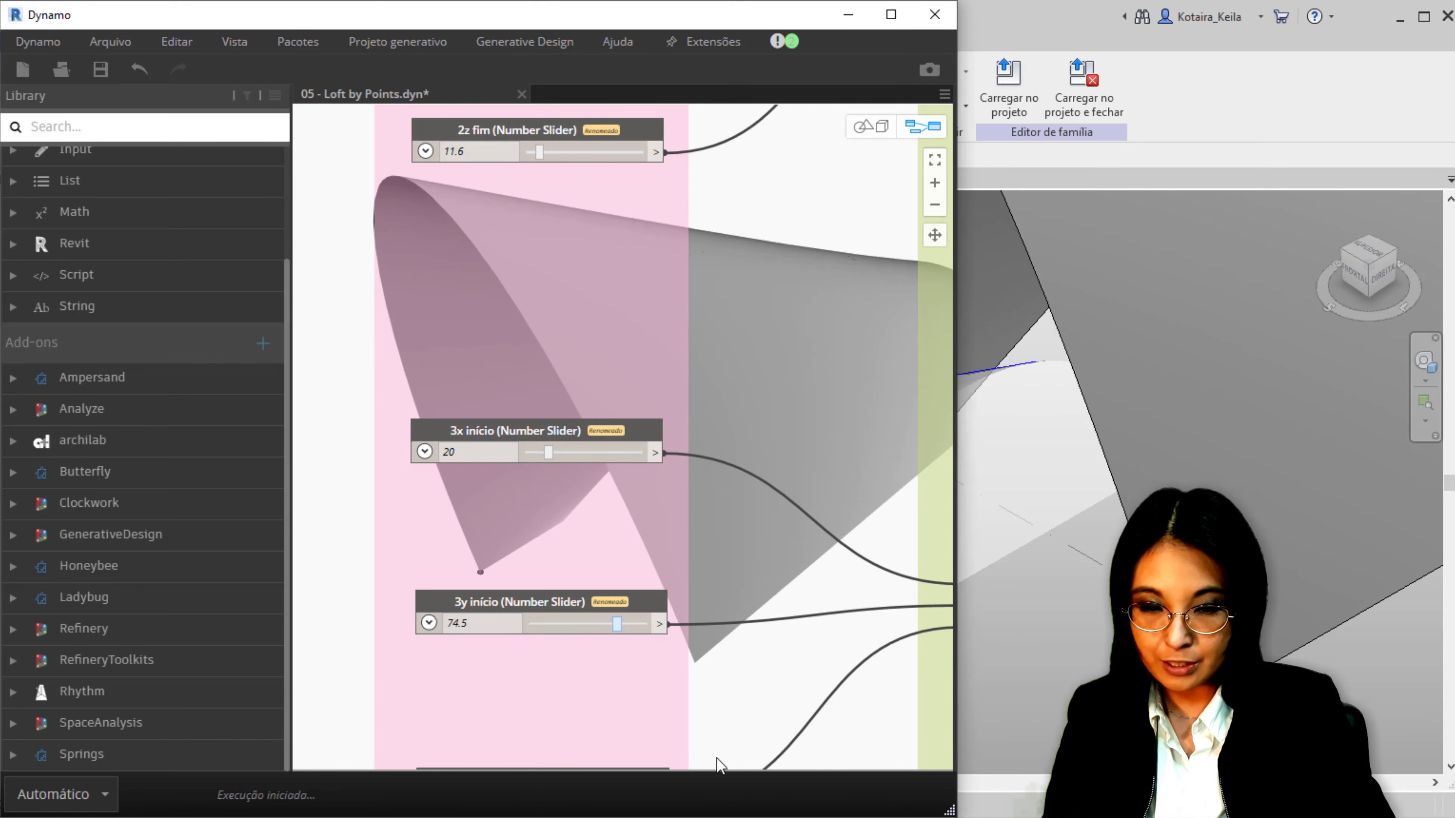
# Load the reshaped mass into the project, replacing the existing family
pyautogui.click(848, 14)
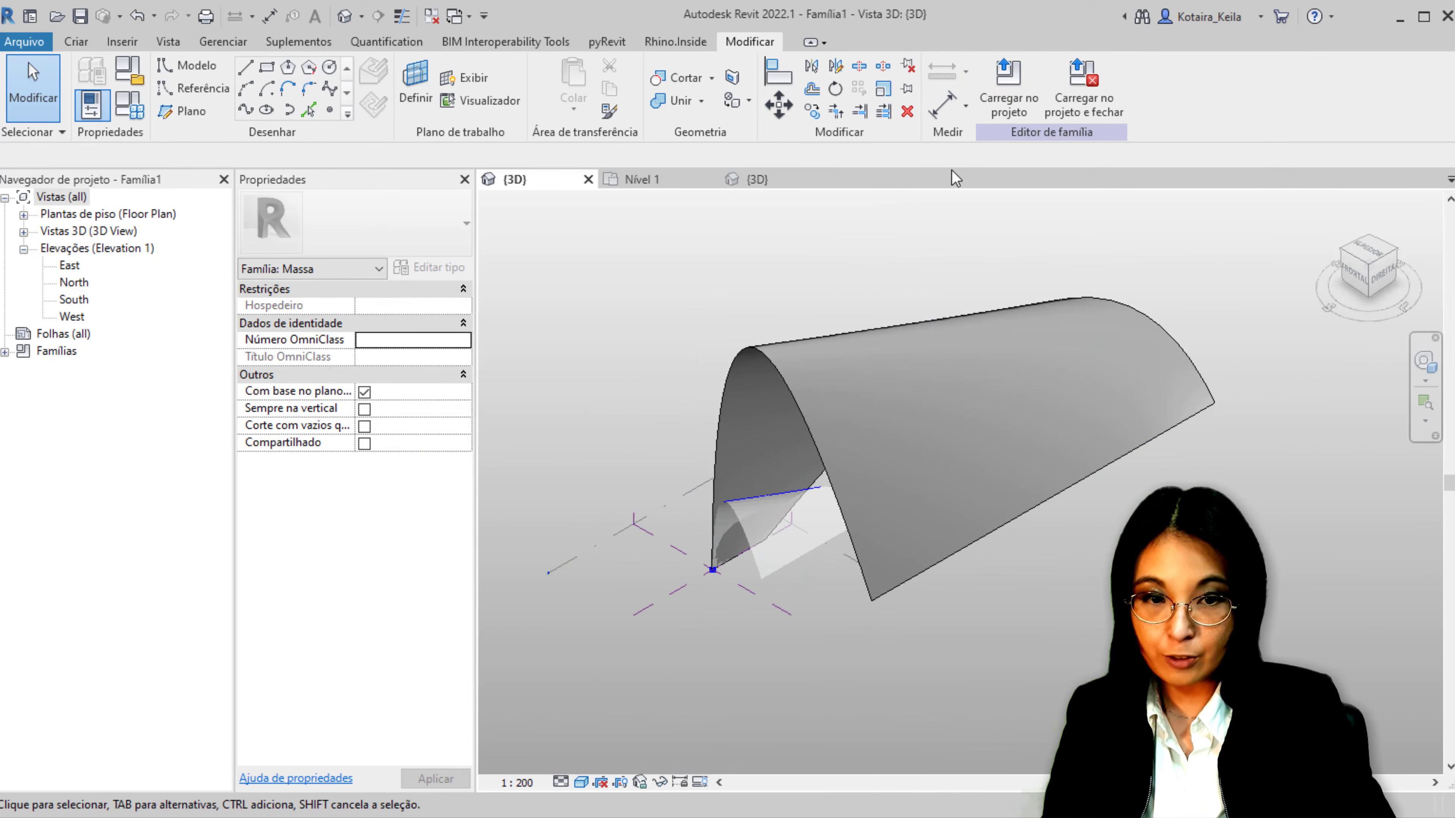
pyautogui.click(996, 89)
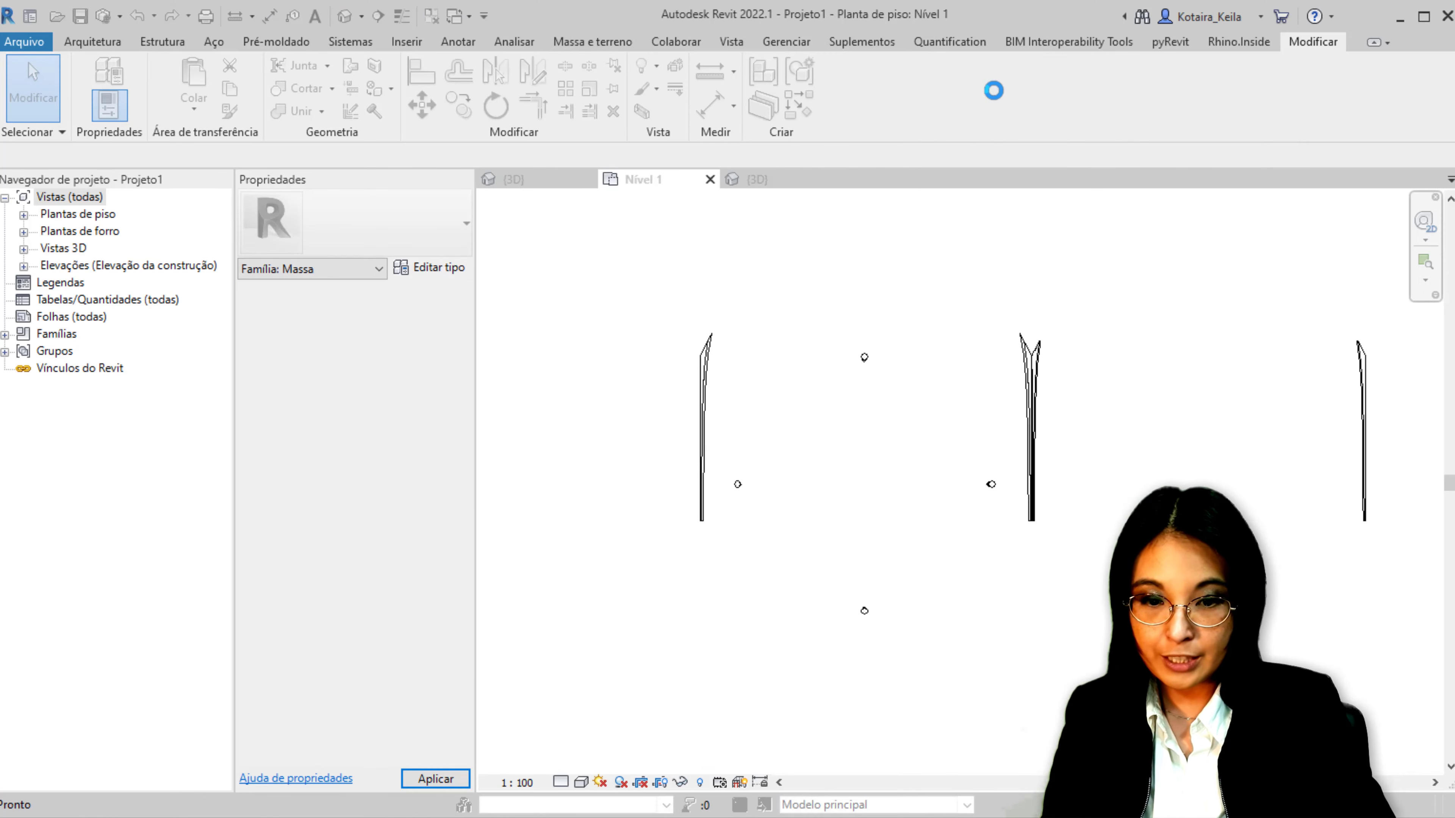
pyautogui.click(717, 365)
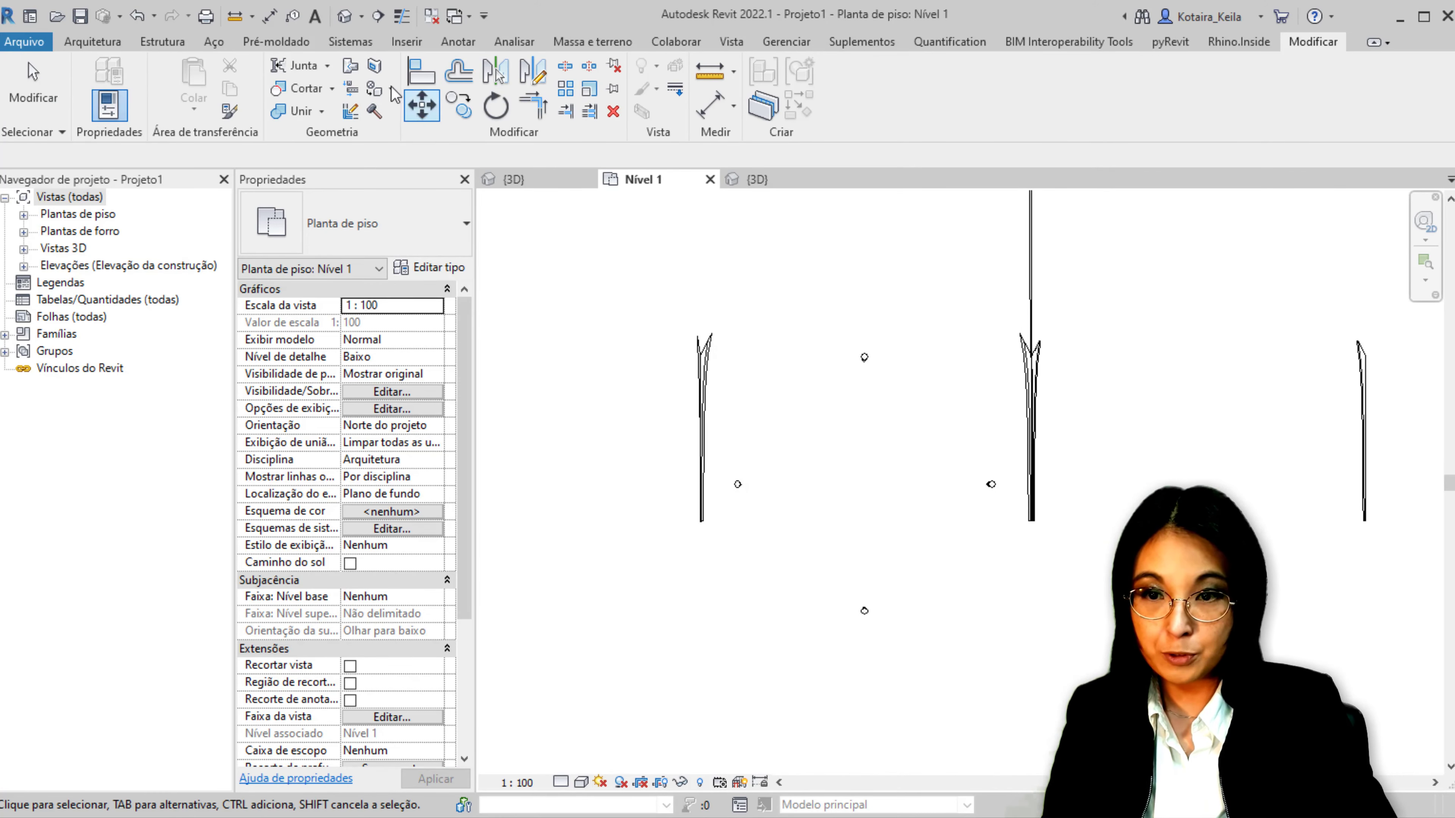
# Try updating the green roof to the mass face, then remove it after the warning
pyautogui.click(343, 15)
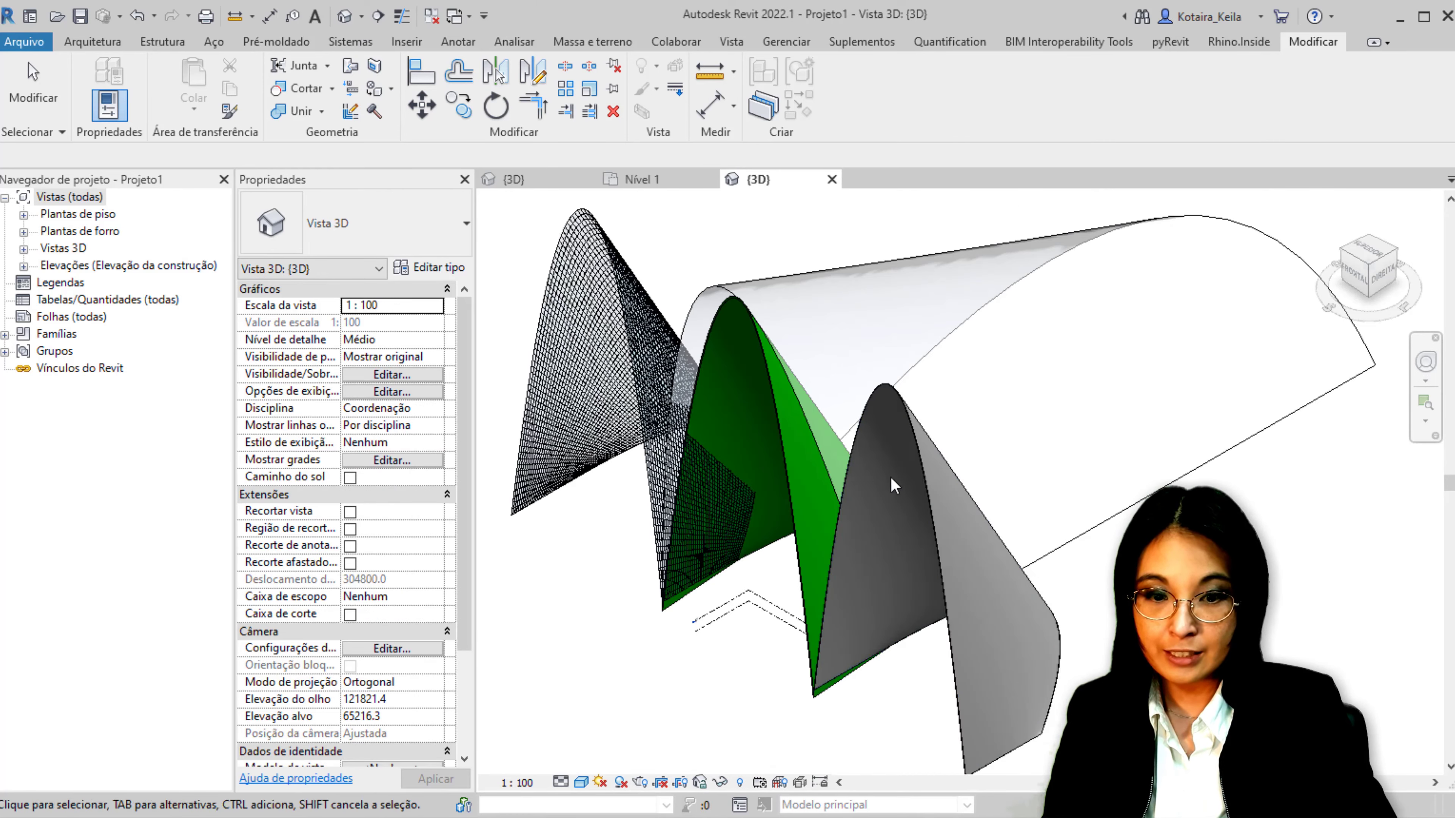
pyautogui.click(777, 495)
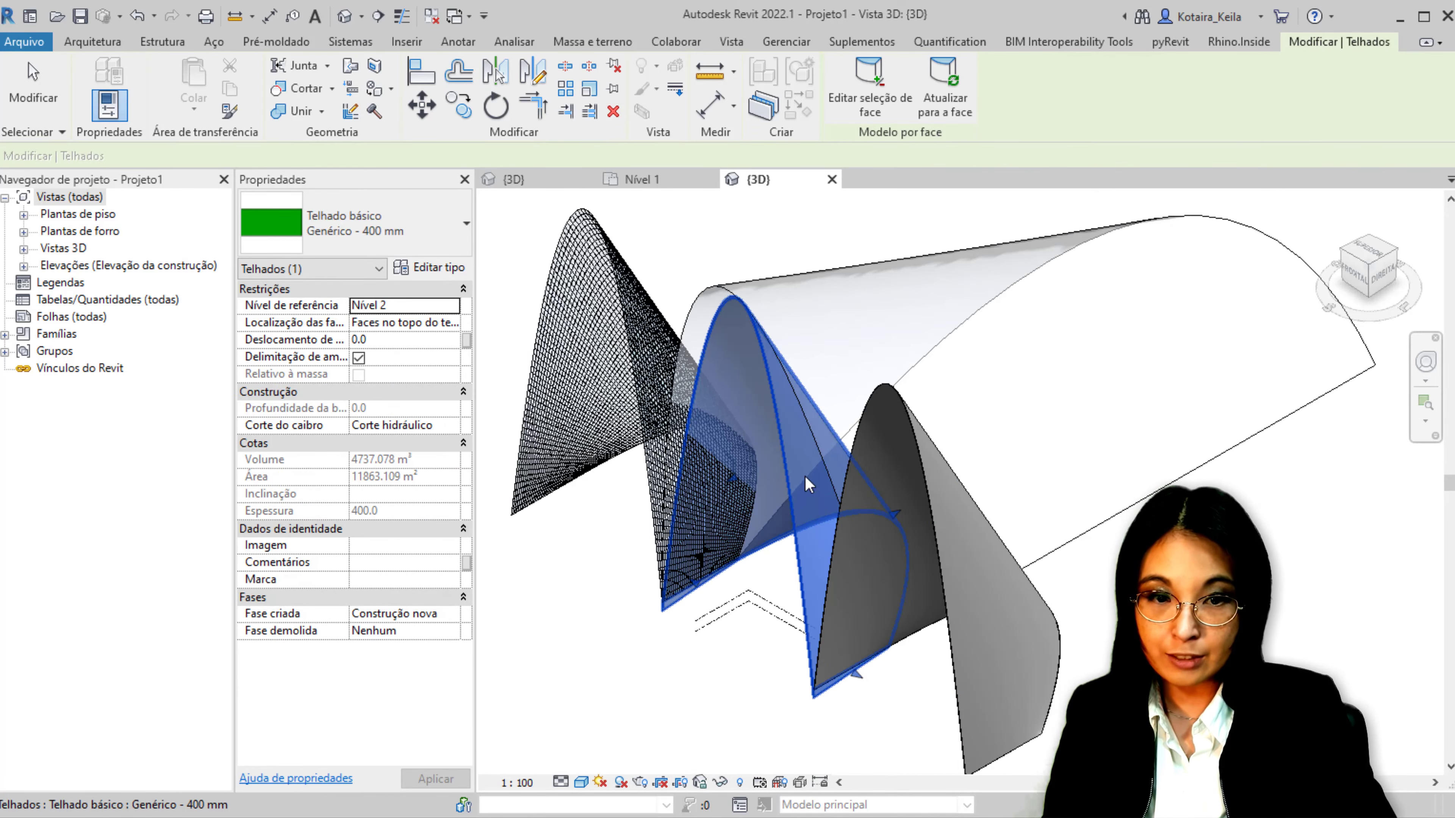
pyautogui.click(949, 113)
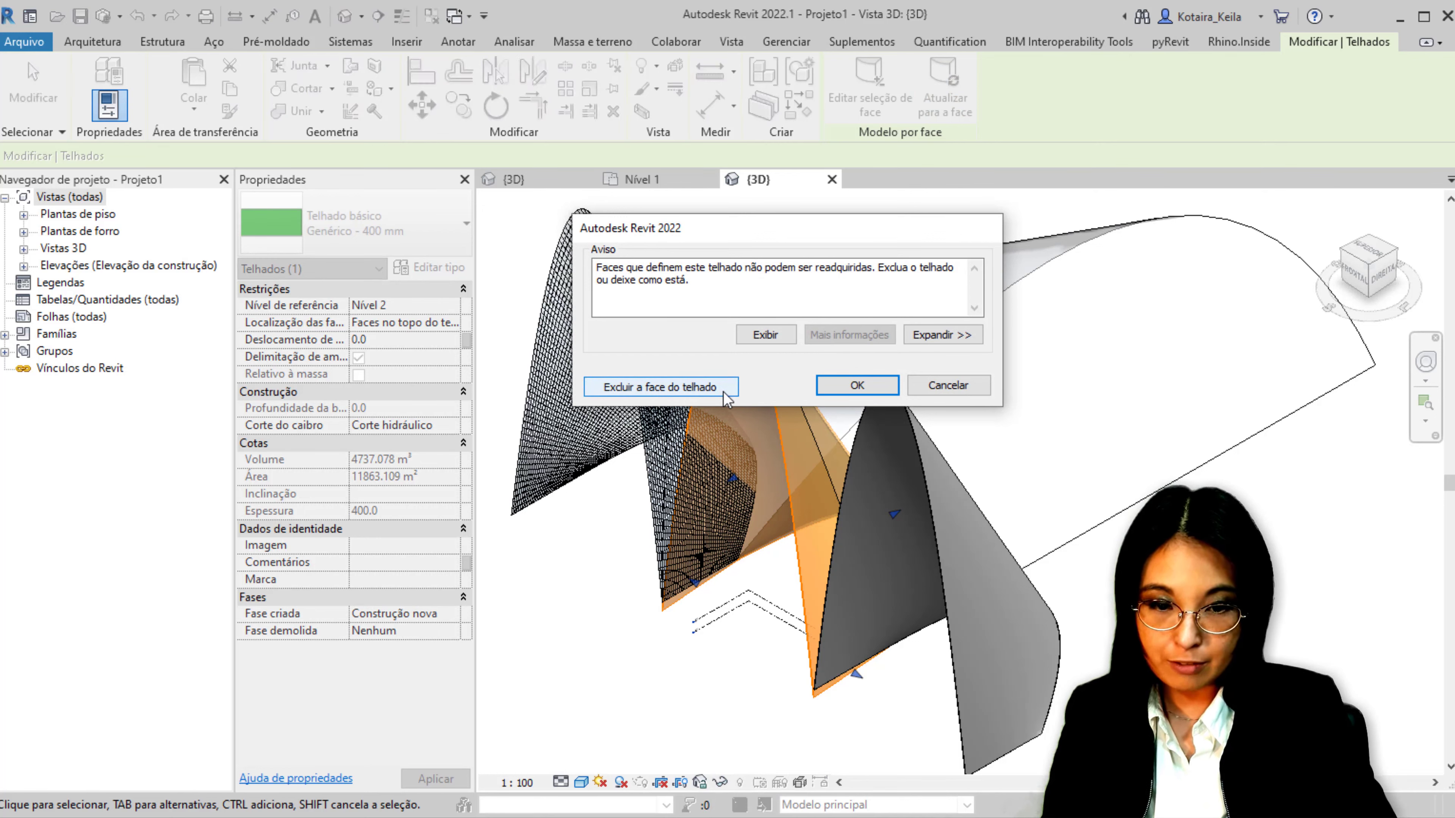
pyautogui.click(857, 385)
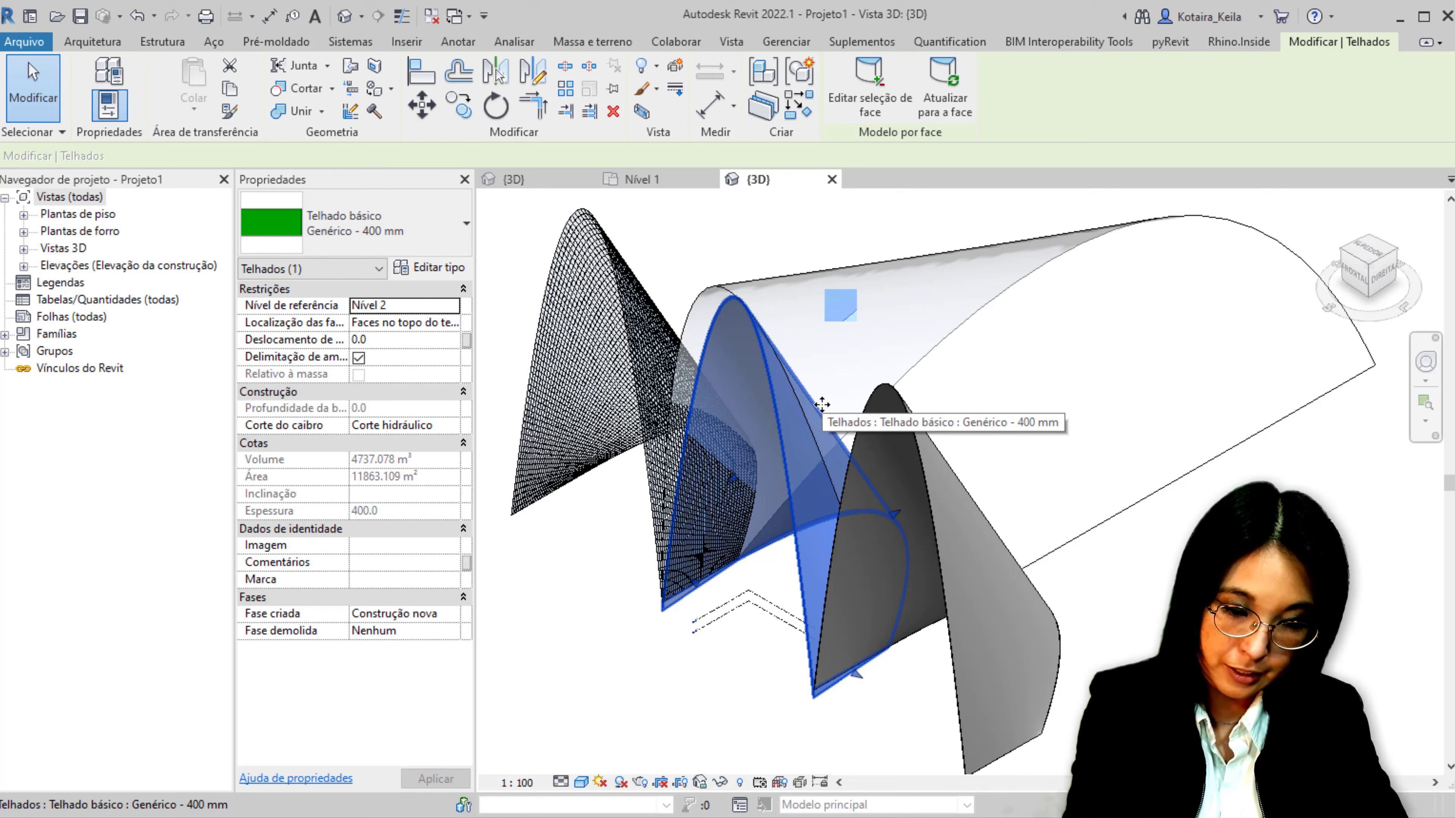
pyautogui.press('Escape')
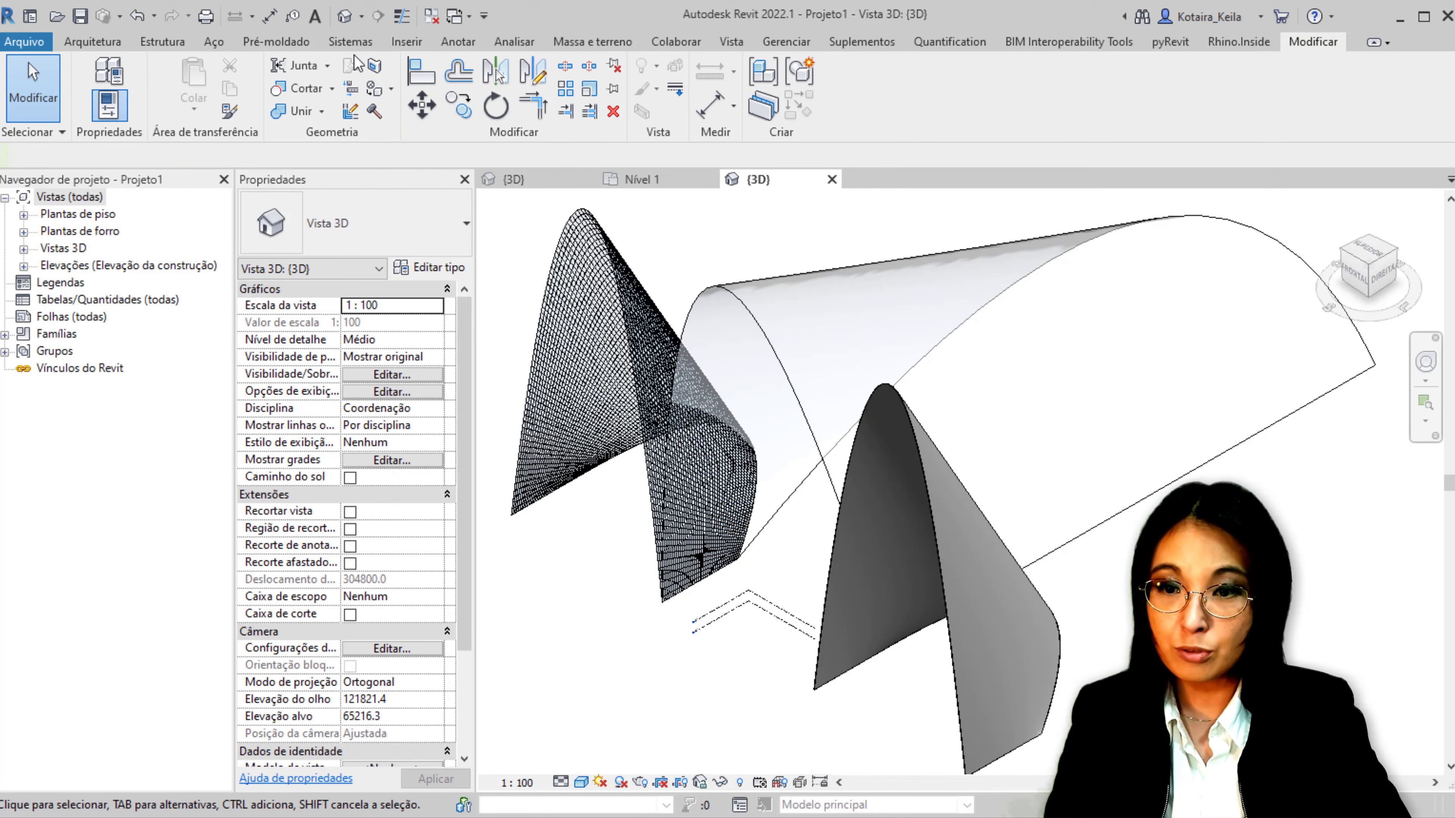
# Start Wall by Face from Massing & Site and orbit the model to view all the forms
pyautogui.click(553, 45)
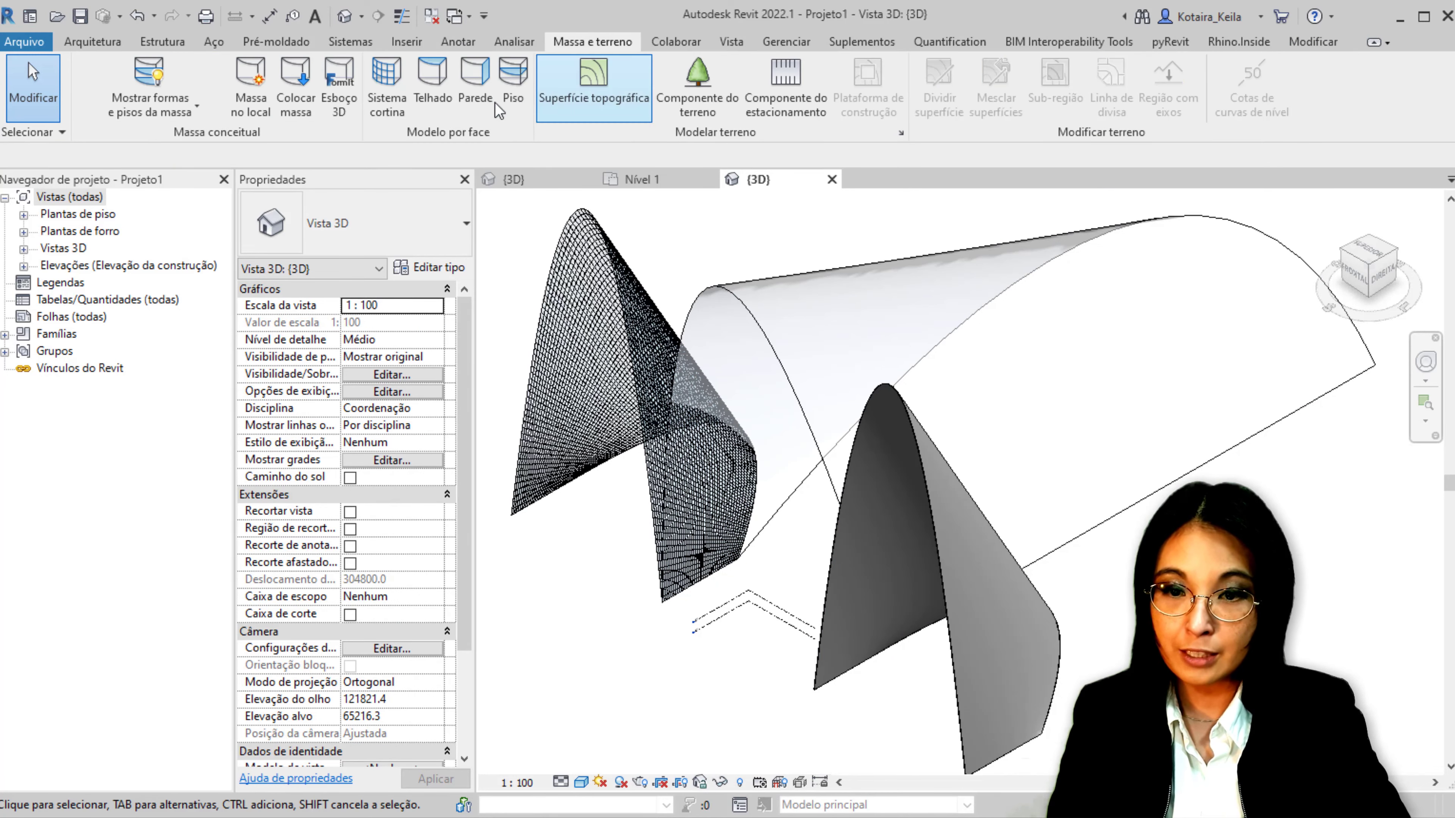
pyautogui.click(432, 86)
pyautogui.press('Escape')
pyautogui.click(475, 86)
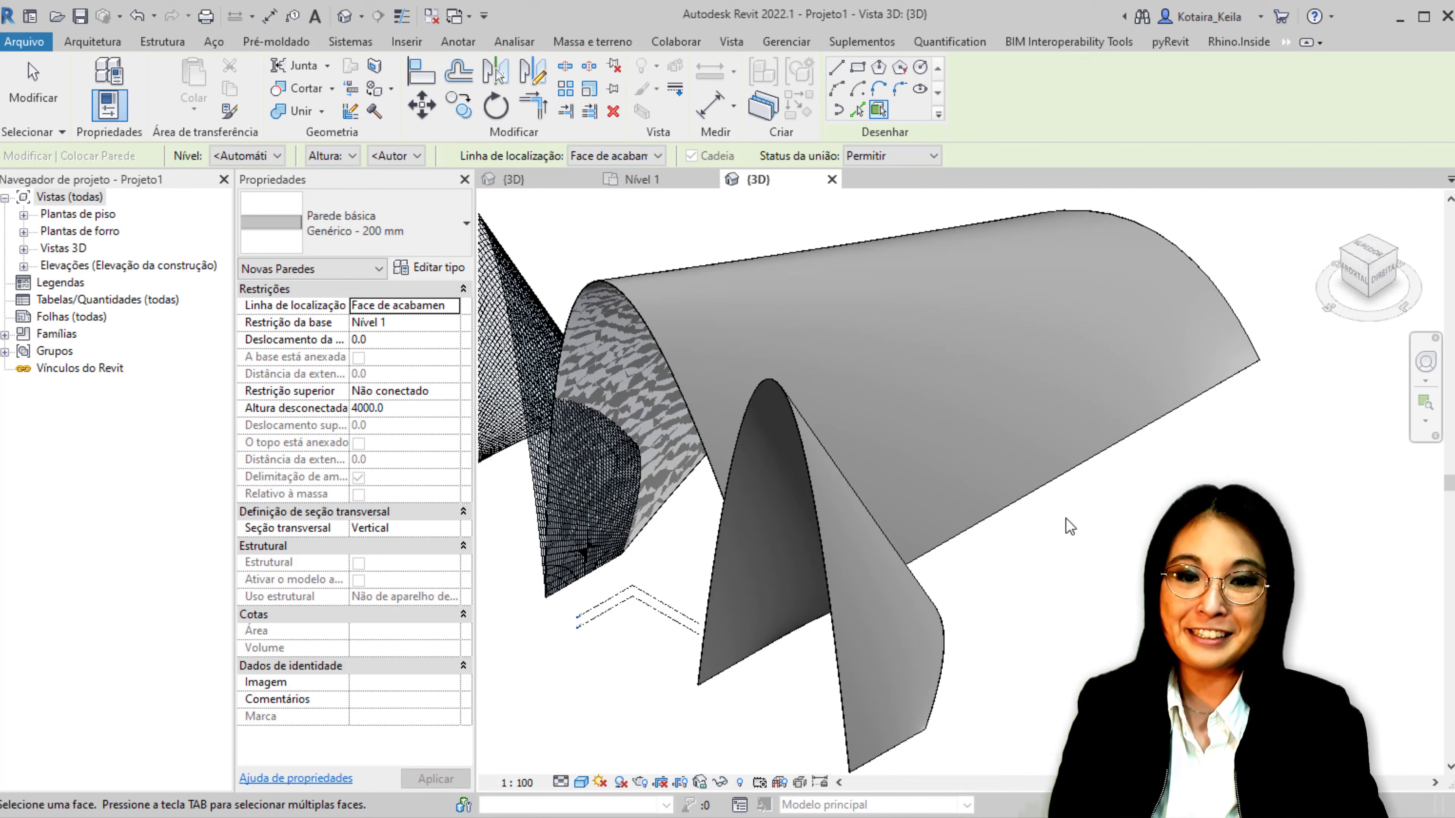
pyautogui.keyDown('shift'); pyautogui.moveTo(1070, 526); pyautogui.dragTo(1107, 500, button='middle'); pyautogui.keyUp('shift')
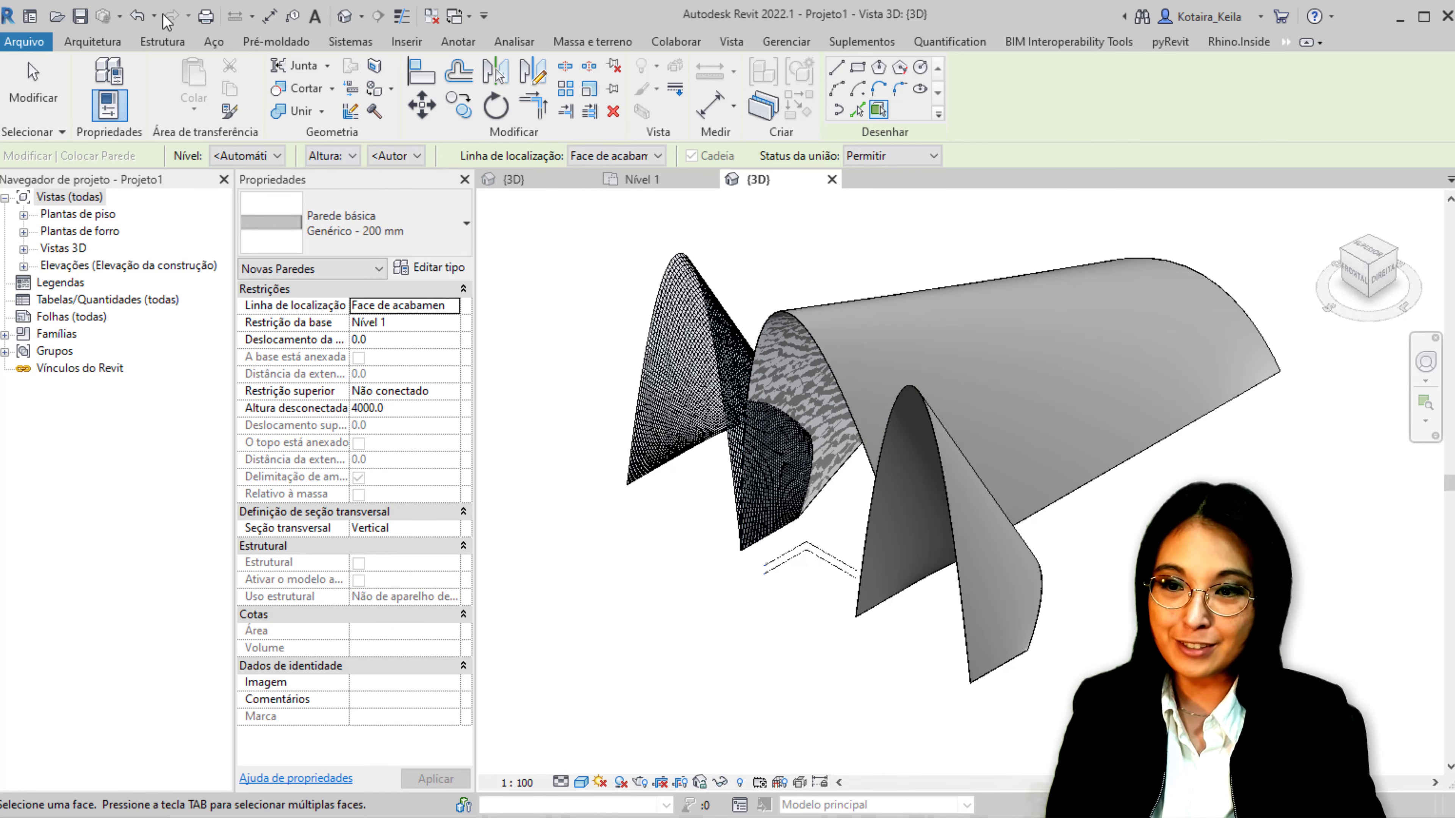
# Cancel the wall placement, undo to restore the deleted roof, and return to the Família1 {3D} view
pyautogui.press('Escape')
pyautogui.click(138, 20)
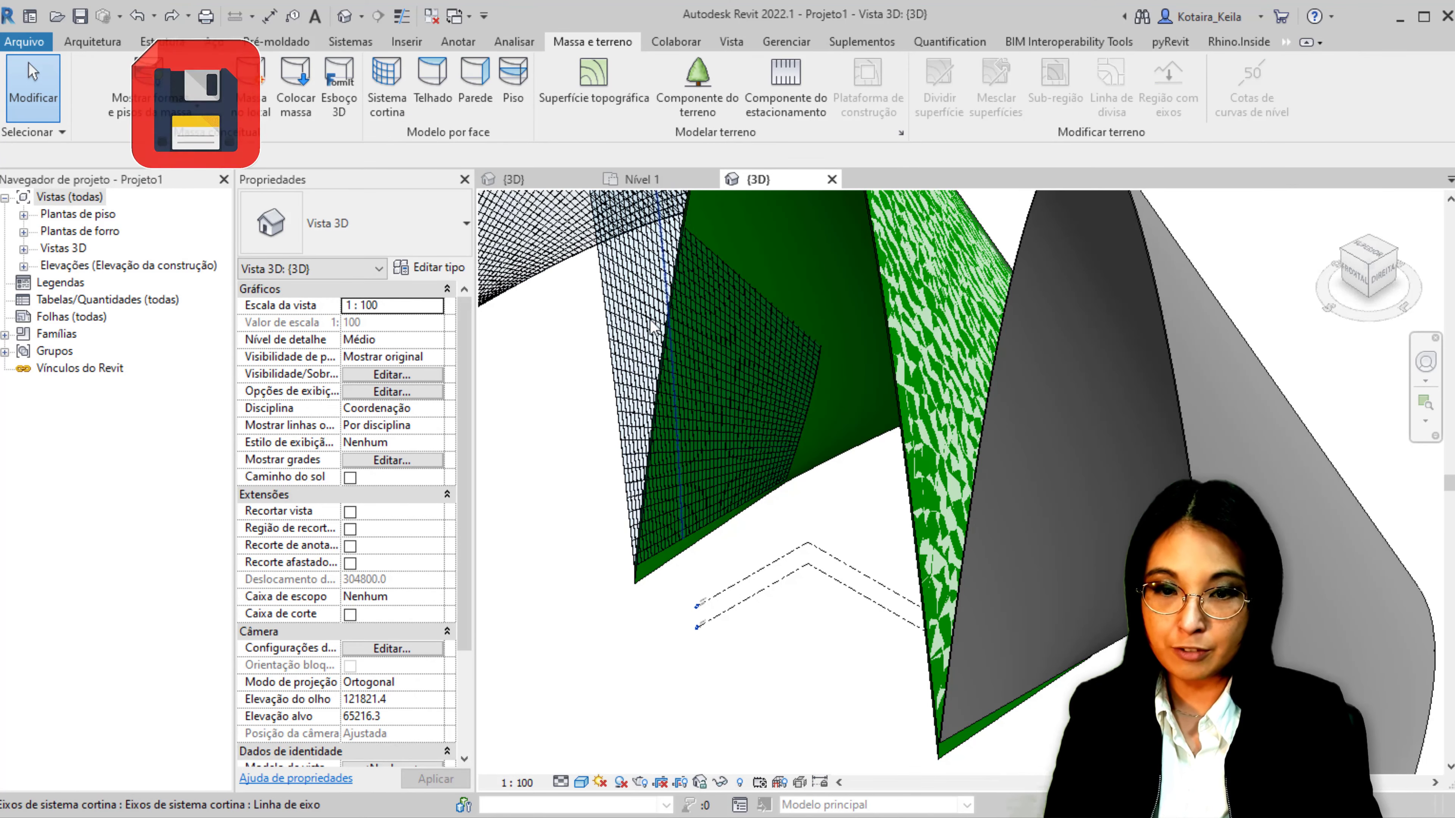
pyautogui.click(677, 178)
pyautogui.click(540, 177)
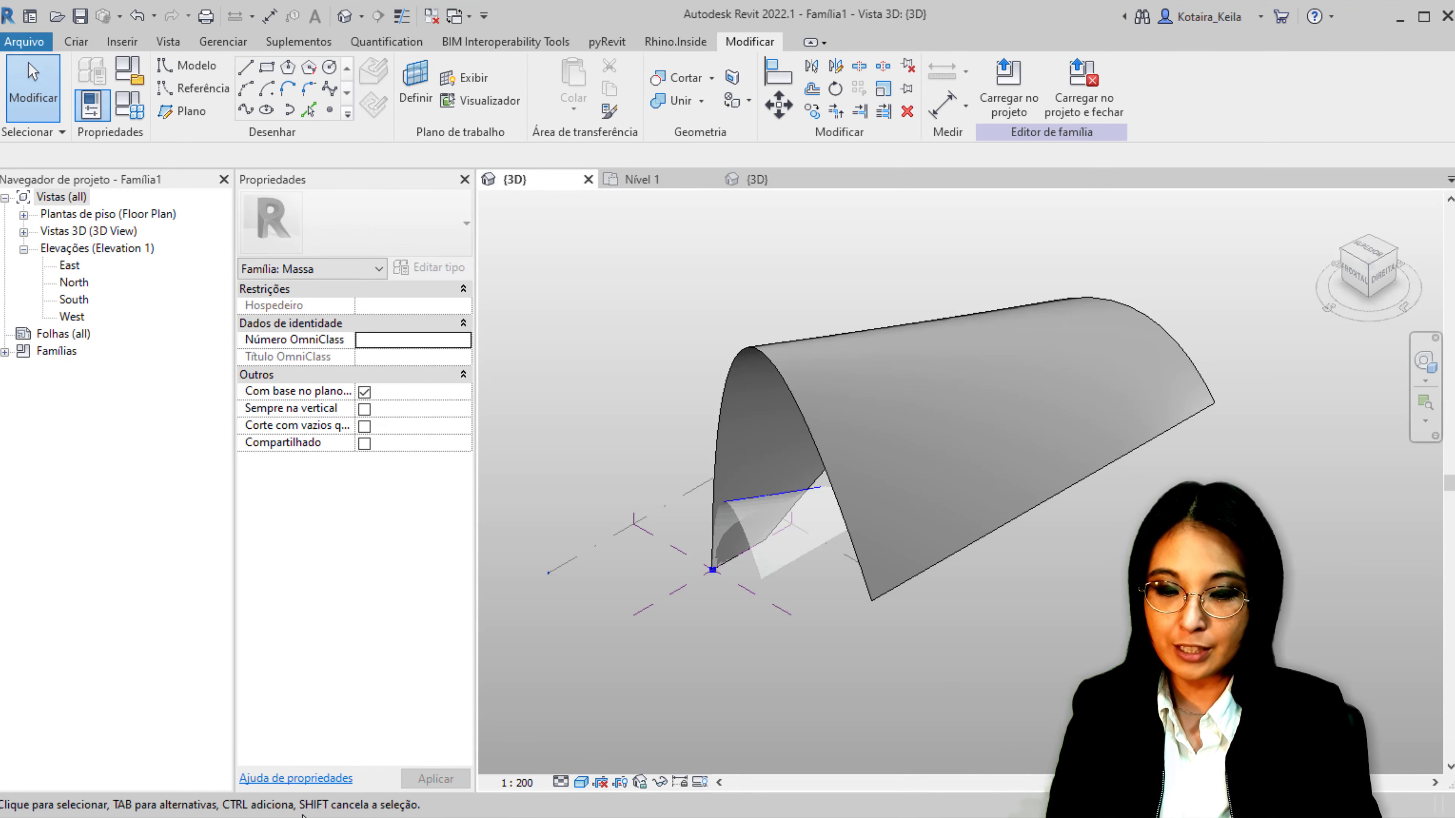
# Bring Dynamo to the front and zoom the canvas to review the Loft by Points graph and its notes
pyautogui.click(201, 744)
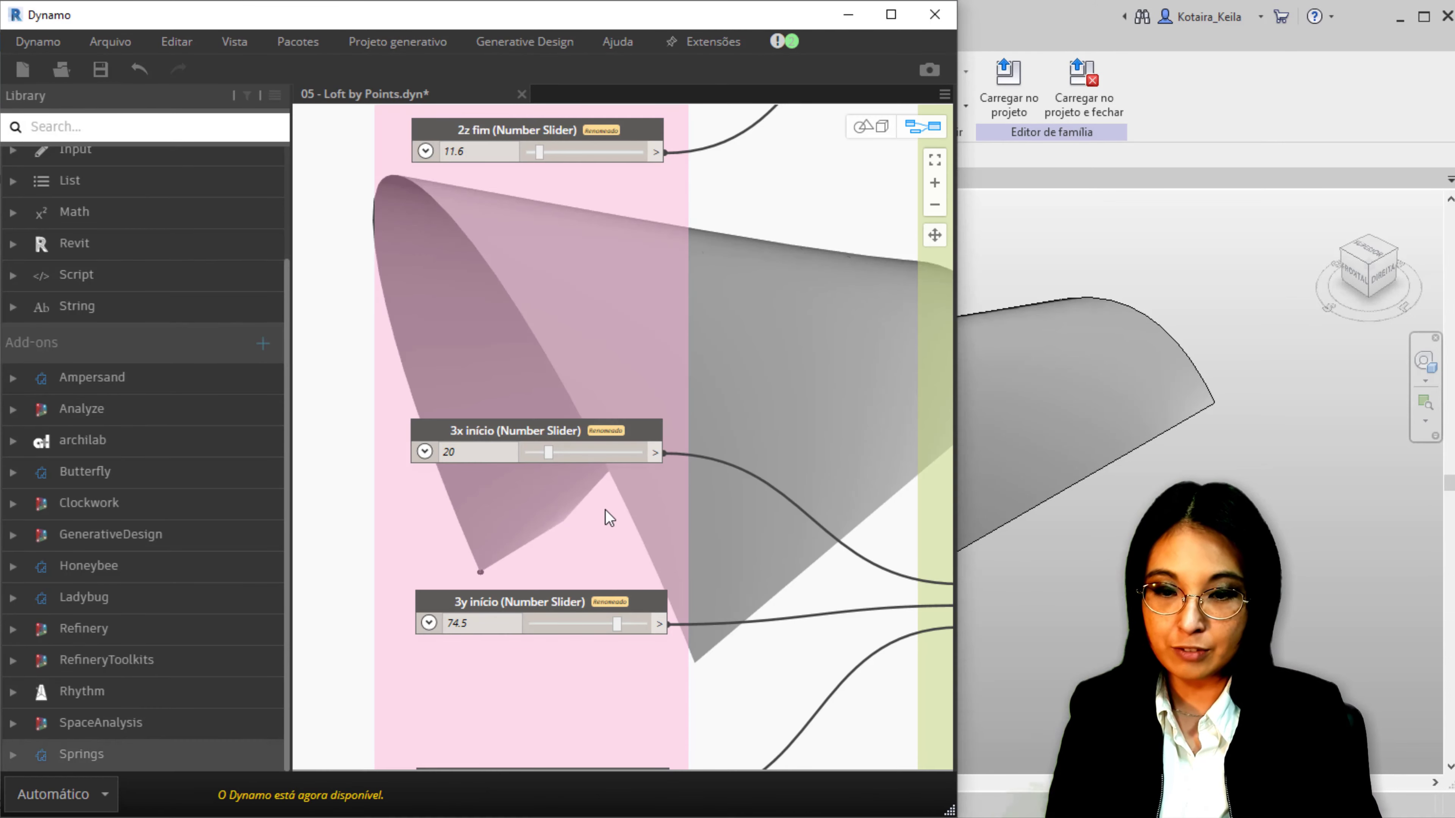
pyautogui.scroll(-5, 602, 486)
pyautogui.scroll(2, 735, 368)
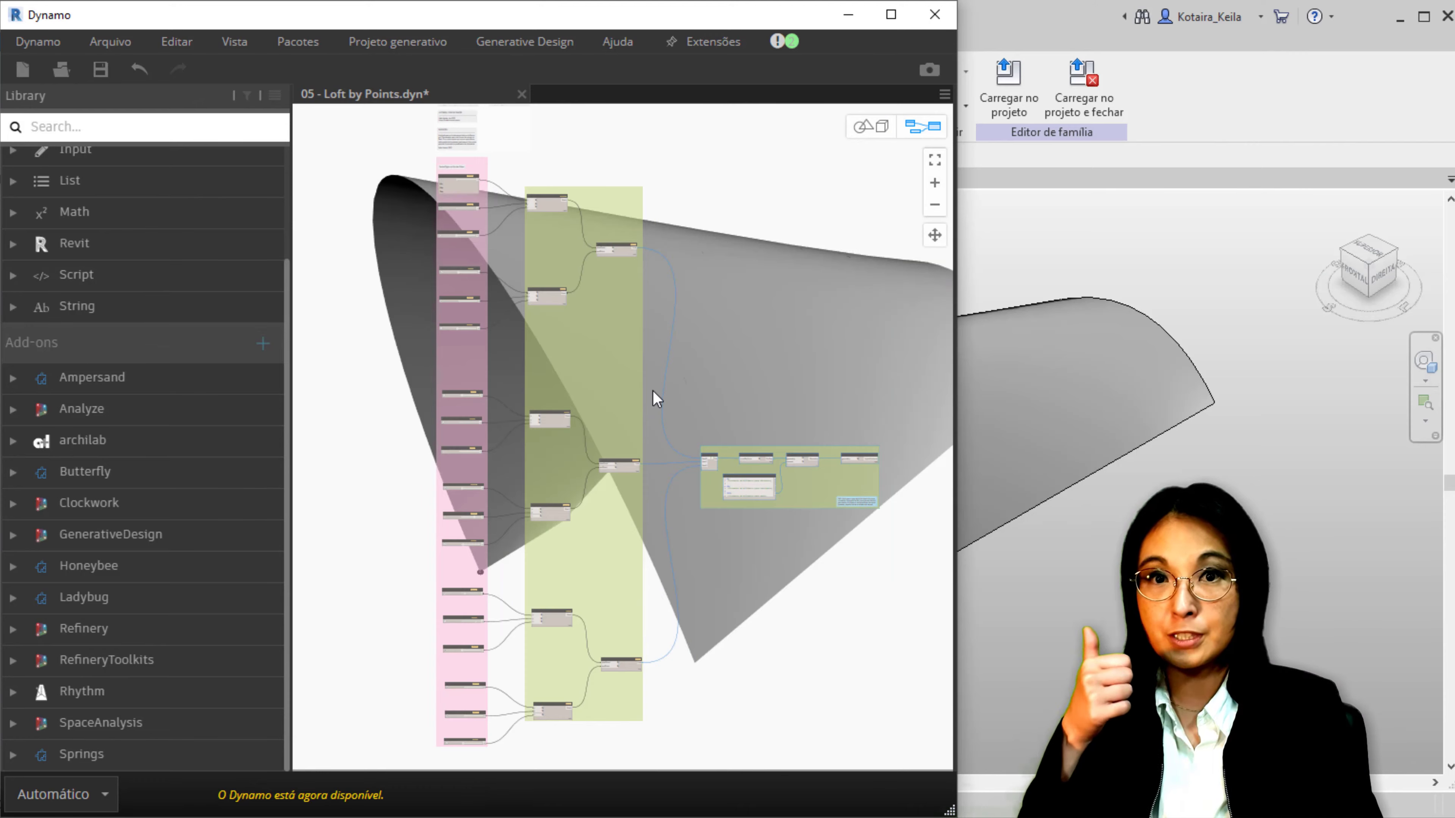
pyautogui.scroll(2, 661, 406)
pyautogui.scroll(5, 424, 241)
pyautogui.scroll(3, 380, 275)
pyautogui.scroll(-1, 379, 275)
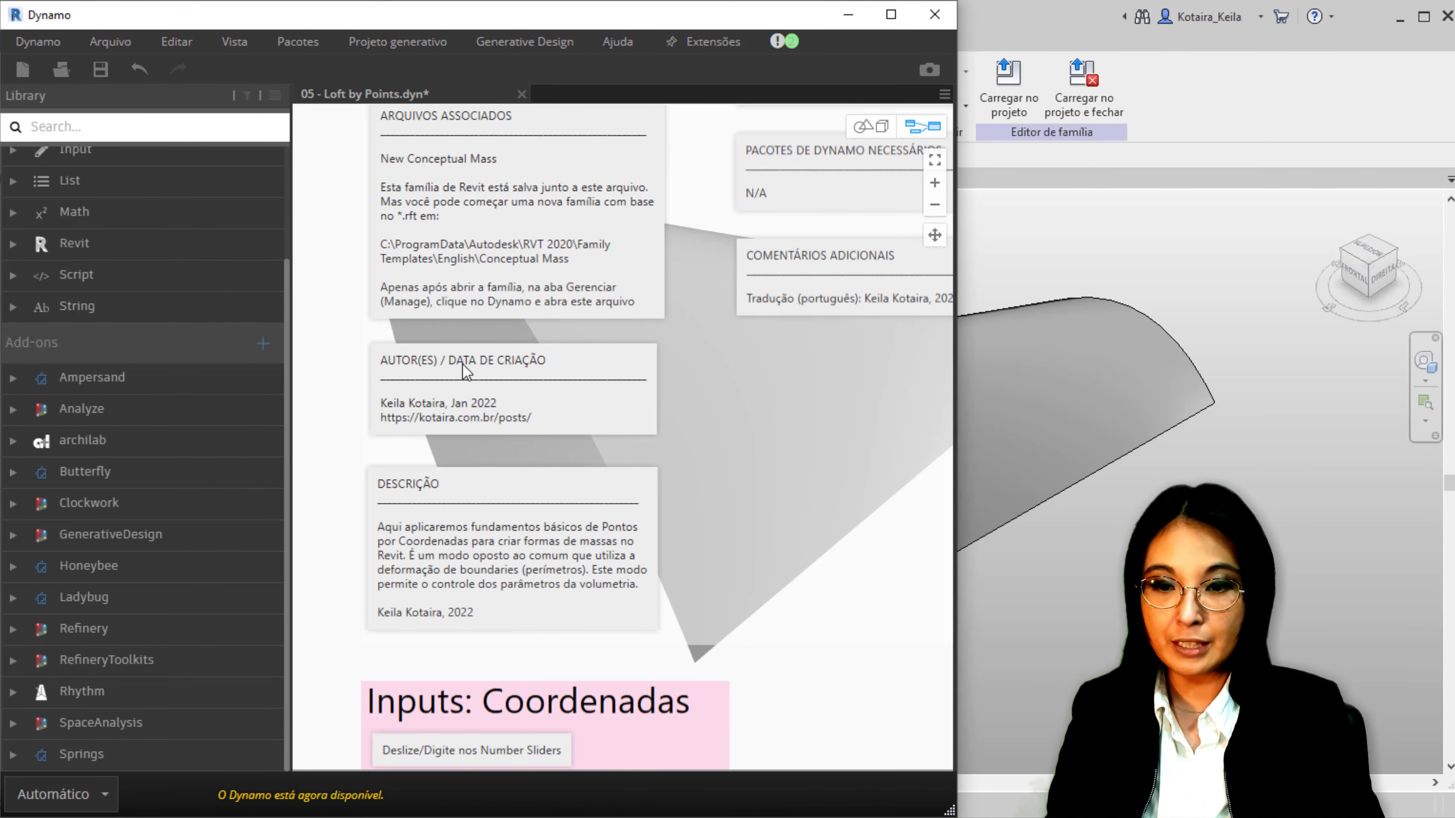
pyautogui.scroll(-2, 736, 480)
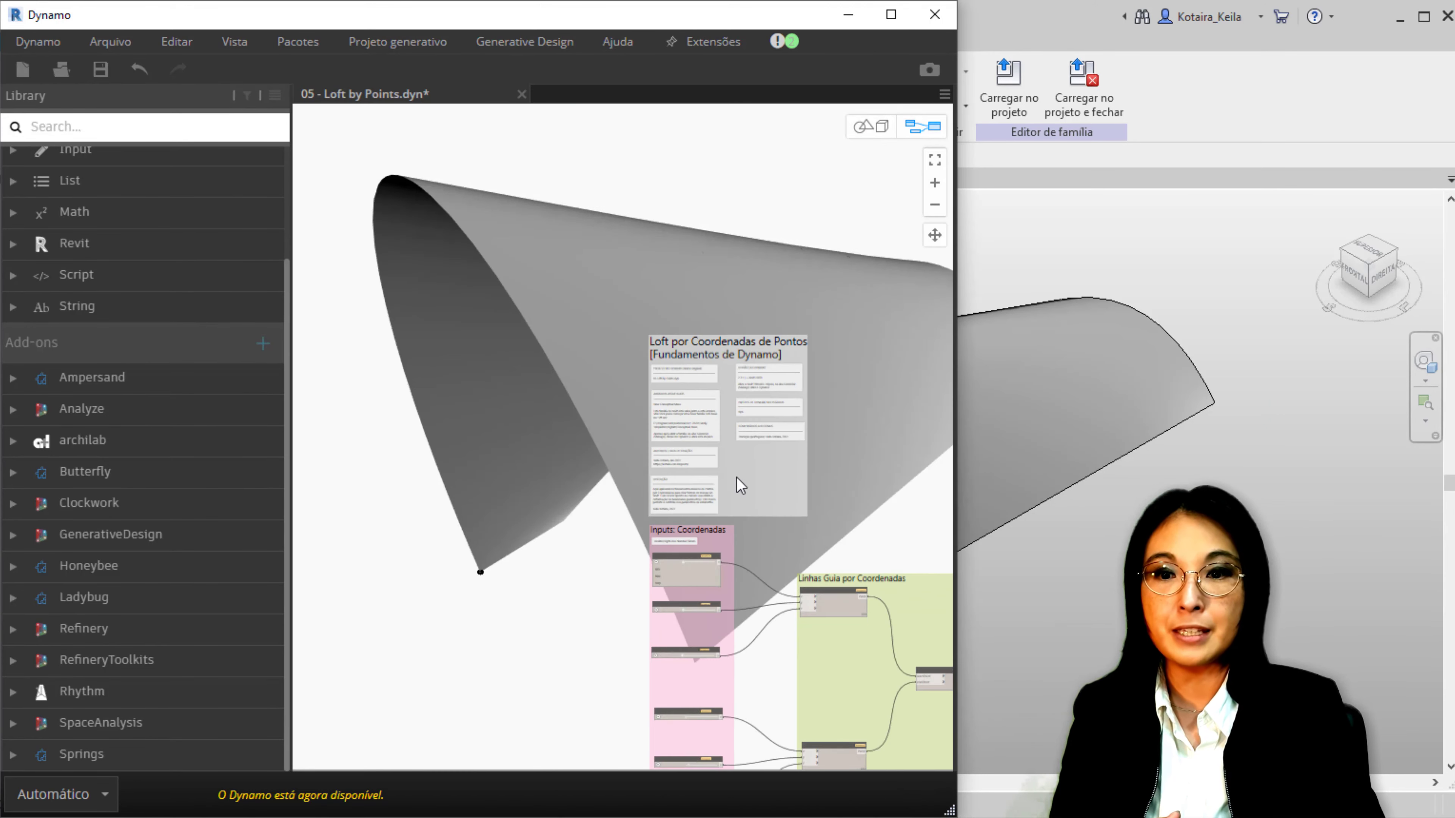